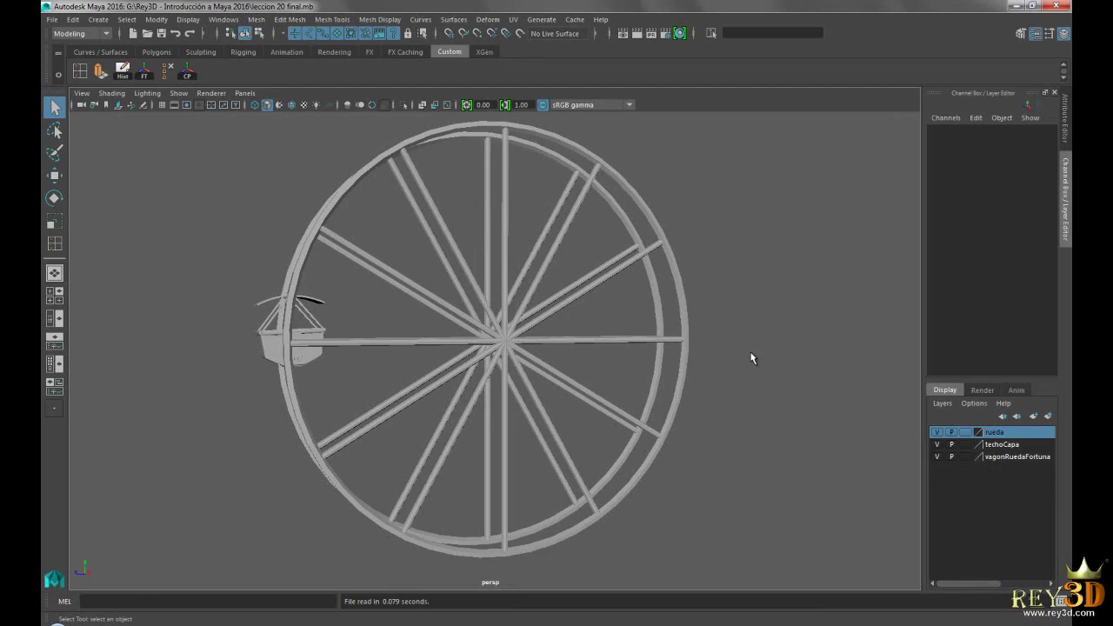
Orbit and zoom out the perspective view to look over the wheel and its gondola.
{"action": "mouse_move", "coordinate": [636, 357]}
{"action": "left_mouse_down", "text": "alt"}
{"action": "mouse_move", "coordinate": [617, 371]}
{"action": "mouse_move", "coordinate": [597, 281]}
{"action": "mouse_move", "coordinate": [523, 196]}
{"action": "left_mouse_up", "text": "alt"}
{"action": "scroll", "coordinate": [597, 339], "scroll_direction": "down", "scroll_amount": 3}
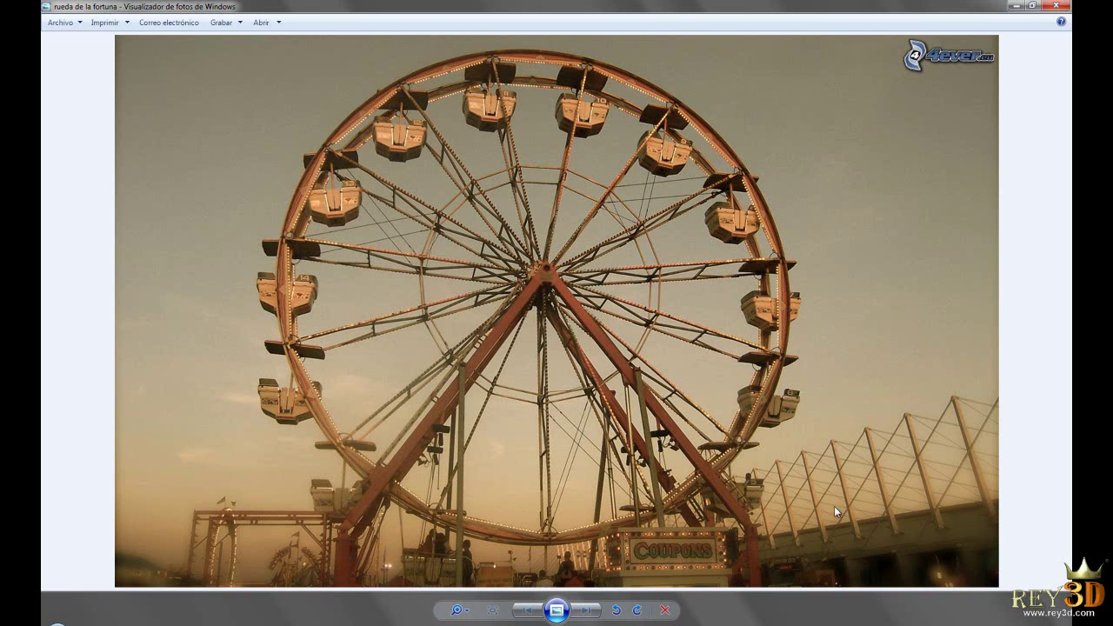
Zoom into the photo's diagonal support legs, then zoom back out to fit the window.
{"action": "scroll", "coordinate": [744, 567], "scroll_direction": "up", "scroll_amount": 1}
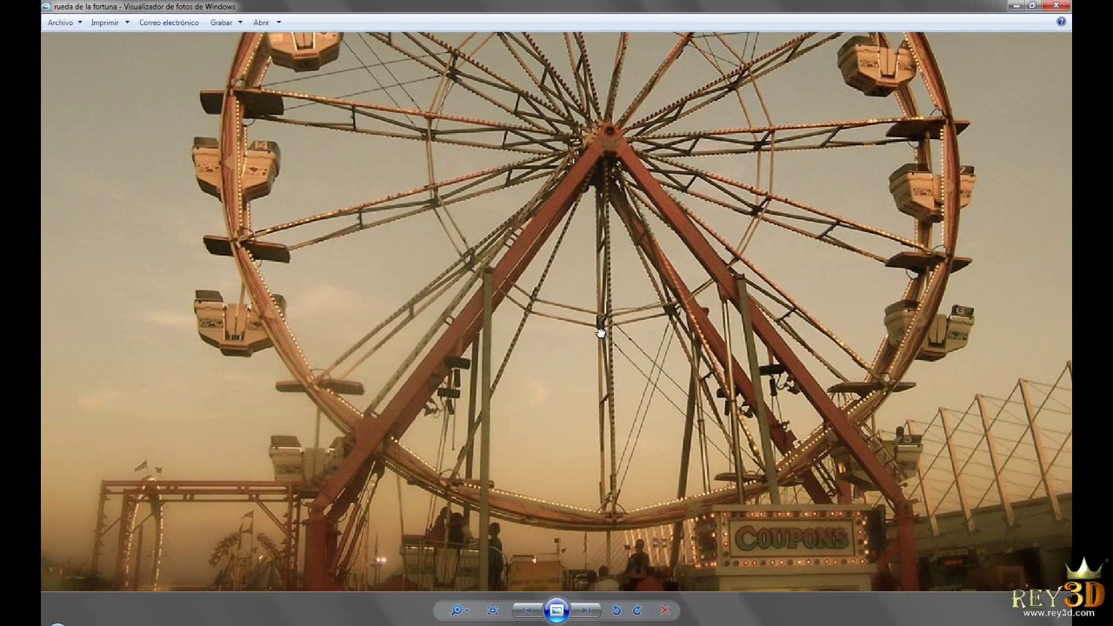
{"action": "scroll", "coordinate": [591, 487], "scroll_direction": "down", "scroll_amount": 1}
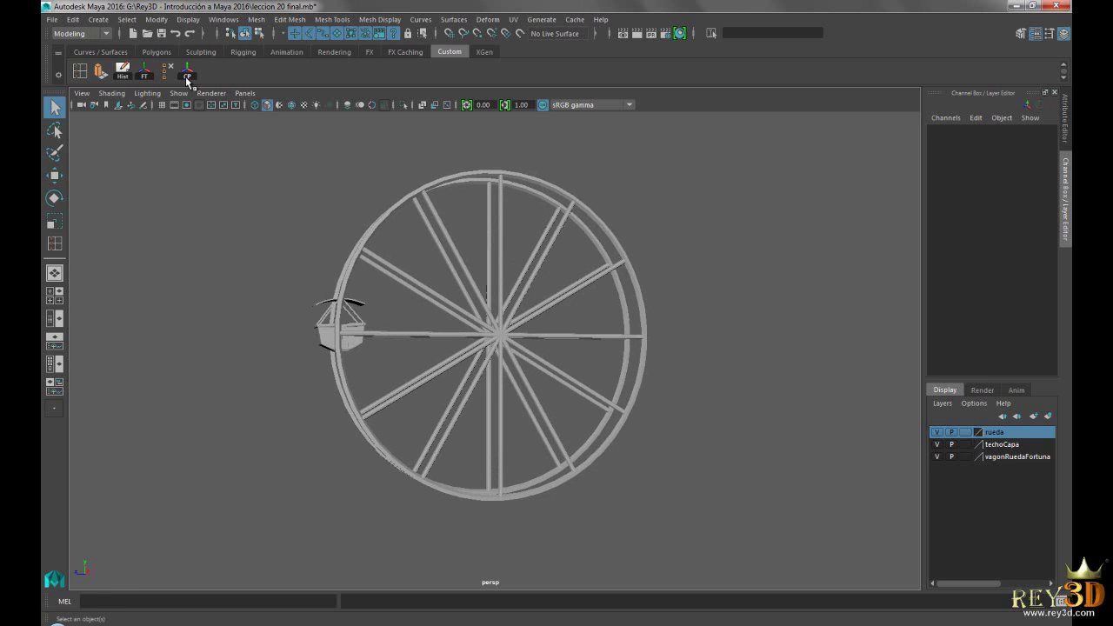
Create a polygon cube and lower it toward the bottom of the wheel.
{"action": "left_click", "coordinate": [98, 19]}
{"action": "mouse_move", "coordinate": [134, 62]}
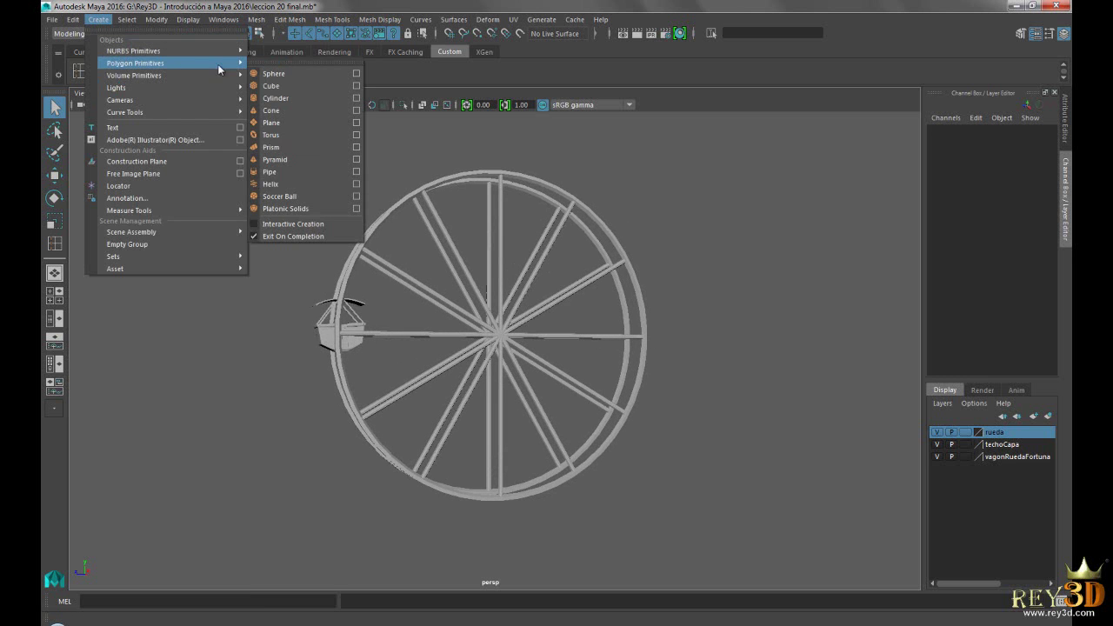
{"action": "left_click", "coordinate": [270, 85]}
{"action": "scroll", "coordinate": [648, 400], "scroll_direction": "down", "scroll_amount": 2}
{"action": "key", "text": "w"}
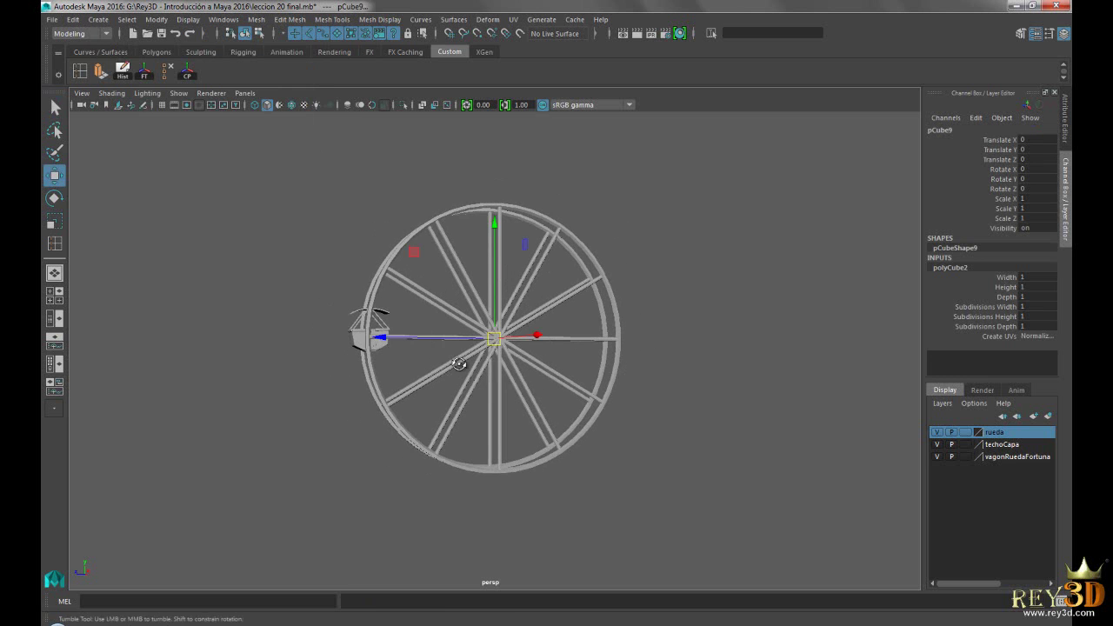
{"action": "left_click_drag", "start_coordinate": [503, 219], "coordinate": [505, 336]}
{"action": "key", "text": "space"}
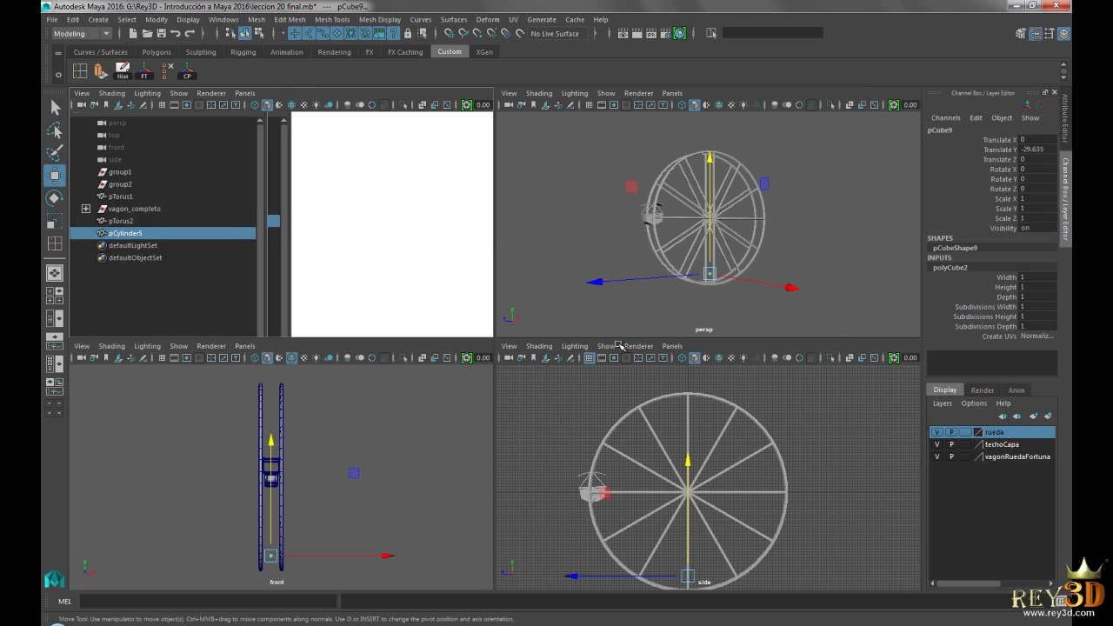
{"action": "key", "text": "space"}
In side view, move the cube down-left below the wheel and scale it to 5.518 × 9.96 × 5.518.
{"action": "middle_click_drag", "start_coordinate": [625, 502], "coordinate": [623, 356], "text": "alt"}
{"action": "scroll", "coordinate": [622, 357], "scroll_direction": "up", "scroll_amount": 2}
{"action": "middle_click_drag", "start_coordinate": [496, 430], "coordinate": [514, 396], "text": "alt"}
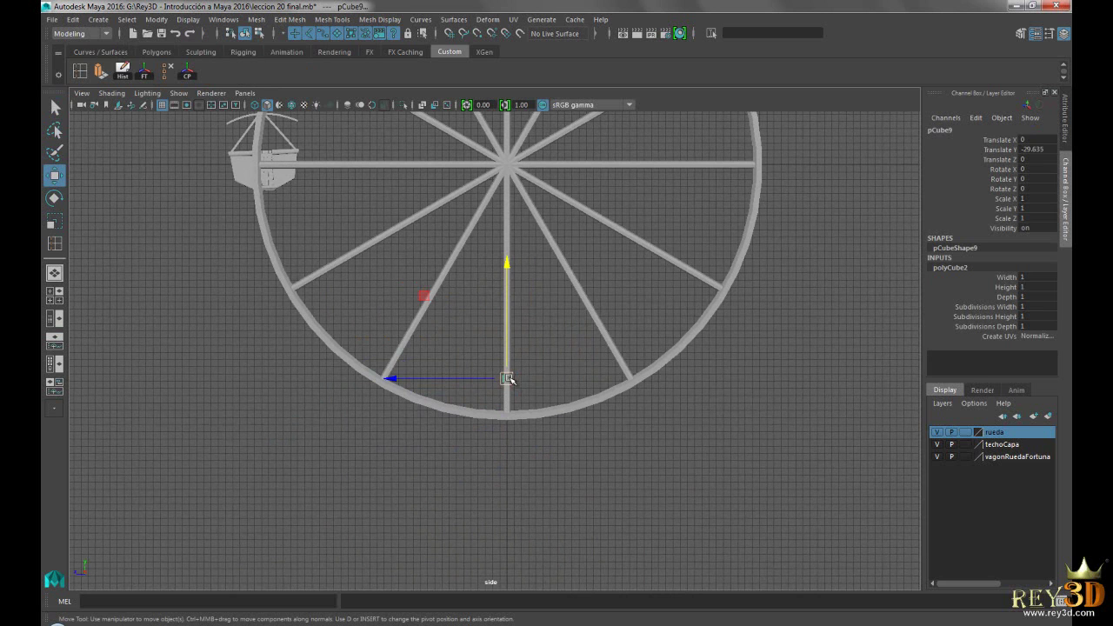
{"action": "mouse_move", "coordinate": [506, 379]}
{"action": "left_mouse_down"}
{"action": "mouse_move", "coordinate": [385, 446]}
{"action": "mouse_move", "coordinate": [422, 453]}
{"action": "left_mouse_up"}
{"action": "key", "text": "r"}
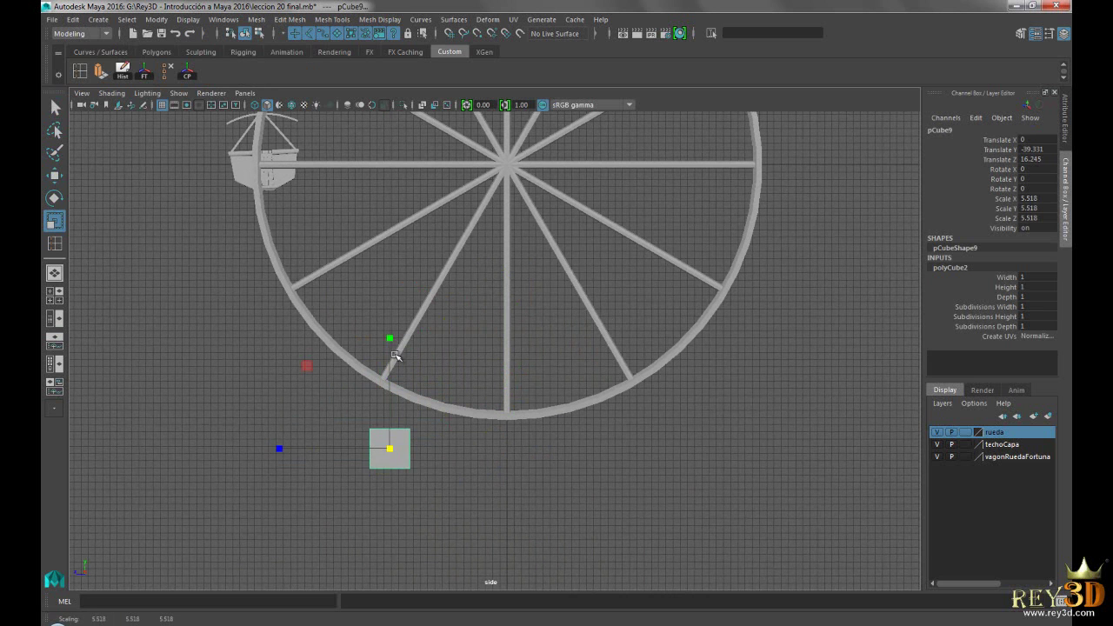
{"action": "key", "text": "alt+Tab"}
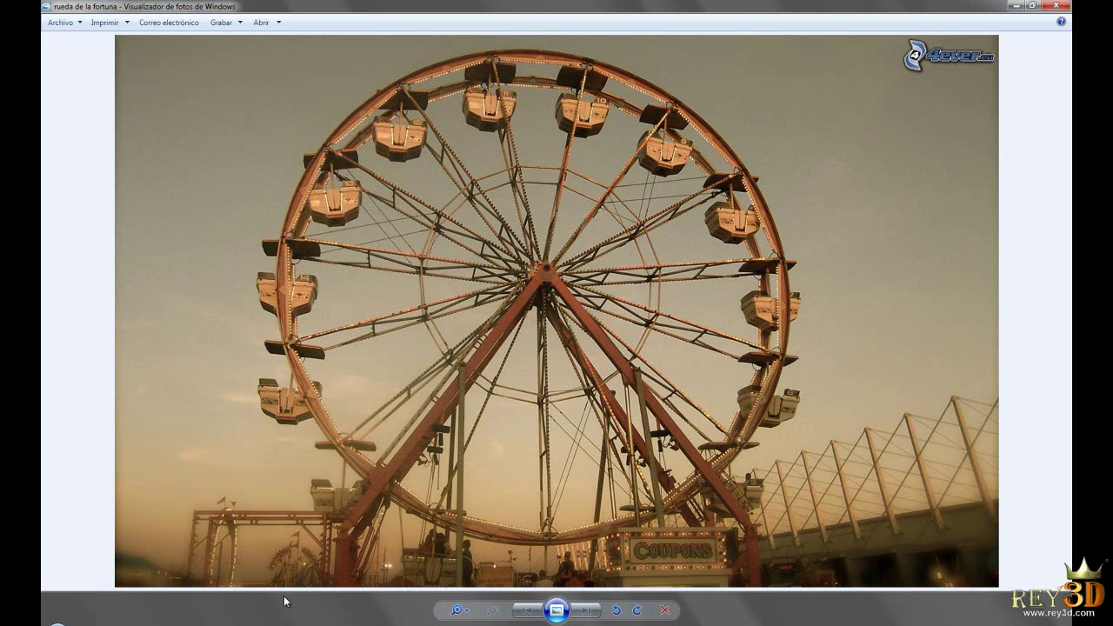
{"action": "key", "text": "alt+Tab"}
Reposition the box further left and slightly up, to Translate Y -41.044, under the lower-left rim.
{"action": "middle_click_drag", "start_coordinate": [447, 459], "coordinate": [522, 440], "text": "alt"}
{"action": "key", "text": "w"}
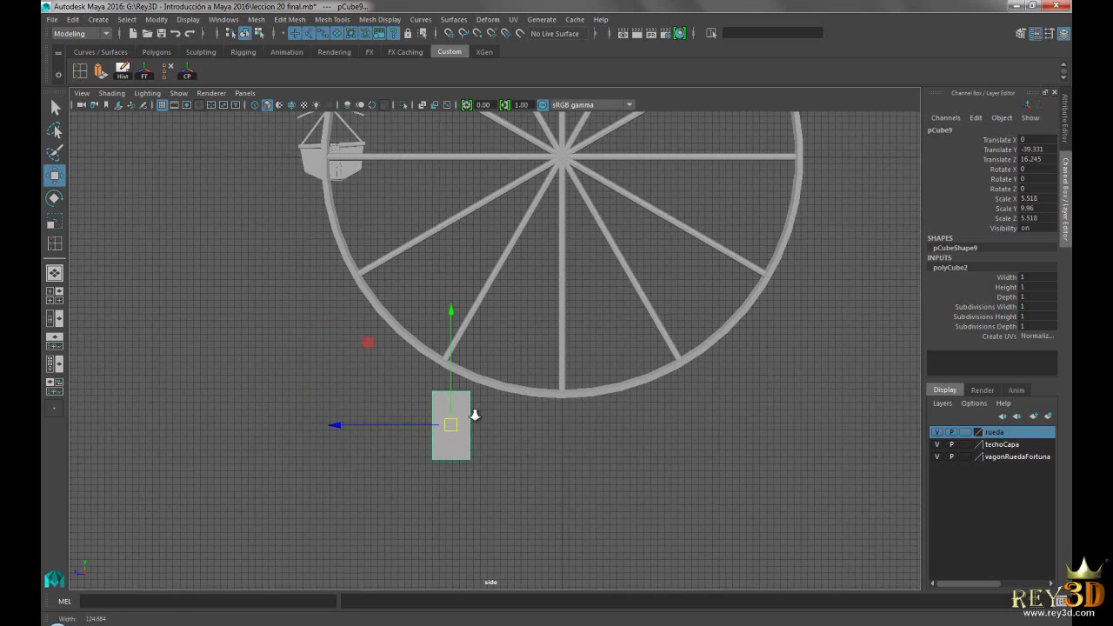
{"action": "mouse_move", "coordinate": [366, 418]}
{"action": "left_mouse_down"}
{"action": "mouse_move", "coordinate": [392, 301]}
{"action": "mouse_move", "coordinate": [392, 321]}
{"action": "left_mouse_up"}
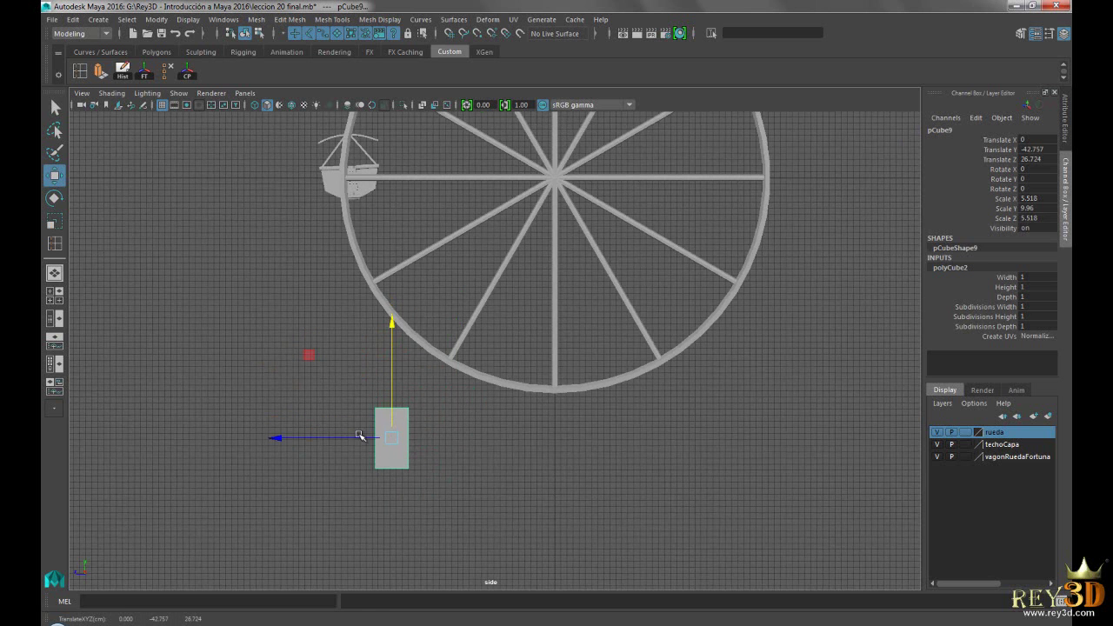
{"action": "key", "text": "alt+Tab"}
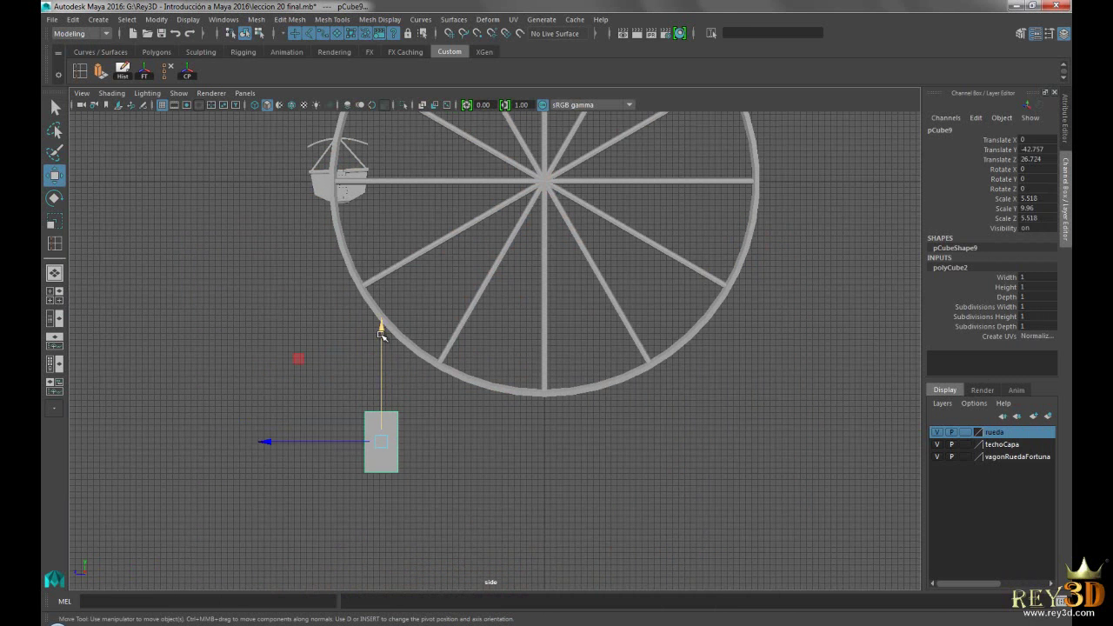
{"action": "left_click_drag", "start_coordinate": [381, 333], "coordinate": [381, 323]}
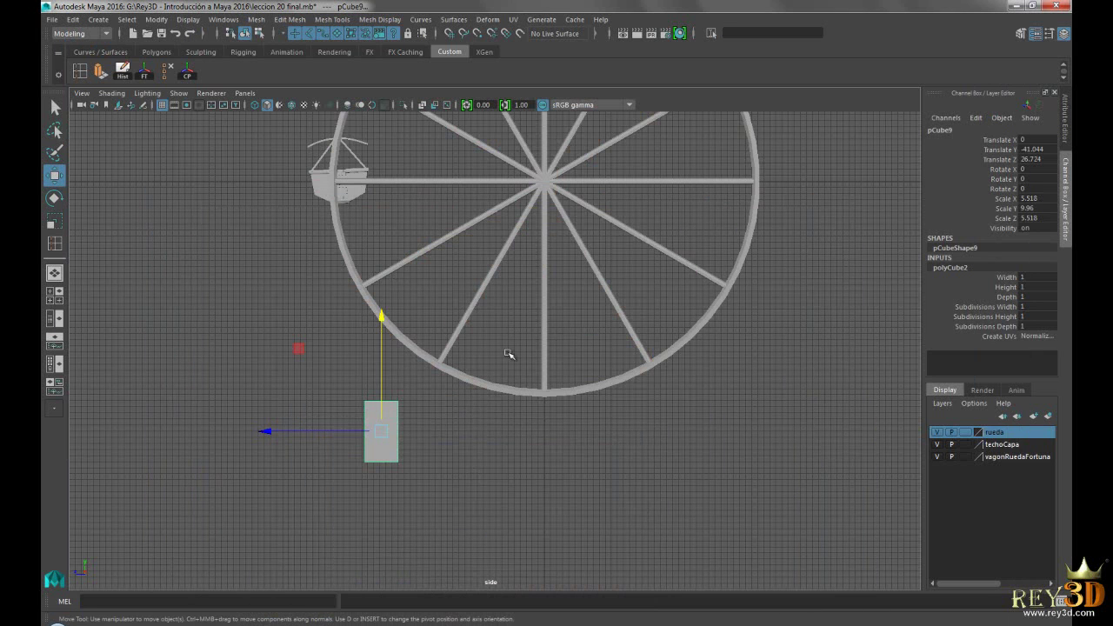
{"action": "key", "text": "space"}
{"action": "key", "text": "space"}
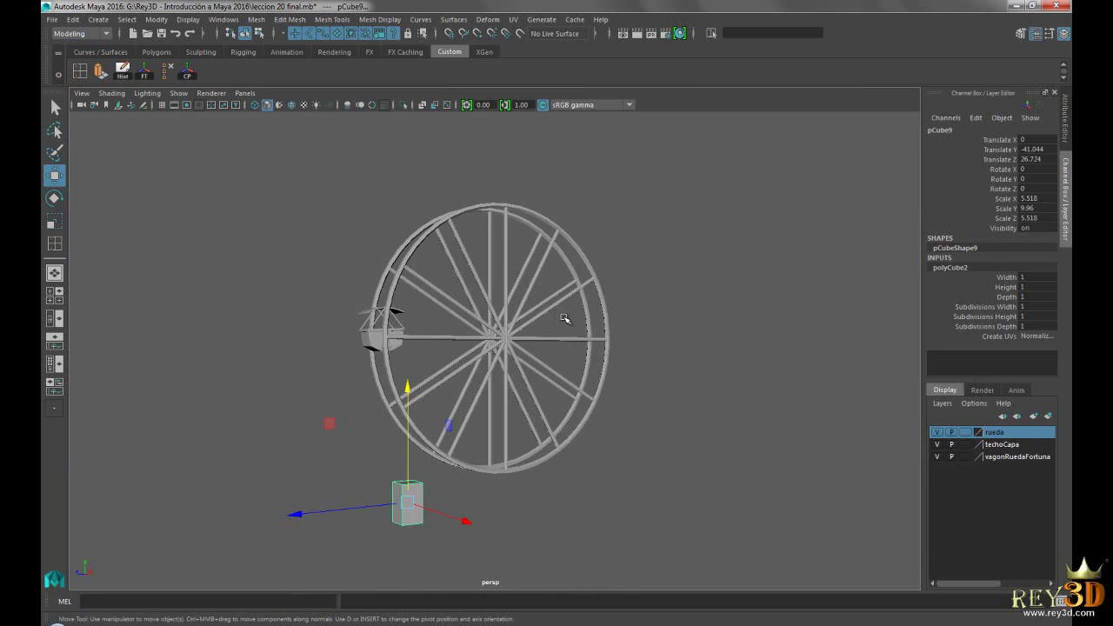
In the front view, shift the box sideways under the wheel's rims.
{"action": "key", "text": "f"}
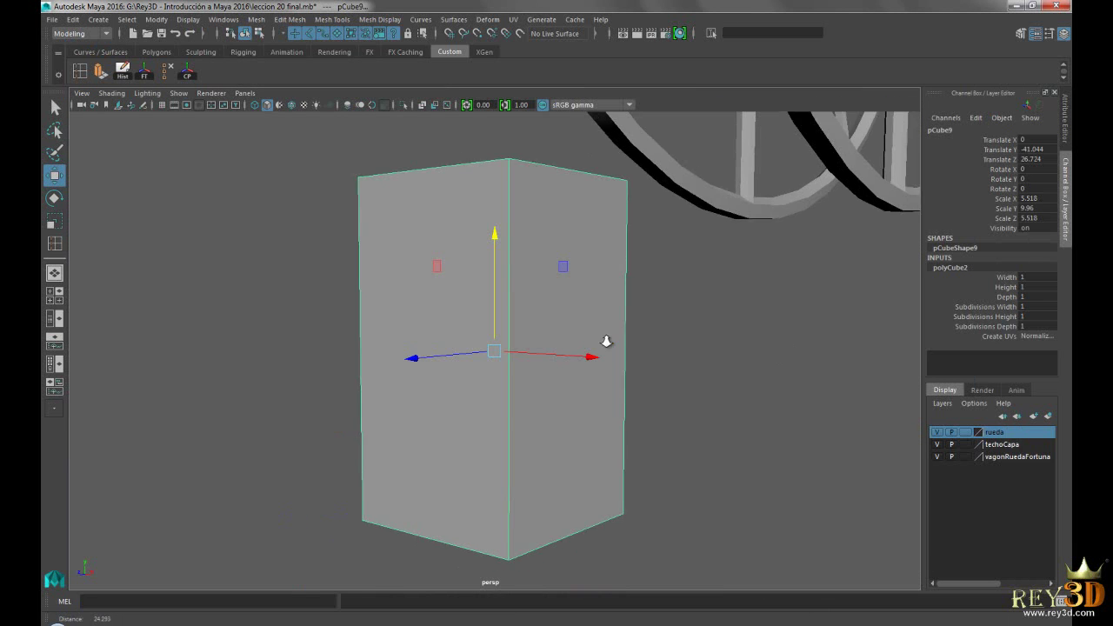
{"action": "left_click_drag", "start_coordinate": [603, 340], "coordinate": [467, 323], "text": "alt"}
{"action": "mouse_move", "coordinate": [415, 291]}
{"action": "left_mouse_down", "text": "alt"}
{"action": "mouse_move", "coordinate": [551, 326]}
{"action": "mouse_move", "coordinate": [552, 293]}
{"action": "left_mouse_up", "text": "alt"}
{"action": "key", "text": "space"}
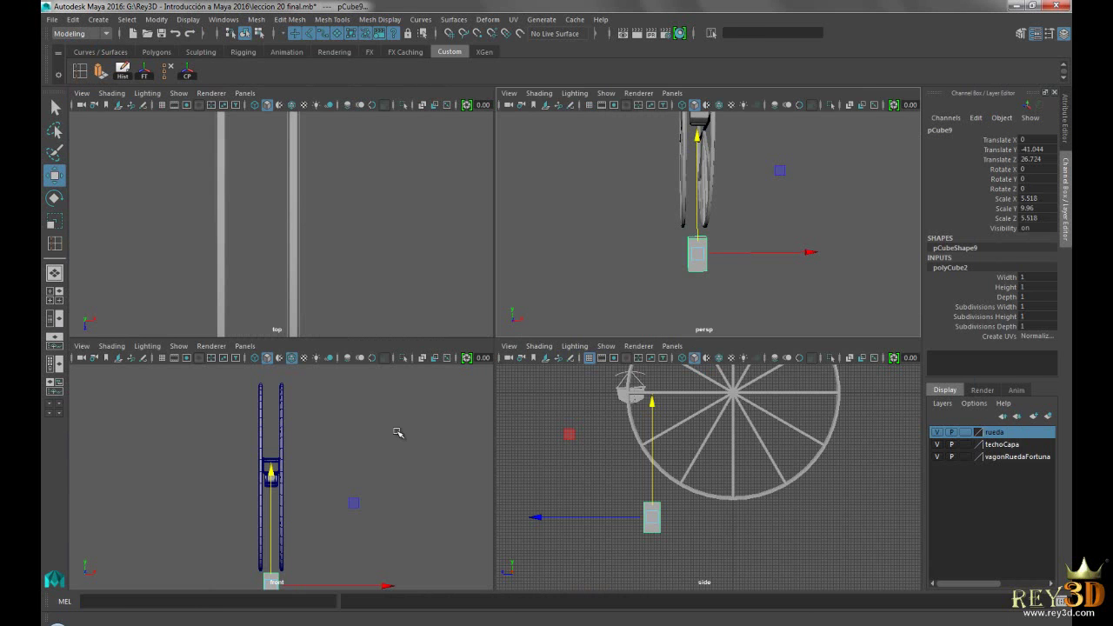
{"action": "key", "text": "space"}
{"action": "middle_click_drag", "start_coordinate": [470, 473], "coordinate": [470, 452], "text": "alt"}
{"action": "scroll", "coordinate": [514, 461], "scroll_direction": "down", "scroll_amount": 2}
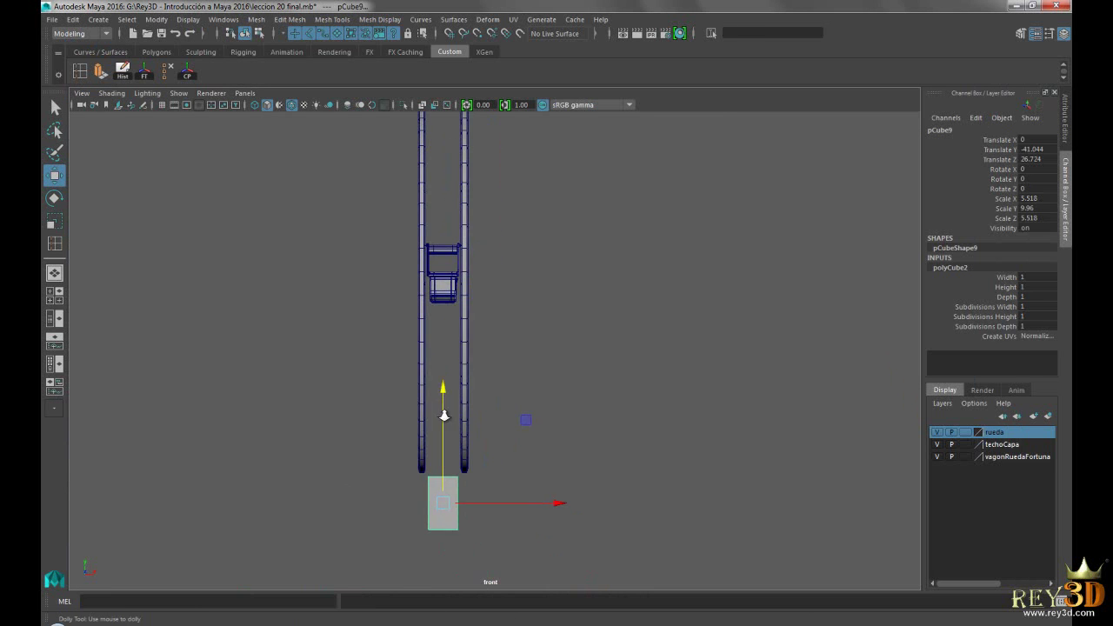
{"action": "left_click_drag", "start_coordinate": [549, 515], "coordinate": [576, 518]}
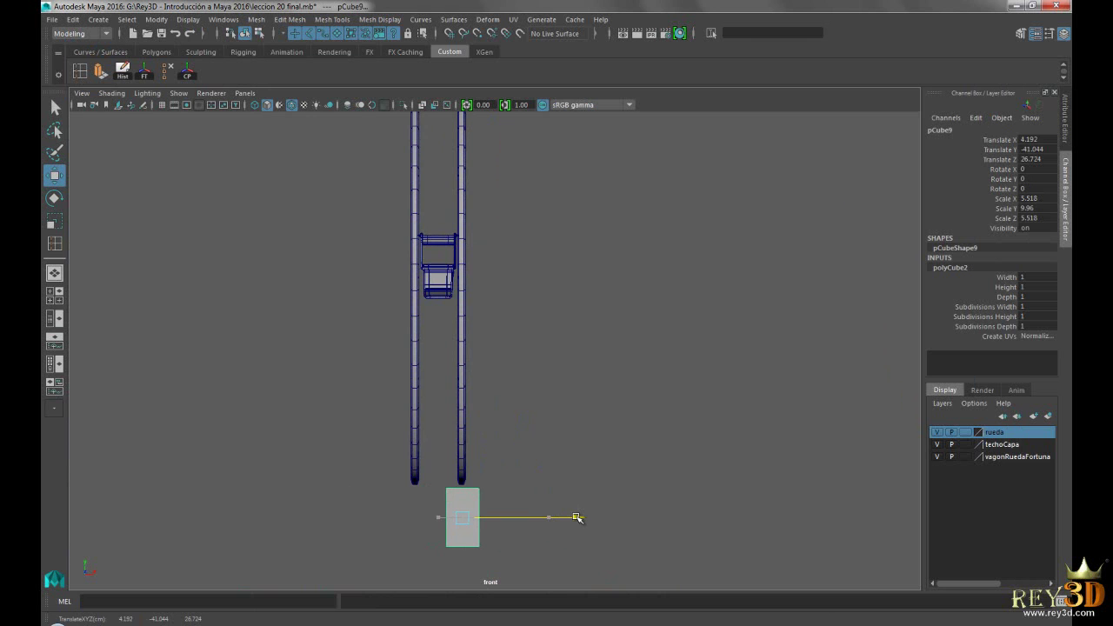
{"action": "key", "text": "space"}
{"action": "key", "text": "space"}
Nudge the box further sideways to Translate X 5.722 and inspect it up close.
{"action": "mouse_move", "coordinate": [708, 308]}
{"action": "left_mouse_down", "text": "alt"}
{"action": "mouse_move", "coordinate": [542, 308]}
{"action": "mouse_move", "coordinate": [702, 320]}
{"action": "left_mouse_up", "text": "alt"}
{"action": "mouse_move", "coordinate": [612, 402]}
{"action": "left_mouse_down"}
{"action": "mouse_move", "coordinate": [624, 407]}
{"action": "mouse_move", "coordinate": [593, 372]}
{"action": "left_mouse_up"}
{"action": "mouse_move", "coordinate": [593, 371]}
{"action": "right_mouse_down", "text": "alt"}
{"action": "mouse_move", "coordinate": [705, 467]}
{"action": "mouse_move", "coordinate": [603, 365]}
{"action": "mouse_move", "coordinate": [497, 345]}
{"action": "mouse_move", "coordinate": [591, 372]}
{"action": "right_mouse_up", "text": "alt"}
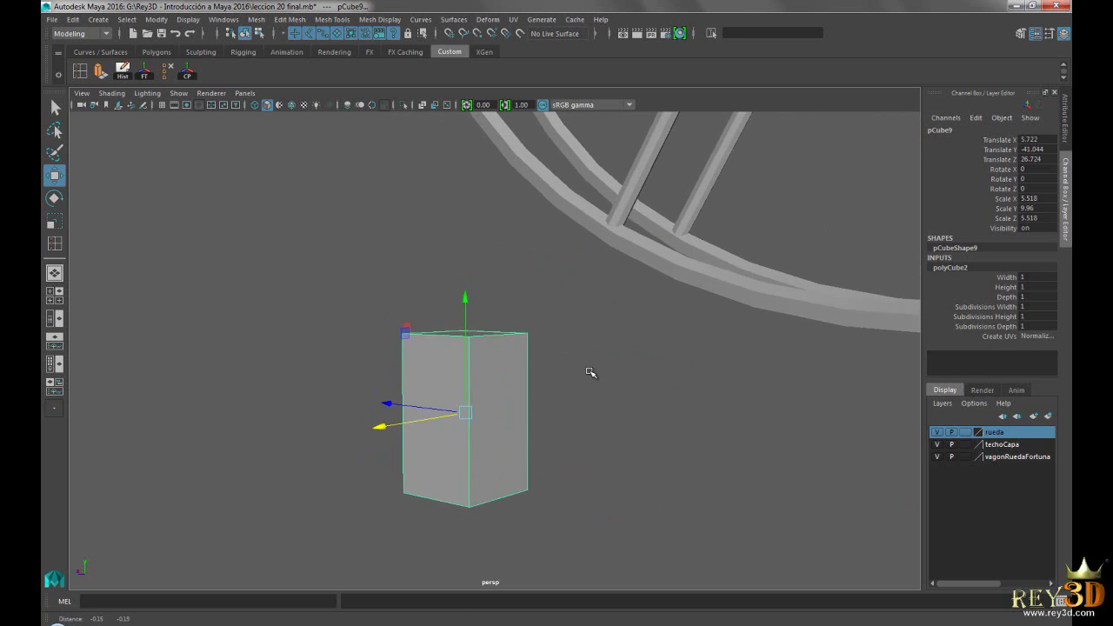
{"action": "left_click_drag", "start_coordinate": [521, 454], "coordinate": [548, 403], "text": "alt"}
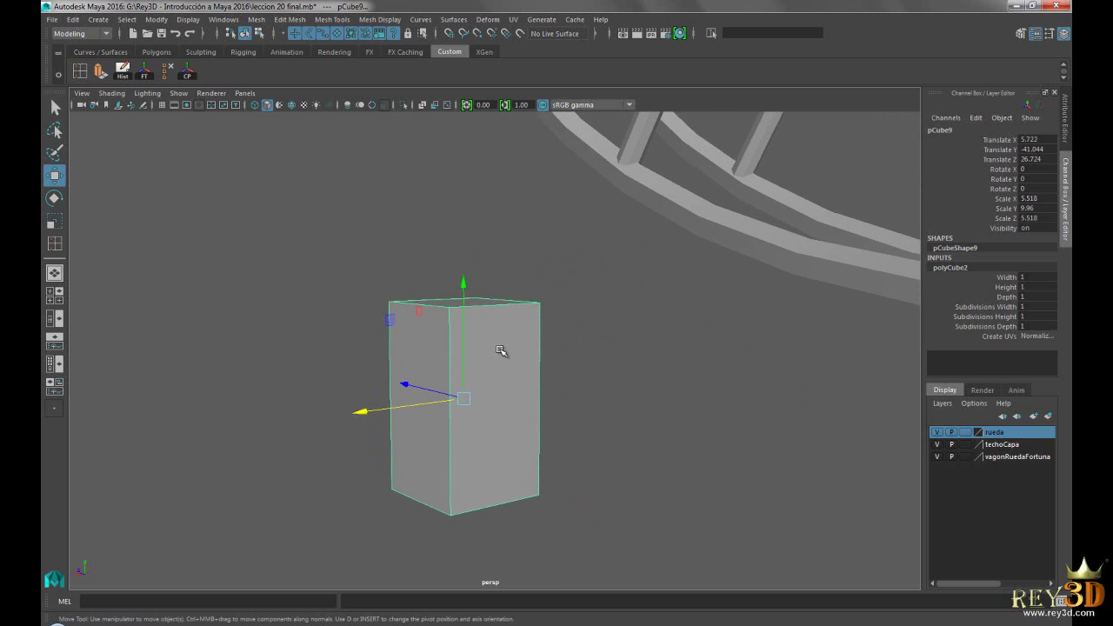
Insert two edge loops near opposite side edges of the box.
{"action": "left_click", "coordinate": [79, 72]}
{"action": "left_click_drag", "start_coordinate": [479, 390], "coordinate": [441, 359], "text": "alt"}
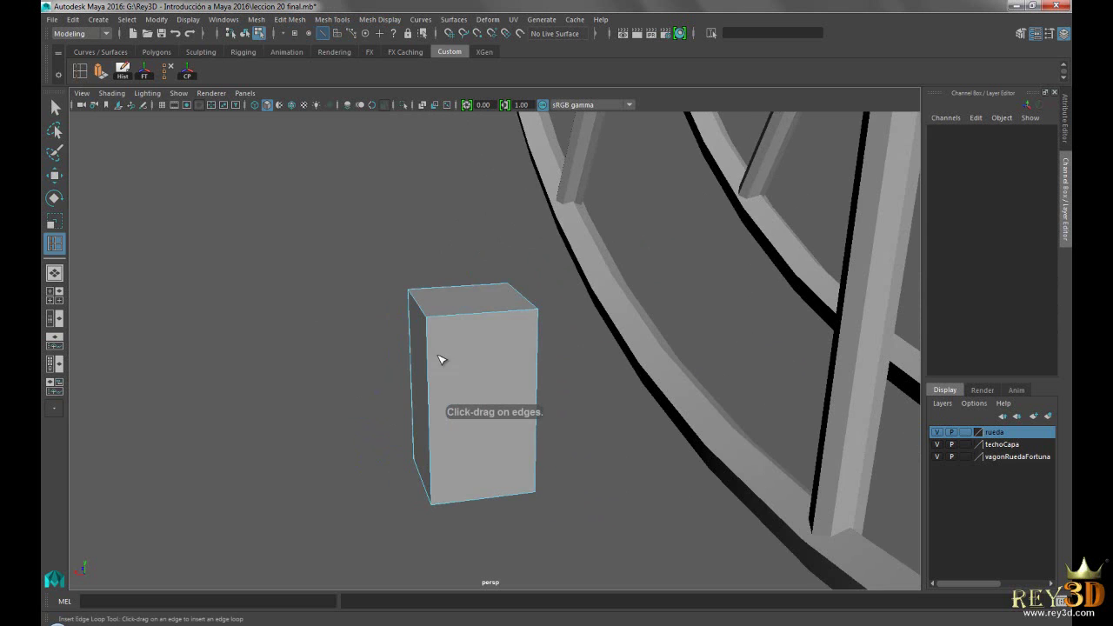
{"action": "left_click", "coordinate": [446, 319]}
{"action": "mouse_move", "coordinate": [437, 316]}
{"action": "left_mouse_down", "text": "alt"}
{"action": "mouse_move", "coordinate": [526, 312]}
{"action": "mouse_move", "coordinate": [467, 409]}
{"action": "left_mouse_up", "text": "alt"}
{"action": "left_click", "coordinate": [526, 312]}
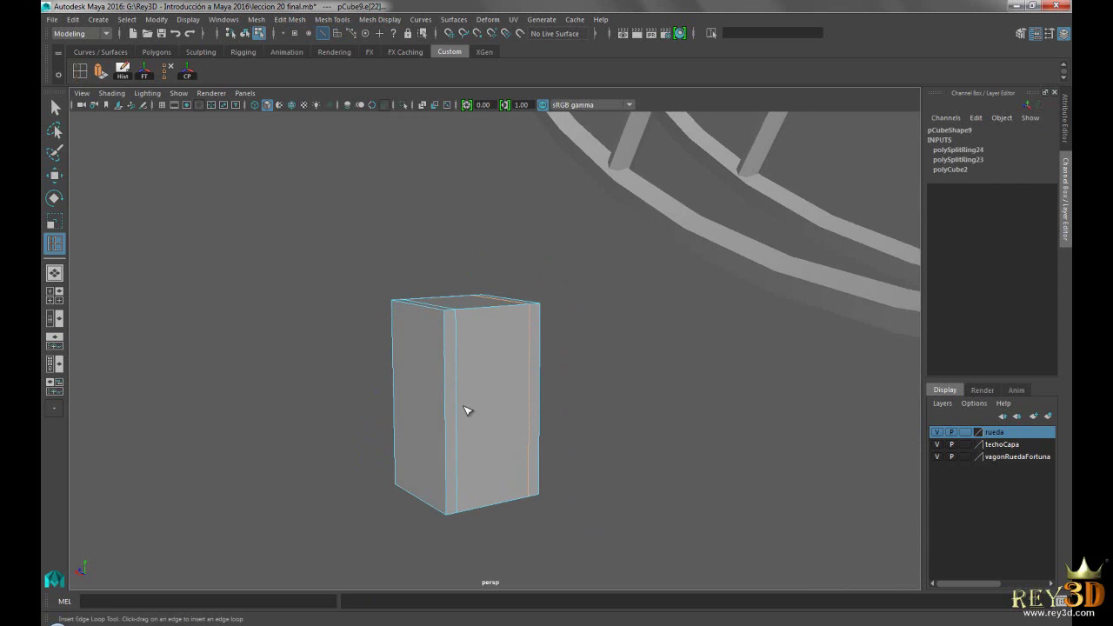
{"action": "key", "text": "w"}
{"action": "left_click_drag", "start_coordinate": [452, 345], "coordinate": [539, 340], "text": "alt"}
Select the box's narrow side face strip and its wide front face.
{"action": "right_click_drag", "start_coordinate": [539, 347], "coordinate": [539, 311]}
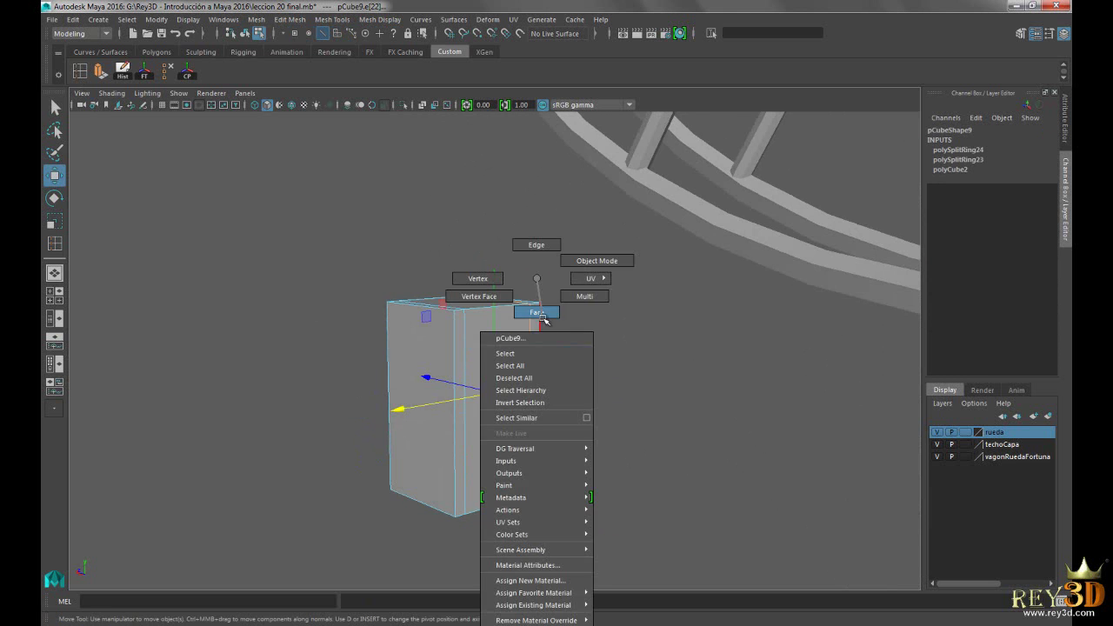
{"action": "left_click_drag", "start_coordinate": [626, 366], "coordinate": [544, 348], "text": "alt"}
{"action": "left_click", "coordinate": [533, 348]}
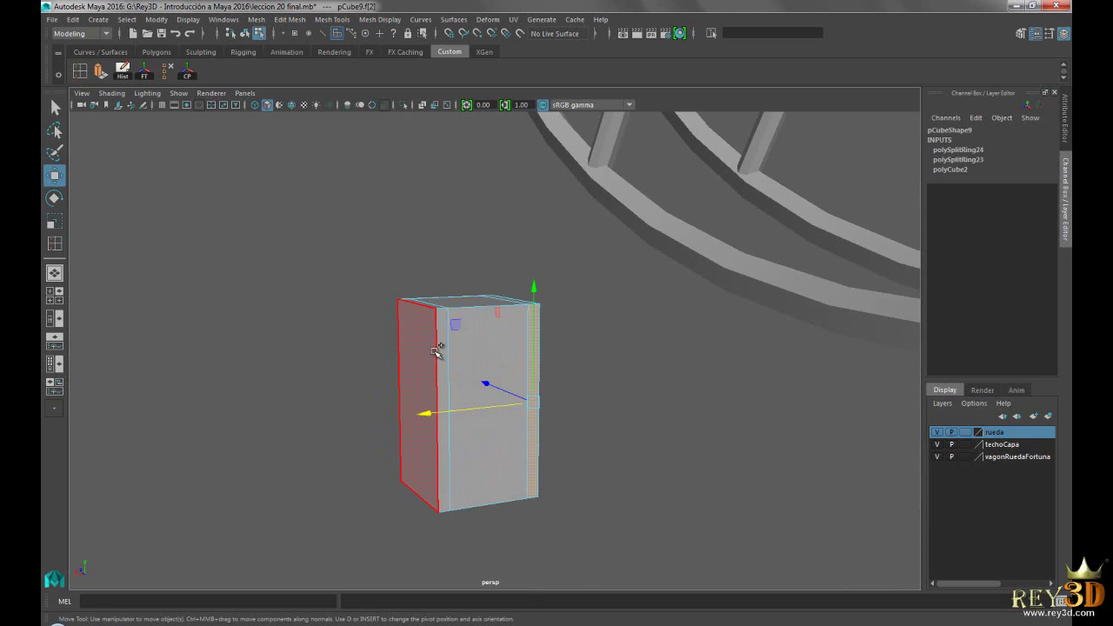
{"action": "mouse_move", "coordinate": [442, 346]}
{"action": "left_mouse_down", "text": "alt"}
{"action": "mouse_move", "coordinate": [395, 386]}
{"action": "mouse_move", "coordinate": [589, 386]}
{"action": "left_mouse_up", "text": "alt"}
{"action": "left_click", "coordinate": [455, 322]}
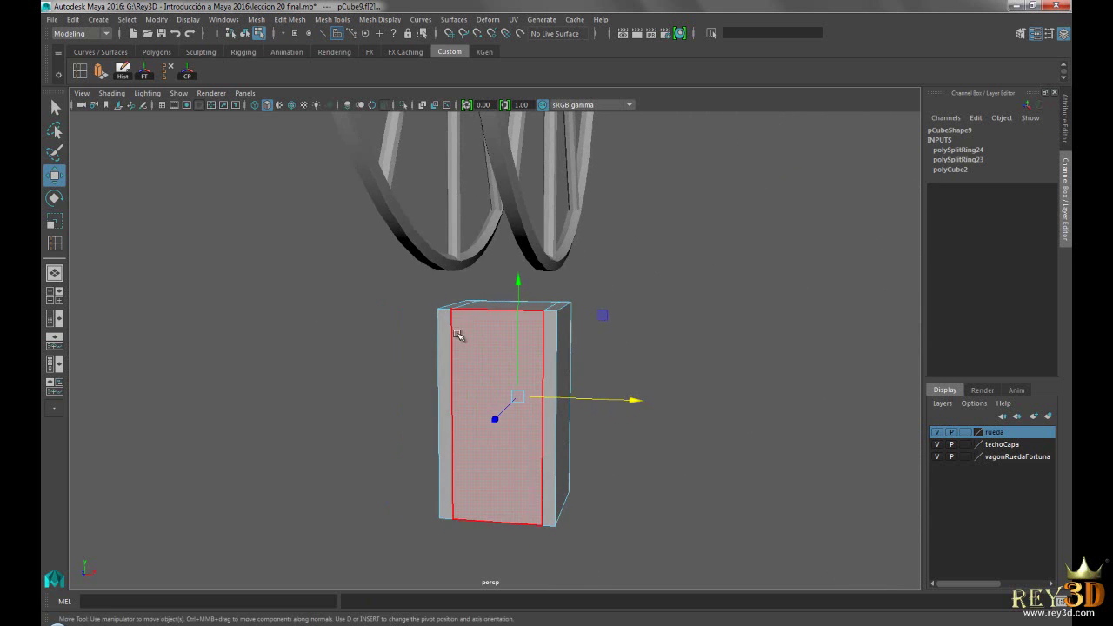
{"action": "left_click_drag", "start_coordinate": [757, 360], "coordinate": [658, 365], "text": "alt"}
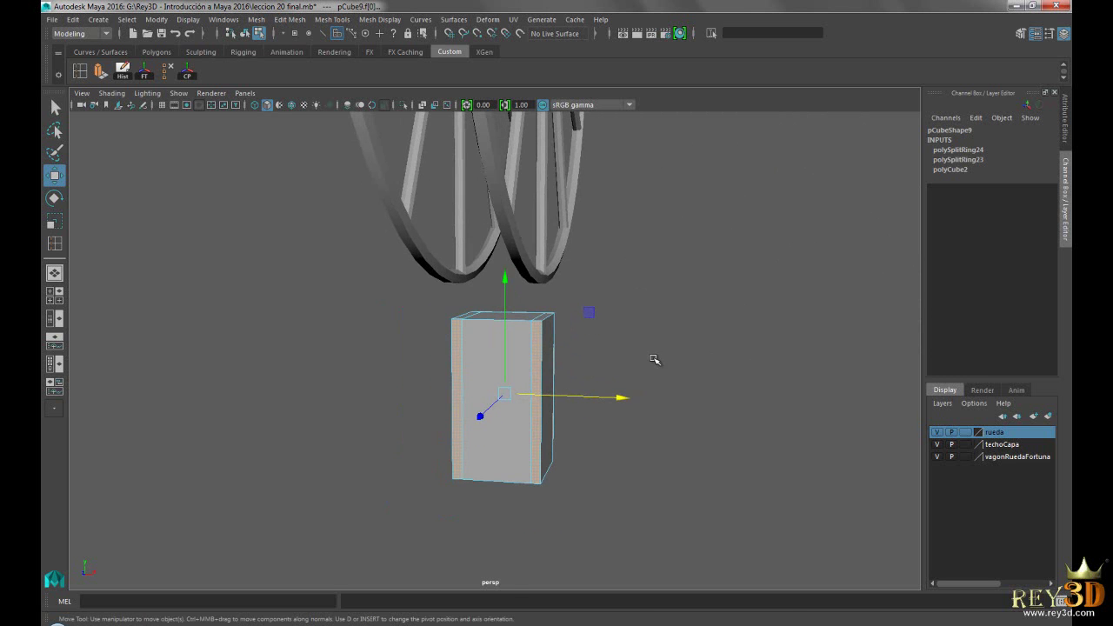
Extrude the selected faces with a negative Local Translate Z, then return to Object Mode.
{"action": "left_click", "coordinate": [100, 72]}
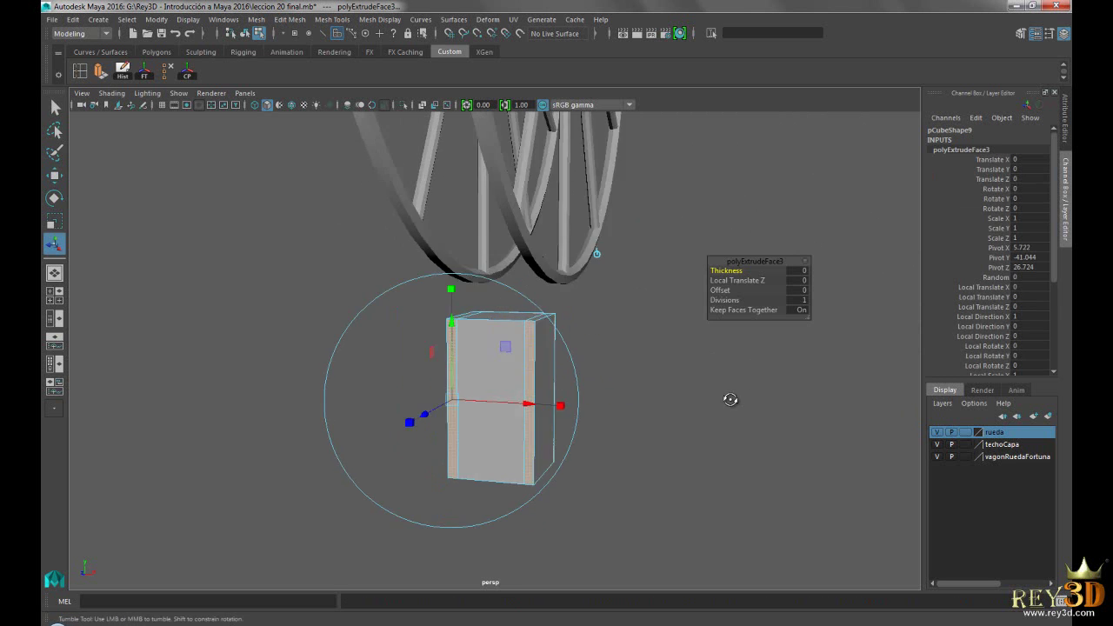
{"action": "left_click_drag", "start_coordinate": [733, 397], "coordinate": [624, 408], "text": "alt"}
{"action": "mouse_move", "coordinate": [369, 403]}
{"action": "left_mouse_down"}
{"action": "mouse_move", "coordinate": [345, 404]}
{"action": "mouse_move", "coordinate": [527, 346]}
{"action": "mouse_move", "coordinate": [497, 342]}
{"action": "left_mouse_up"}
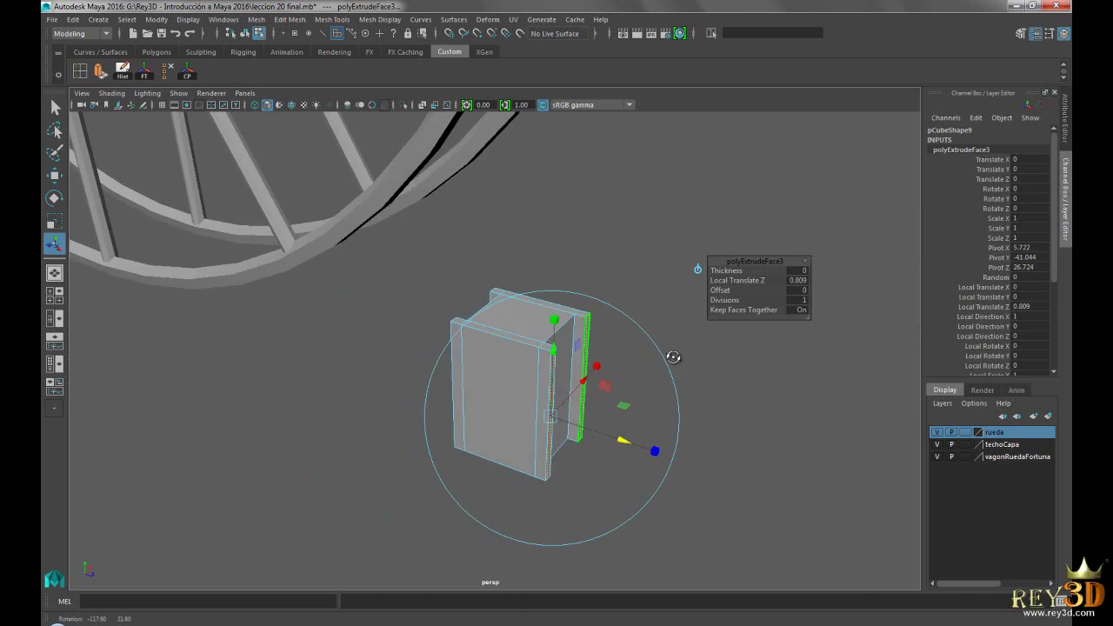
{"action": "right_click", "coordinate": [489, 338]}
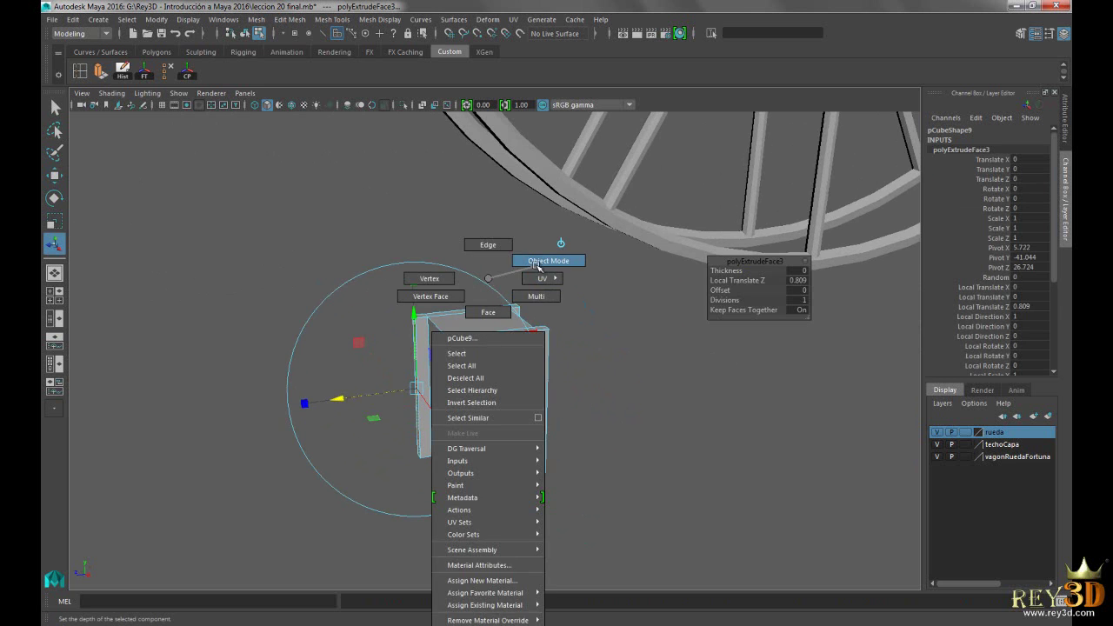
{"action": "right_click_drag", "start_coordinate": [488, 338], "coordinate": [547, 261]}
Deselect the block, inspect the flanges up close, and dismiss a context menu on the reference photo.
{"action": "left_click_drag", "start_coordinate": [635, 398], "coordinate": [683, 374], "text": "alt"}
{"action": "key", "text": "w"}
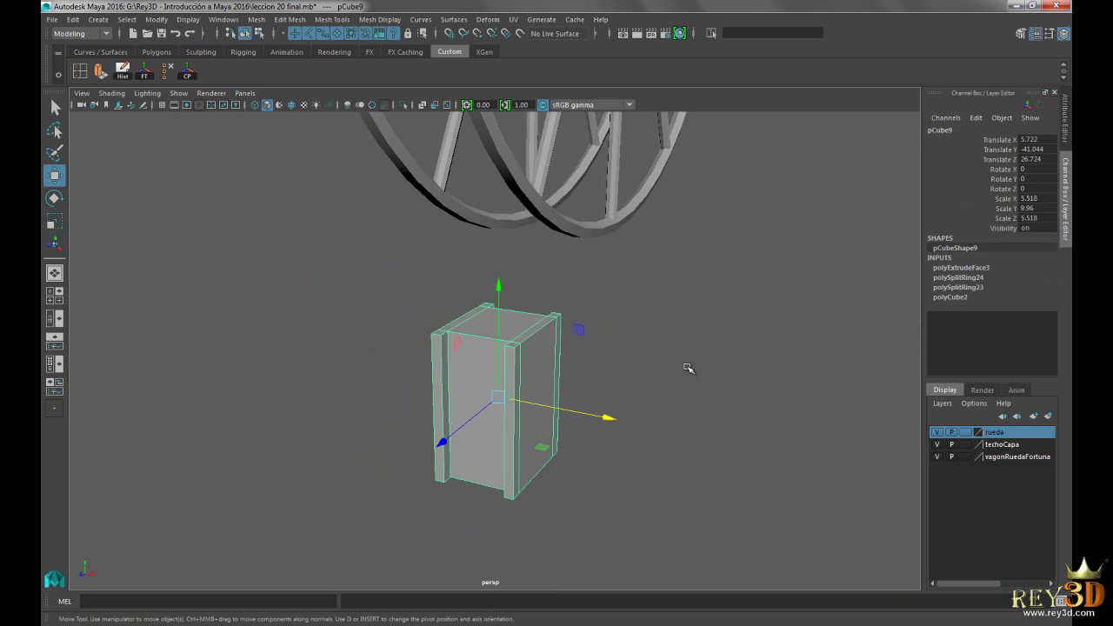
{"action": "left_click", "coordinate": [571, 405]}
{"action": "mouse_move", "coordinate": [571, 406]}
{"action": "left_mouse_down", "text": "alt"}
{"action": "mouse_move", "coordinate": [739, 398]}
{"action": "mouse_move", "coordinate": [659, 408]}
{"action": "mouse_move", "coordinate": [639, 397]}
{"action": "left_mouse_up", "text": "alt"}
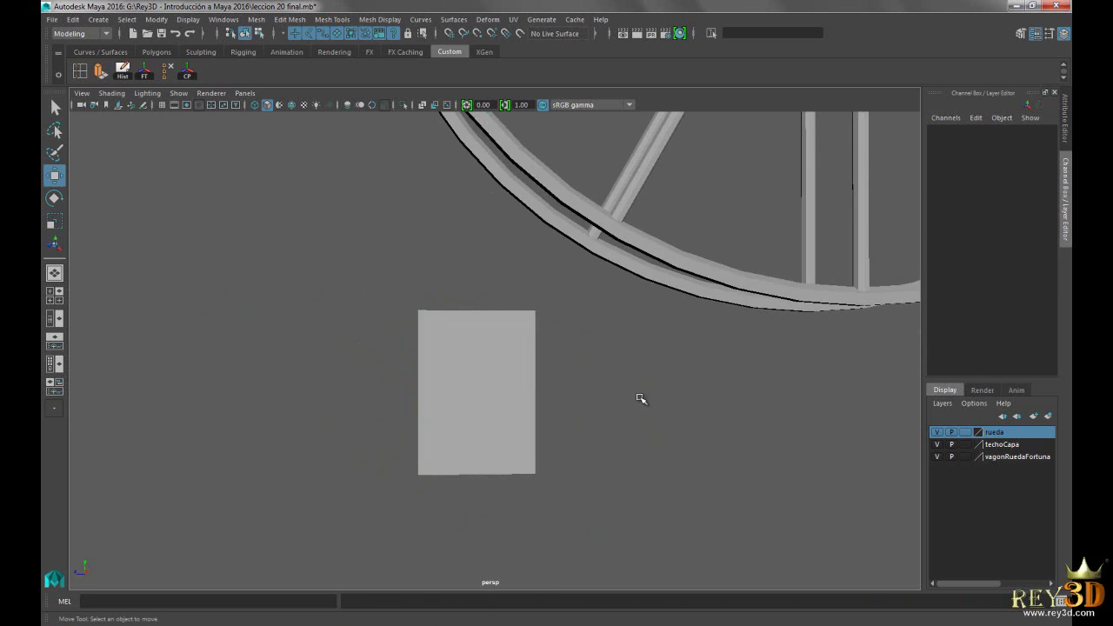
{"action": "right_click_drag", "start_coordinate": [638, 397], "coordinate": [519, 438], "text": "alt"}
{"action": "mouse_move", "coordinate": [519, 438]}
{"action": "left_mouse_down", "text": "alt"}
{"action": "mouse_move", "coordinate": [490, 460]}
{"action": "mouse_move", "coordinate": [537, 453]}
{"action": "mouse_move", "coordinate": [549, 388]}
{"action": "mouse_move", "coordinate": [653, 390]}
{"action": "mouse_move", "coordinate": [671, 380]}
{"action": "mouse_move", "coordinate": [630, 387]}
{"action": "mouse_move", "coordinate": [400, 564]}
{"action": "left_mouse_up", "text": "alt"}
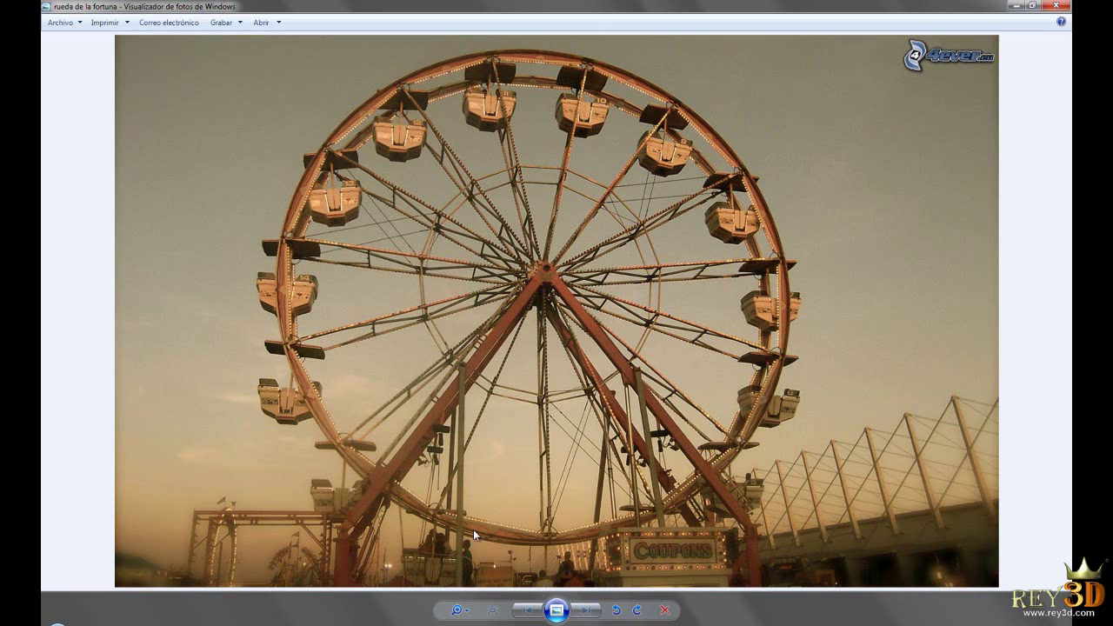
{"action": "right_click", "coordinate": [488, 506]}
{"action": "left_click", "coordinate": [426, 501]}
{"action": "scroll", "coordinate": [335, 530], "scroll_direction": "up", "scroll_amount": 2}
{"action": "scroll", "coordinate": [443, 446], "scroll_direction": "up", "scroll_amount": 2}
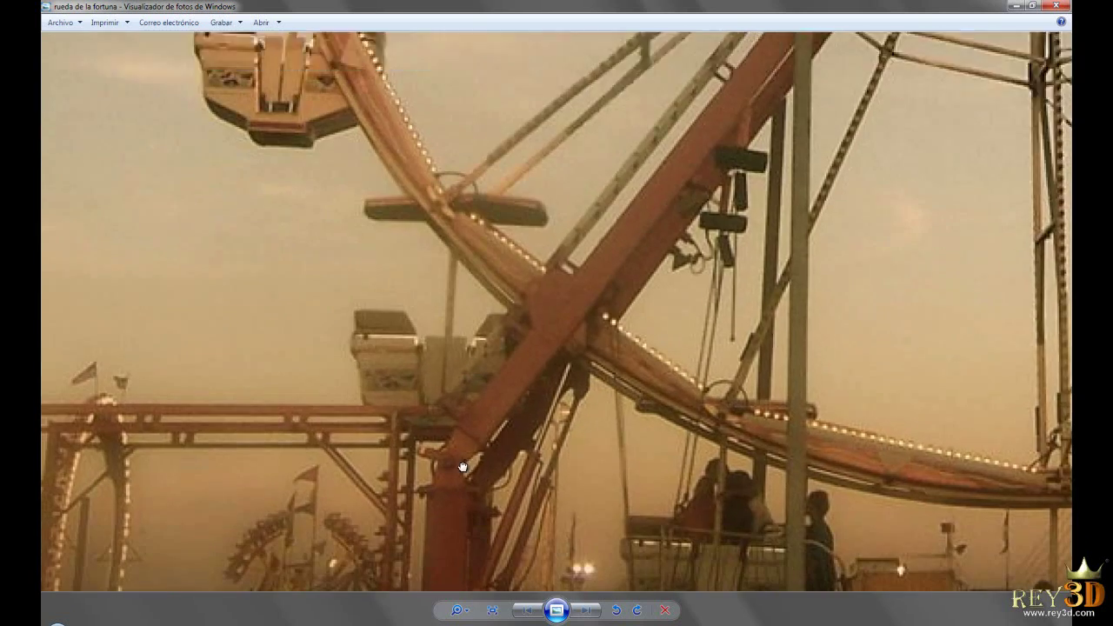
{"action": "scroll", "coordinate": [453, 450], "scroll_direction": "down", "scroll_amount": 4}
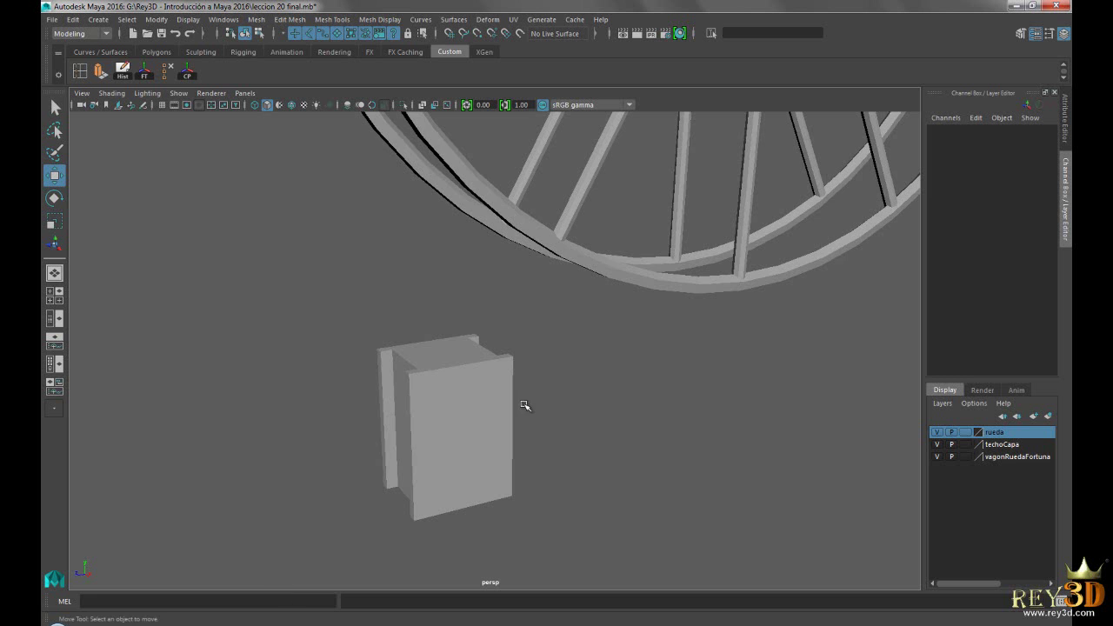
{"action": "mouse_move", "coordinate": [522, 405]}
{"action": "left_mouse_down", "text": "alt"}
{"action": "mouse_move", "coordinate": [651, 293]}
{"action": "mouse_move", "coordinate": [507, 264]}
{"action": "mouse_move", "coordinate": [684, 442]}
{"action": "mouse_move", "coordinate": [577, 405]}
{"action": "left_mouse_up", "text": "alt"}
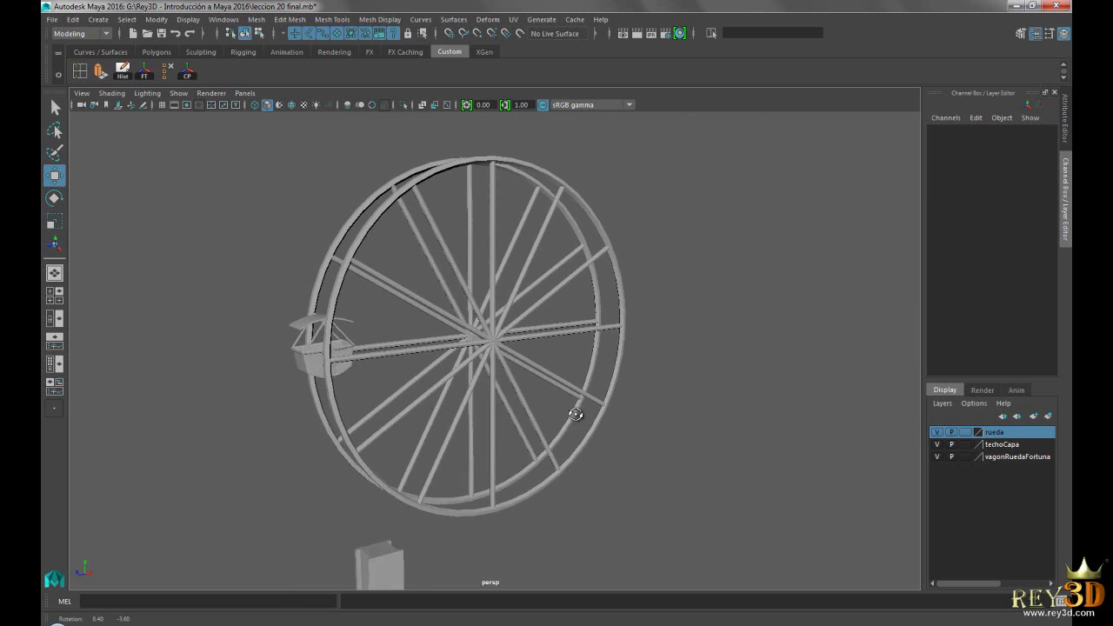
Create a polygon cylinder and set its Rotate Z to -90.
{"action": "left_click", "coordinate": [107, 21]}
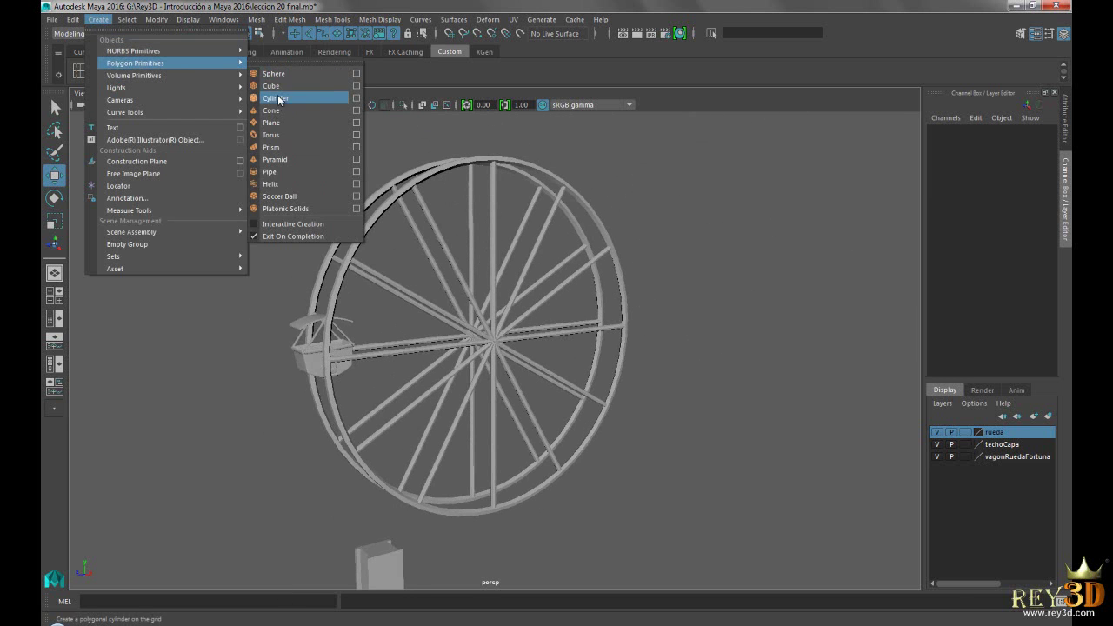
{"action": "left_click", "coordinate": [279, 101]}
{"action": "left_click_drag", "start_coordinate": [417, 356], "coordinate": [502, 359], "text": "alt"}
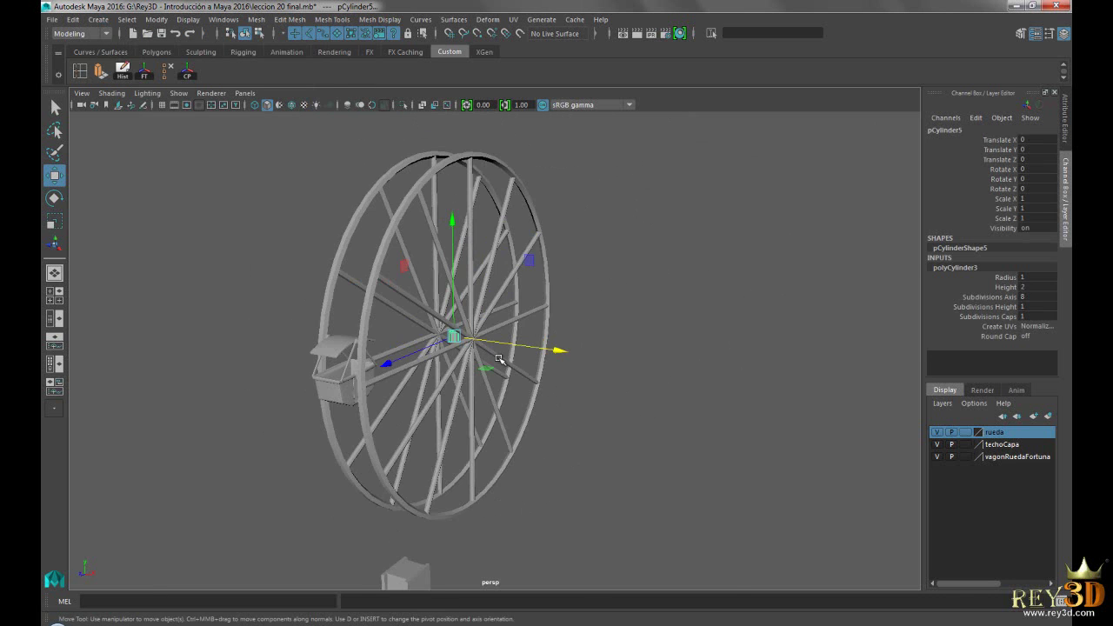
{"action": "key", "text": "f"}
{"action": "mouse_move", "coordinate": [658, 390]}
{"action": "left_mouse_down", "text": "alt"}
{"action": "mouse_move", "coordinate": [378, 360]}
{"action": "mouse_move", "coordinate": [417, 375]}
{"action": "left_mouse_up", "text": "alt"}
{"action": "key", "text": "e"}
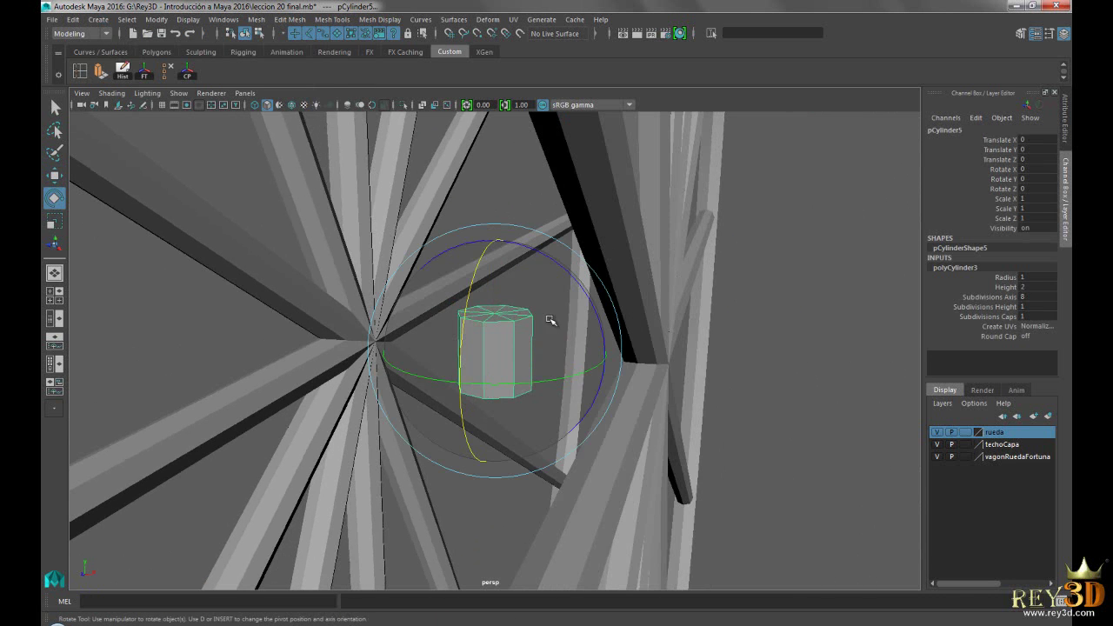
{"action": "left_click_drag", "start_coordinate": [576, 295], "coordinate": [616, 423]}
{"action": "double_click", "coordinate": [1039, 189]}
{"action": "type", "text": "-90"}
{"action": "key", "text": "Return"}
Scale the cylinder to 3.282 × 4.339 × 3.282 to form the hub.
{"action": "left_click_drag", "start_coordinate": [446, 423], "coordinate": [493, 414], "text": "alt"}
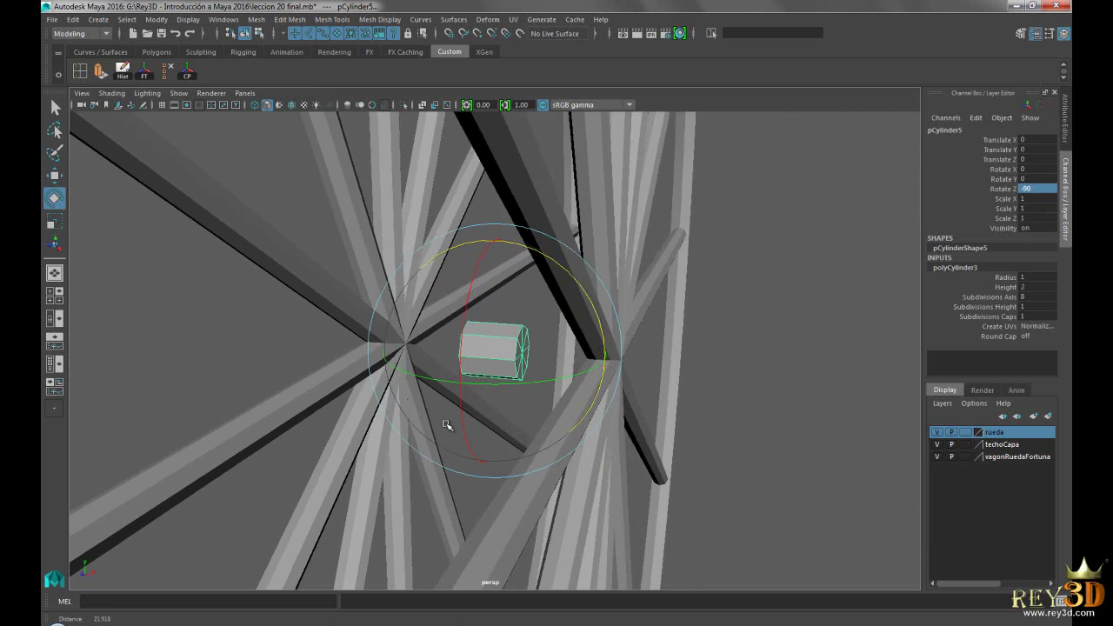
{"action": "key", "text": "r"}
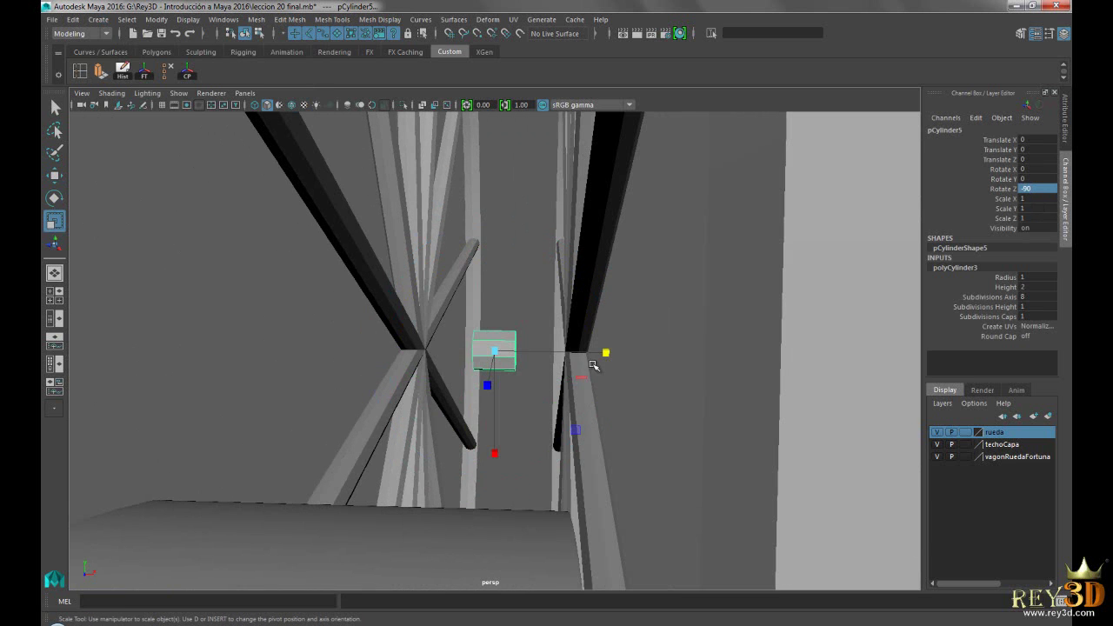
{"action": "mouse_move", "coordinate": [606, 353]}
{"action": "left_mouse_down"}
{"action": "mouse_move", "coordinate": [485, 352]}
{"action": "mouse_move", "coordinate": [590, 357]}
{"action": "left_mouse_up"}
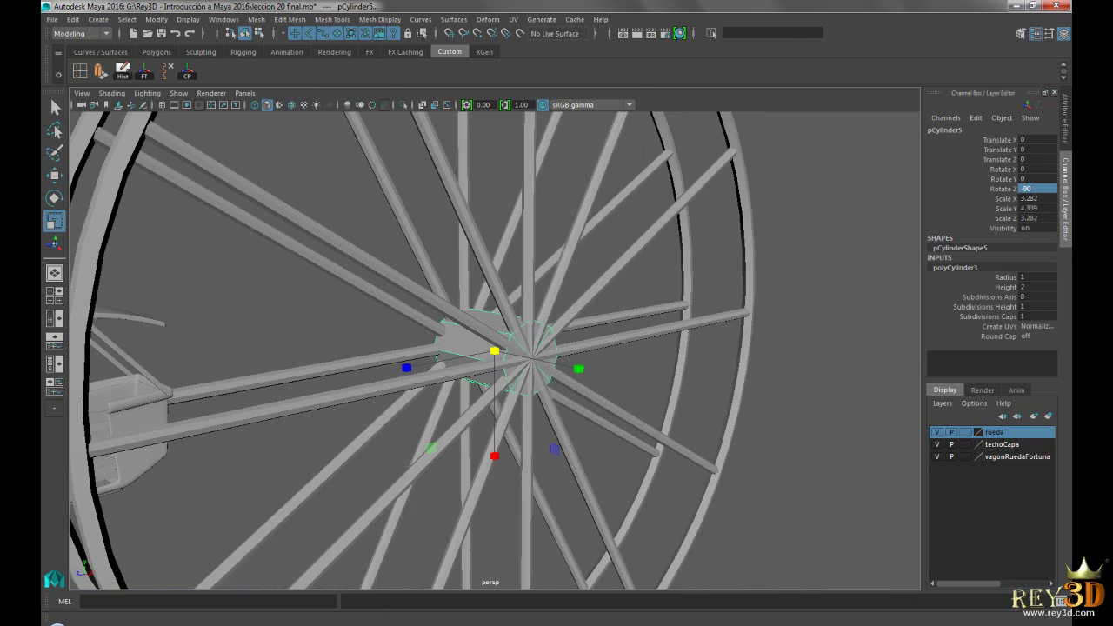
{"action": "key", "text": "alt+Tab"}
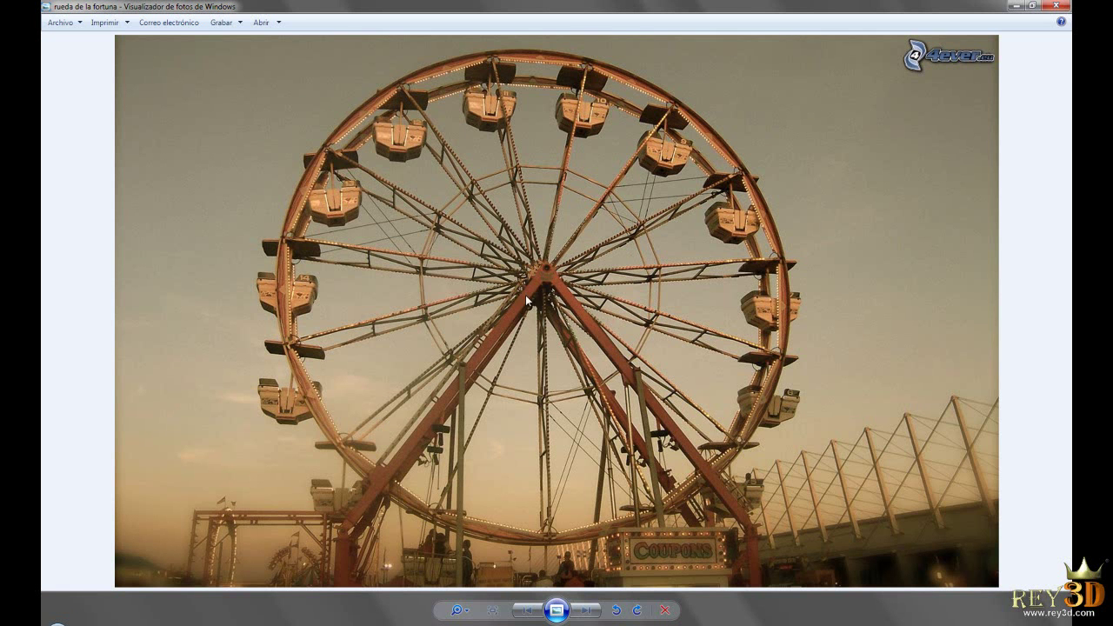
Compare the hub against the reference photo, switching back and forth and orbiting the wheel.
{"action": "key", "text": "alt+Tab"}
{"action": "mouse_move", "coordinate": [635, 365]}
{"action": "left_mouse_down", "text": "alt"}
{"action": "mouse_move", "coordinate": [588, 322]}
{"action": "mouse_move", "coordinate": [394, 461]}
{"action": "left_mouse_up", "text": "alt"}
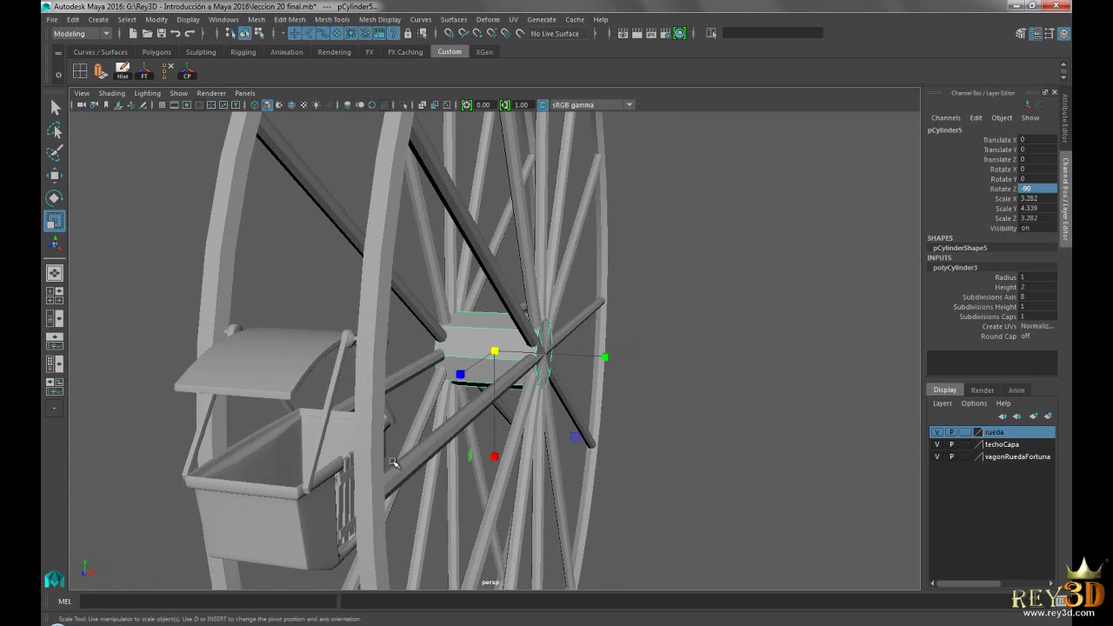
{"action": "key", "text": "alt+Tab"}
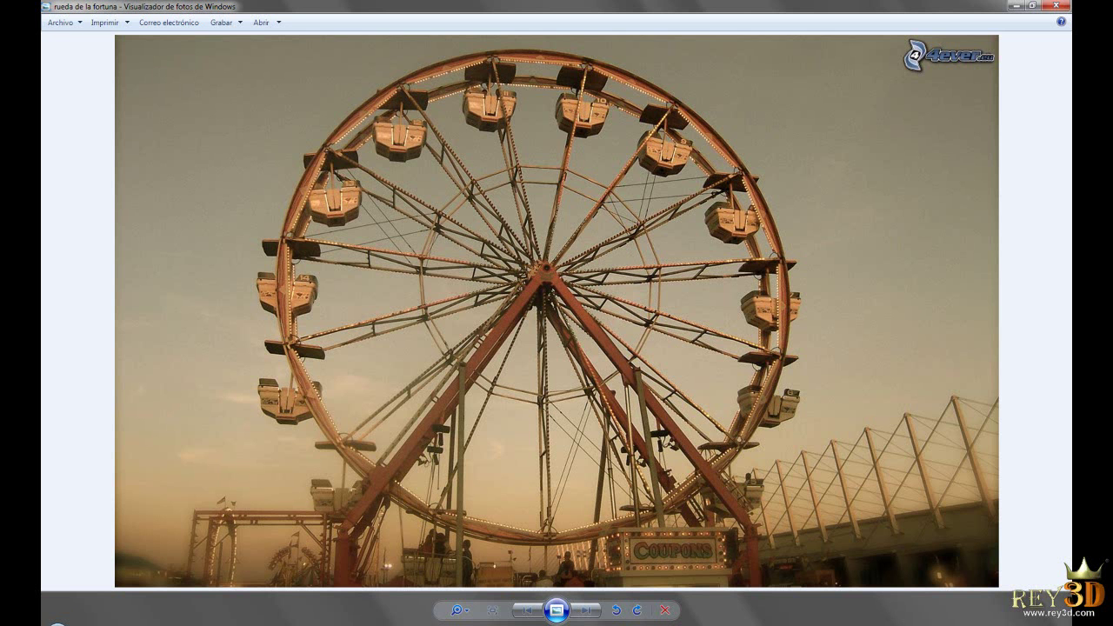
{"action": "key", "text": "alt+Tab"}
{"action": "mouse_move", "coordinate": [522, 341]}
{"action": "left_mouse_down", "text": "alt"}
{"action": "mouse_move", "coordinate": [626, 353]}
{"action": "mouse_move", "coordinate": [583, 339]}
{"action": "mouse_move", "coordinate": [464, 338]}
{"action": "mouse_move", "coordinate": [552, 326]}
{"action": "left_mouse_up", "text": "alt"}
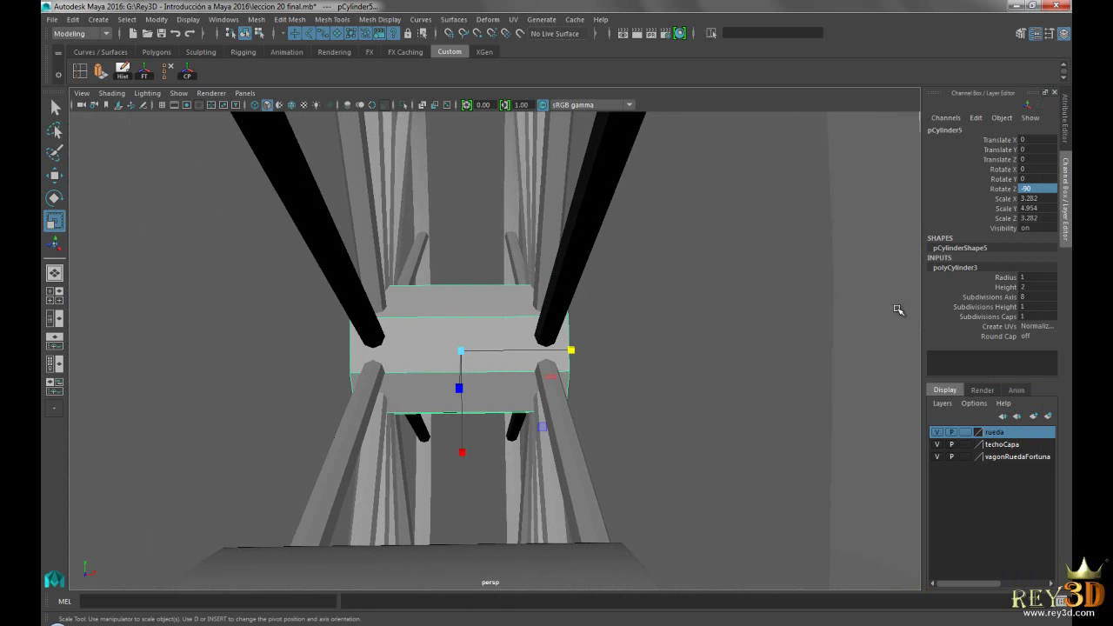
Set the hub's Subdivisions Height to 3 and select its middle ring of faces.
{"action": "left_click", "coordinate": [986, 307]}
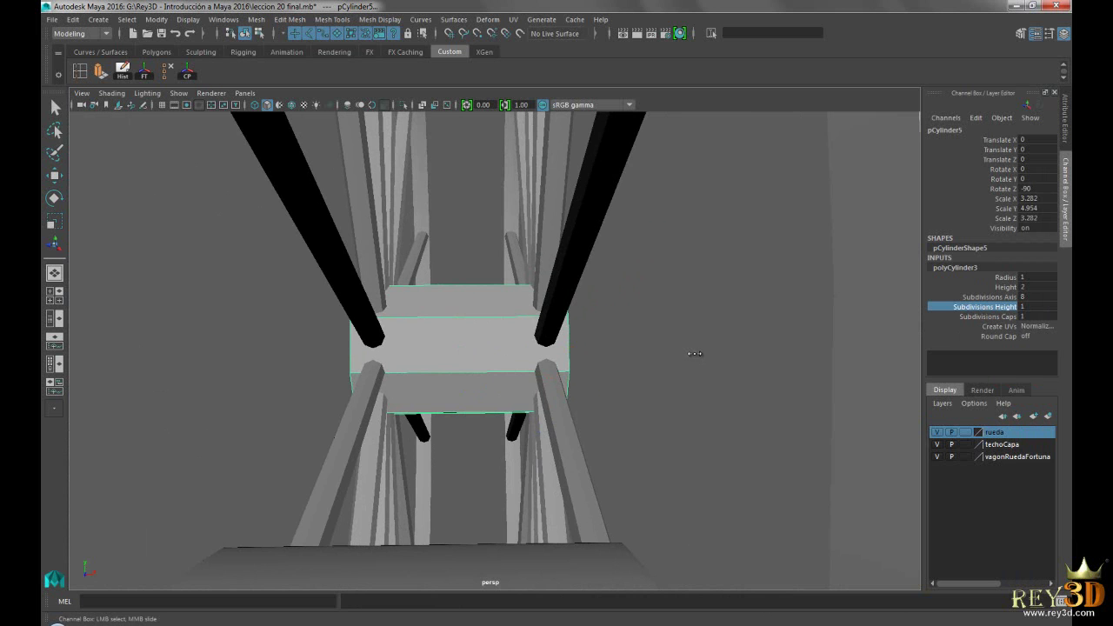
{"action": "middle_click_drag", "start_coordinate": [674, 351], "coordinate": [745, 305]}
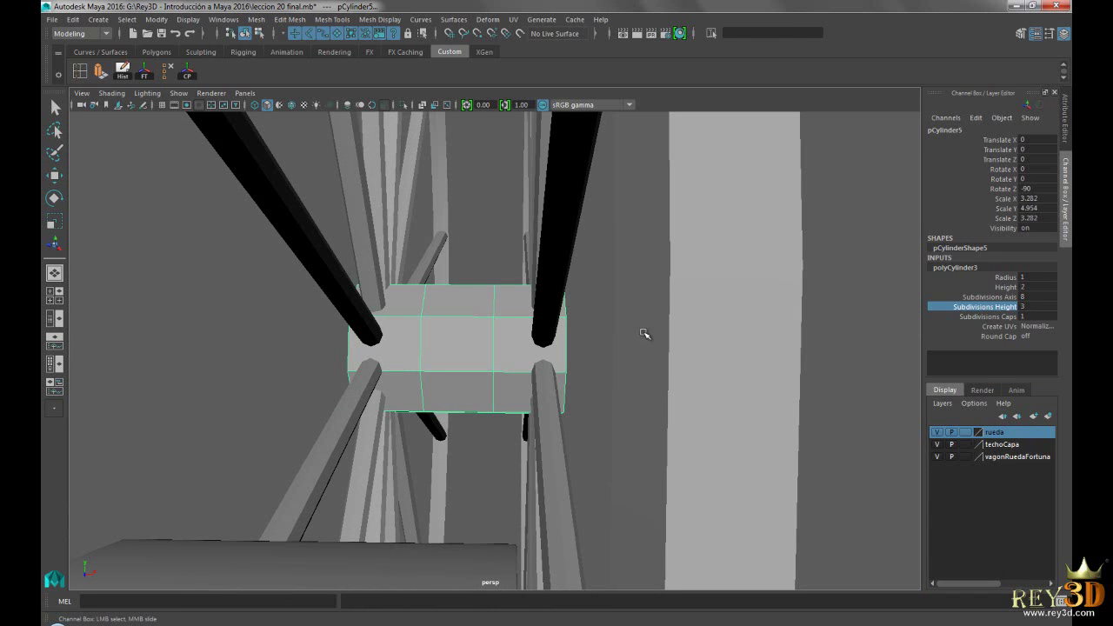
{"action": "mouse_move", "coordinate": [619, 308]}
{"action": "left_mouse_down", "text": "alt"}
{"action": "mouse_move", "coordinate": [639, 298]}
{"action": "mouse_move", "coordinate": [477, 348]}
{"action": "left_mouse_up", "text": "alt"}
{"action": "key", "text": "f"}
{"action": "right_click_drag", "start_coordinate": [469, 278], "coordinate": [469, 310]}
{"action": "left_click_drag", "start_coordinate": [453, 270], "coordinate": [470, 456]}
{"action": "key", "text": "r"}
{"action": "mouse_move", "coordinate": [684, 366]}
{"action": "left_mouse_down", "text": "alt"}
{"action": "mouse_move", "coordinate": [603, 385]}
{"action": "mouse_move", "coordinate": [455, 390]}
{"action": "mouse_move", "coordinate": [380, 345]}
{"action": "mouse_move", "coordinate": [525, 389]}
{"action": "mouse_move", "coordinate": [678, 393]}
{"action": "mouse_move", "coordinate": [400, 272]}
{"action": "left_mouse_up", "text": "alt"}
Extrude the hub's middle faces inward to Local Translate Z -0.288 and return to Object Mode.
{"action": "left_click", "coordinate": [105, 75]}
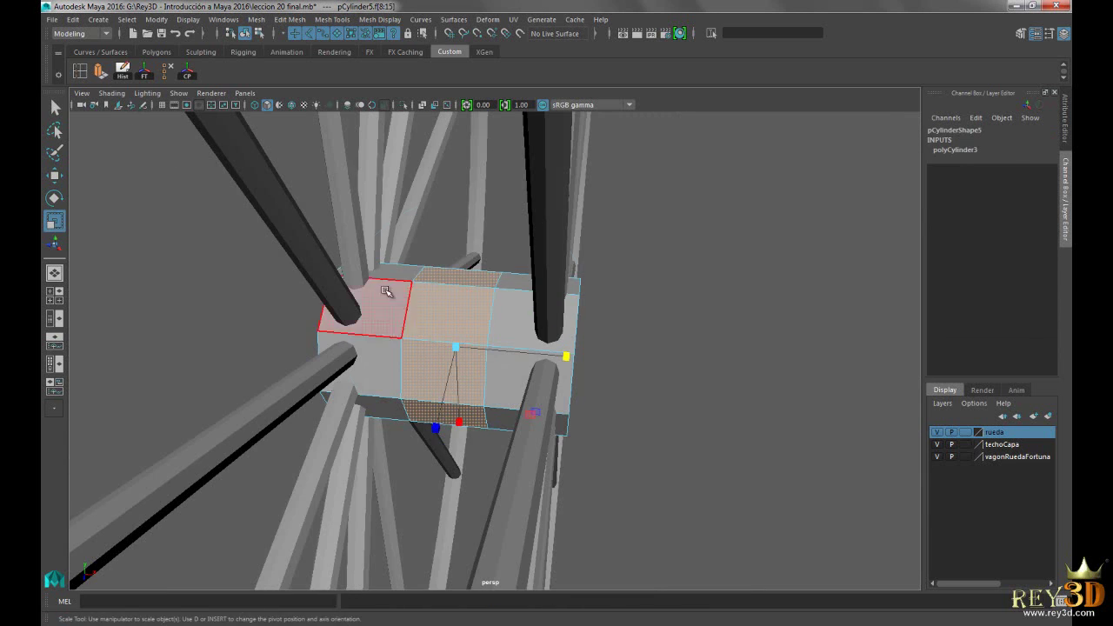
{"action": "key", "text": "f"}
{"action": "mouse_move", "coordinate": [466, 297]}
{"action": "left_mouse_down", "text": "alt"}
{"action": "mouse_move", "coordinate": [475, 339]}
{"action": "mouse_move", "coordinate": [570, 413]}
{"action": "mouse_move", "coordinate": [446, 378]}
{"action": "left_mouse_up", "text": "alt"}
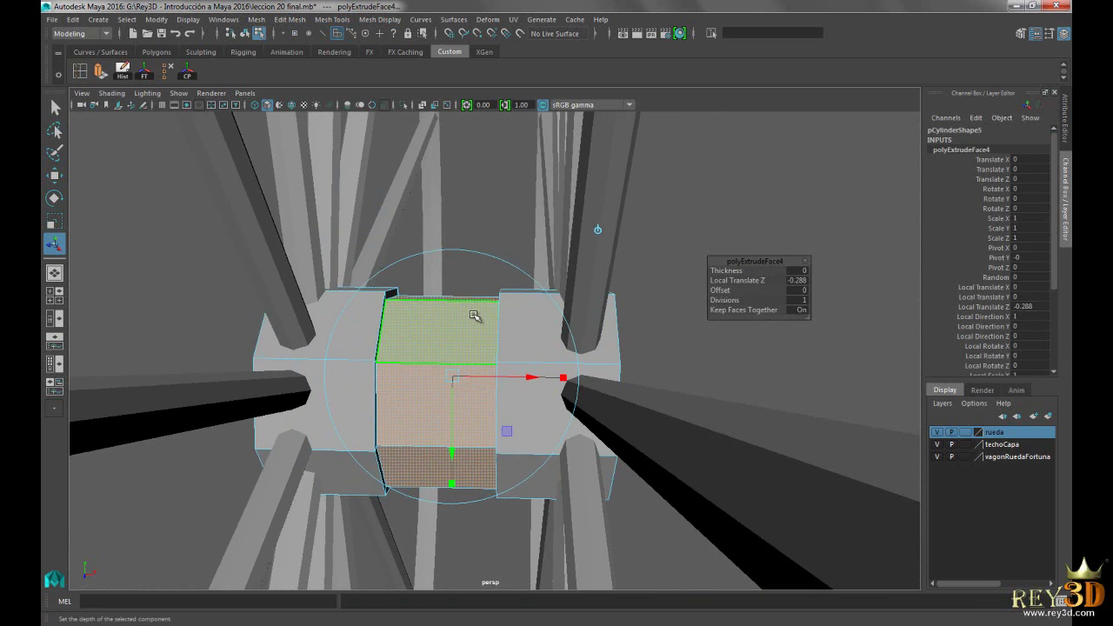
{"action": "right_click_drag", "start_coordinate": [472, 316], "coordinate": [522, 261]}
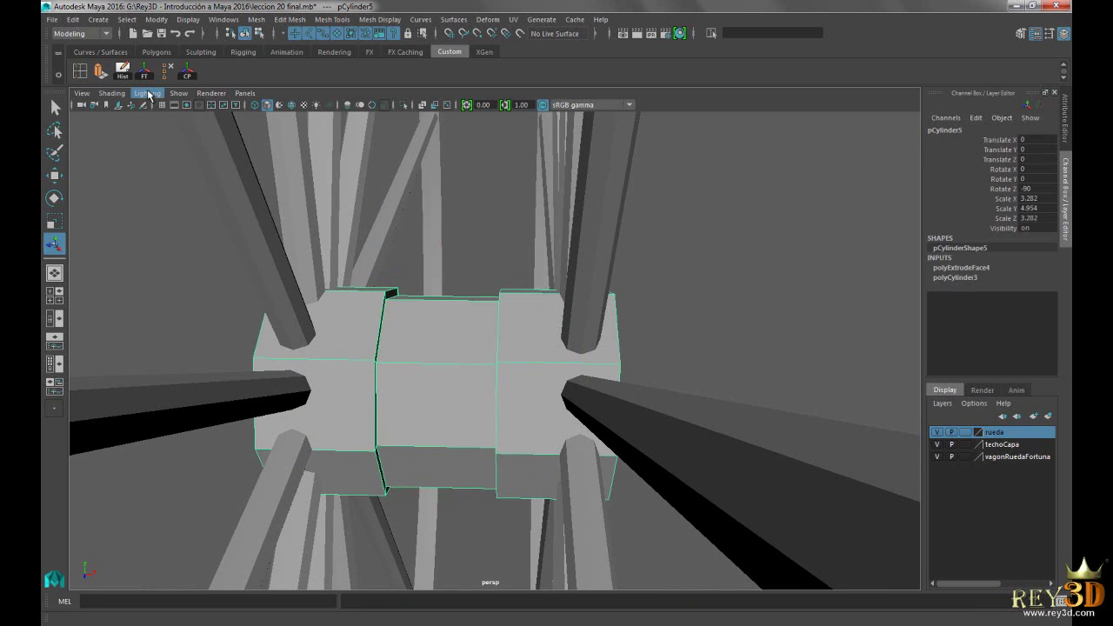
Insert a first edge loop on the hub beside its middle band.
{"action": "left_click", "coordinate": [79, 72]}
{"action": "left_click_drag", "start_coordinate": [527, 383], "coordinate": [291, 393], "text": "alt"}
{"action": "left_click", "coordinate": [510, 376]}
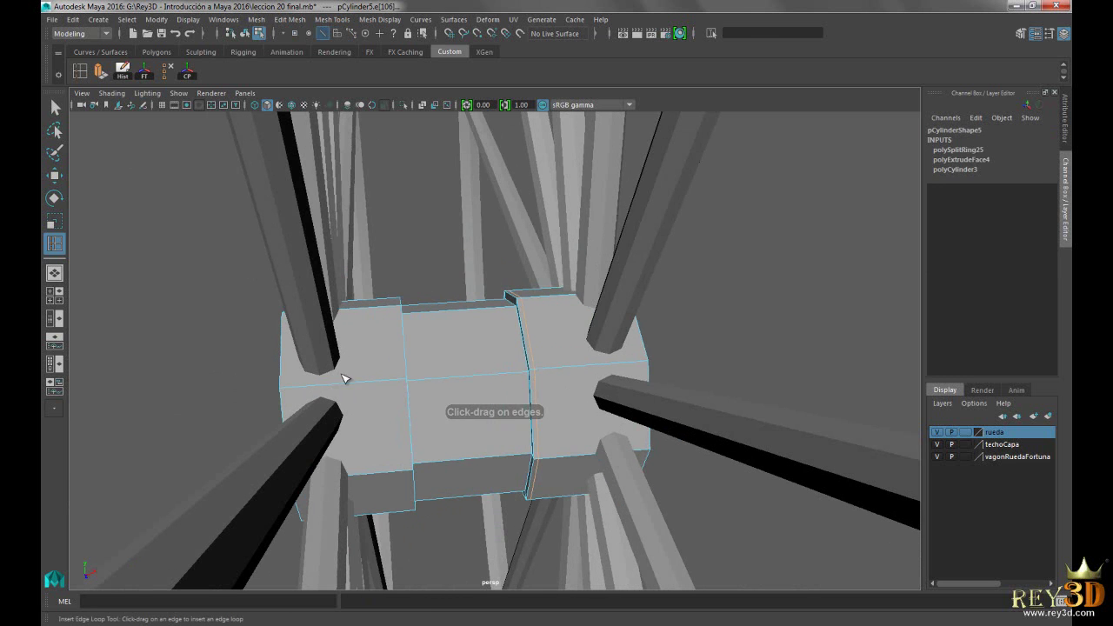
Add five more edge loops along the hub beside its section borders.
{"action": "left_click", "coordinate": [404, 383]}
{"action": "mouse_move", "coordinate": [504, 392]}
{"action": "left_mouse_down", "text": "alt"}
{"action": "mouse_move", "coordinate": [508, 380]}
{"action": "mouse_move", "coordinate": [414, 380]}
{"action": "left_mouse_up", "text": "alt"}
{"action": "left_click", "coordinate": [513, 372]}
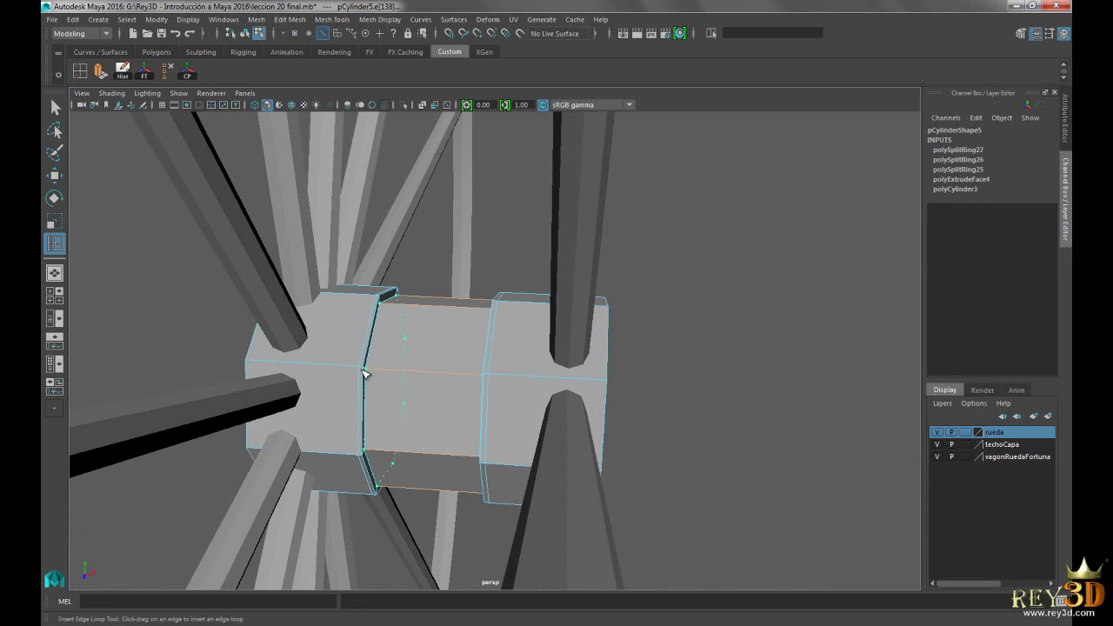
{"action": "left_click", "coordinate": [370, 373]}
{"action": "mouse_move", "coordinate": [492, 378]}
{"action": "left_mouse_down", "text": "alt"}
{"action": "mouse_move", "coordinate": [605, 377]}
{"action": "mouse_move", "coordinate": [393, 407]}
{"action": "left_mouse_up", "text": "alt"}
{"action": "left_click", "coordinate": [619, 376]}
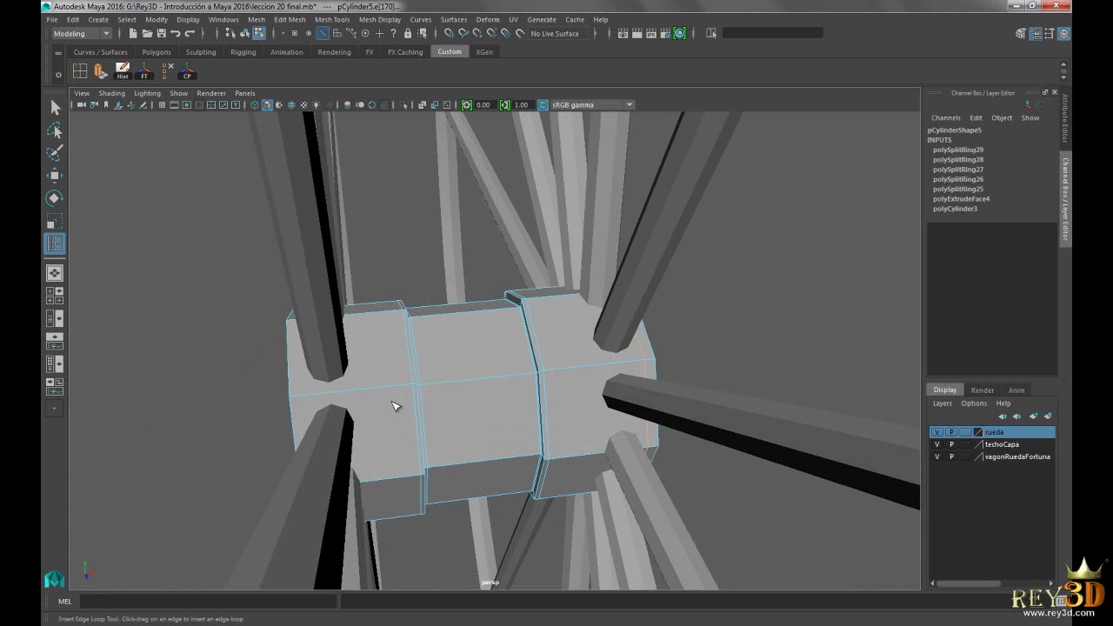
{"action": "left_click", "coordinate": [295, 403]}
{"action": "mouse_move", "coordinate": [298, 402]}
{"action": "left_mouse_down", "text": "alt"}
{"action": "mouse_move", "coordinate": [448, 299]}
{"action": "mouse_move", "coordinate": [435, 287]}
{"action": "left_mouse_up", "text": "alt"}
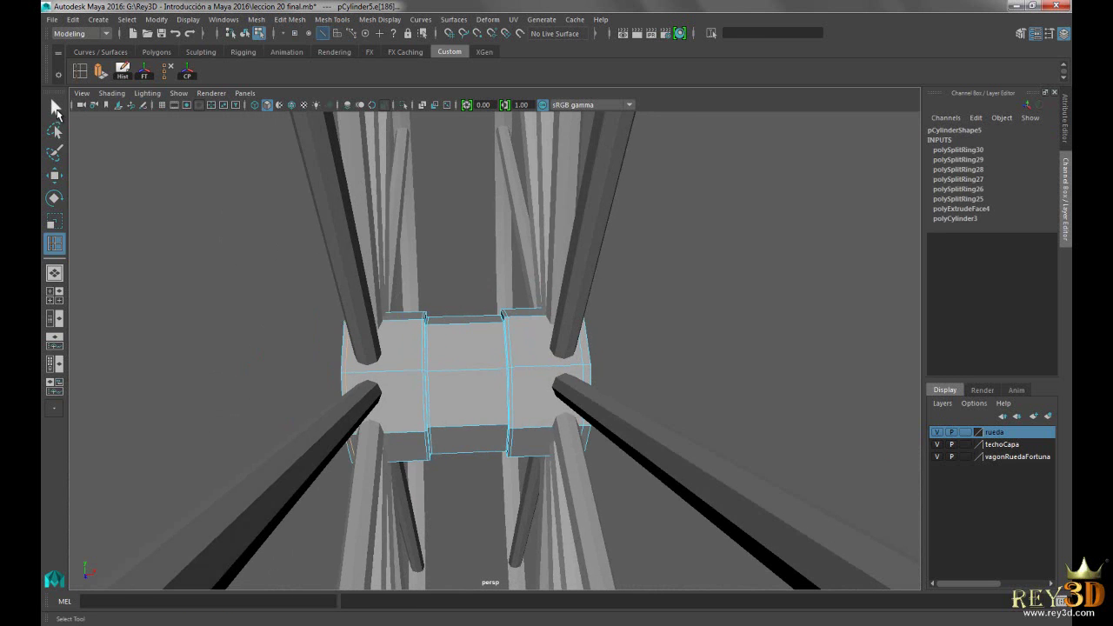
Deselect the hub and zoom out to an oblique view of the whole wheel.
{"action": "left_click", "coordinate": [55, 107]}
{"action": "left_click", "coordinate": [245, 33]}
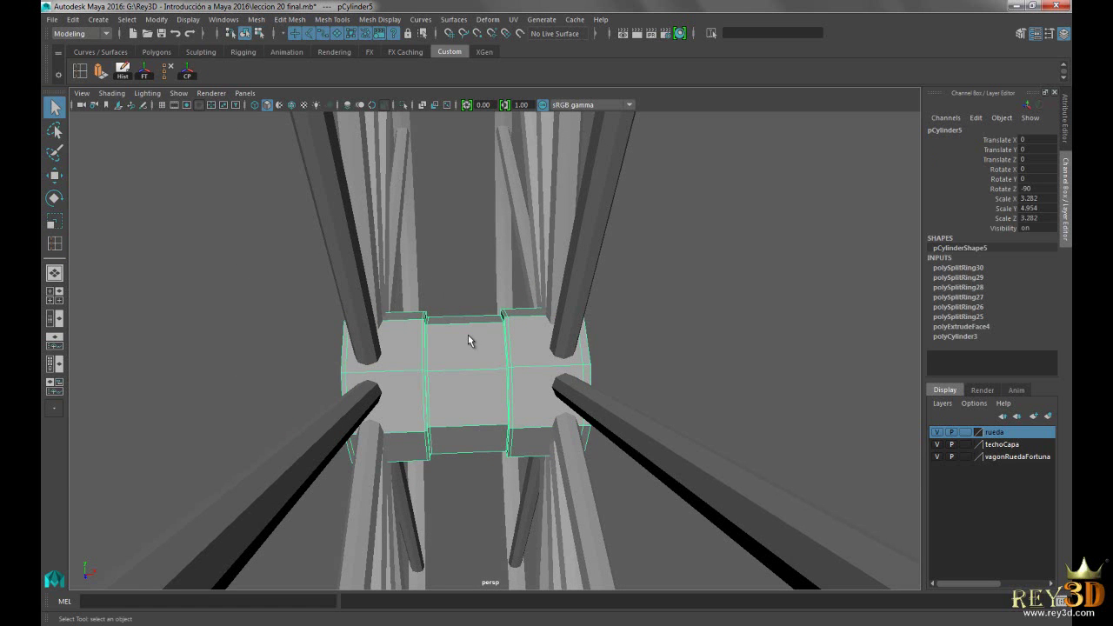
{"action": "left_click", "coordinate": [792, 305]}
{"action": "mouse_move", "coordinate": [734, 392]}
{"action": "left_mouse_down", "text": "alt"}
{"action": "mouse_move", "coordinate": [517, 351]}
{"action": "mouse_move", "coordinate": [673, 328]}
{"action": "mouse_move", "coordinate": [530, 310]}
{"action": "mouse_move", "coordinate": [576, 278]}
{"action": "mouse_move", "coordinate": [508, 311]}
{"action": "left_mouse_up", "text": "alt"}
{"action": "scroll", "coordinate": [650, 332], "scroll_direction": "down", "scroll_amount": 5}
{"action": "left_click", "coordinate": [397, 565]}
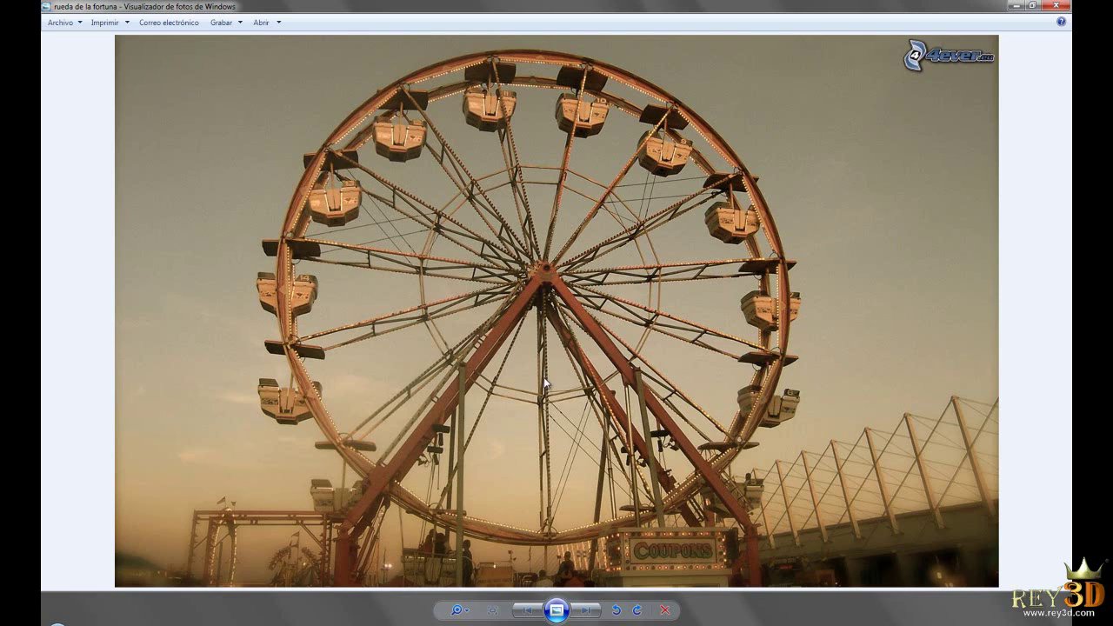
{"action": "scroll", "coordinate": [476, 347], "scroll_direction": "up", "scroll_amount": 3}
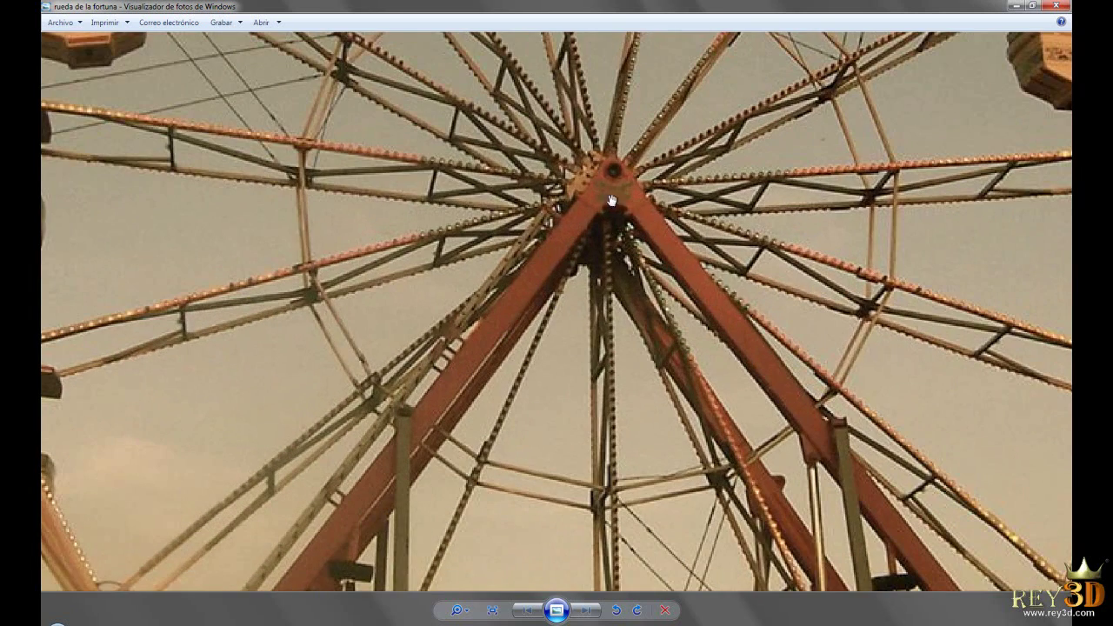
{"action": "scroll", "coordinate": [616, 180], "scroll_direction": "down", "scroll_amount": 2}
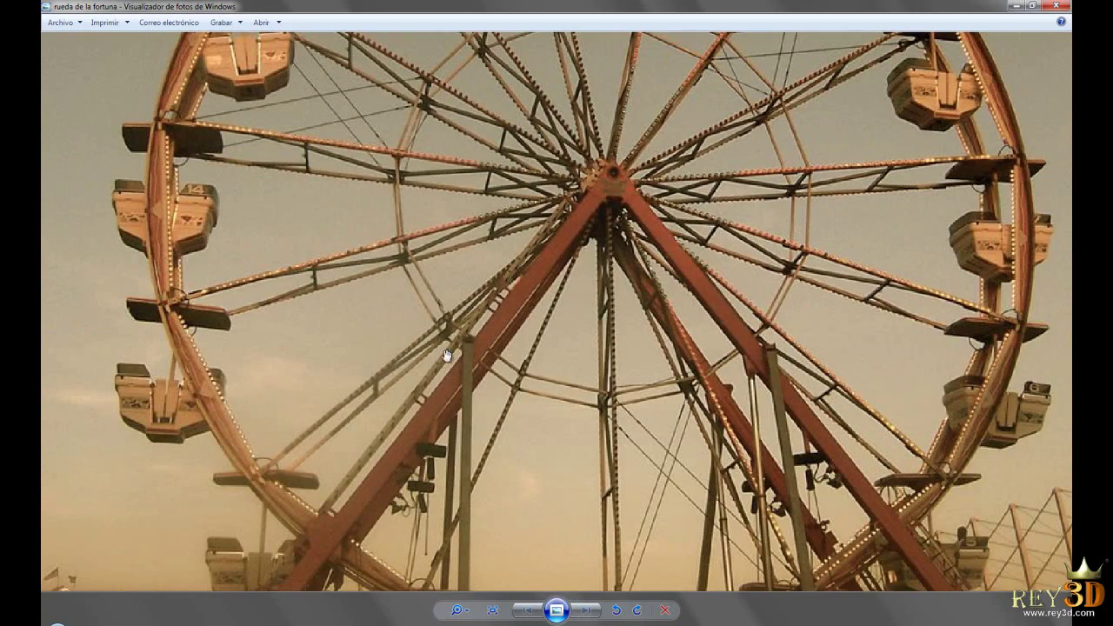
{"action": "scroll", "coordinate": [429, 392], "scroll_direction": "down", "scroll_amount": 3}
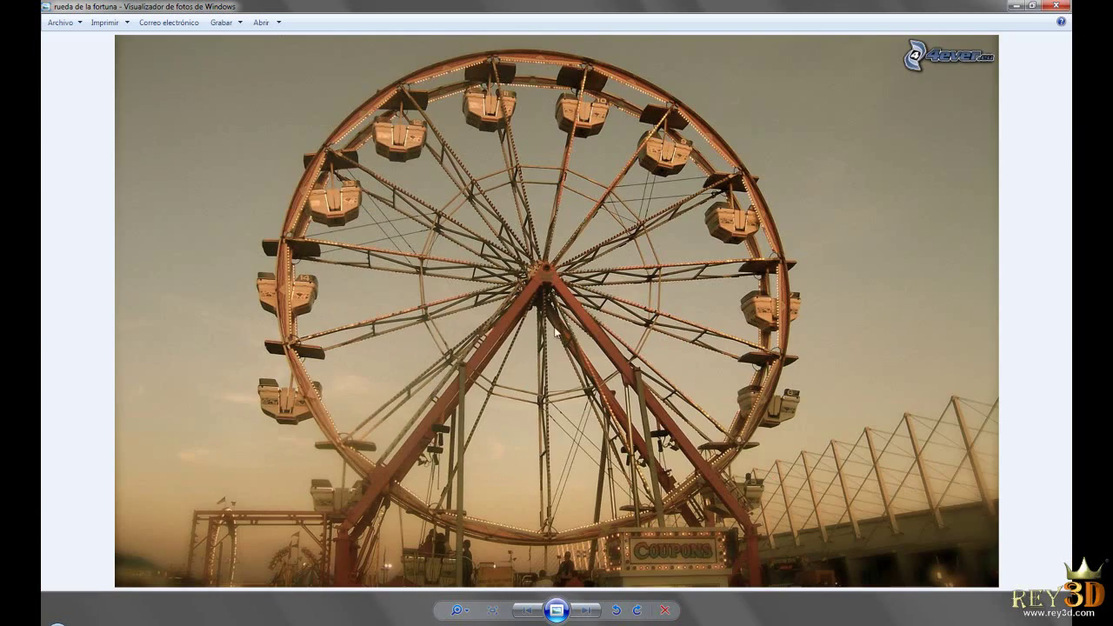
{"action": "scroll", "coordinate": [552, 285], "scroll_direction": "up", "scroll_amount": 3}
{"action": "scroll", "coordinate": [549, 275], "scroll_direction": "down", "scroll_amount": 3}
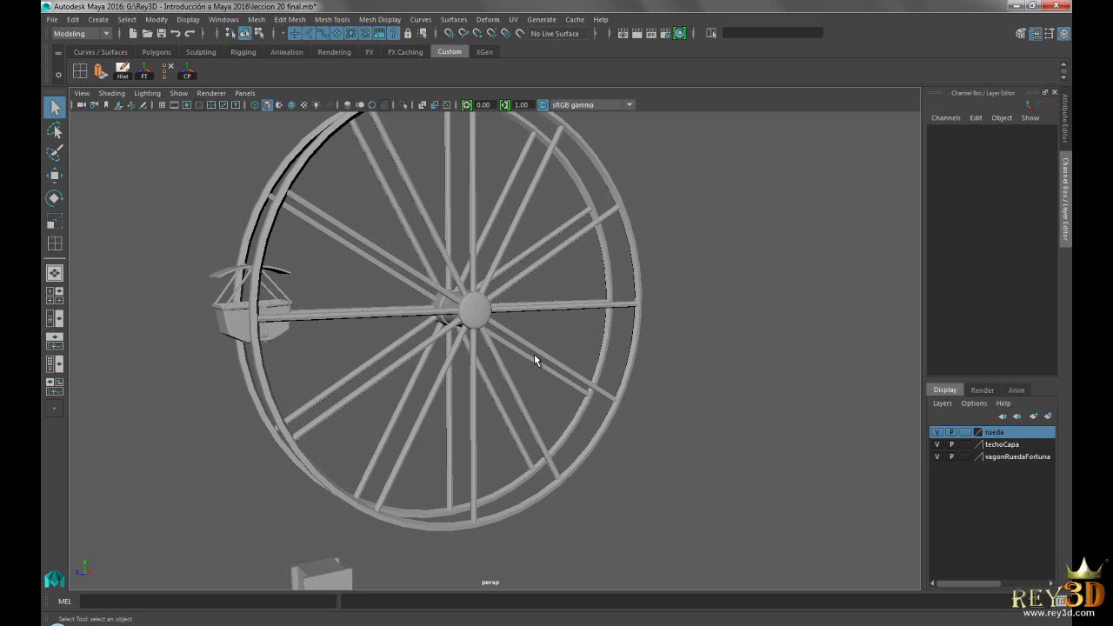
{"action": "mouse_move", "coordinate": [534, 354]}
{"action": "left_mouse_down", "text": "alt"}
{"action": "mouse_move", "coordinate": [539, 363]}
{"action": "mouse_move", "coordinate": [489, 321]}
{"action": "mouse_move", "coordinate": [522, 323]}
{"action": "mouse_move", "coordinate": [456, 318]}
{"action": "left_mouse_up", "text": "alt"}
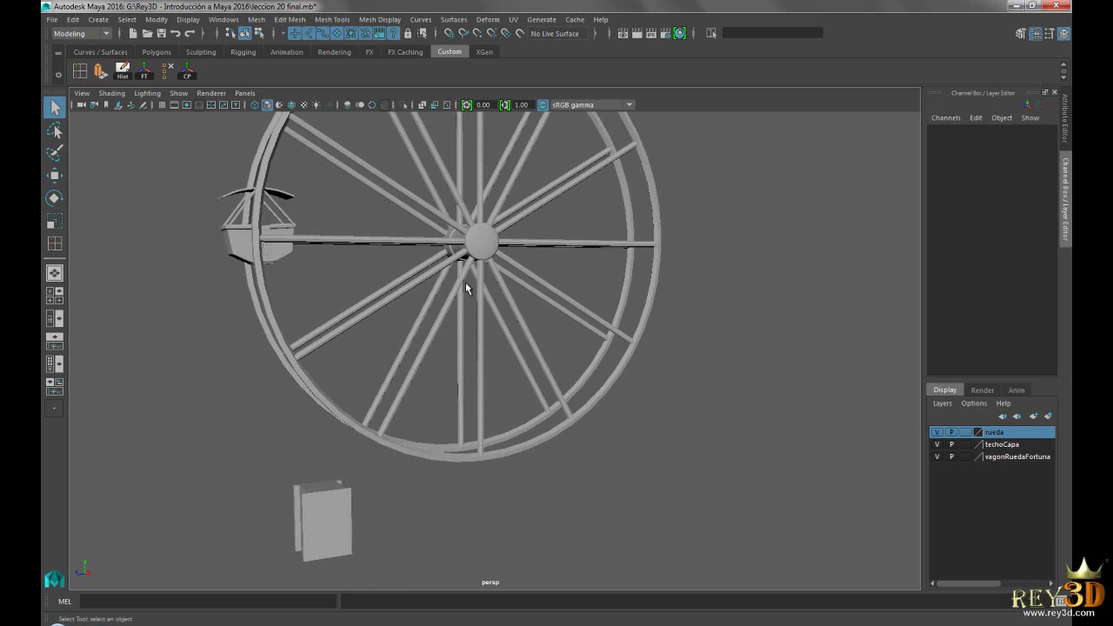
Select the hub cylinder and pick its eight front cap faces in face mode.
{"action": "left_click", "coordinate": [478, 243]}
{"action": "left_click_drag", "start_coordinate": [539, 274], "coordinate": [364, 330], "text": "alt"}
{"action": "right_click_drag", "start_coordinate": [364, 330], "coordinate": [641, 380], "text": "alt"}
{"action": "left_click_drag", "start_coordinate": [641, 380], "coordinate": [427, 308], "text": "alt"}
{"action": "right_click_drag", "start_coordinate": [427, 308], "coordinate": [431, 314]}
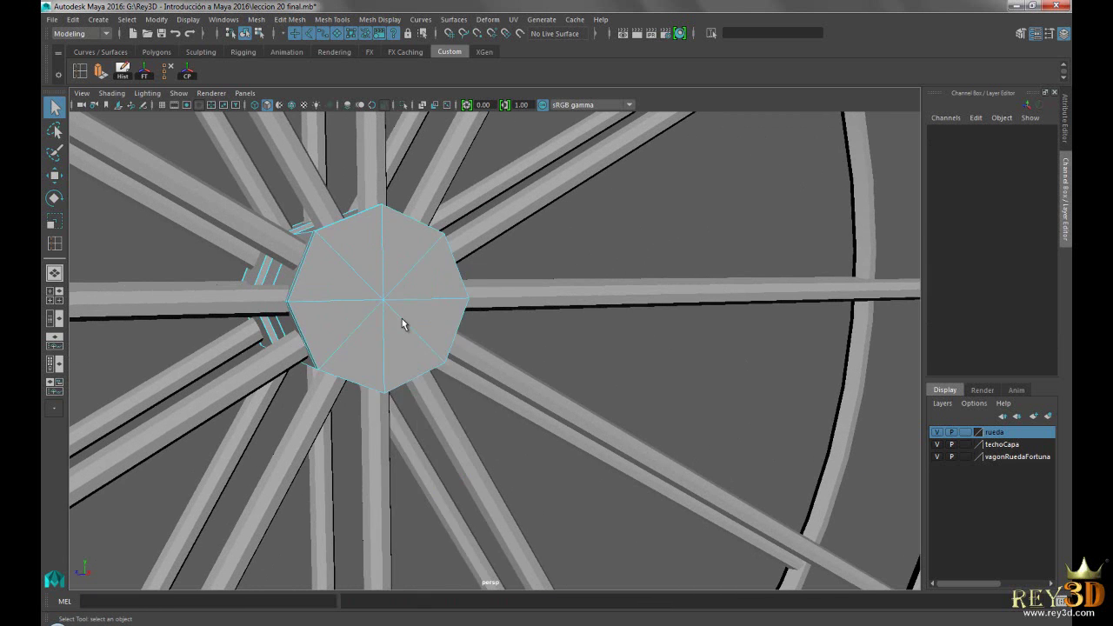
{"action": "left_click_drag", "start_coordinate": [431, 314], "coordinate": [445, 337], "text": "alt"}
{"action": "left_click_drag", "start_coordinate": [451, 271], "coordinate": [496, 335]}
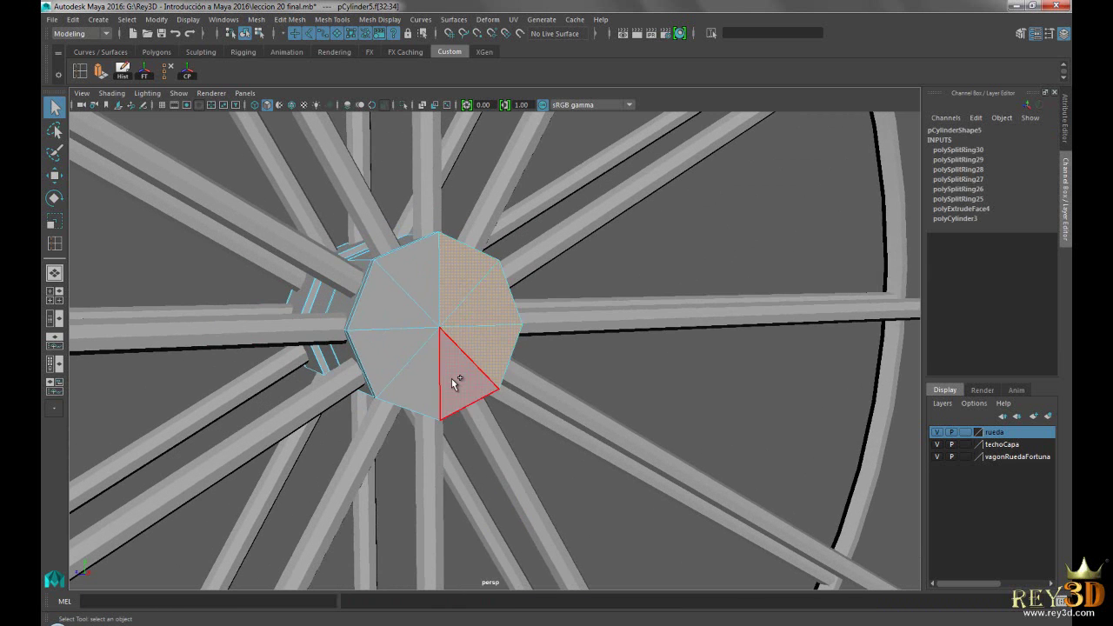
{"action": "left_click_drag", "start_coordinate": [419, 377], "coordinate": [408, 286], "text": "shift"}
{"action": "left_click_drag", "start_coordinate": [611, 323], "coordinate": [501, 253], "text": "alt"}
Extract the cap faces into polySurface2, then return to object mode and clear the selection.
{"action": "left_click", "coordinate": [292, 19]}
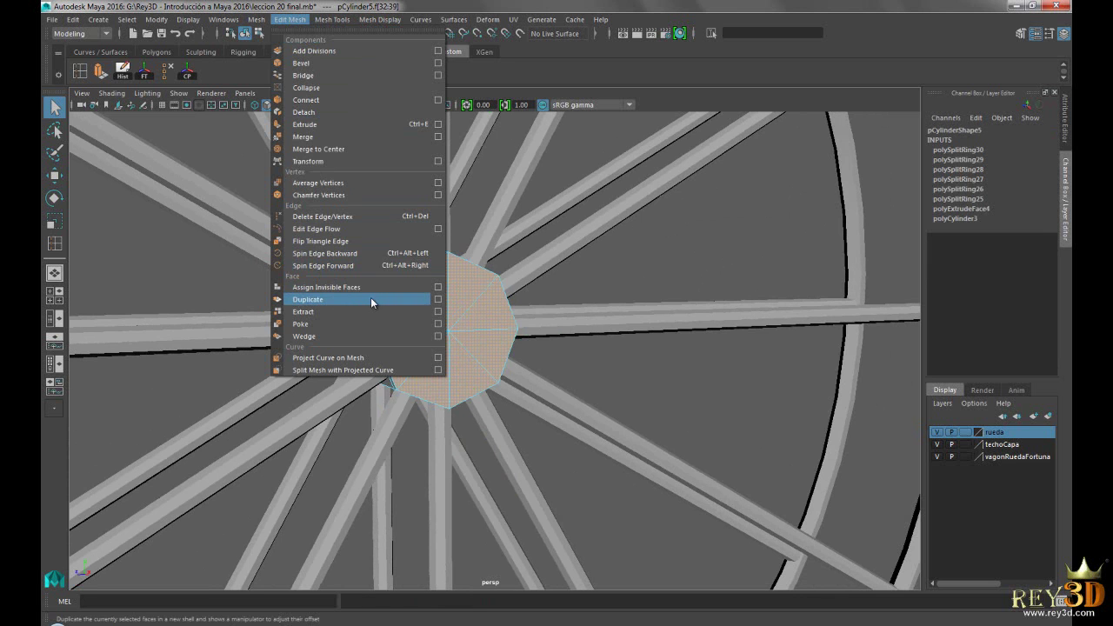
{"action": "left_click", "coordinate": [292, 19]}
{"action": "mouse_move", "coordinate": [389, 213]}
{"action": "left_mouse_down", "text": "alt"}
{"action": "mouse_move", "coordinate": [406, 212]}
{"action": "mouse_move", "coordinate": [330, 174]}
{"action": "left_mouse_up", "text": "alt"}
{"action": "left_click", "coordinate": [209, 71]}
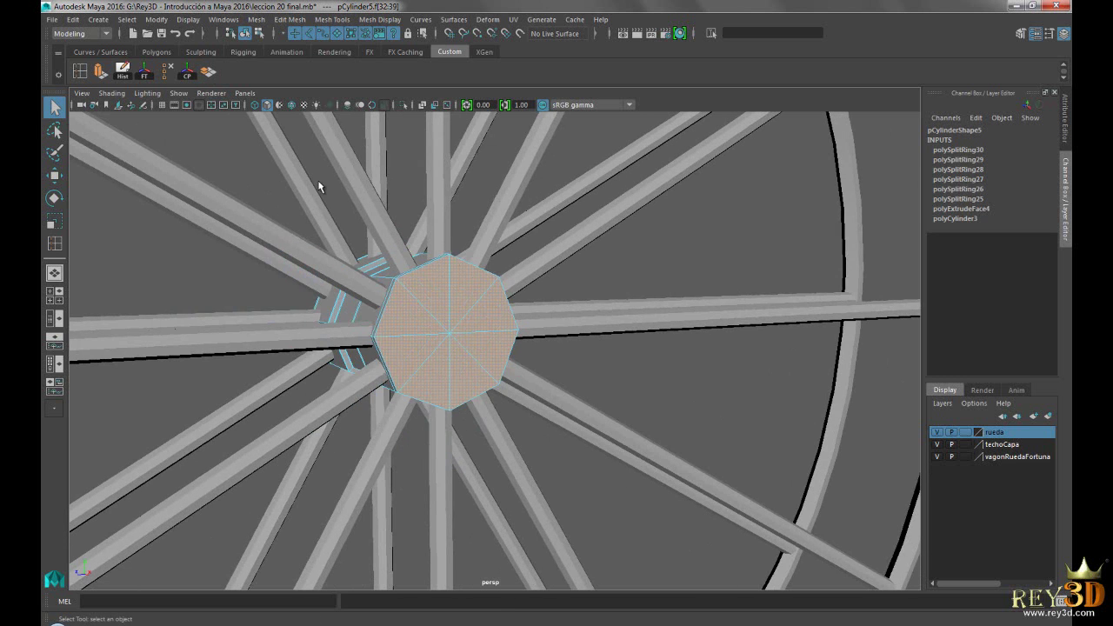
{"action": "left_click_drag", "start_coordinate": [587, 326], "coordinate": [403, 306], "text": "alt"}
{"action": "key", "text": "F8"}
{"action": "left_click", "coordinate": [55, 106]}
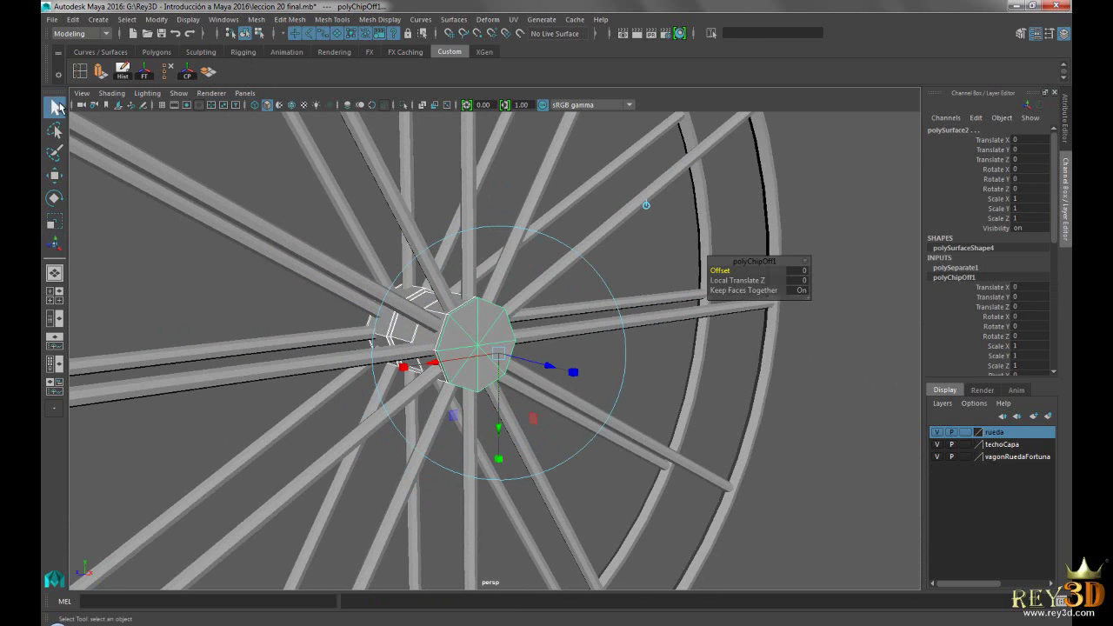
{"action": "left_click", "coordinate": [635, 250]}
{"action": "mouse_move", "coordinate": [634, 380]}
{"action": "left_mouse_down", "text": "alt"}
{"action": "mouse_move", "coordinate": [454, 353]}
{"action": "mouse_move", "coordinate": [458, 324]}
{"action": "left_mouse_up", "text": "alt"}
{"action": "left_click", "coordinate": [458, 324]}
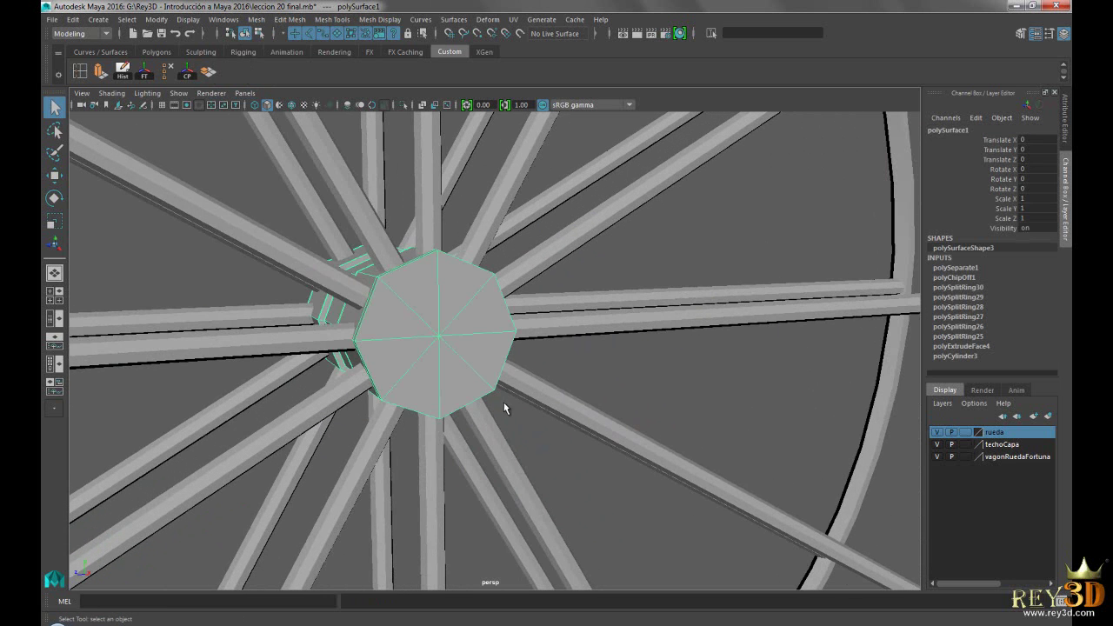
{"action": "mouse_move", "coordinate": [637, 380]}
{"action": "left_mouse_down", "text": "alt"}
{"action": "mouse_move", "coordinate": [497, 378]}
{"action": "mouse_move", "coordinate": [622, 391]}
{"action": "mouse_move", "coordinate": [484, 398]}
{"action": "mouse_move", "coordinate": [584, 436]}
{"action": "mouse_move", "coordinate": [533, 404]}
{"action": "left_mouse_up", "text": "alt"}
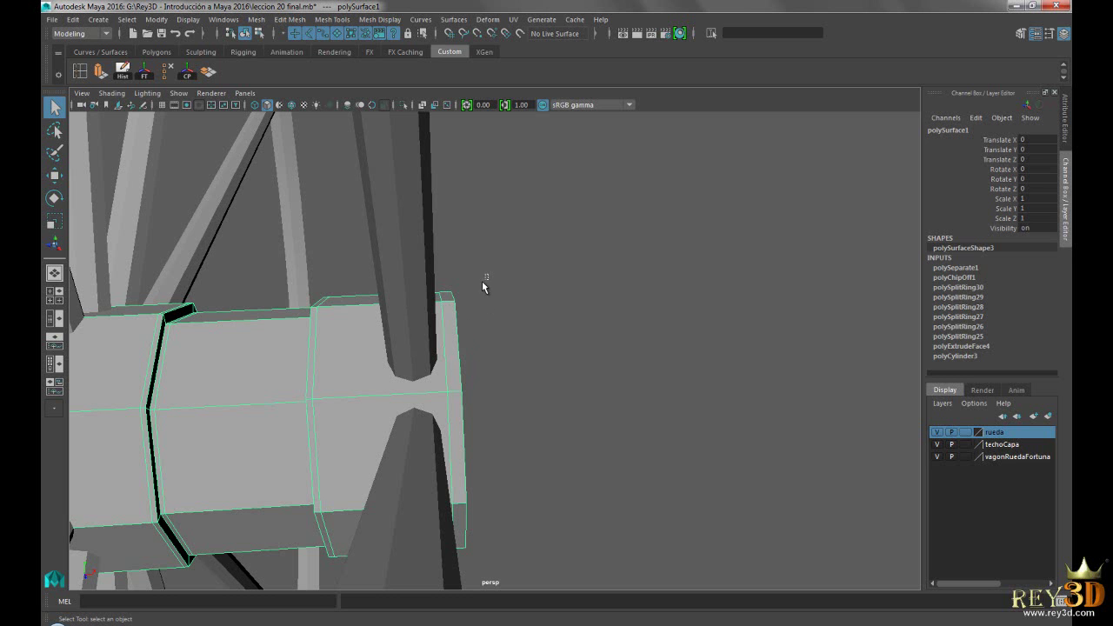
{"action": "left_click_drag", "start_coordinate": [455, 302], "coordinate": [444, 311]}
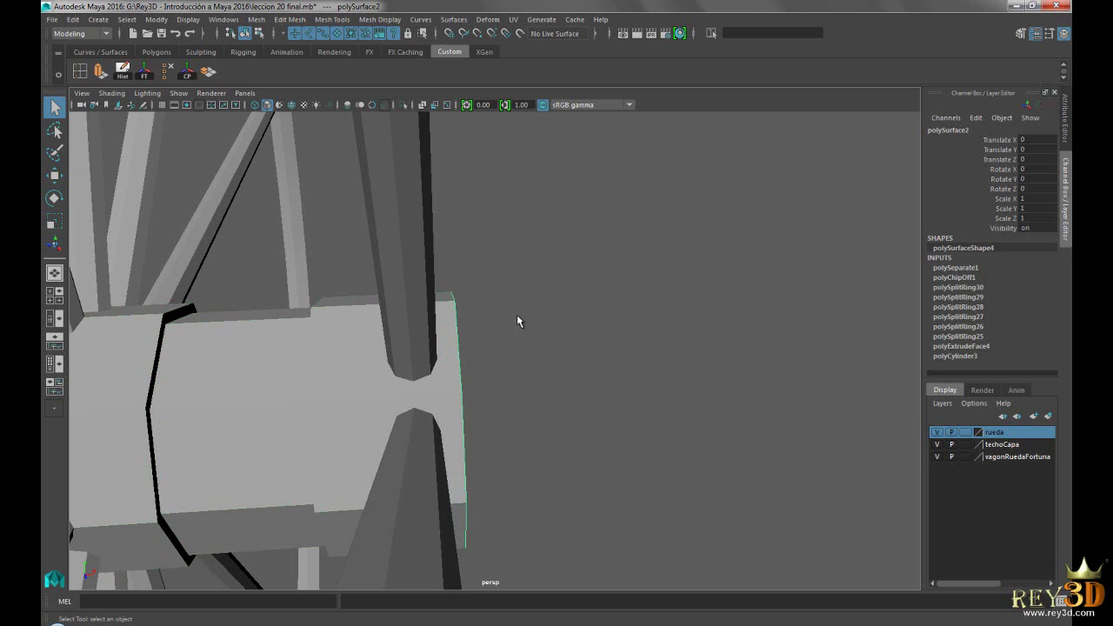
{"action": "mouse_move", "coordinate": [603, 345]}
{"action": "left_mouse_down", "text": "alt"}
{"action": "mouse_move", "coordinate": [472, 325]}
{"action": "mouse_move", "coordinate": [487, 317]}
{"action": "mouse_move", "coordinate": [515, 346]}
{"action": "mouse_move", "coordinate": [461, 342]}
{"action": "mouse_move", "coordinate": [558, 348]}
{"action": "mouse_move", "coordinate": [464, 309]}
{"action": "mouse_move", "coordinate": [509, 301]}
{"action": "mouse_move", "coordinate": [507, 289]}
{"action": "mouse_move", "coordinate": [427, 294]}
{"action": "mouse_move", "coordinate": [409, 306]}
{"action": "left_mouse_up", "text": "alt"}
{"action": "left_click", "coordinate": [54, 176]}
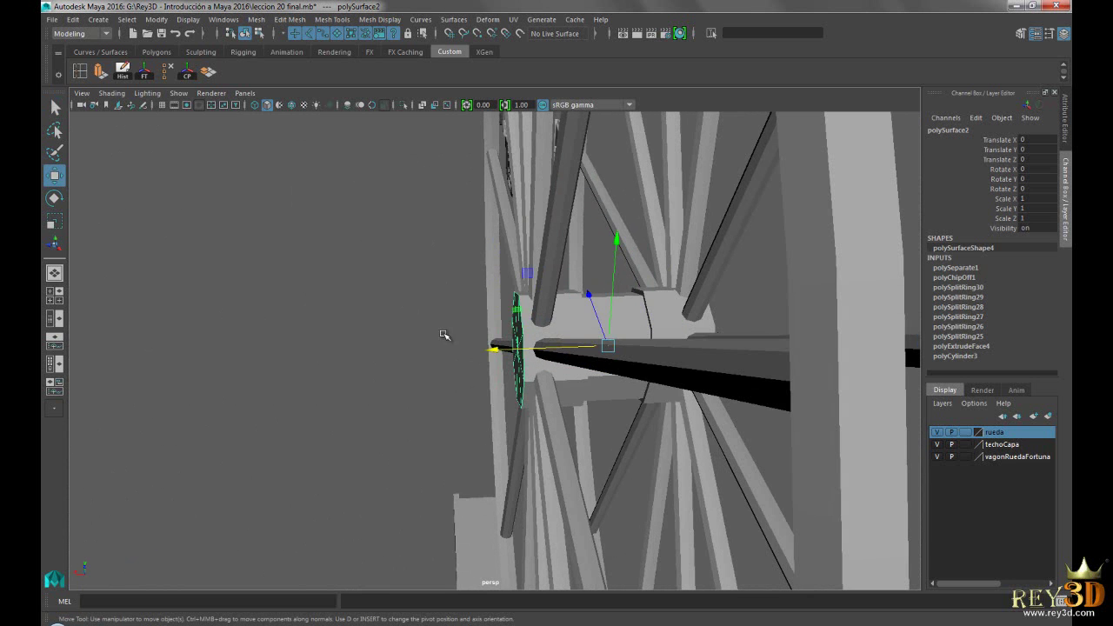
{"action": "mouse_move", "coordinate": [494, 349]}
{"action": "left_mouse_down", "text": "alt"}
{"action": "mouse_move", "coordinate": [336, 352]}
{"action": "mouse_move", "coordinate": [447, 291]}
{"action": "mouse_move", "coordinate": [484, 289]}
{"action": "mouse_move", "coordinate": [507, 315]}
{"action": "left_mouse_up", "text": "alt"}
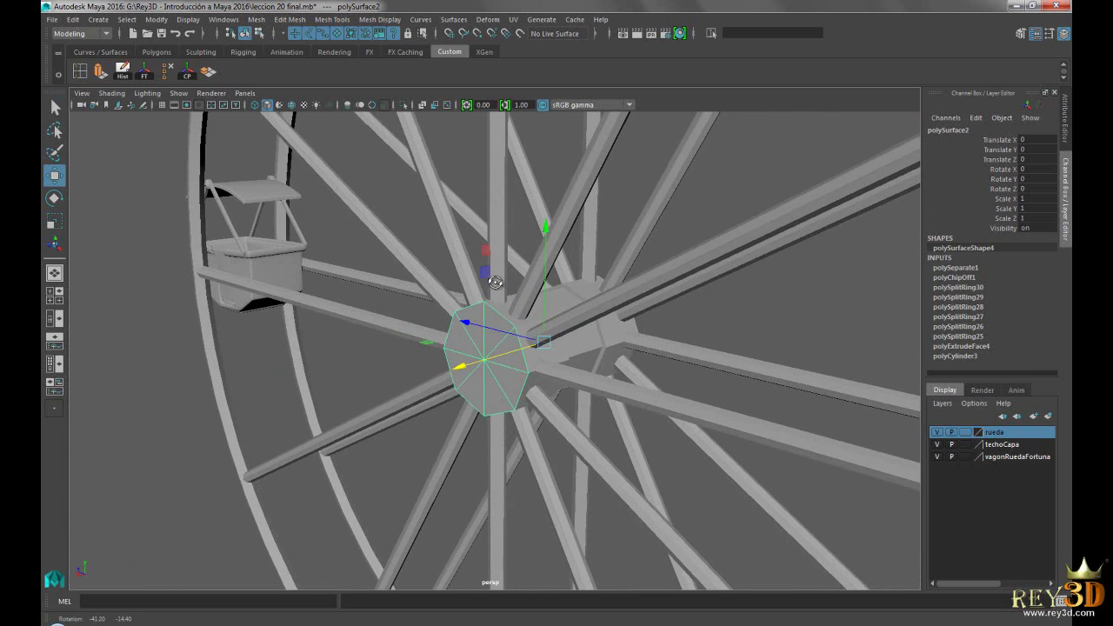
Open the Outliner and position it beside the viewport.
{"action": "left_click", "coordinate": [223, 19]}
{"action": "left_click", "coordinate": [261, 128]}
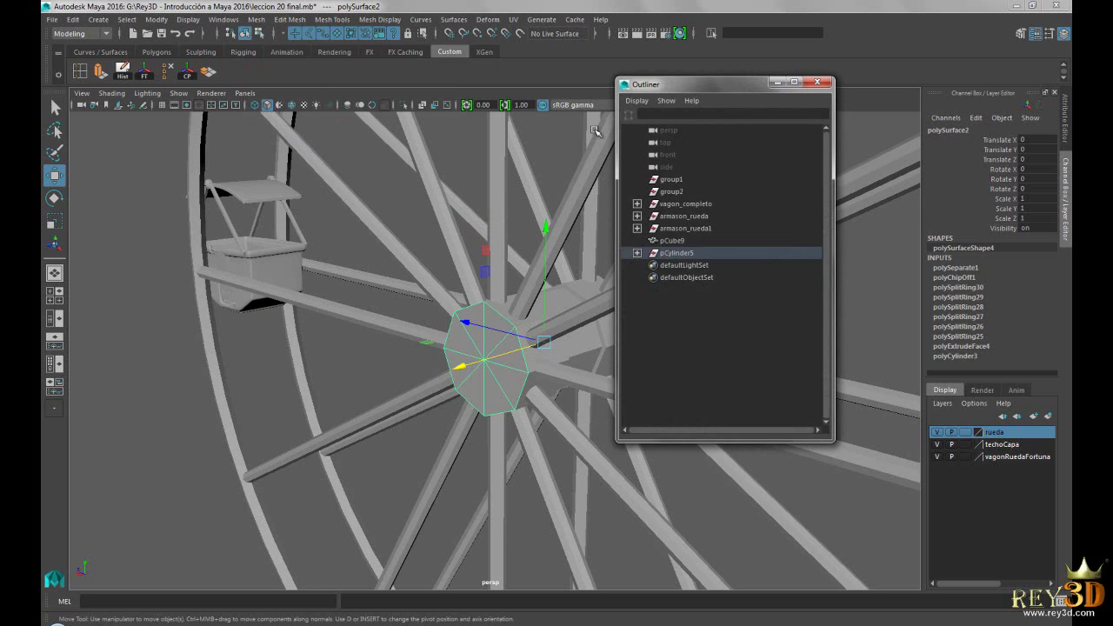
{"action": "left_click_drag", "start_coordinate": [667, 90], "coordinate": [730, 78]}
{"action": "left_click_drag", "start_coordinate": [496, 351], "coordinate": [498, 384], "text": "alt"}
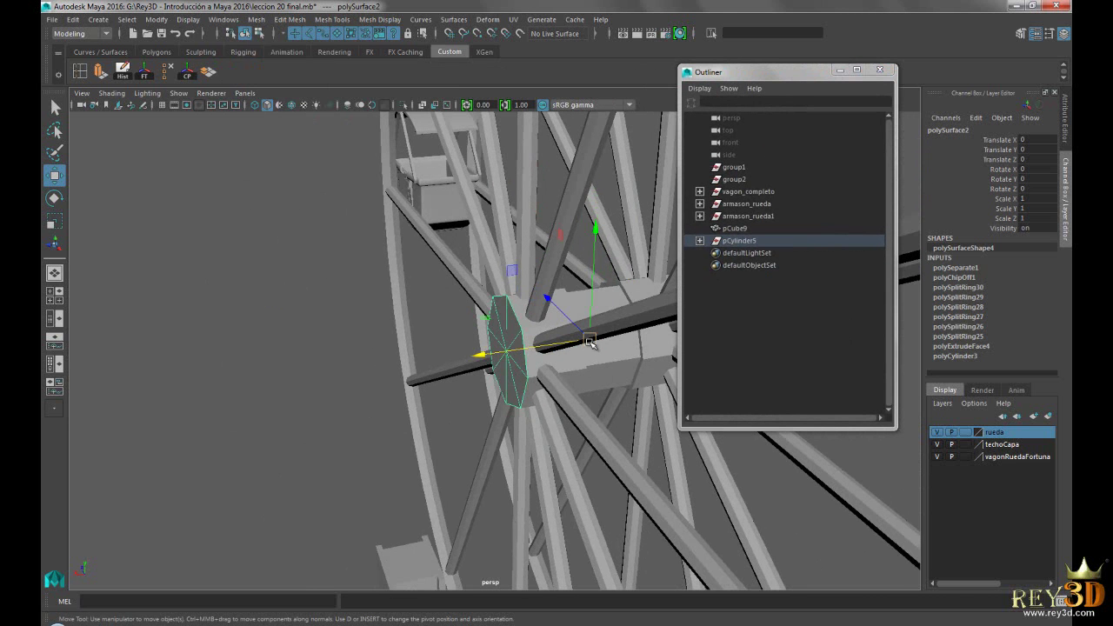
{"action": "left_click_drag", "start_coordinate": [607, 384], "coordinate": [630, 330], "text": "alt"}
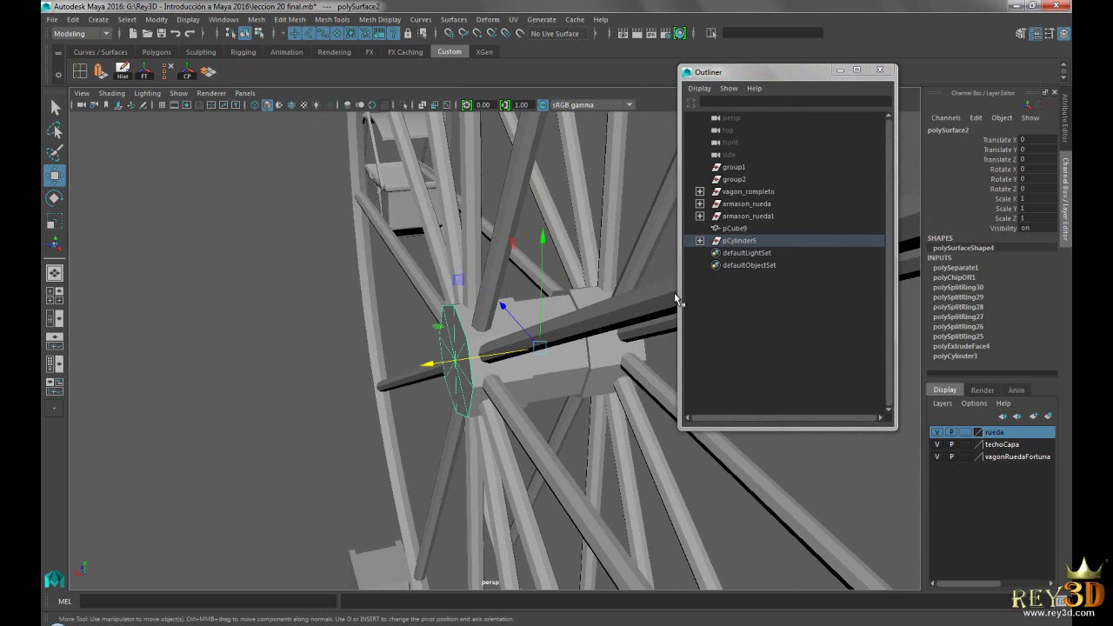
Unparent the extracted cap and centre its pivot.
{"action": "left_click", "coordinate": [73, 20]}
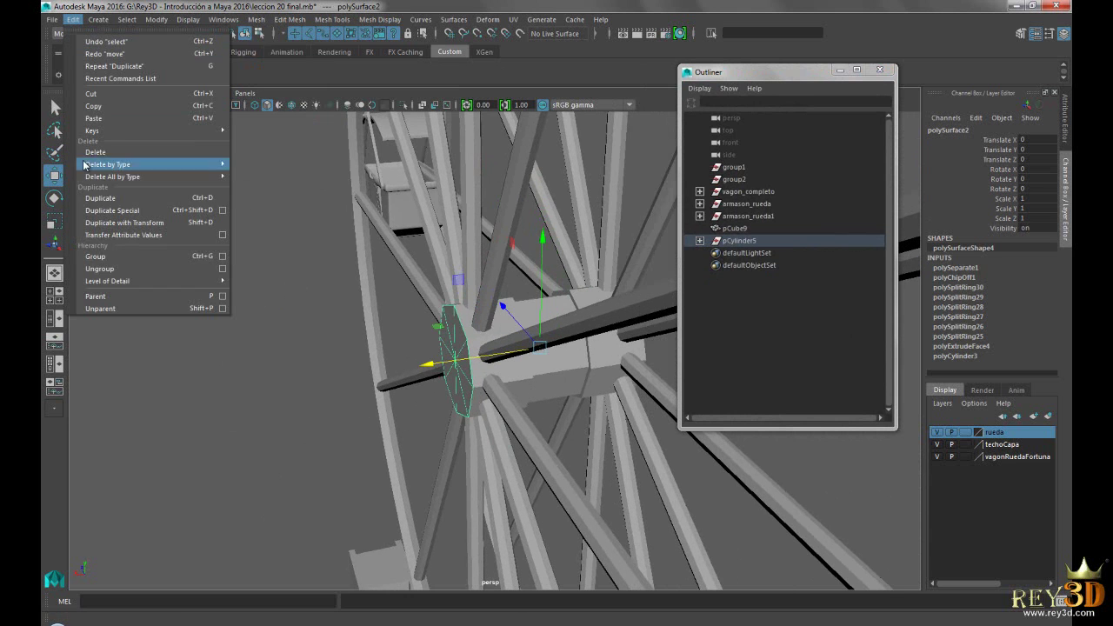
{"action": "left_click", "coordinate": [145, 308]}
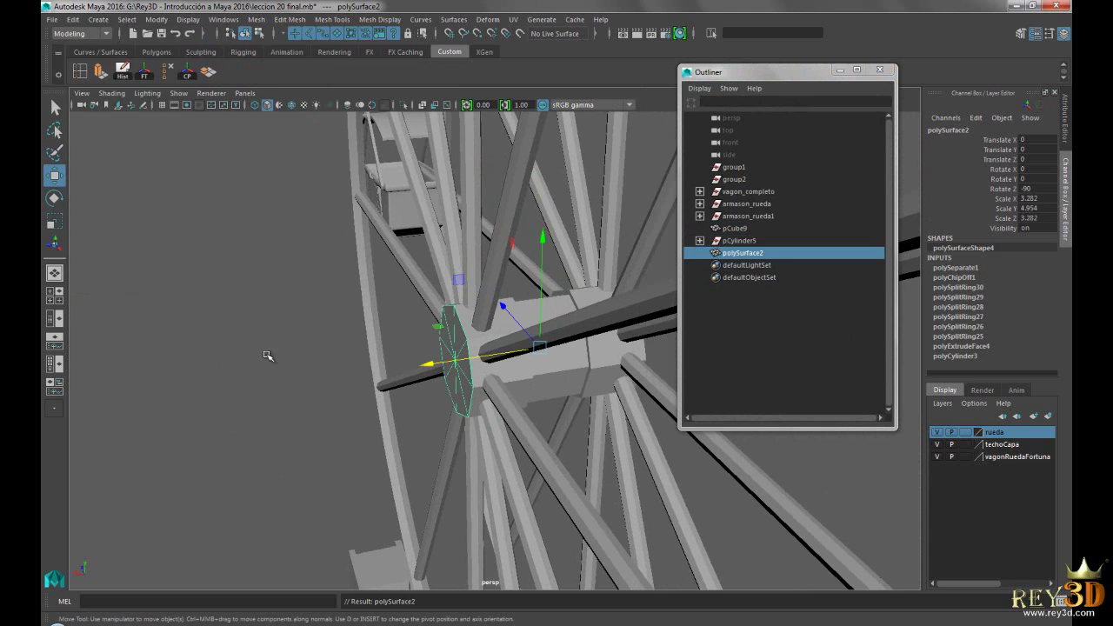
{"action": "left_click_drag", "start_coordinate": [368, 322], "coordinate": [378, 310], "text": "alt"}
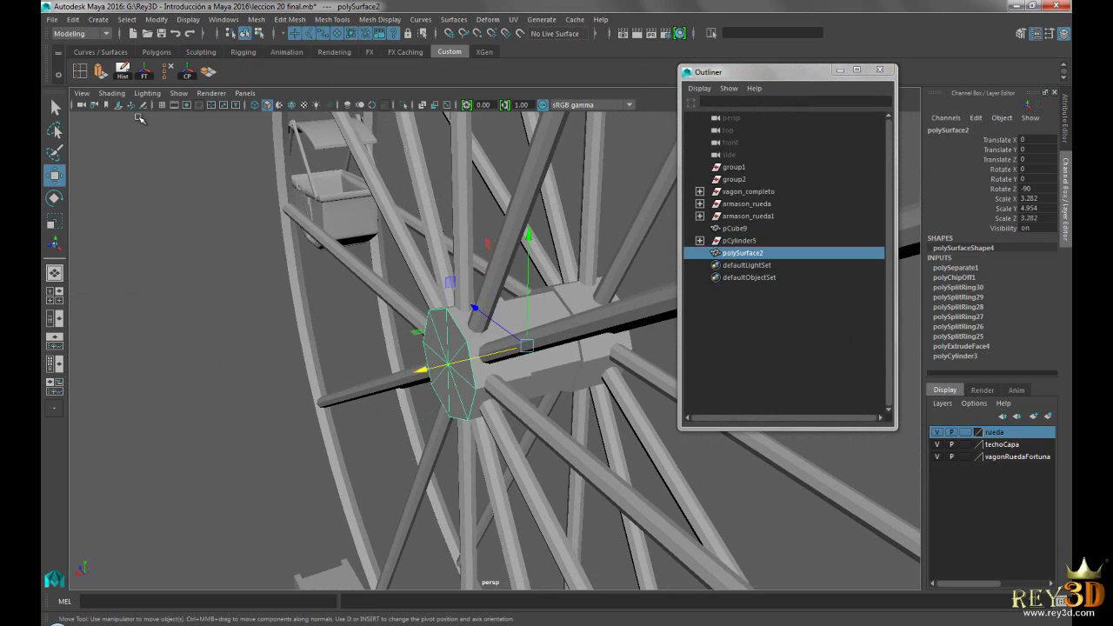
{"action": "left_click", "coordinate": [187, 73]}
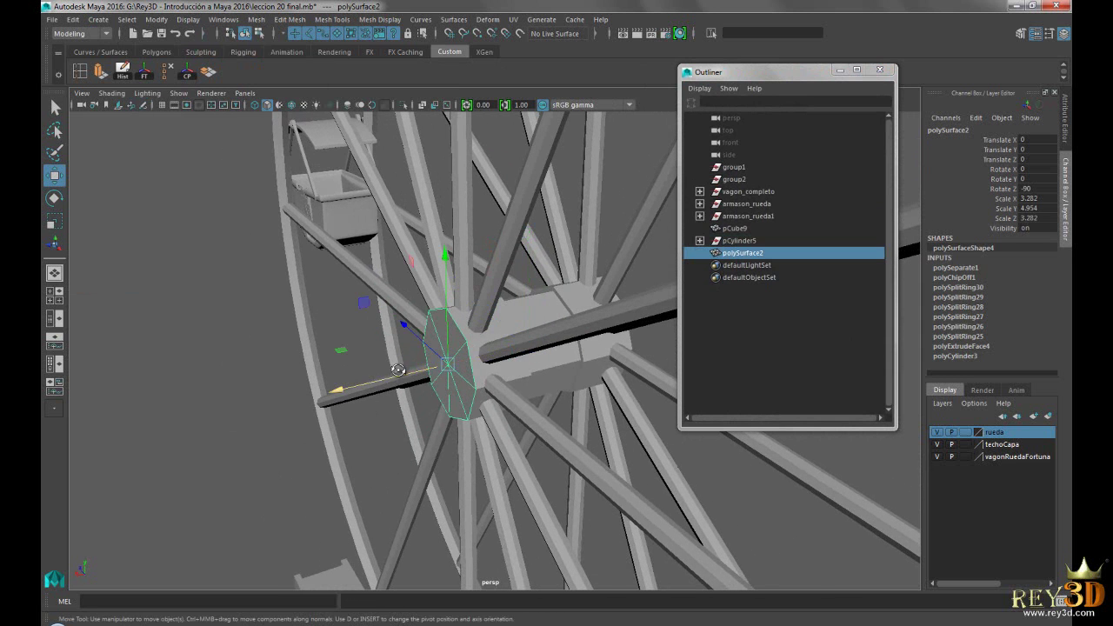
{"action": "left_click_drag", "start_coordinate": [396, 373], "coordinate": [641, 270], "text": "alt"}
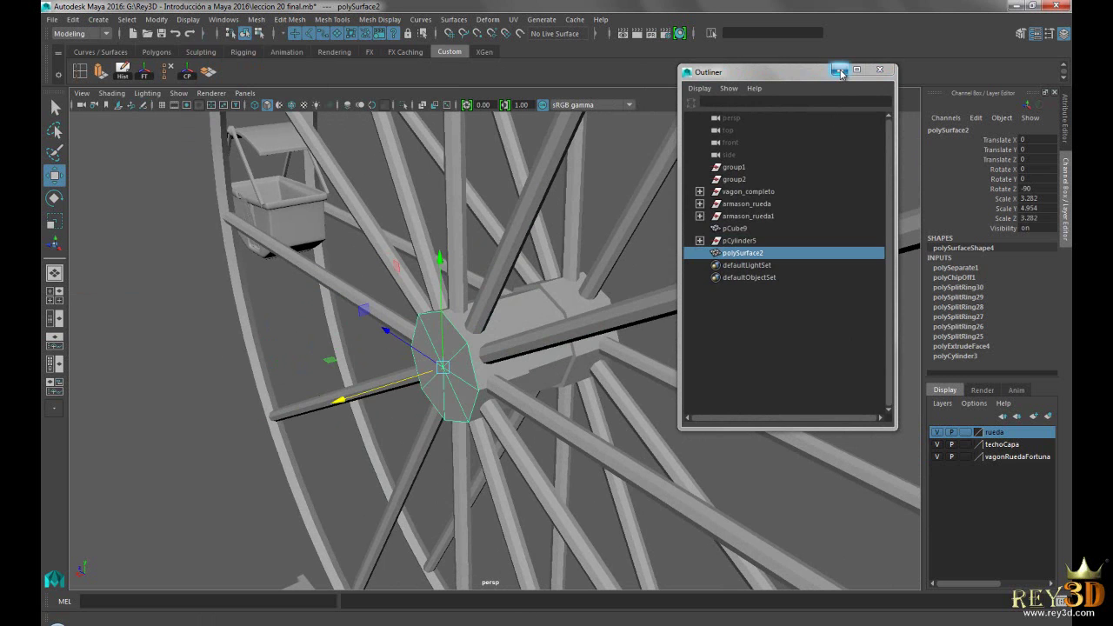
Delete the cap's history, then undo both the history deletion and the unparent.
{"action": "left_click_drag", "start_coordinate": [597, 332], "coordinate": [452, 356], "text": "alt"}
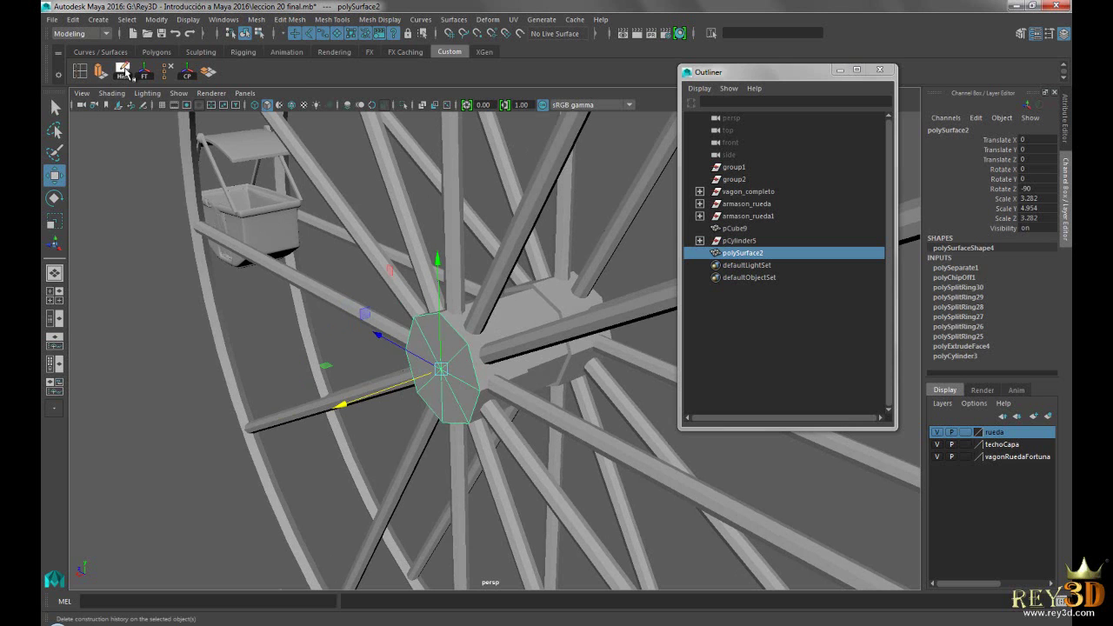
{"action": "left_click", "coordinate": [124, 73]}
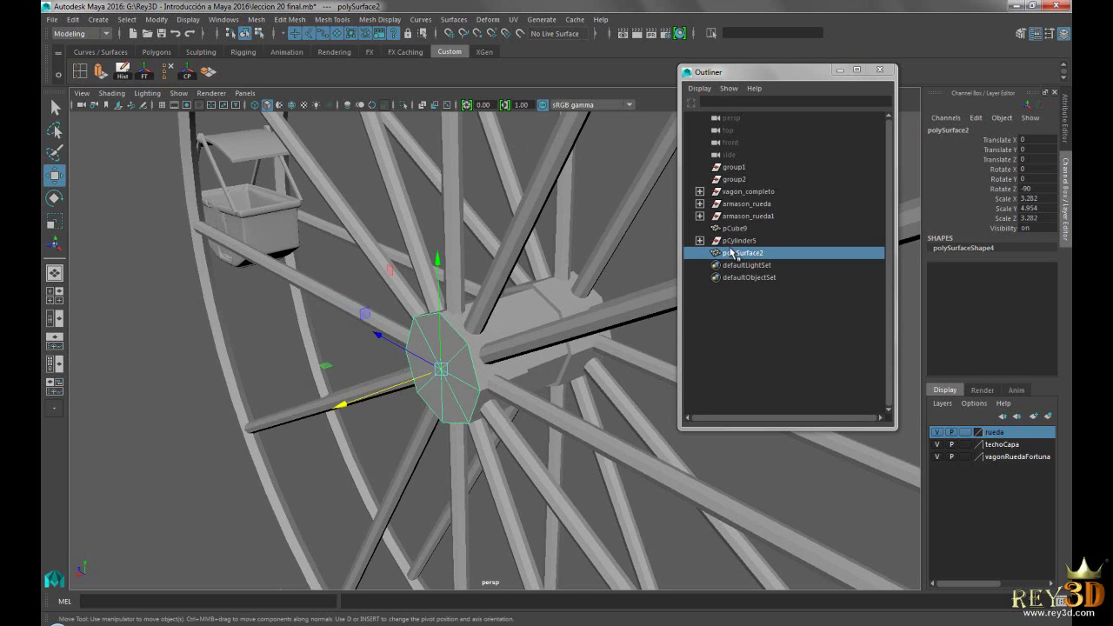
{"action": "key", "text": "ctrl+z"}
{"action": "key", "text": "ctrl+z"}
{"action": "key", "text": "ctrl+z"}
{"action": "key", "text": "ctrl+z"}
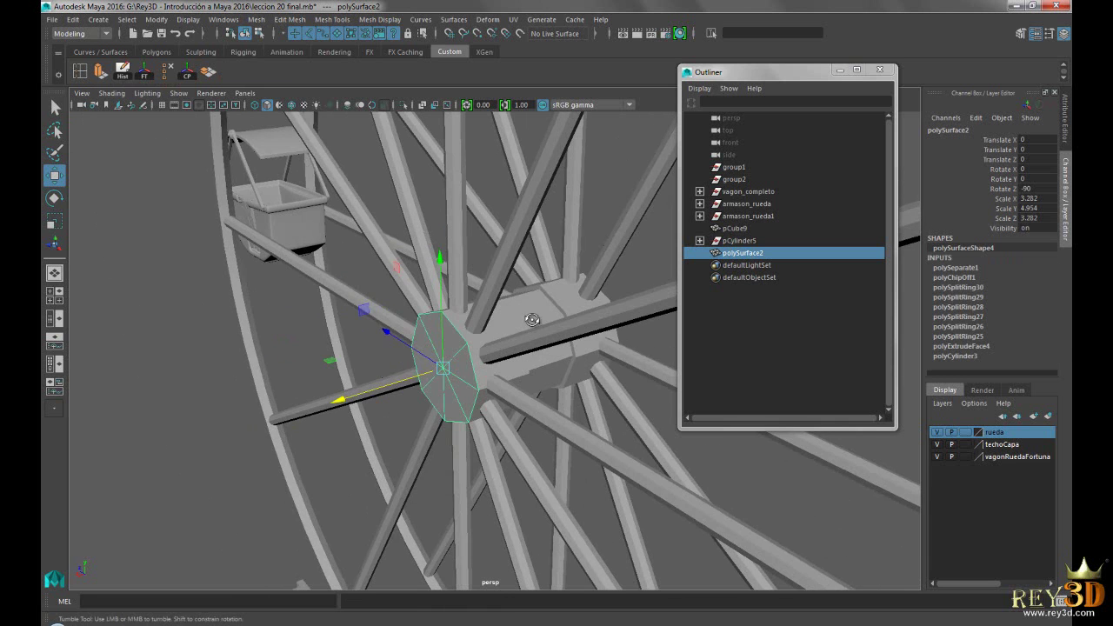
{"action": "left_click_drag", "start_coordinate": [533, 321], "coordinate": [525, 326], "text": "alt"}
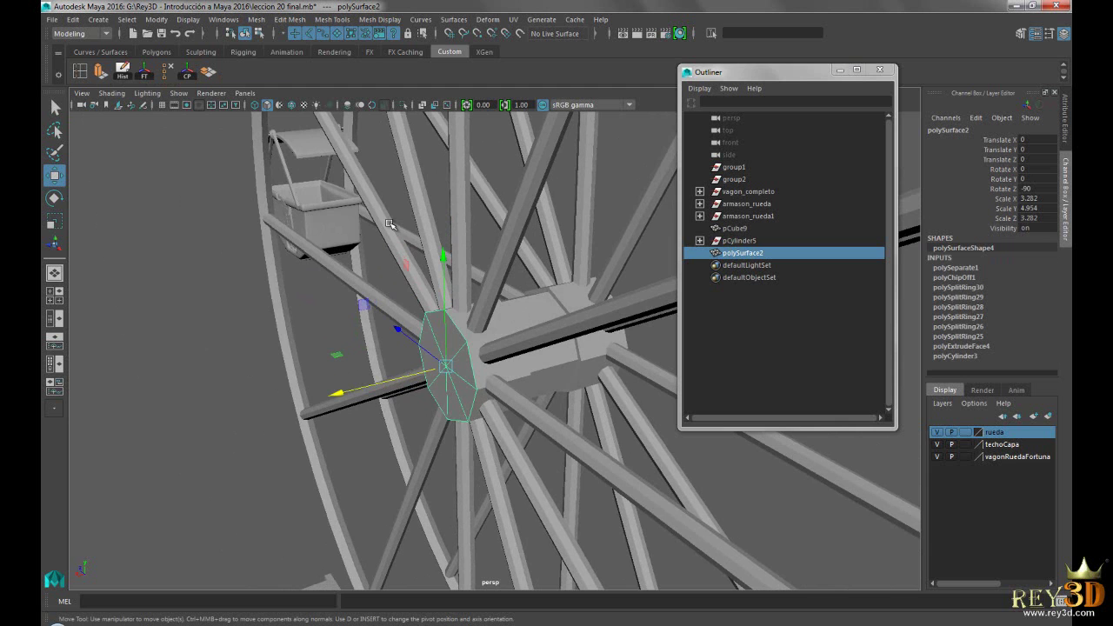
{"action": "key", "text": "ctrl+z"}
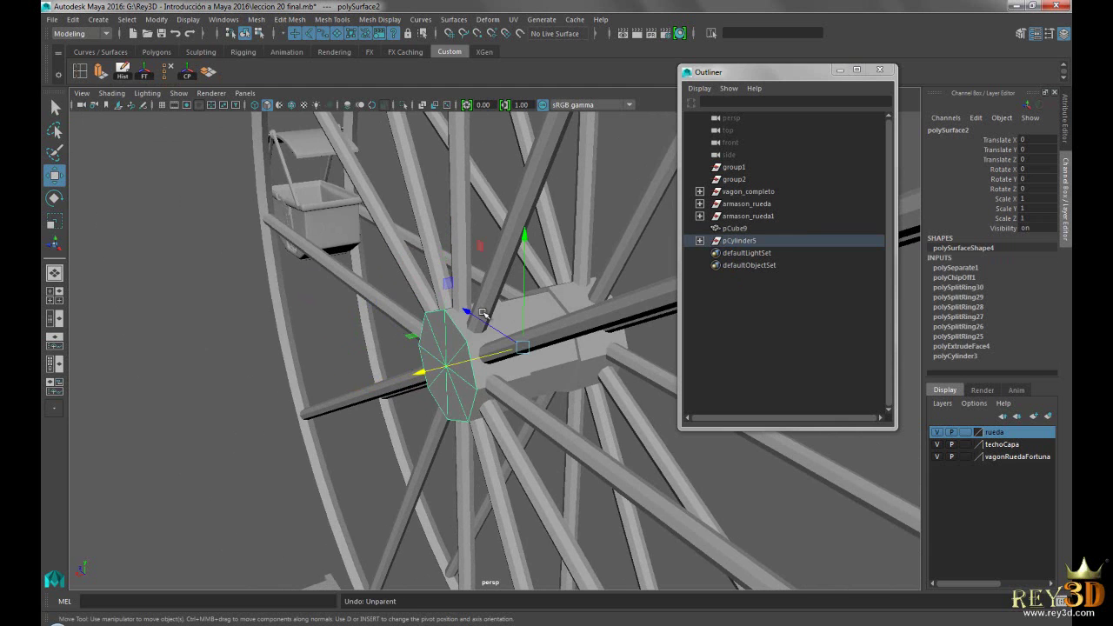
Clear the hub piece's construction history and unparent polySurface2 from pCylinder5.
{"action": "key", "text": "ctrl+z"}
{"action": "key", "text": "ctrl+z"}
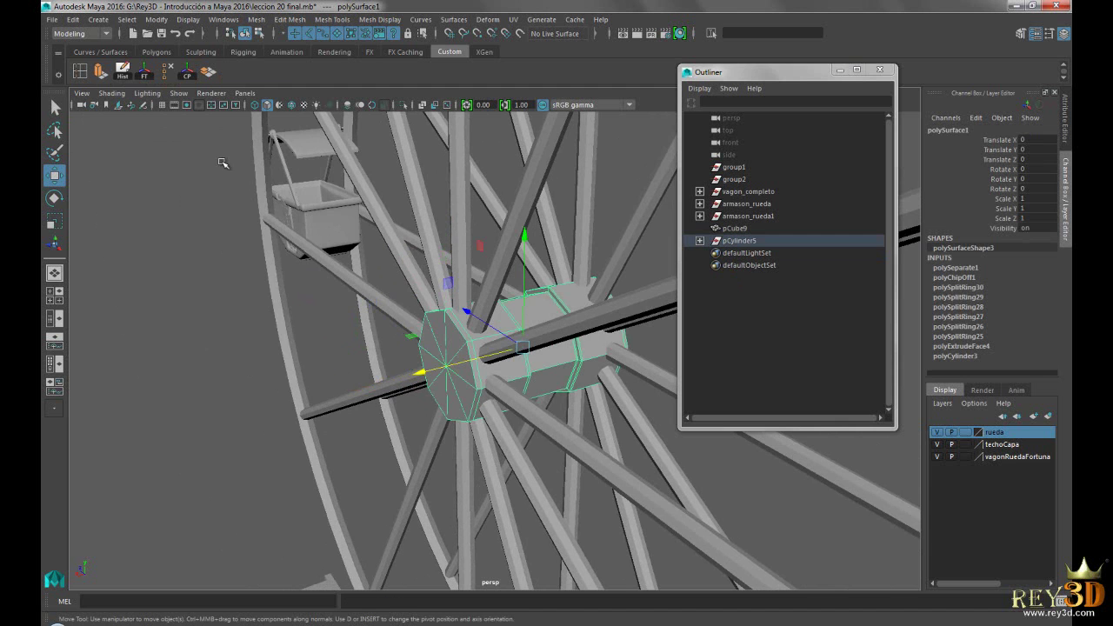
{"action": "mouse_move", "coordinate": [481, 364]}
{"action": "left_mouse_down", "text": "alt"}
{"action": "mouse_move", "coordinate": [412, 364]}
{"action": "mouse_move", "coordinate": [383, 347]}
{"action": "left_mouse_up", "text": "alt"}
{"action": "key", "text": "ctrl+z"}
{"action": "key", "text": "ctrl+z"}
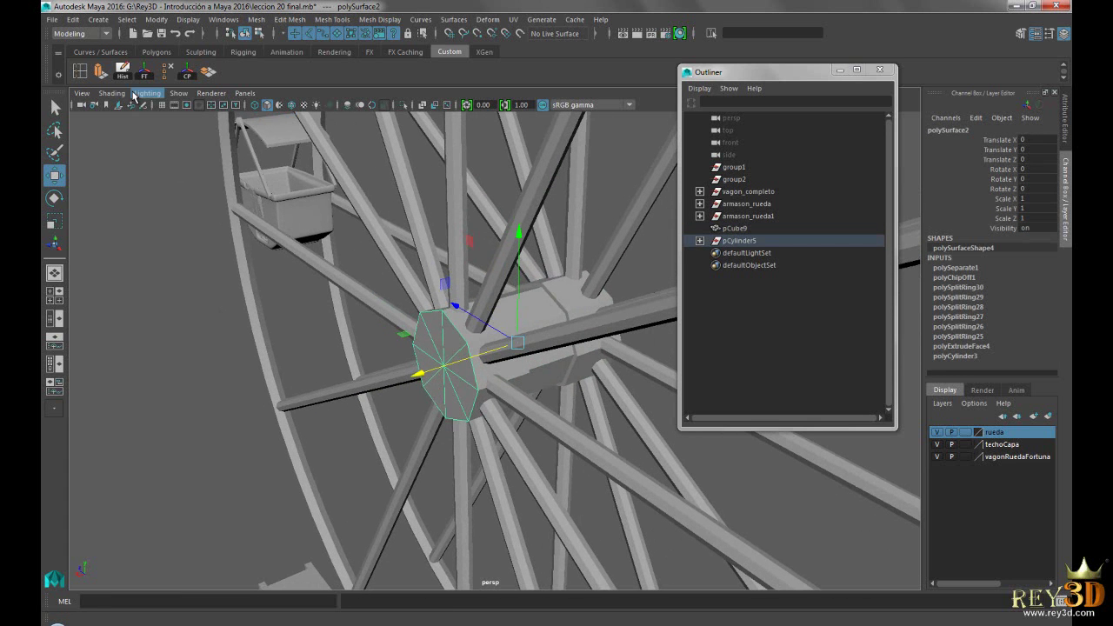
{"action": "left_click", "coordinate": [125, 76]}
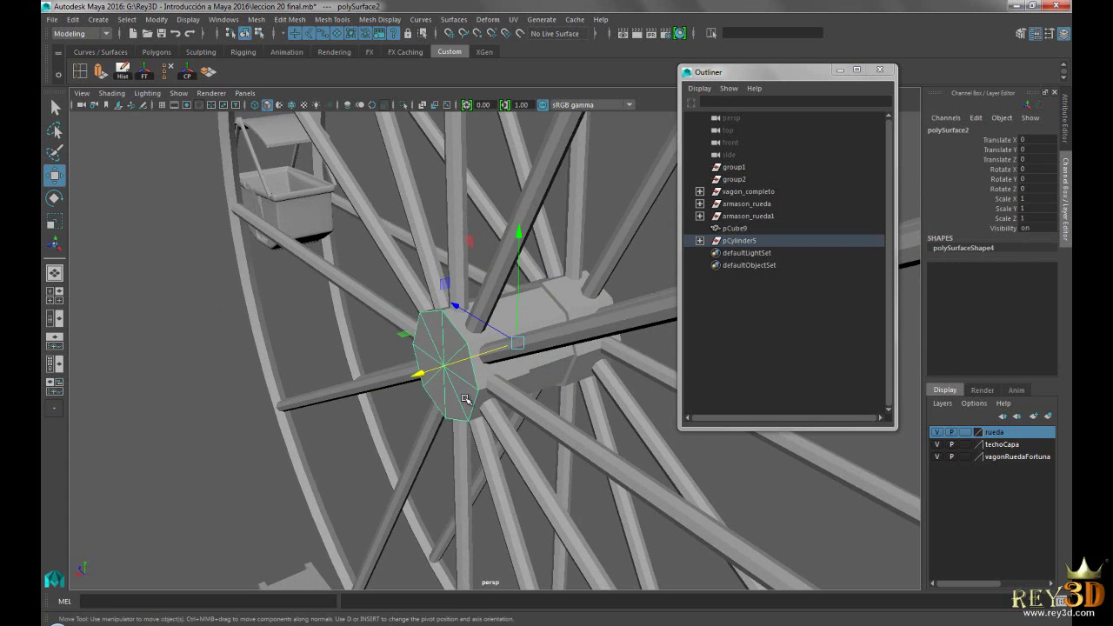
{"action": "left_click_drag", "start_coordinate": [497, 391], "coordinate": [405, 317], "text": "alt"}
{"action": "left_click", "coordinate": [73, 19]}
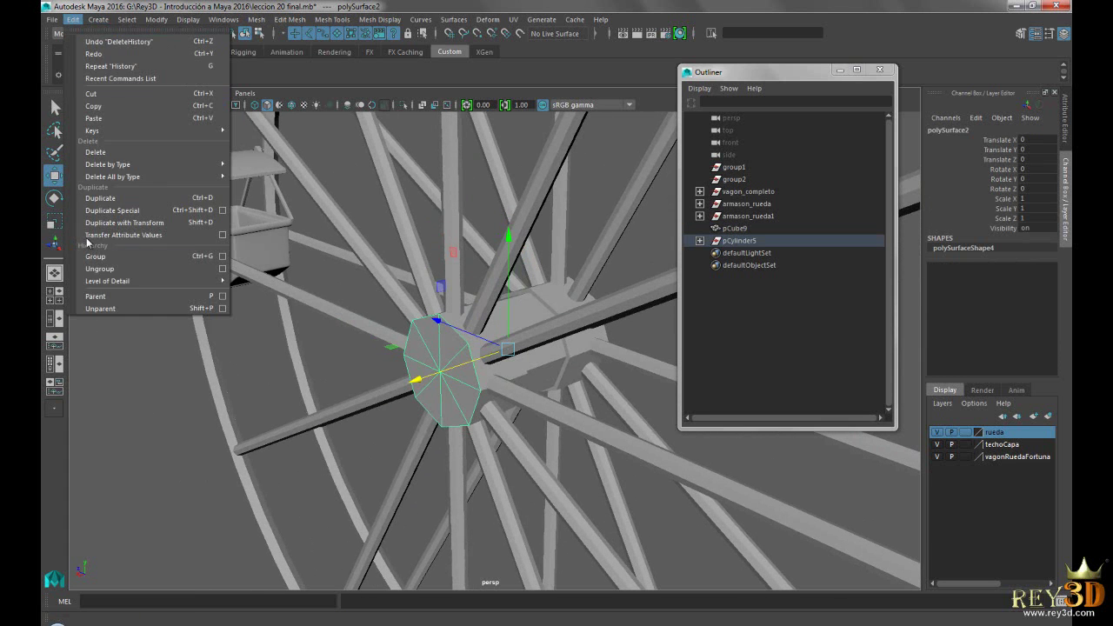
{"action": "left_click", "coordinate": [124, 313]}
{"action": "left_click_drag", "start_coordinate": [362, 327], "coordinate": [472, 294], "text": "alt"}
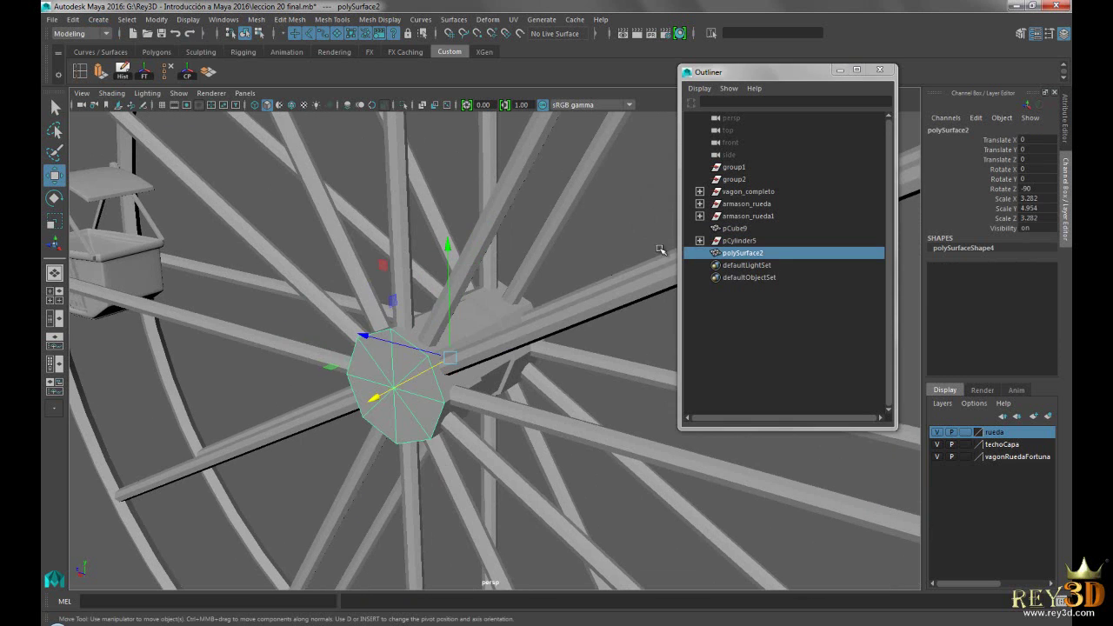
Unparent polySurface1 from pCylinder5 and delete its construction history.
{"action": "left_click", "coordinate": [700, 241]}
{"action": "left_click", "coordinate": [740, 254]}
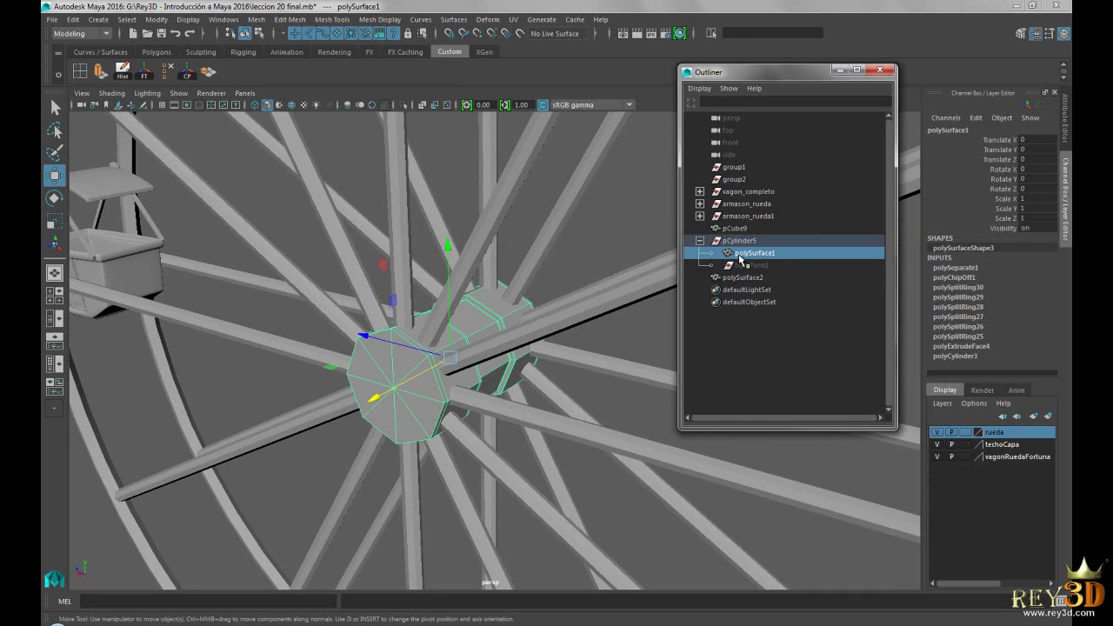
{"action": "mouse_move", "coordinate": [526, 287]}
{"action": "left_mouse_down", "text": "alt"}
{"action": "mouse_move", "coordinate": [548, 291]}
{"action": "mouse_move", "coordinate": [583, 269]}
{"action": "mouse_move", "coordinate": [581, 311]}
{"action": "left_mouse_up", "text": "alt"}
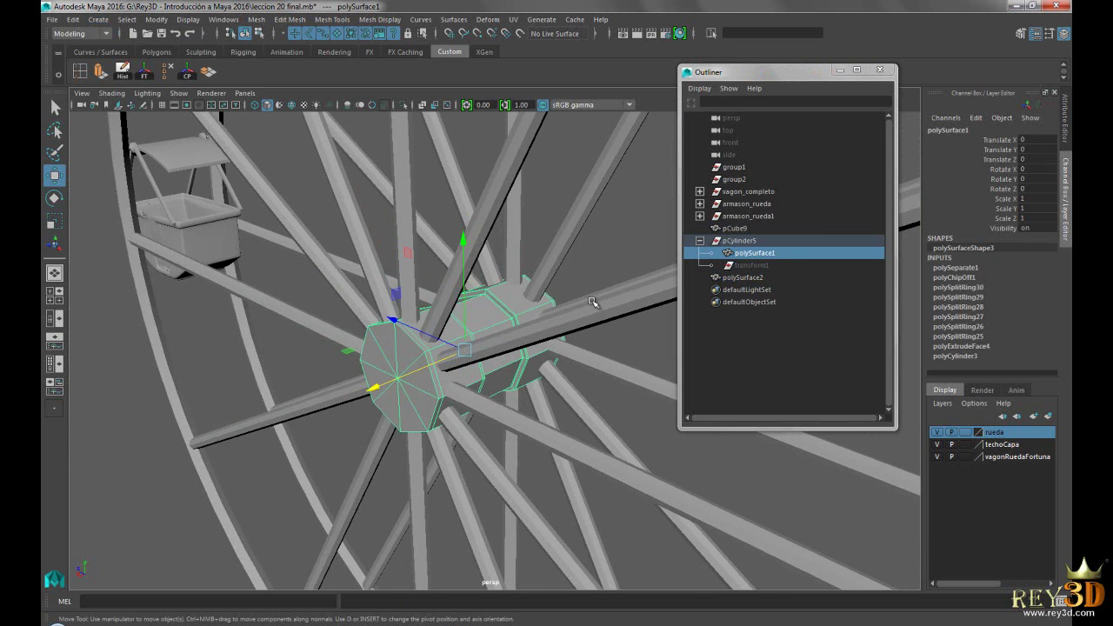
{"action": "left_click", "coordinate": [74, 19]}
{"action": "left_click", "coordinate": [107, 310]}
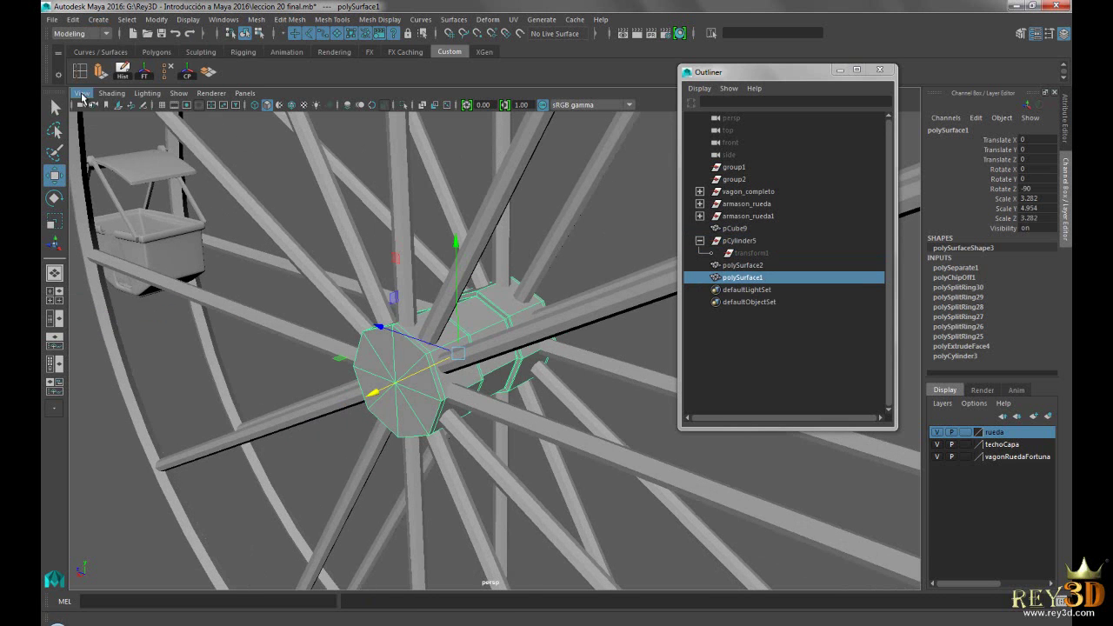
{"action": "left_click", "coordinate": [122, 72]}
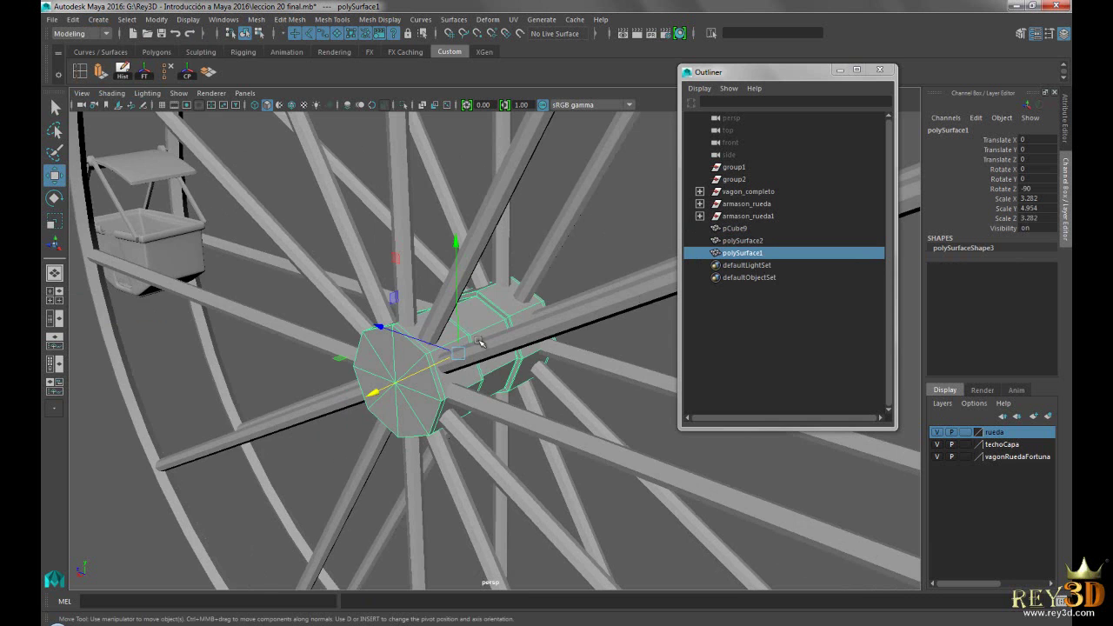
Select the polySurface2 cap and close the Outliner.
{"action": "left_click_drag", "start_coordinate": [484, 340], "coordinate": [464, 343], "text": "alt"}
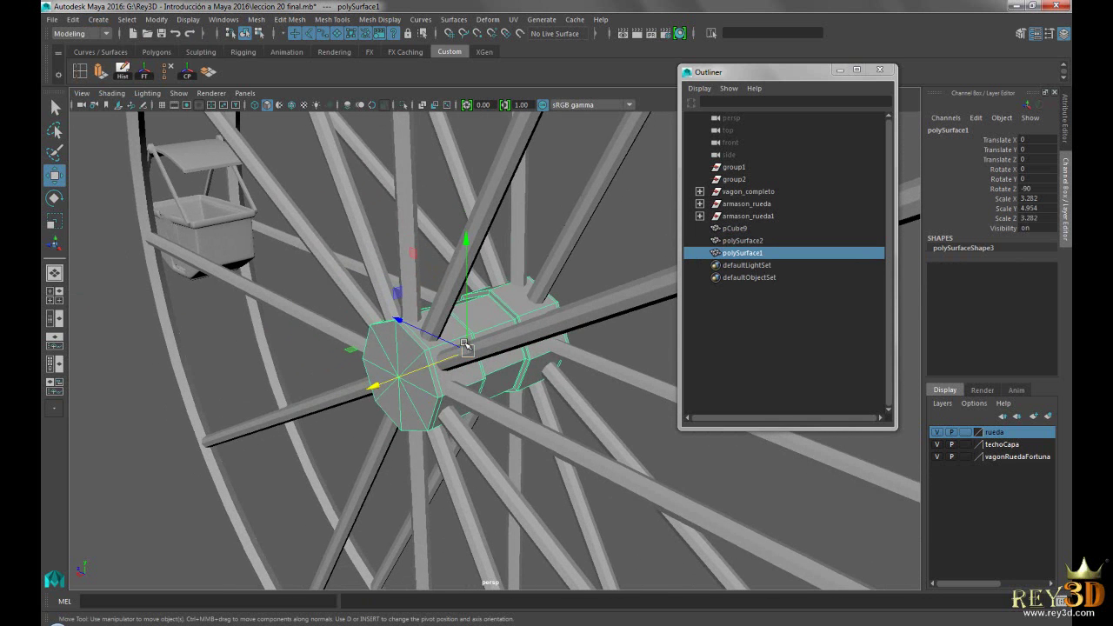
{"action": "mouse_move", "coordinate": [517, 360]}
{"action": "left_mouse_down", "text": "alt"}
{"action": "mouse_move", "coordinate": [489, 365]}
{"action": "mouse_move", "coordinate": [378, 336]}
{"action": "mouse_move", "coordinate": [427, 306]}
{"action": "mouse_move", "coordinate": [512, 368]}
{"action": "mouse_move", "coordinate": [501, 362]}
{"action": "mouse_move", "coordinate": [467, 403]}
{"action": "mouse_move", "coordinate": [419, 382]}
{"action": "mouse_move", "coordinate": [310, 365]}
{"action": "mouse_move", "coordinate": [272, 244]}
{"action": "left_mouse_up", "text": "alt"}
{"action": "left_click", "coordinate": [470, 416]}
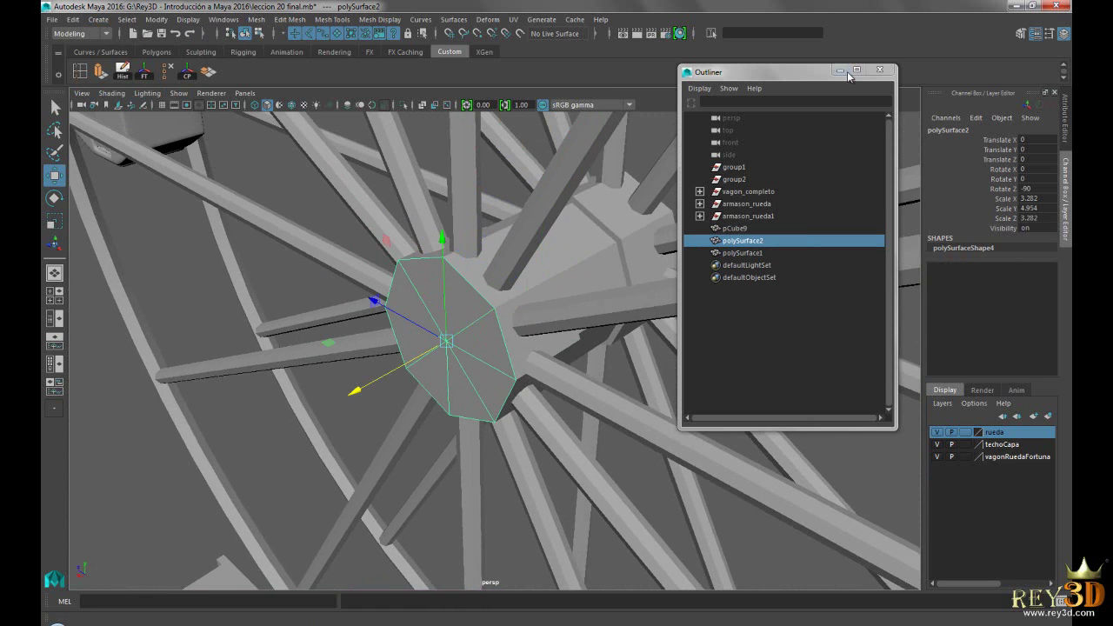
{"action": "left_click", "coordinate": [840, 70]}
Extrude the hub's front faces outward to Local Translate Z 1.471.
{"action": "mouse_move", "coordinate": [566, 283]}
{"action": "left_mouse_down", "text": "alt"}
{"action": "mouse_move", "coordinate": [492, 336]}
{"action": "mouse_move", "coordinate": [378, 383]}
{"action": "mouse_move", "coordinate": [536, 377]}
{"action": "mouse_move", "coordinate": [496, 318]}
{"action": "mouse_move", "coordinate": [436, 322]}
{"action": "left_mouse_up", "text": "alt"}
{"action": "right_click_drag", "start_coordinate": [437, 322], "coordinate": [298, 282]}
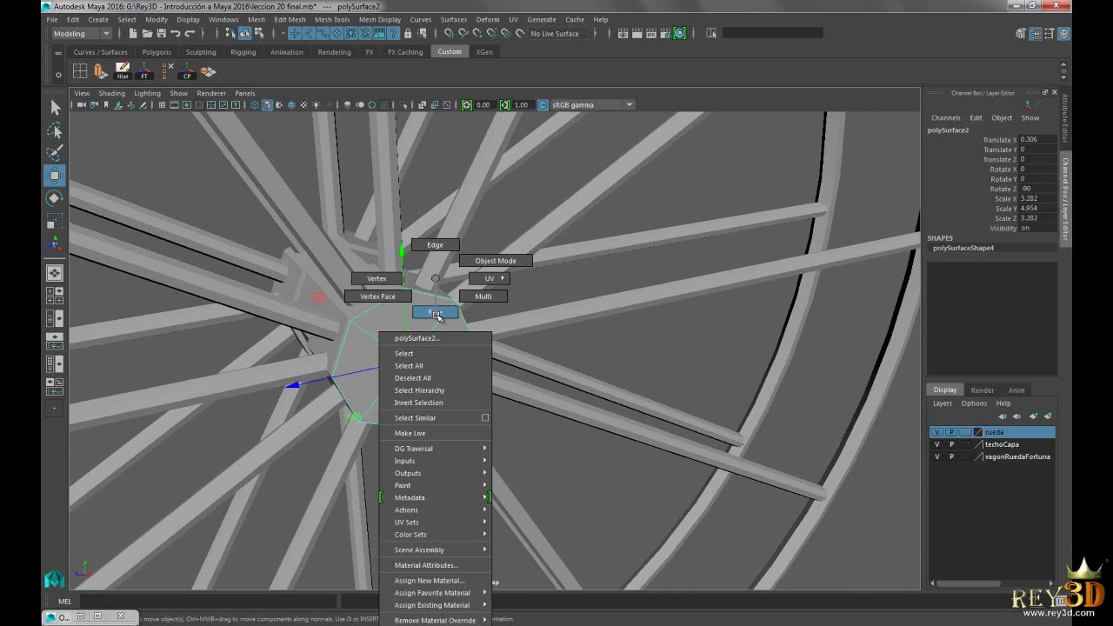
{"action": "left_click_drag", "start_coordinate": [420, 408], "coordinate": [423, 410]}
{"action": "left_click_drag", "start_coordinate": [633, 442], "coordinate": [526, 410], "text": "alt"}
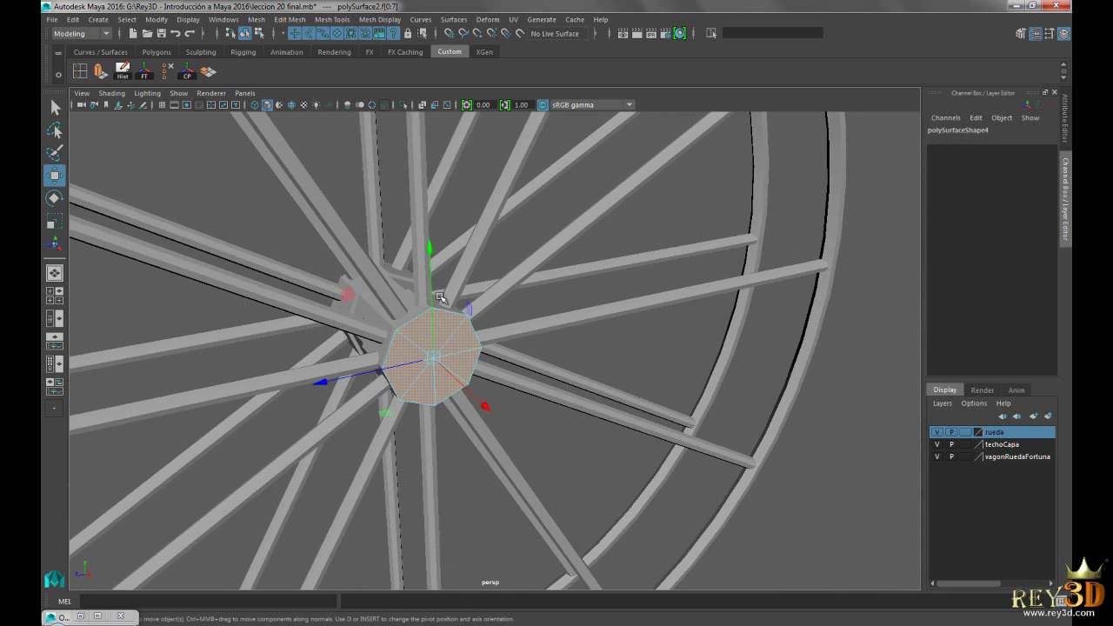
{"action": "key", "text": "ctrl+e"}
{"action": "left_click_drag", "start_coordinate": [418, 383], "coordinate": [553, 409], "text": "alt"}
{"action": "mouse_move", "coordinate": [609, 430]}
{"action": "left_mouse_down", "text": "alt"}
{"action": "mouse_move", "coordinate": [281, 368]}
{"action": "mouse_move", "coordinate": [308, 408]}
{"action": "mouse_move", "coordinate": [400, 401]}
{"action": "mouse_move", "coordinate": [492, 443]}
{"action": "left_mouse_up", "text": "alt"}
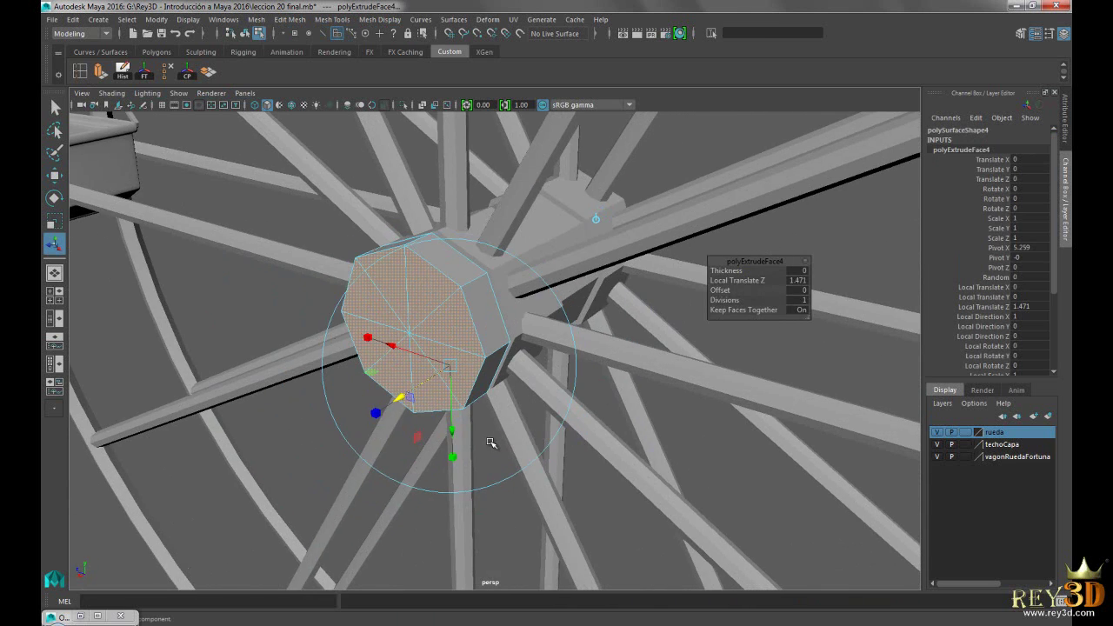
Return to the selection tool and put the hub back into face selection mode.
{"action": "key", "text": "q"}
{"action": "mouse_move", "coordinate": [455, 402]}
{"action": "left_mouse_down", "text": "alt"}
{"action": "mouse_move", "coordinate": [466, 373]}
{"action": "mouse_move", "coordinate": [415, 328]}
{"action": "left_mouse_up", "text": "alt"}
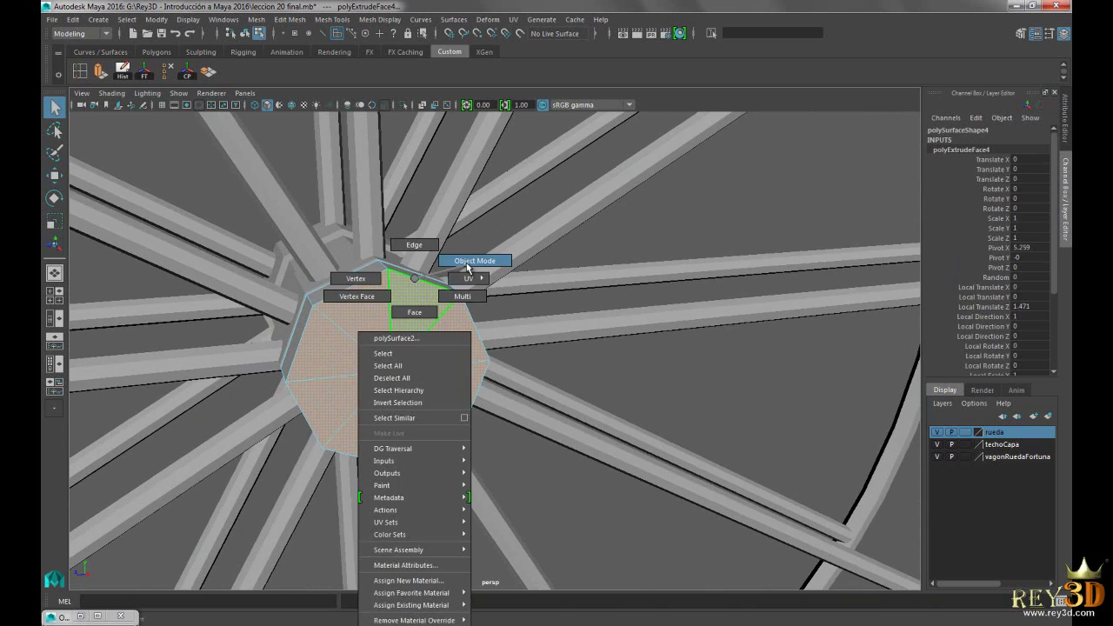
{"action": "right_click_drag", "start_coordinate": [414, 328], "coordinate": [465, 260]}
{"action": "mouse_move", "coordinate": [404, 338]}
{"action": "left_mouse_down", "text": "alt"}
{"action": "mouse_move", "coordinate": [427, 415]}
{"action": "mouse_move", "coordinate": [405, 341]}
{"action": "left_mouse_up", "text": "alt"}
{"action": "right_click", "coordinate": [404, 340]}
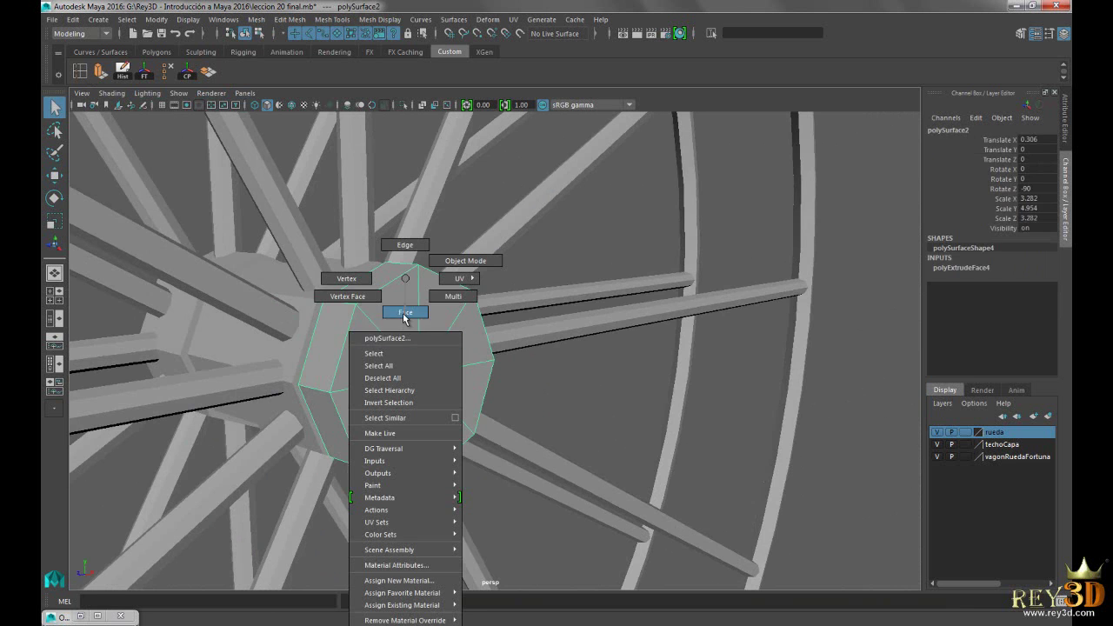
{"action": "left_click", "coordinate": [405, 312]}
{"action": "mouse_move", "coordinate": [545, 390]}
{"action": "left_mouse_down", "text": "alt"}
{"action": "mouse_move", "coordinate": [385, 392]}
{"action": "mouse_move", "coordinate": [402, 395]}
{"action": "left_mouse_up", "text": "alt"}
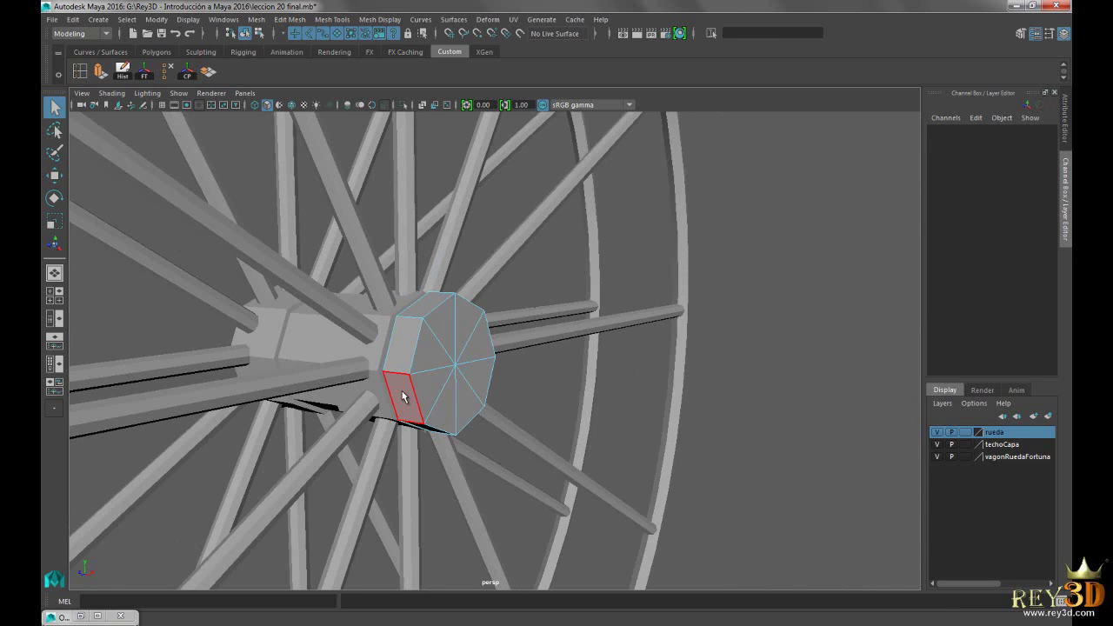
Select a lower side face of the hub and view it from the side with the block.
{"action": "scroll", "coordinate": [402, 395], "scroll_direction": "down", "scroll_amount": 3}
{"action": "mouse_move", "coordinate": [426, 447]}
{"action": "left_mouse_down", "text": "alt"}
{"action": "mouse_move", "coordinate": [422, 420]}
{"action": "mouse_move", "coordinate": [452, 452]}
{"action": "left_mouse_up", "text": "alt"}
{"action": "left_click", "coordinate": [408, 402]}
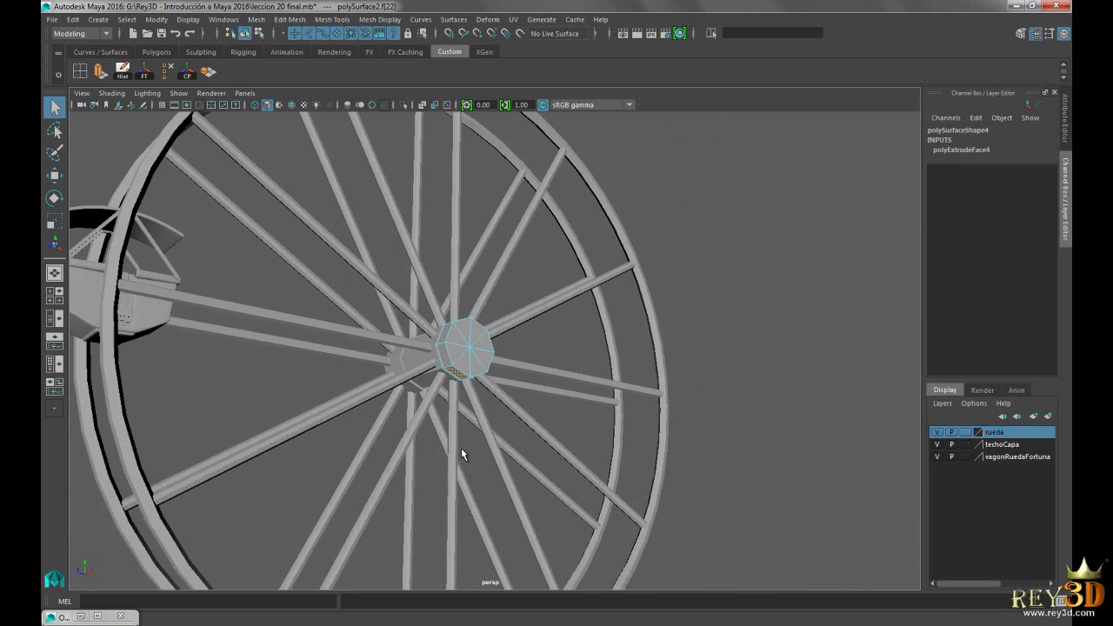
{"action": "scroll", "coordinate": [452, 452], "scroll_direction": "down", "scroll_amount": 3}
{"action": "left_click_drag", "start_coordinate": [525, 346], "coordinate": [424, 390], "text": "alt"}
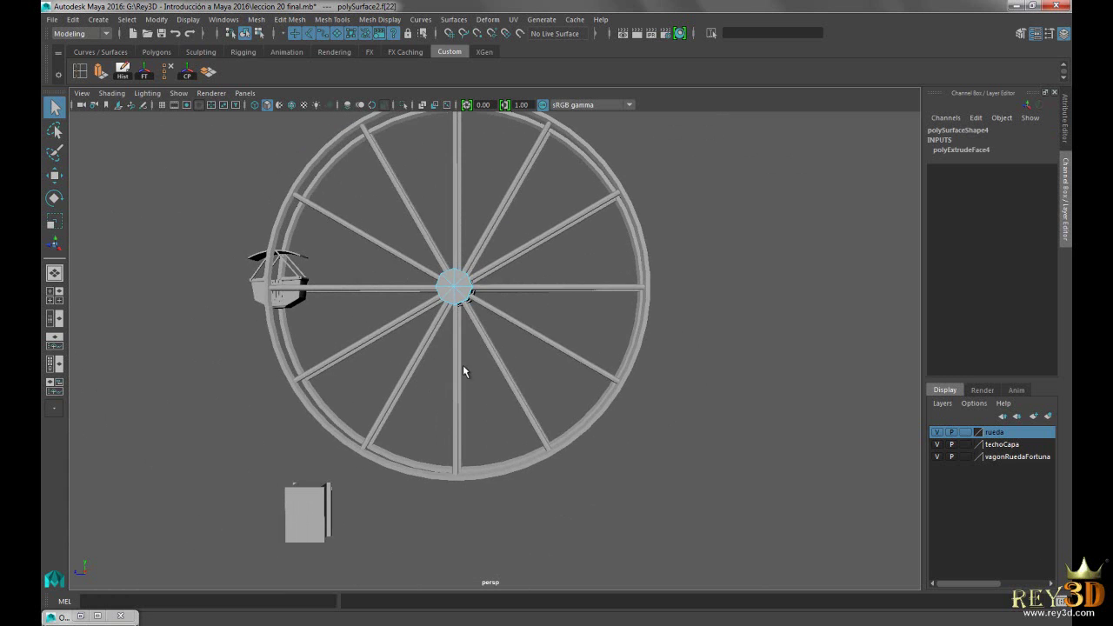
{"action": "key", "text": "space"}
{"action": "key", "text": "space"}
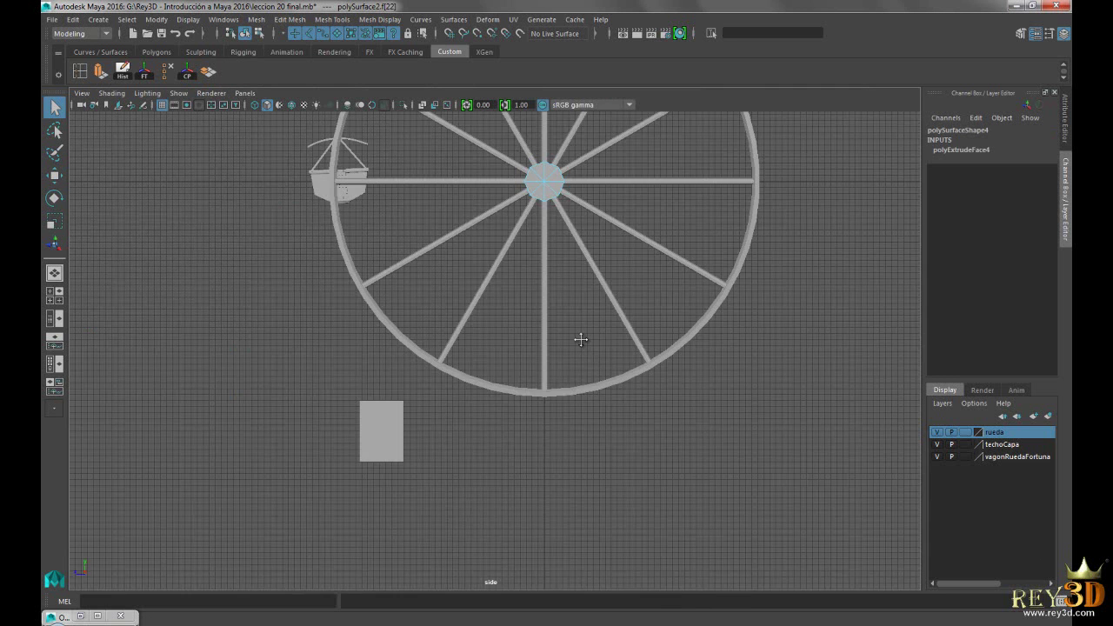
{"action": "middle_click_drag", "start_coordinate": [583, 343], "coordinate": [522, 380], "text": "alt"}
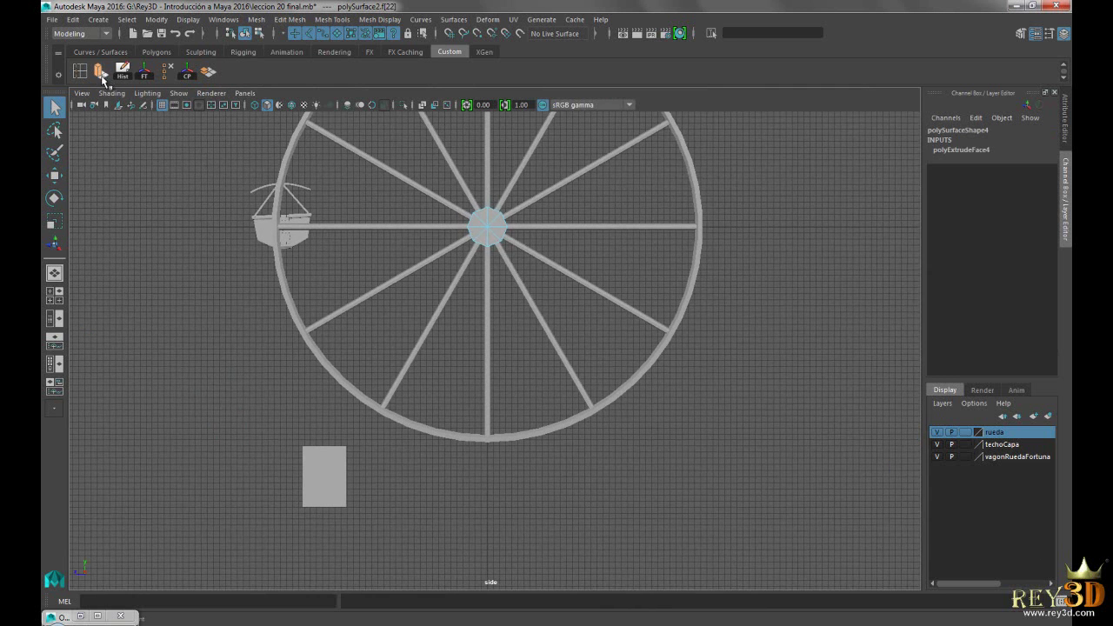
Extrude the lower hub face into a diagonal leg reaching the base block (Local Translate Z 43.779).
{"action": "key", "text": "ctrl+e"}
{"action": "left_click_drag", "start_coordinate": [456, 305], "coordinate": [453, 305]}
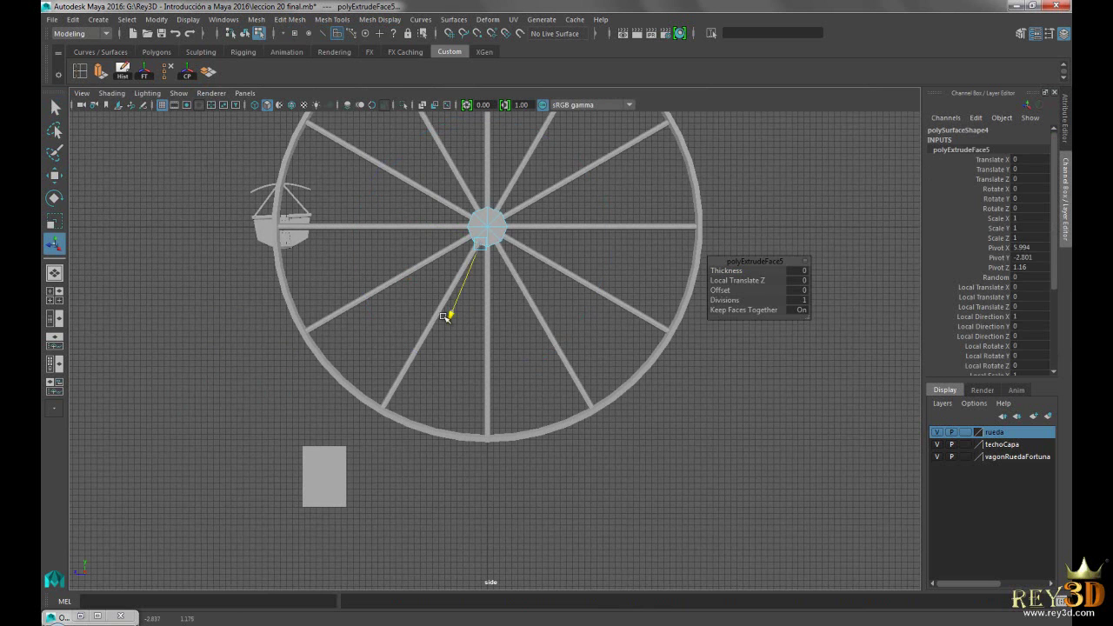
{"action": "left_click_drag", "start_coordinate": [336, 481], "coordinate": [322, 484]}
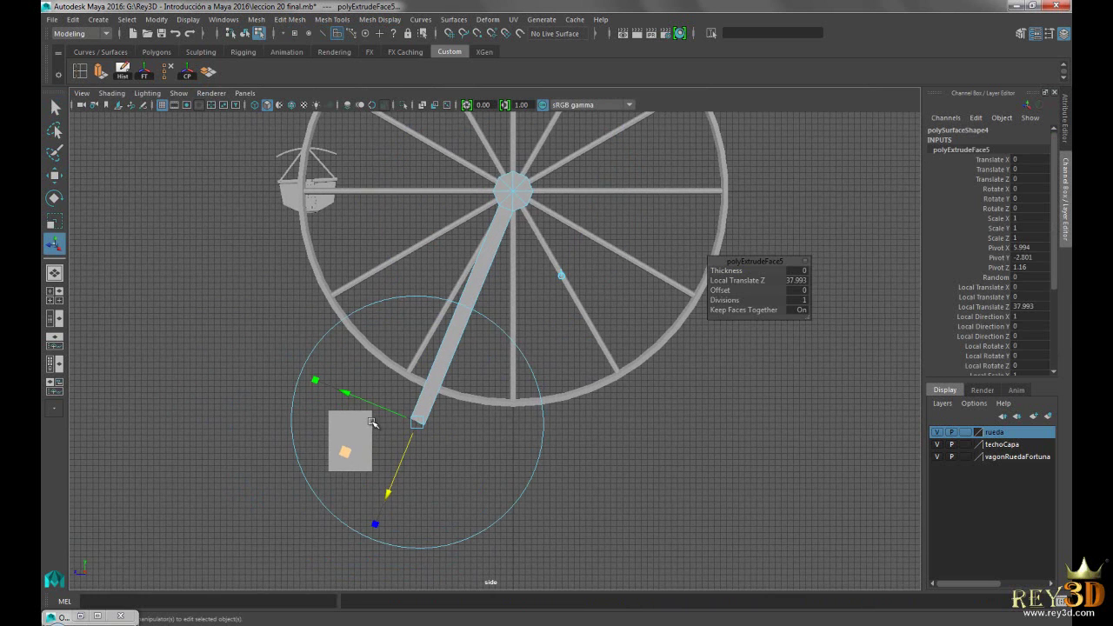
{"action": "middle_click_drag", "start_coordinate": [321, 485], "coordinate": [358, 412], "text": "alt"}
{"action": "left_click_drag", "start_coordinate": [343, 398], "coordinate": [290, 391]}
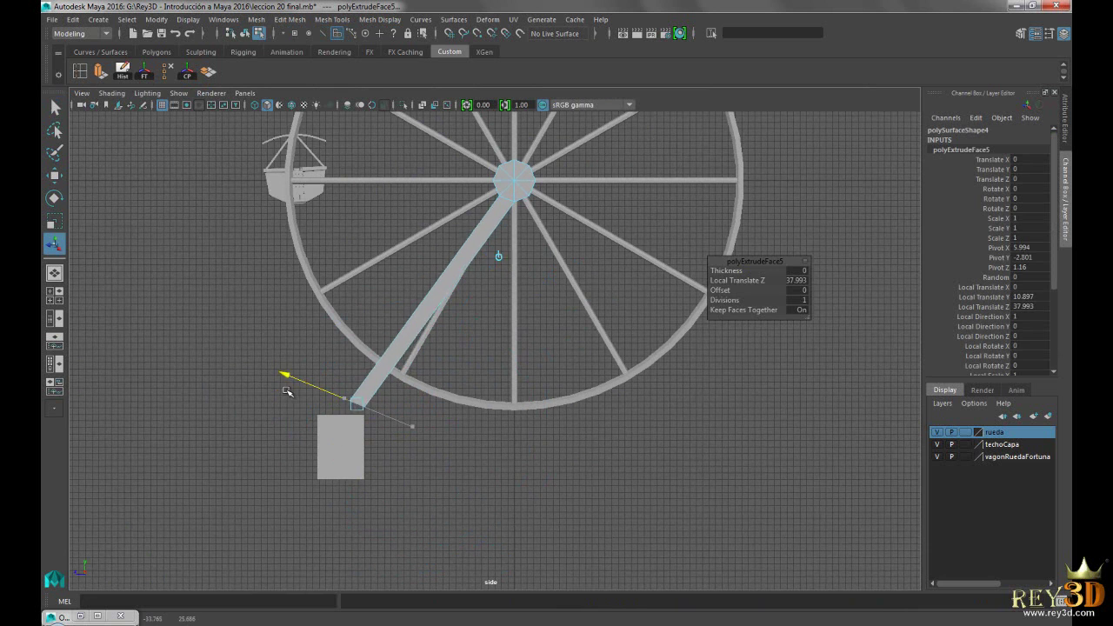
{"action": "left_click_drag", "start_coordinate": [354, 429], "coordinate": [344, 448]}
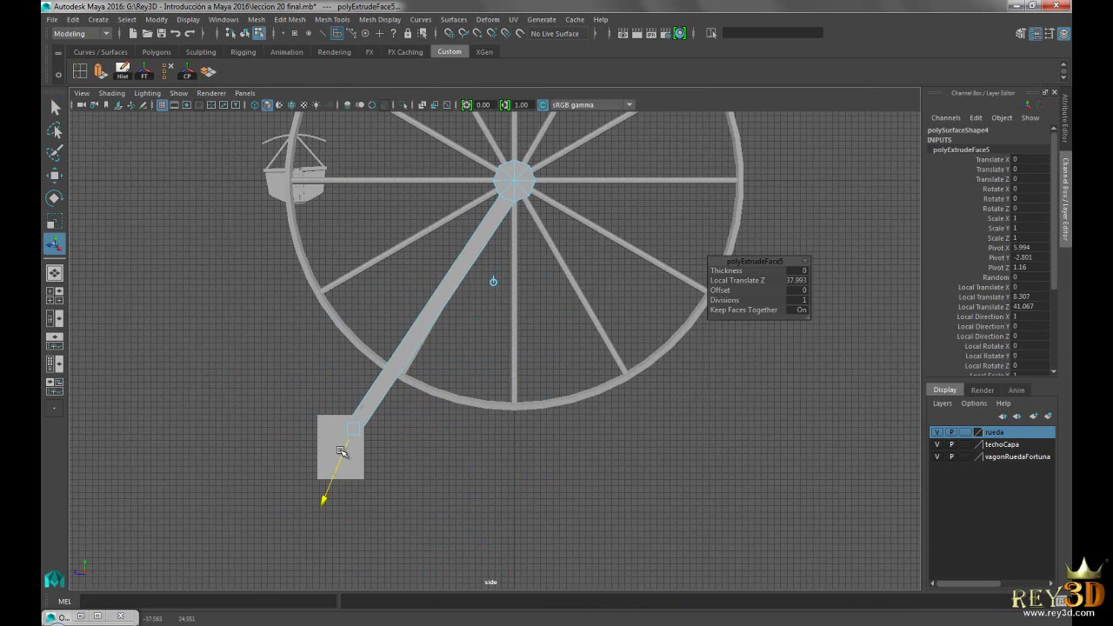
{"action": "left_click_drag", "start_coordinate": [298, 419], "coordinate": [285, 416]}
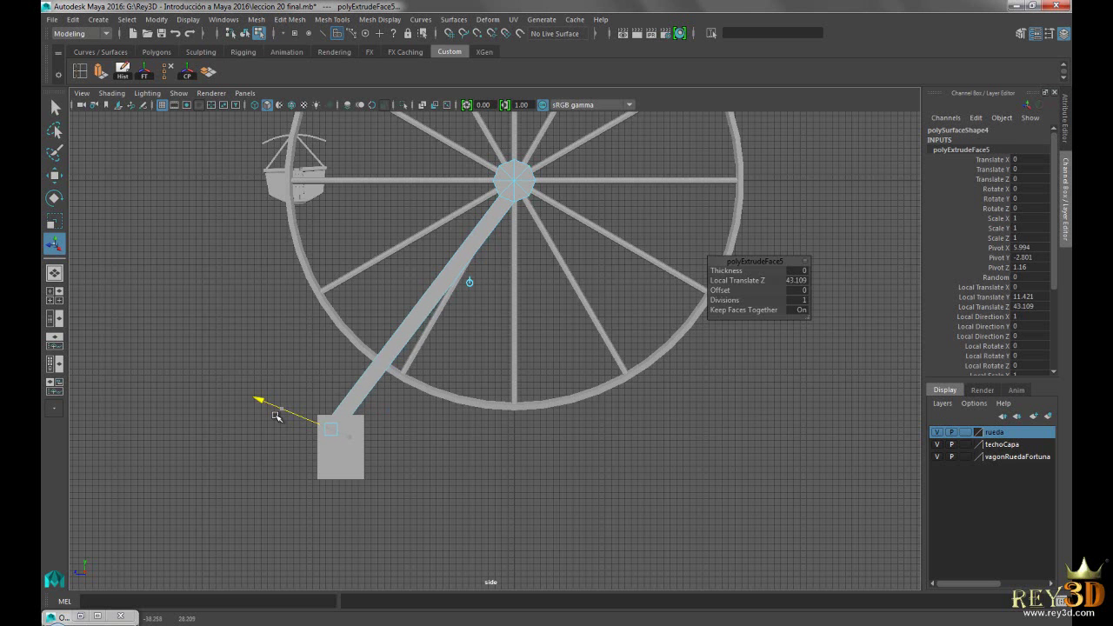
{"action": "left_click_drag", "start_coordinate": [279, 419], "coordinate": [279, 419]}
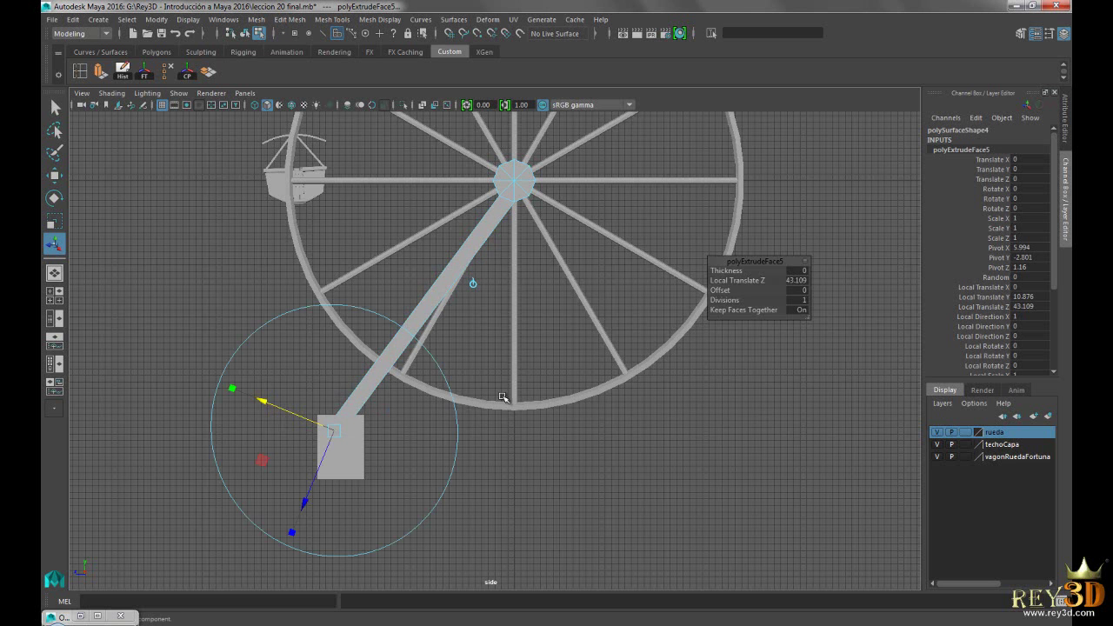
Return to perspective, inspect the leg meeting the block, and go back to object mode.
{"action": "key", "text": "space"}
{"action": "key", "text": "space"}
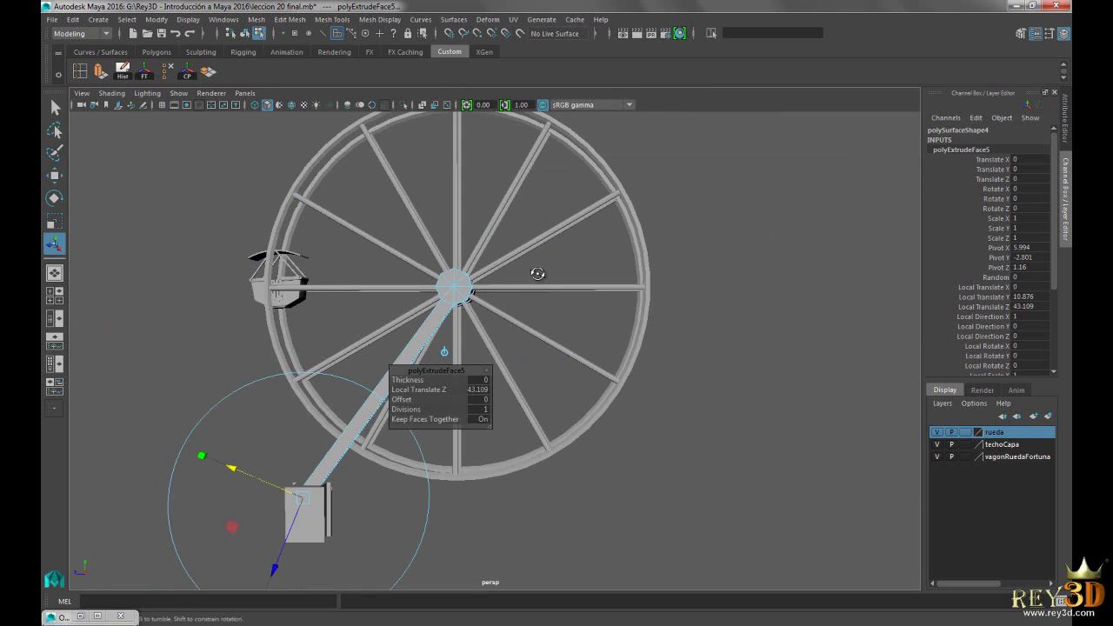
{"action": "key", "text": "f"}
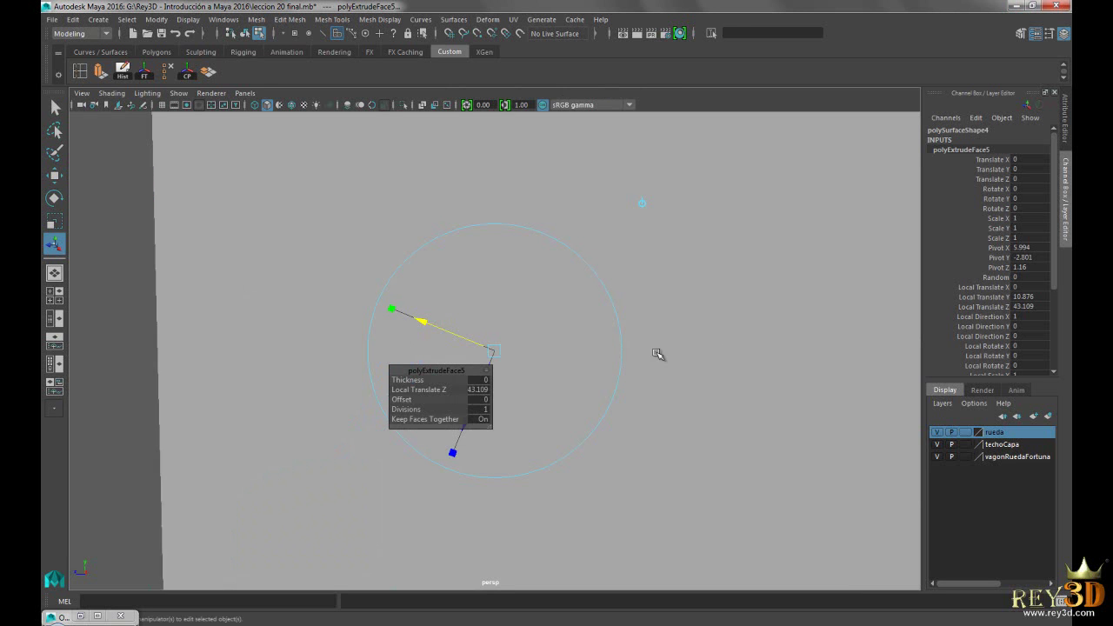
{"action": "mouse_move", "coordinate": [544, 347]}
{"action": "left_mouse_down", "text": "alt"}
{"action": "mouse_move", "coordinate": [686, 368]}
{"action": "mouse_move", "coordinate": [455, 350]}
{"action": "mouse_move", "coordinate": [551, 316]}
{"action": "mouse_move", "coordinate": [683, 318]}
{"action": "mouse_move", "coordinate": [602, 283]}
{"action": "mouse_move", "coordinate": [679, 339]}
{"action": "mouse_move", "coordinate": [773, 360]}
{"action": "mouse_move", "coordinate": [455, 330]}
{"action": "mouse_move", "coordinate": [460, 373]}
{"action": "mouse_move", "coordinate": [751, 296]}
{"action": "mouse_move", "coordinate": [840, 231]}
{"action": "left_mouse_up", "text": "alt"}
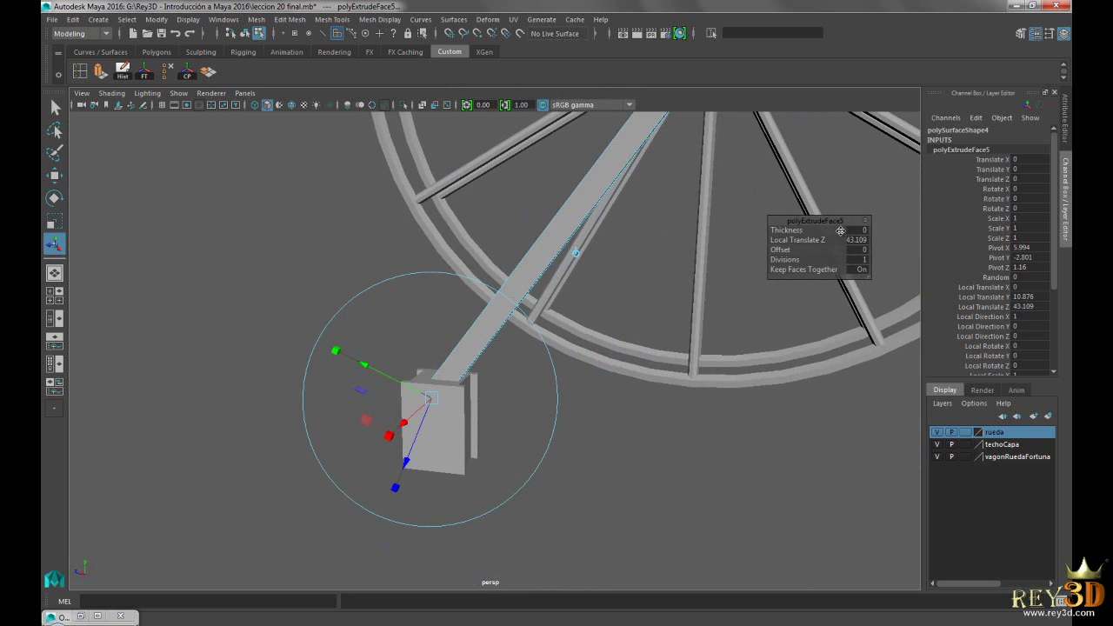
{"action": "left_click_drag", "start_coordinate": [478, 403], "coordinate": [326, 380], "text": "alt"}
{"action": "mouse_move", "coordinate": [424, 363]}
{"action": "left_mouse_down", "text": "alt"}
{"action": "mouse_move", "coordinate": [489, 365]}
{"action": "mouse_move", "coordinate": [385, 374]}
{"action": "left_mouse_up", "text": "alt"}
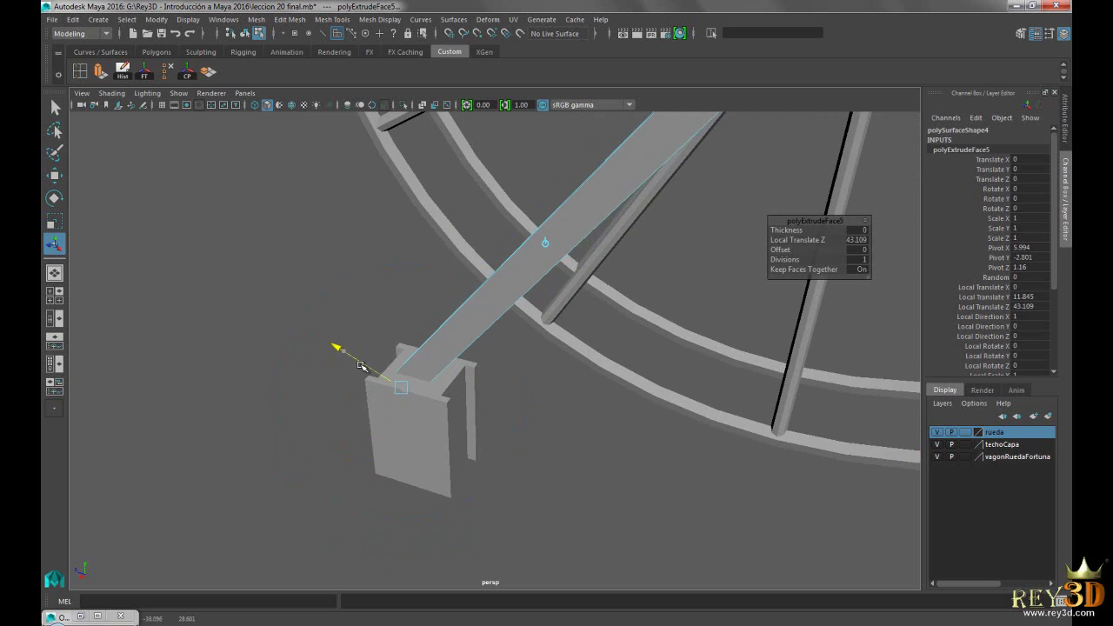
{"action": "mouse_move", "coordinate": [370, 415]}
{"action": "left_mouse_down", "text": "alt"}
{"action": "mouse_move", "coordinate": [391, 423]}
{"action": "mouse_move", "coordinate": [454, 385]}
{"action": "mouse_move", "coordinate": [631, 378]}
{"action": "mouse_move", "coordinate": [482, 388]}
{"action": "mouse_move", "coordinate": [528, 370]}
{"action": "mouse_move", "coordinate": [534, 356]}
{"action": "mouse_move", "coordinate": [433, 369]}
{"action": "mouse_move", "coordinate": [487, 261]}
{"action": "mouse_move", "coordinate": [527, 330]}
{"action": "mouse_move", "coordinate": [422, 323]}
{"action": "mouse_move", "coordinate": [519, 288]}
{"action": "left_mouse_up", "text": "alt"}
{"action": "right_click_drag", "start_coordinate": [519, 288], "coordinate": [527, 224]}
{"action": "mouse_move", "coordinate": [496, 400]}
{"action": "left_mouse_down", "text": "alt"}
{"action": "mouse_move", "coordinate": [586, 377]}
{"action": "mouse_move", "coordinate": [597, 402]}
{"action": "mouse_move", "coordinate": [609, 398]}
{"action": "mouse_move", "coordinate": [572, 320]}
{"action": "mouse_move", "coordinate": [548, 319]}
{"action": "left_mouse_up", "text": "alt"}
Insert edge loops across the diagonal leg near the hub and near the base block.
{"action": "scroll", "coordinate": [653, 273], "scroll_direction": "up", "scroll_amount": 3}
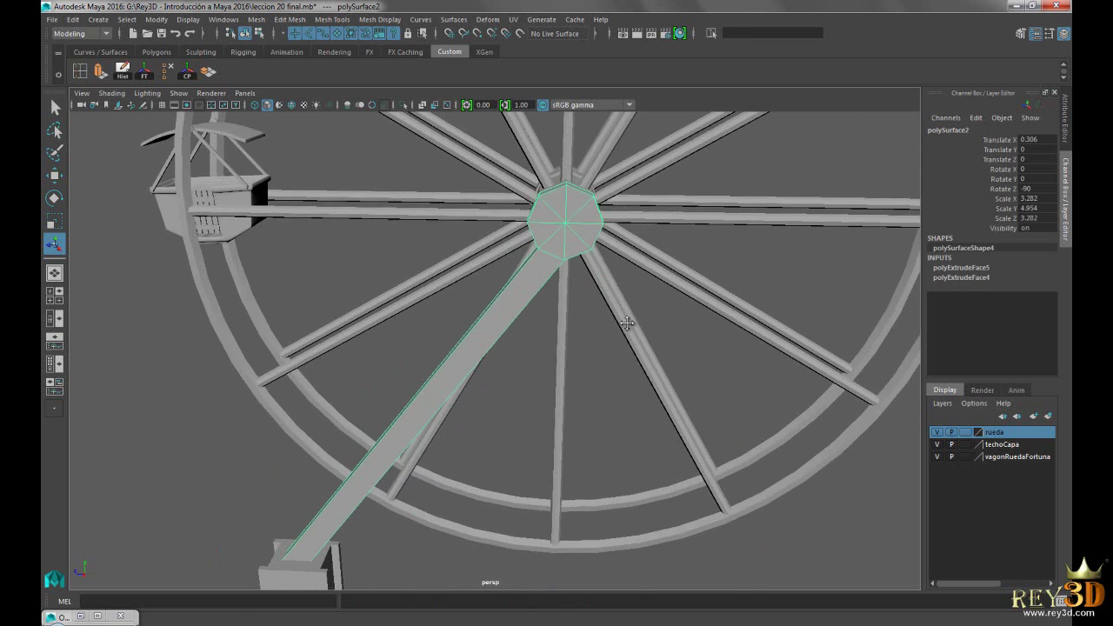
{"action": "scroll", "coordinate": [509, 288], "scroll_direction": "up", "scroll_amount": 3}
{"action": "scroll", "coordinate": [509, 288], "scroll_direction": "up", "scroll_amount": 3}
{"action": "scroll", "coordinate": [348, 200], "scroll_direction": "down", "scroll_amount": 1}
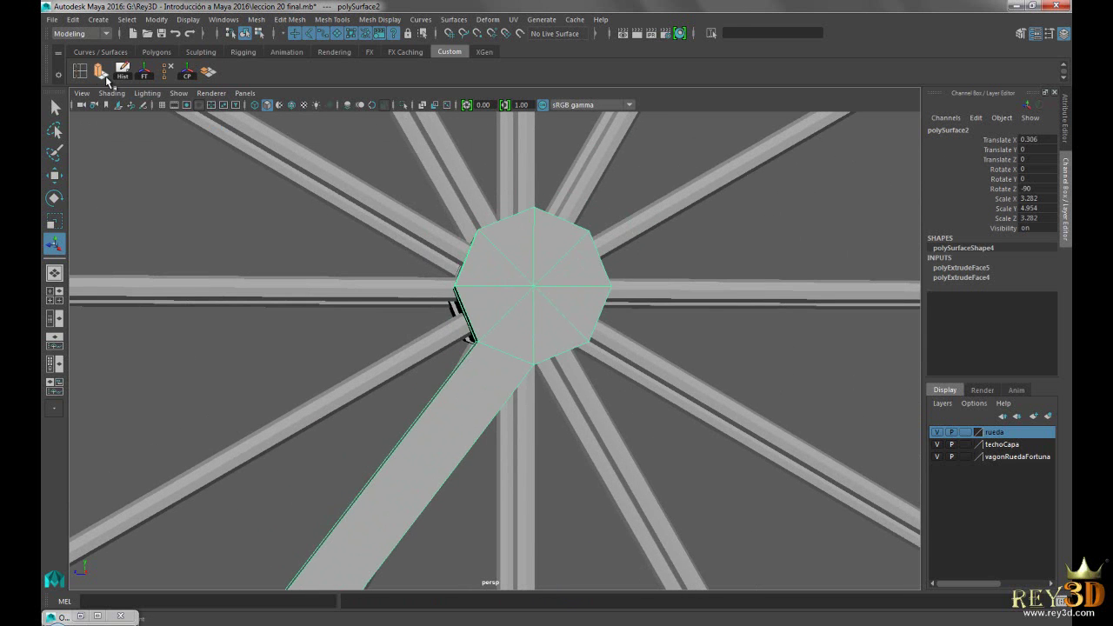
{"action": "left_click", "coordinate": [79, 71]}
{"action": "mouse_move", "coordinate": [447, 311]}
{"action": "left_mouse_down", "text": "alt"}
{"action": "mouse_move", "coordinate": [467, 347]}
{"action": "mouse_move", "coordinate": [525, 400]}
{"action": "left_mouse_up", "text": "alt"}
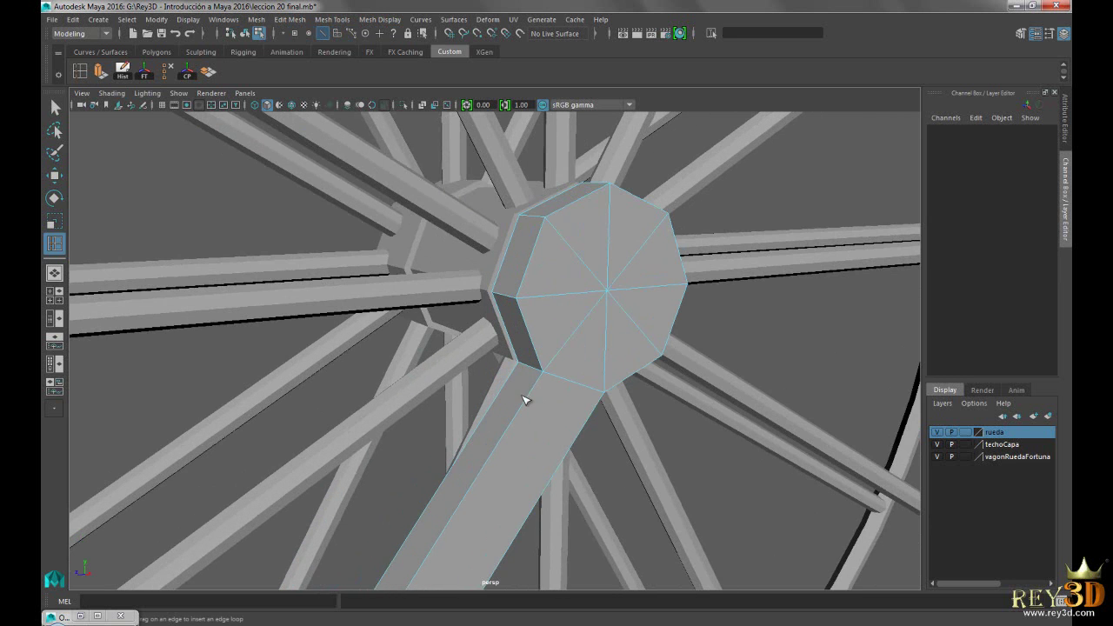
{"action": "left_click", "coordinate": [533, 394]}
{"action": "left_click", "coordinate": [542, 375]}
{"action": "mouse_move", "coordinate": [666, 423]}
{"action": "left_mouse_down", "text": "alt"}
{"action": "mouse_move", "coordinate": [579, 181]}
{"action": "mouse_move", "coordinate": [592, 275]}
{"action": "left_mouse_up", "text": "alt"}
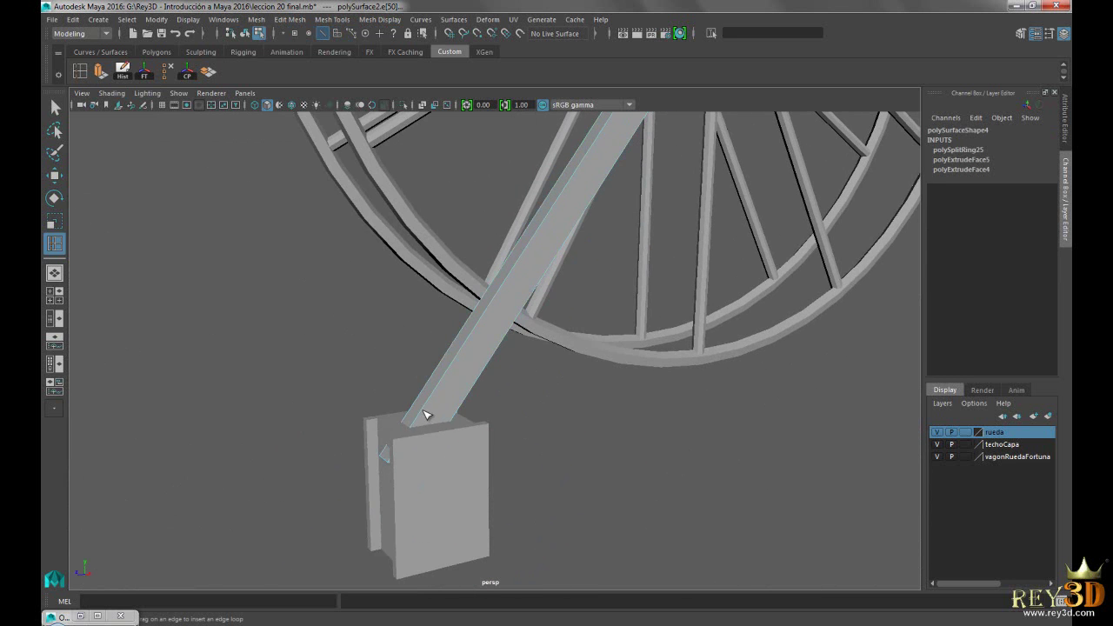
{"action": "left_click", "coordinate": [391, 462]}
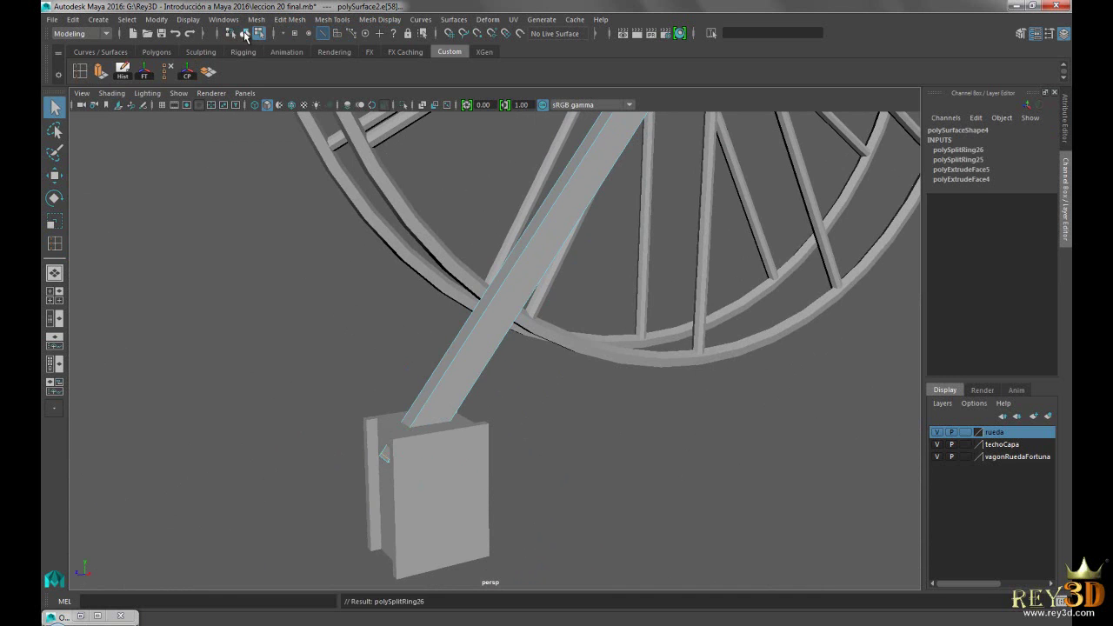
Return to object mode, preview the leg smoothed, and deselect it.
{"action": "left_click", "coordinate": [246, 34]}
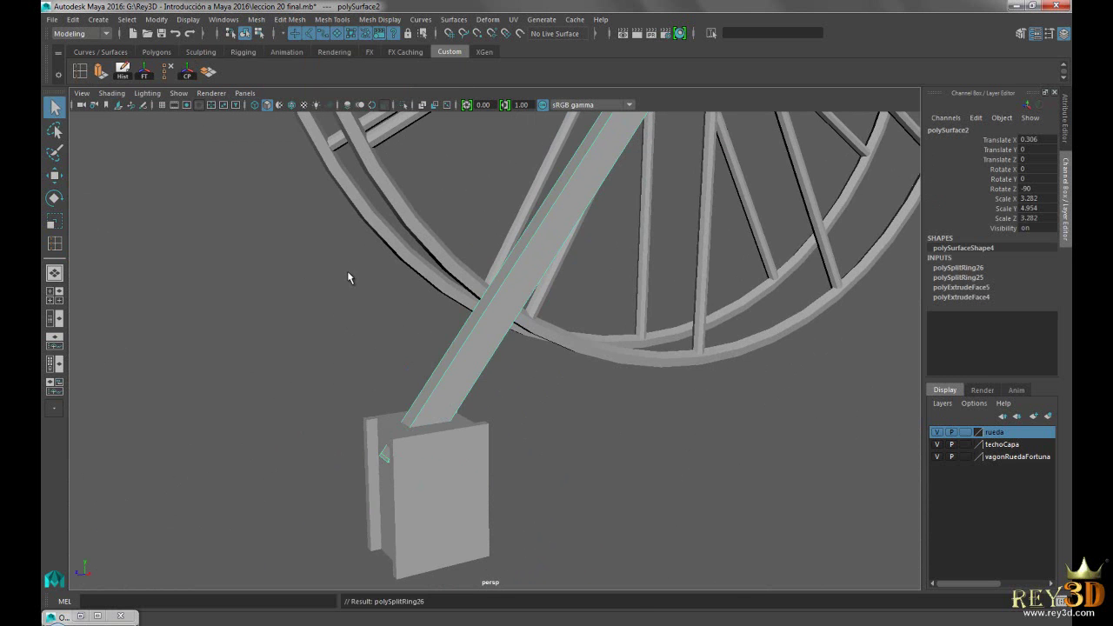
{"action": "key", "text": "3"}
{"action": "left_click", "coordinate": [278, 349]}
{"action": "scroll", "coordinate": [686, 340], "scroll_direction": "down", "scroll_amount": 5}
{"action": "mouse_move", "coordinate": [685, 340]}
{"action": "left_mouse_down", "text": "alt"}
{"action": "mouse_move", "coordinate": [650, 369]}
{"action": "mouse_move", "coordinate": [629, 322]}
{"action": "left_mouse_up", "text": "alt"}
Select the leg in flat display and switch to vertex editing in wireframe view.
{"action": "scroll", "coordinate": [579, 423], "scroll_direction": "up", "scroll_amount": 5}
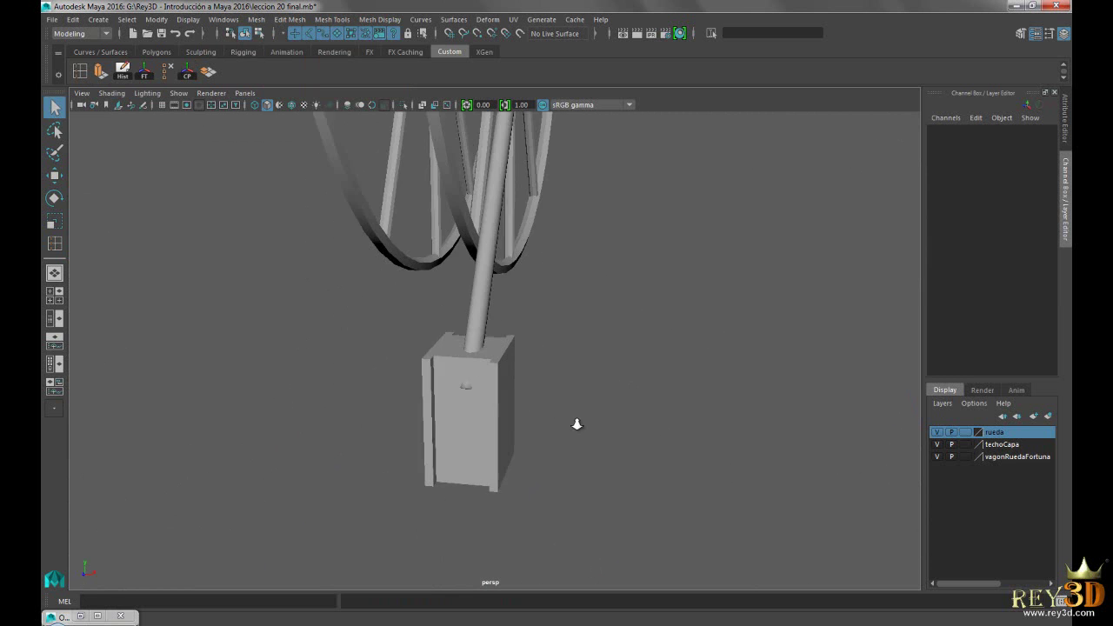
{"action": "left_click", "coordinate": [484, 321]}
{"action": "key", "text": "1"}
{"action": "left_click_drag", "start_coordinate": [527, 360], "coordinate": [479, 375], "text": "alt"}
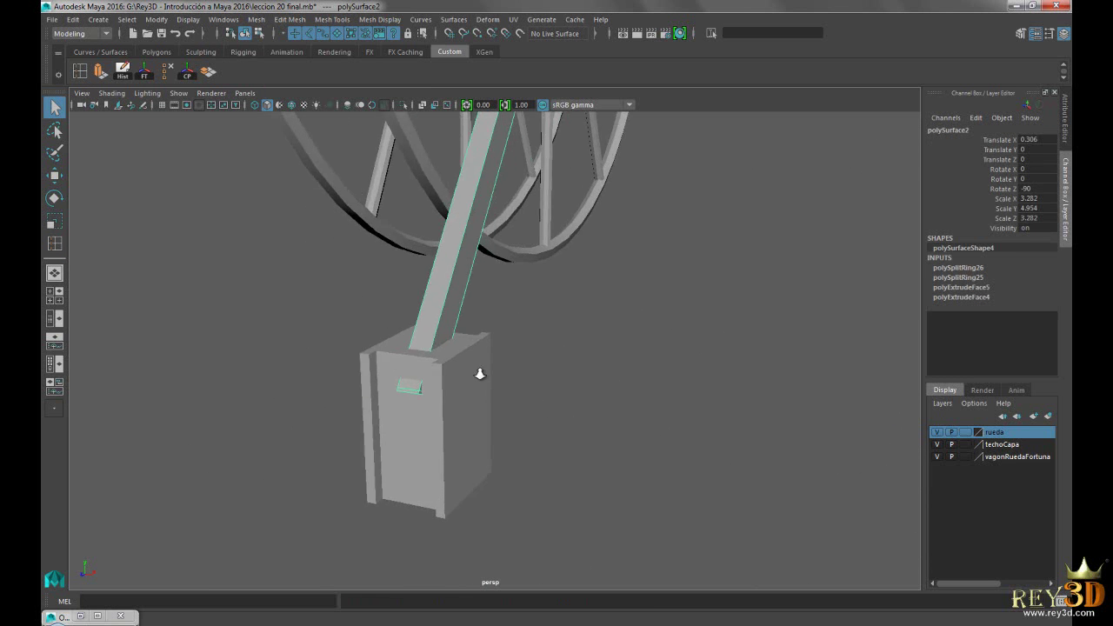
{"action": "scroll", "coordinate": [411, 344], "scroll_direction": "up", "scroll_amount": 3}
{"action": "right_click_drag", "start_coordinate": [444, 268], "coordinate": [385, 261]}
{"action": "mouse_move", "coordinate": [378, 397]}
{"action": "left_mouse_down", "text": "alt"}
{"action": "mouse_move", "coordinate": [432, 428]}
{"action": "mouse_move", "coordinate": [373, 393]}
{"action": "mouse_move", "coordinate": [380, 400]}
{"action": "left_mouse_up", "text": "alt"}
{"action": "key", "text": "4"}
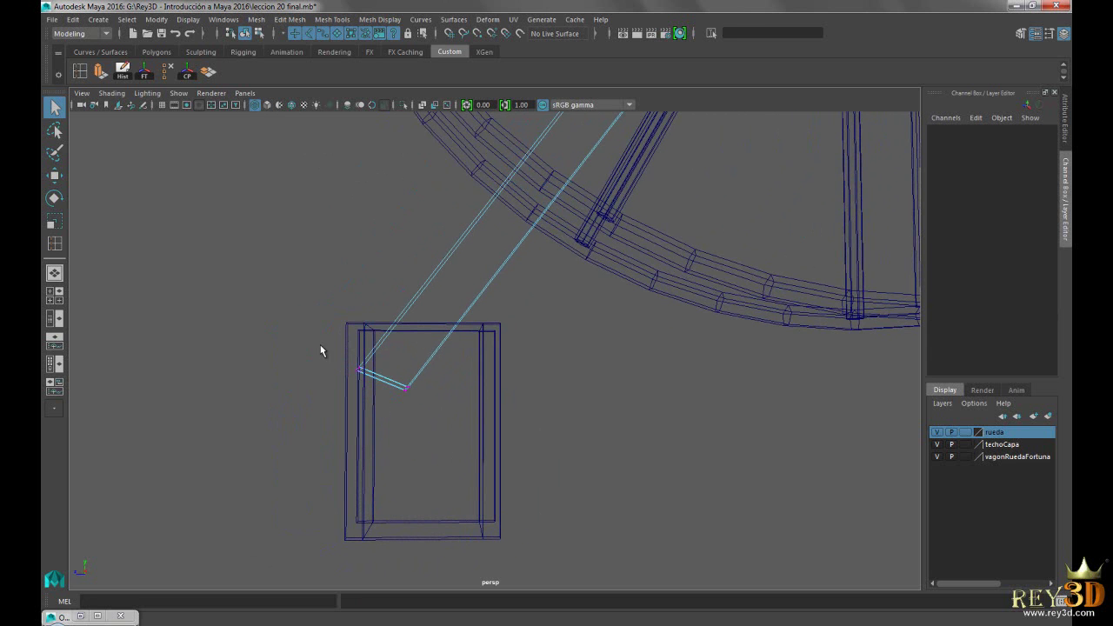
Slide the leg's foot vertex along X onto the block top, then restore shaded display.
{"action": "left_click_drag", "start_coordinate": [320, 344], "coordinate": [369, 384]}
{"action": "key", "text": "w"}
{"action": "mouse_move", "coordinate": [308, 368]}
{"action": "left_mouse_down"}
{"action": "mouse_move", "coordinate": [431, 338]}
{"action": "mouse_move", "coordinate": [443, 373]}
{"action": "mouse_move", "coordinate": [380, 378]}
{"action": "mouse_move", "coordinate": [411, 416]}
{"action": "left_mouse_up"}
{"action": "key", "text": "5"}
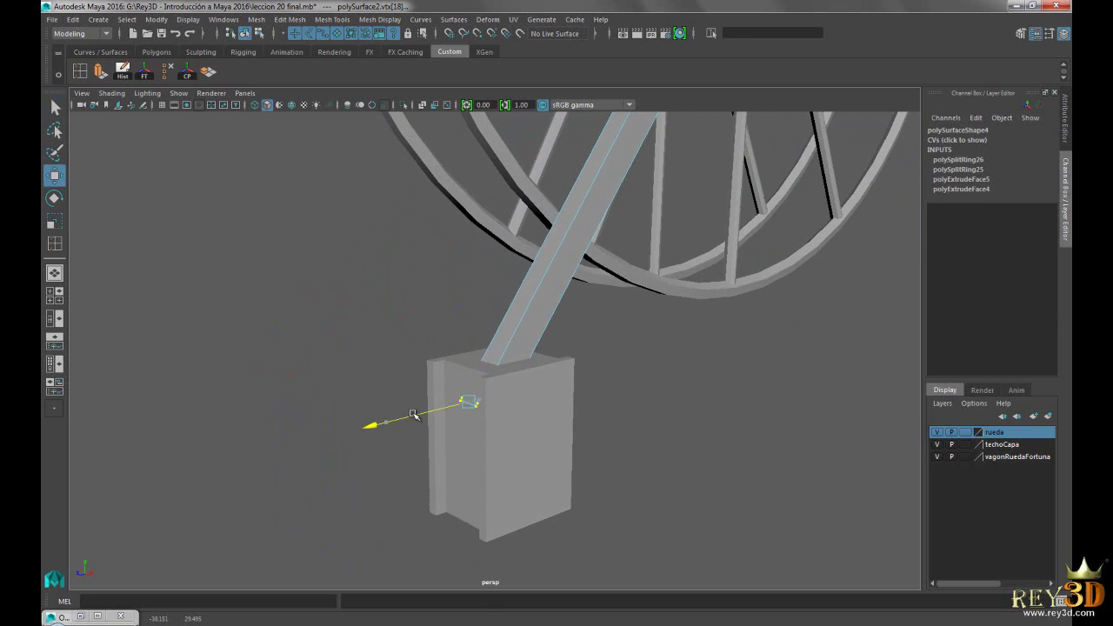
Return to object mode, deselect, view the wheel front-on, and bring up the Ferris wheel reference photo.
{"action": "mouse_move", "coordinate": [611, 409]}
{"action": "left_mouse_down", "text": "alt"}
{"action": "mouse_move", "coordinate": [566, 380]}
{"action": "mouse_move", "coordinate": [557, 258]}
{"action": "left_mouse_up", "text": "alt"}
{"action": "right_click_drag", "start_coordinate": [556, 257], "coordinate": [567, 237]}
{"action": "scroll", "coordinate": [690, 316], "scroll_direction": "down", "scroll_amount": 5}
{"action": "scroll", "coordinate": [705, 406], "scroll_direction": "down", "scroll_amount": 3}
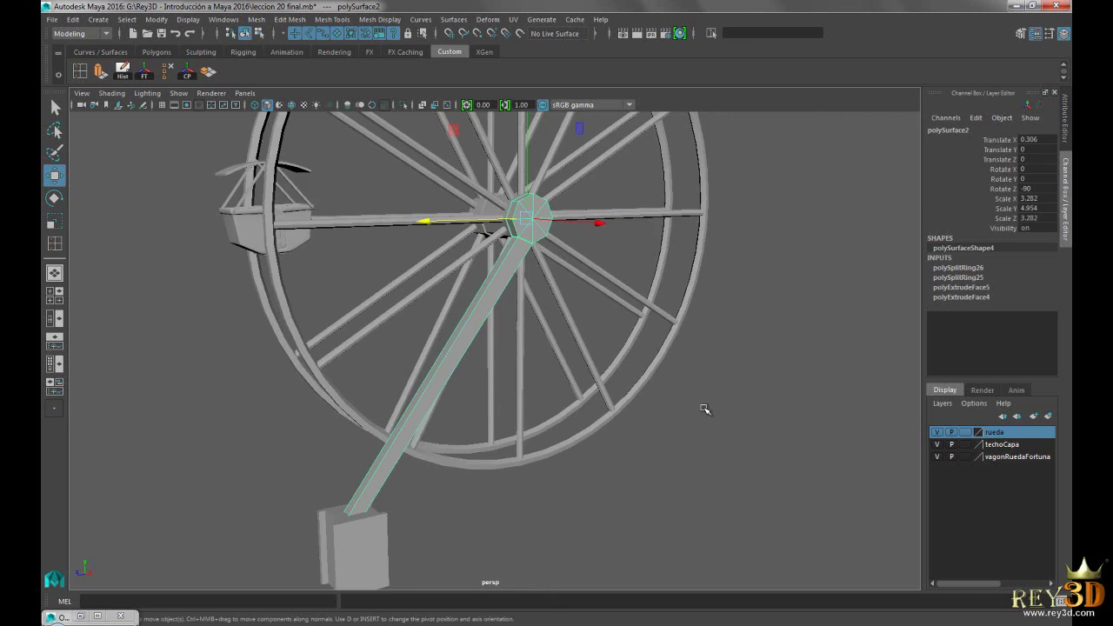
{"action": "left_click", "coordinate": [727, 417]}
{"action": "left_click_drag", "start_coordinate": [679, 397], "coordinate": [588, 405], "text": "alt"}
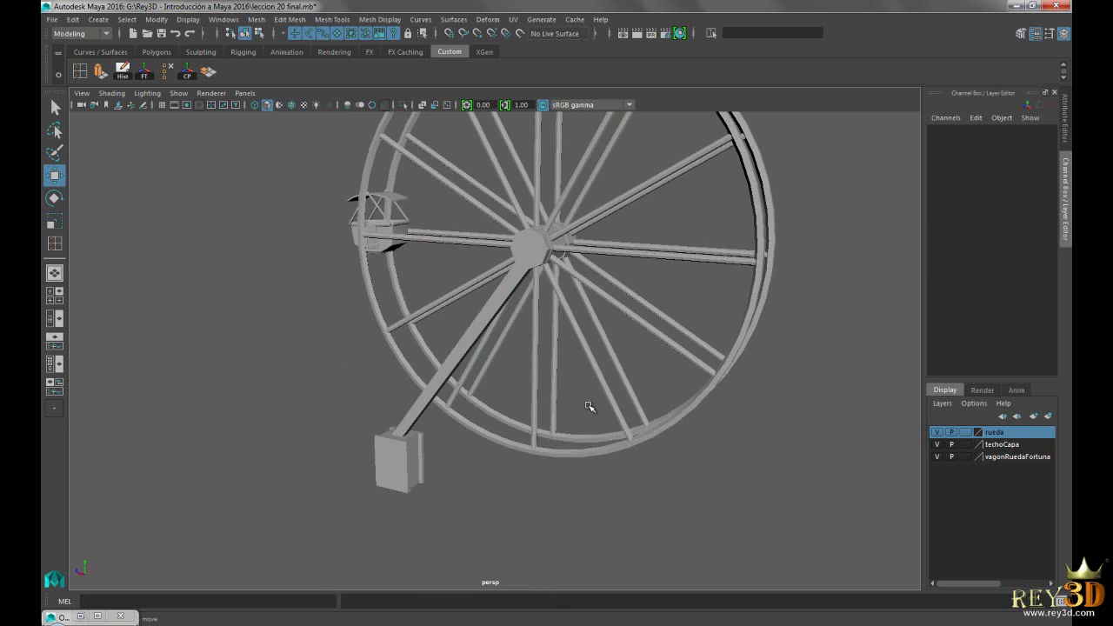
{"action": "mouse_move", "coordinate": [591, 313]}
{"action": "left_mouse_down", "text": "alt"}
{"action": "mouse_move", "coordinate": [561, 326]}
{"action": "mouse_move", "coordinate": [542, 319]}
{"action": "left_mouse_up", "text": "alt"}
{"action": "scroll", "coordinate": [572, 383], "scroll_direction": "up", "scroll_amount": 3}
{"action": "mouse_move", "coordinate": [571, 384]}
{"action": "left_mouse_down", "text": "alt"}
{"action": "mouse_move", "coordinate": [601, 356]}
{"action": "mouse_move", "coordinate": [464, 360]}
{"action": "mouse_move", "coordinate": [520, 353]}
{"action": "left_mouse_up", "text": "alt"}
{"action": "key", "text": "alt+Tab"}
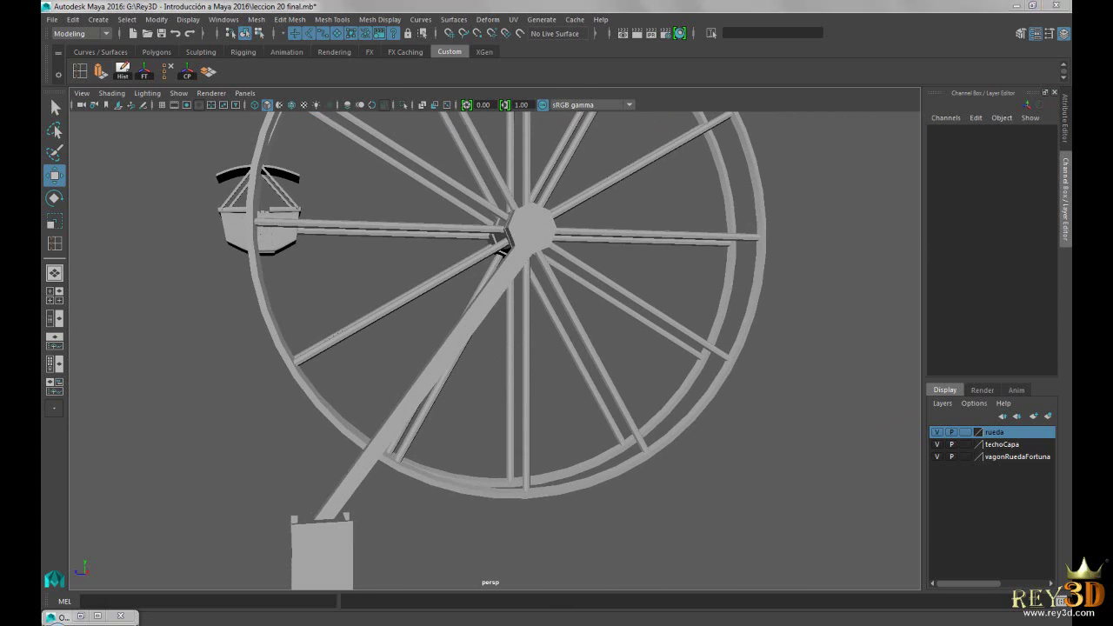
{"action": "scroll", "coordinate": [514, 342], "scroll_direction": "up", "scroll_amount": 1}
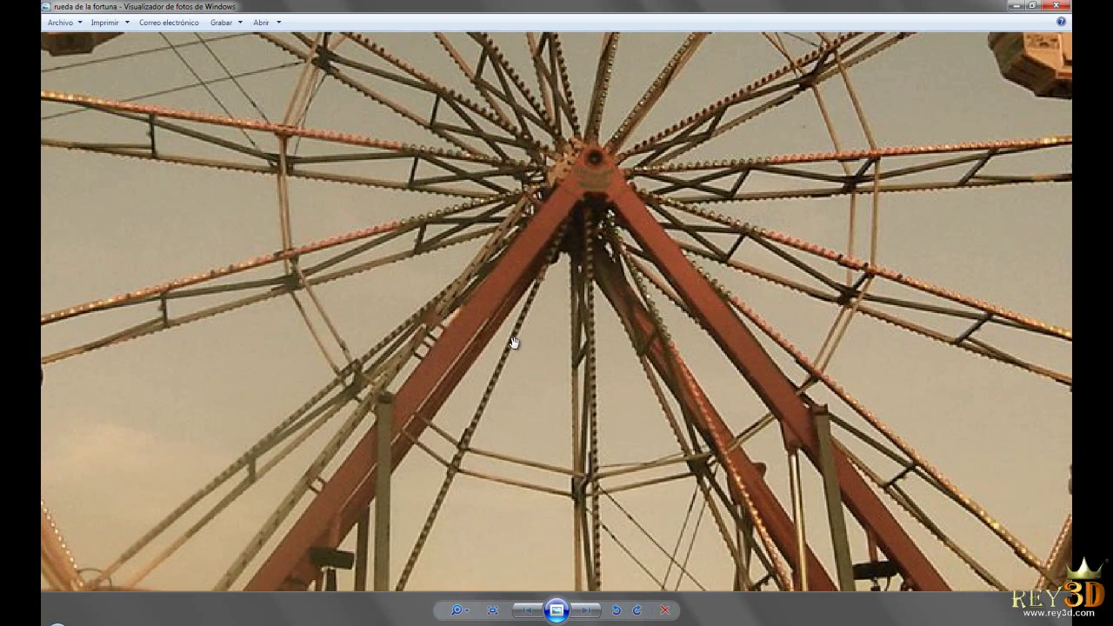
{"action": "left_click_drag", "start_coordinate": [559, 280], "coordinate": [538, 311]}
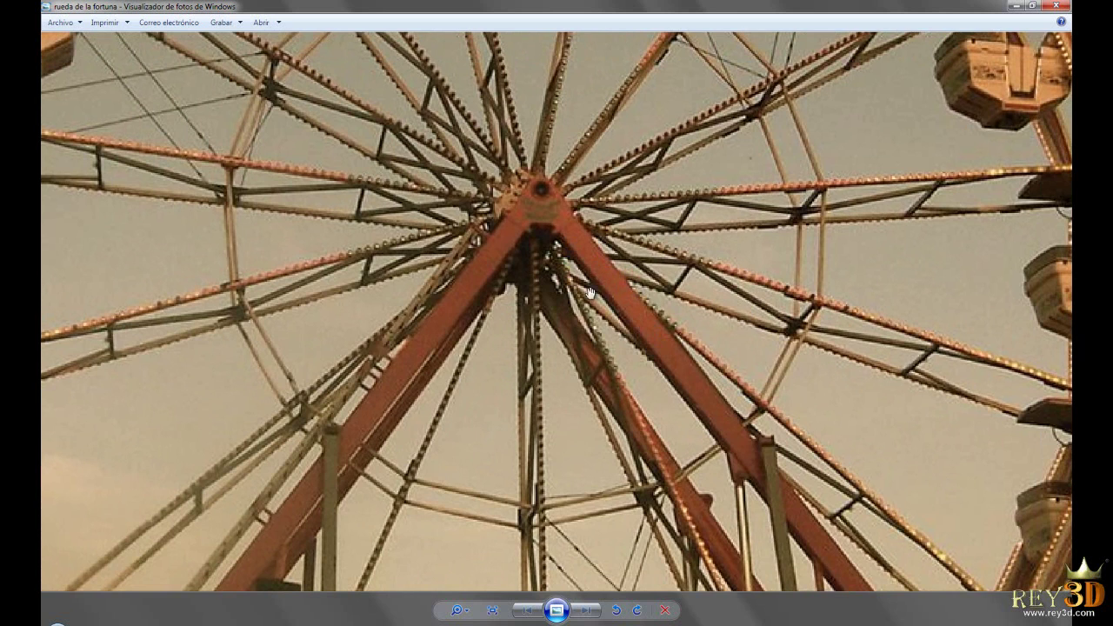
{"action": "scroll", "coordinate": [639, 345], "scroll_direction": "down", "scroll_amount": 2}
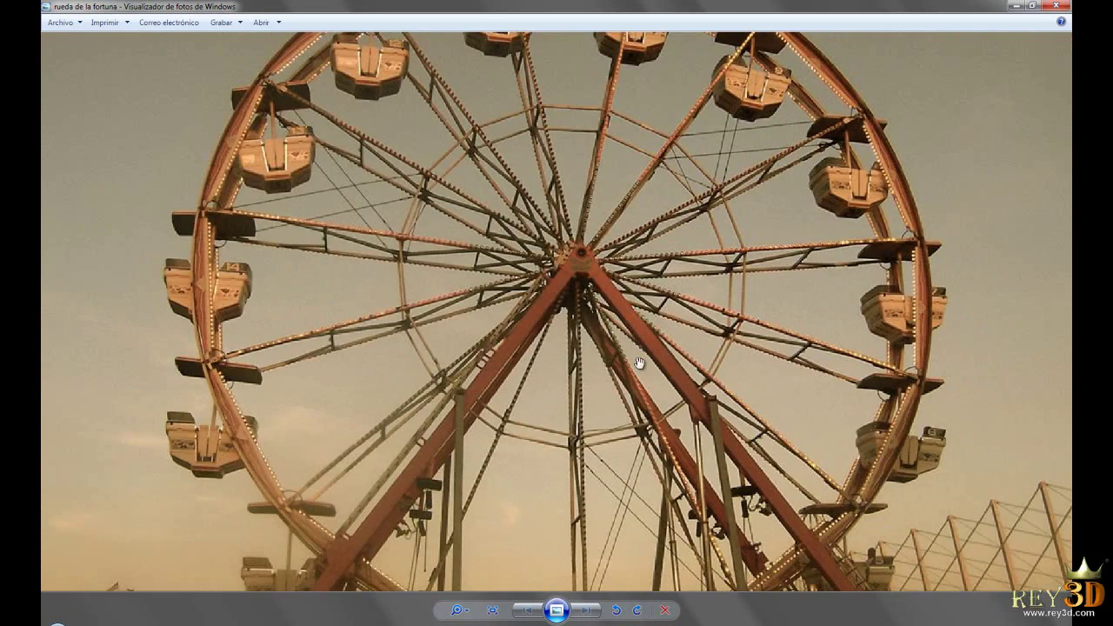
{"action": "scroll", "coordinate": [641, 365], "scroll_direction": "down", "scroll_amount": 1}
{"action": "scroll", "coordinate": [387, 522], "scroll_direction": "up", "scroll_amount": 2}
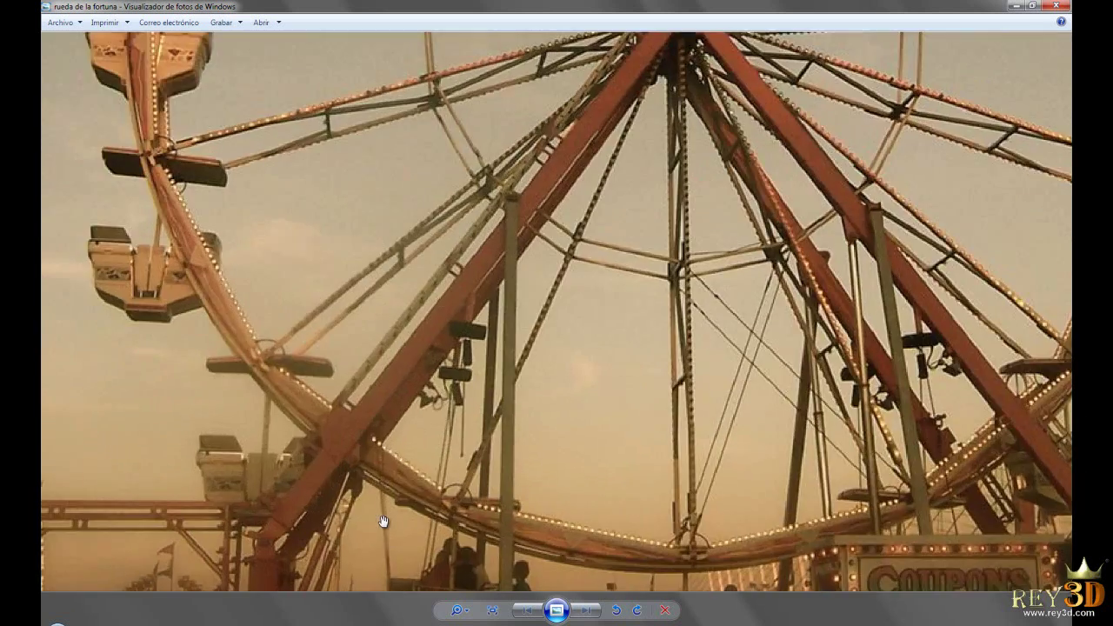
{"action": "scroll", "coordinate": [374, 487], "scroll_direction": "up", "scroll_amount": 2}
{"action": "scroll", "coordinate": [356, 453], "scroll_direction": "up", "scroll_amount": 1}
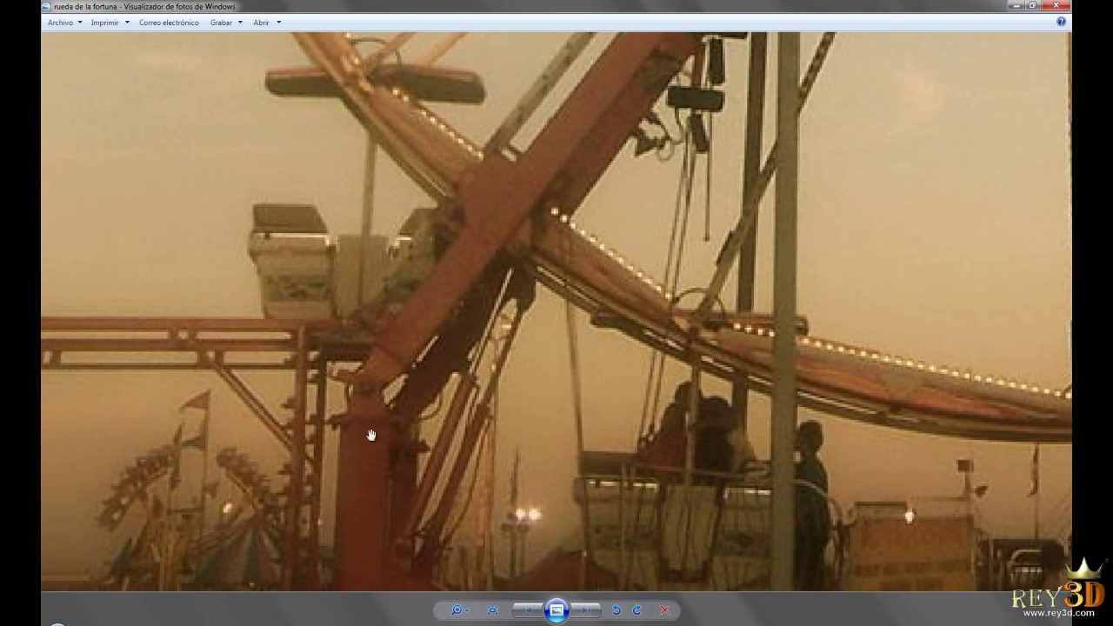
{"action": "scroll", "coordinate": [409, 484], "scroll_direction": "down", "scroll_amount": 3}
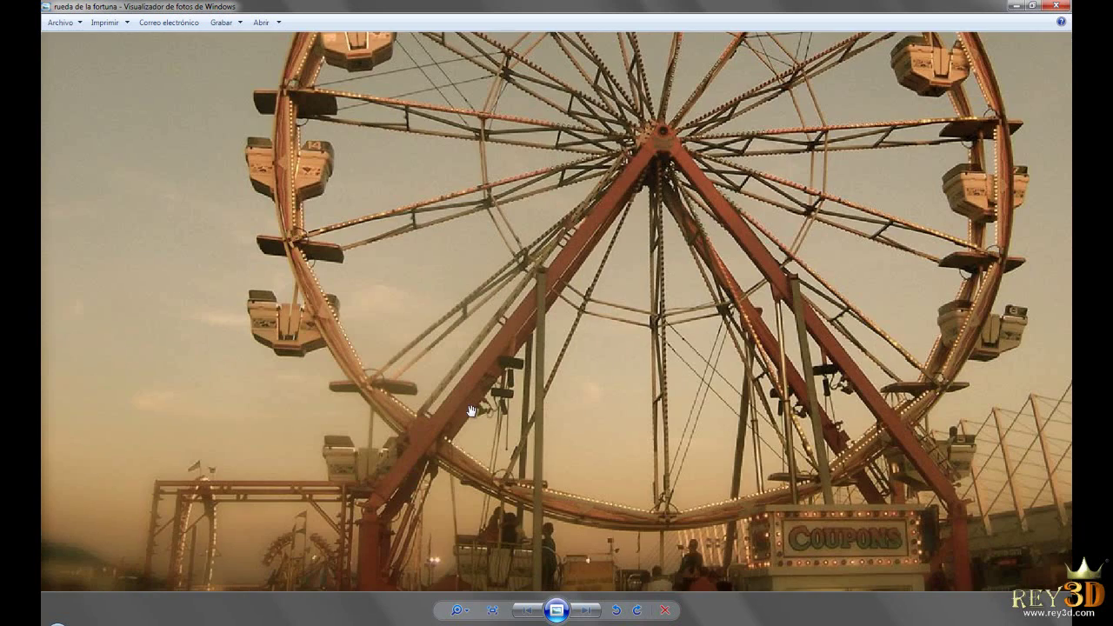
{"action": "scroll", "coordinate": [470, 410], "scroll_direction": "down", "scroll_amount": 2}
{"action": "key", "text": "alt+Tab"}
{"action": "mouse_move", "coordinate": [418, 402]}
{"action": "left_mouse_down", "text": "alt"}
{"action": "mouse_move", "coordinate": [472, 386]}
{"action": "mouse_move", "coordinate": [405, 395]}
{"action": "mouse_move", "coordinate": [544, 323]}
{"action": "mouse_move", "coordinate": [526, 342]}
{"action": "left_mouse_up", "text": "alt"}
{"action": "key", "text": "alt+Tab"}
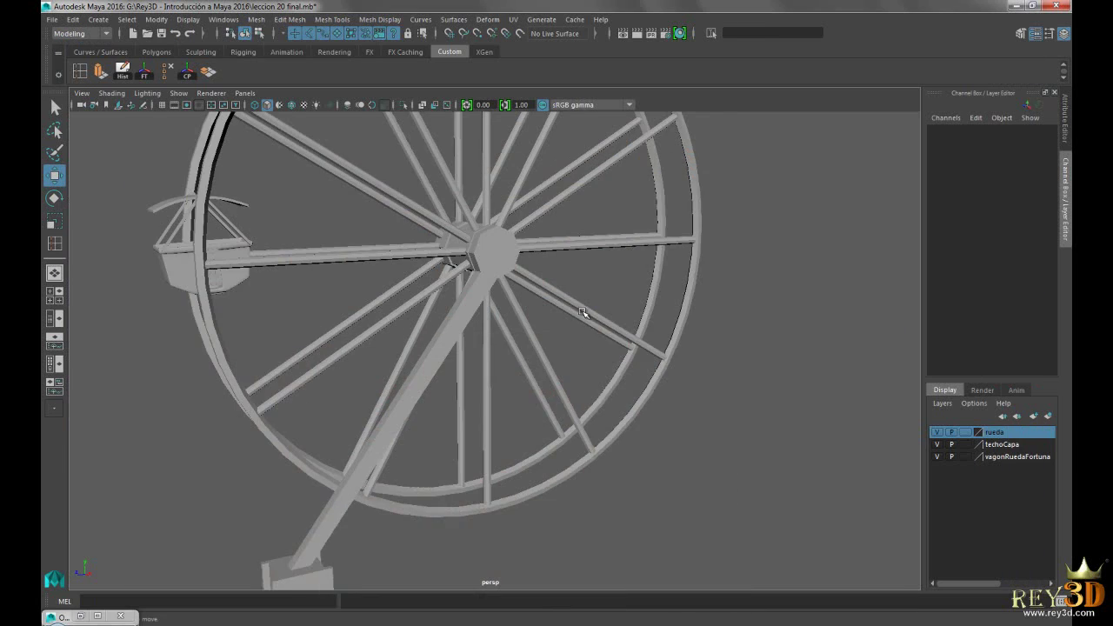
Select the leg-and-hub object and marquee-select the faces on the hub's right half.
{"action": "mouse_move", "coordinate": [452, 348]}
{"action": "left_mouse_down", "text": "alt"}
{"action": "mouse_move", "coordinate": [549, 315]}
{"action": "mouse_move", "coordinate": [529, 365]}
{"action": "mouse_move", "coordinate": [511, 356]}
{"action": "left_mouse_up", "text": "alt"}
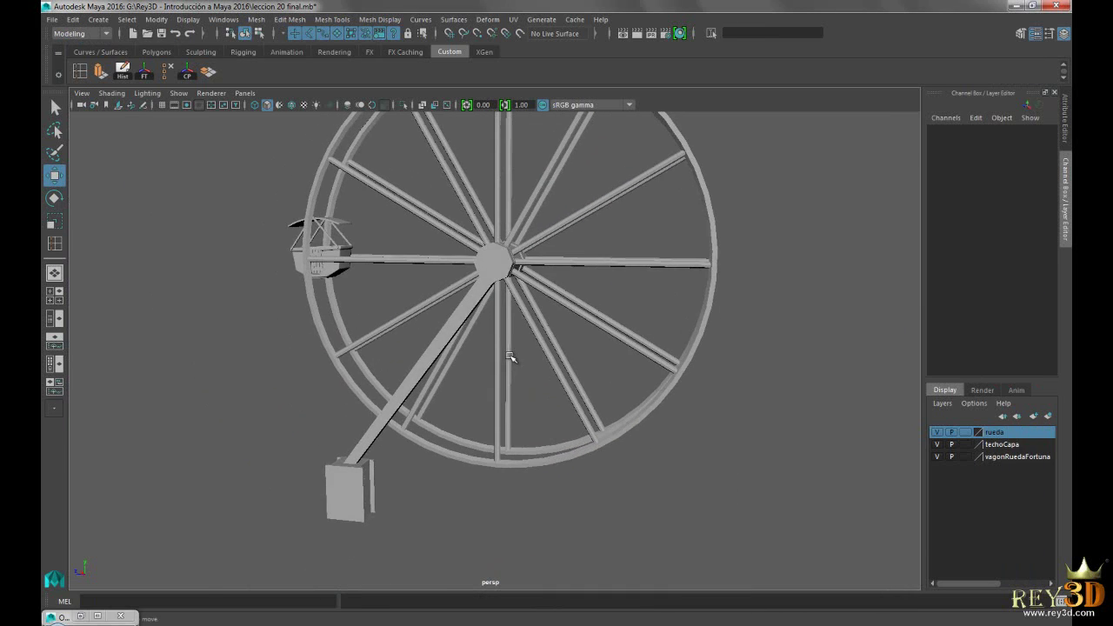
{"action": "left_click", "coordinate": [494, 250]}
{"action": "scroll", "coordinate": [505, 398], "scroll_direction": "up", "scroll_amount": 2}
{"action": "scroll", "coordinate": [355, 343], "scroll_direction": "up", "scroll_amount": 2}
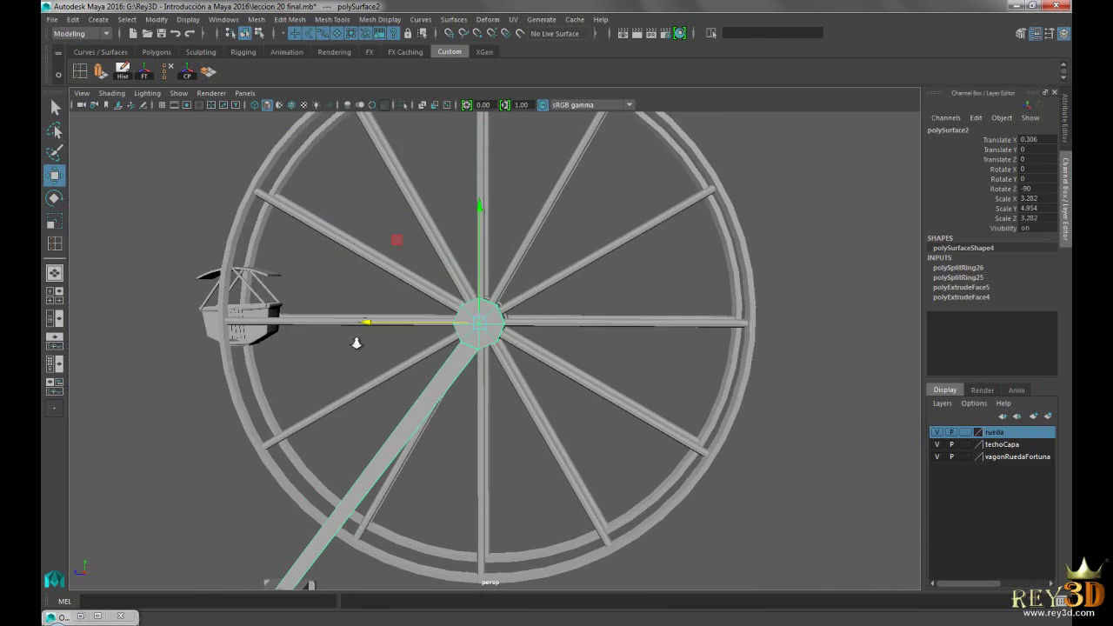
{"action": "scroll", "coordinate": [526, 335], "scroll_direction": "up", "scroll_amount": 4}
{"action": "right_click", "coordinate": [483, 269]}
{"action": "right_click_drag", "start_coordinate": [489, 300], "coordinate": [490, 302]}
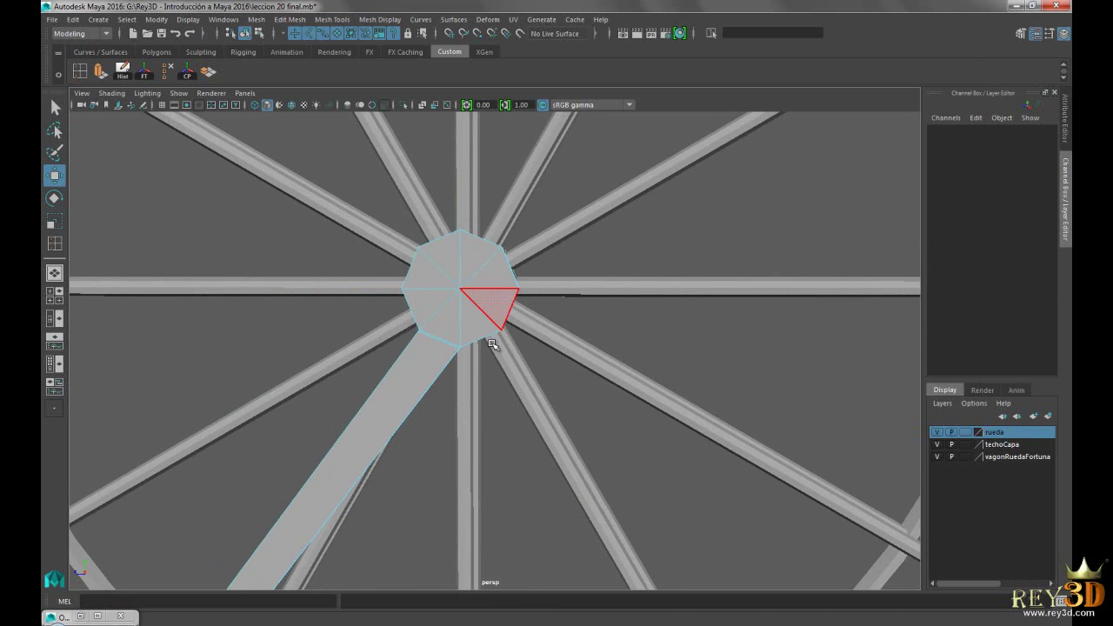
{"action": "left_click_drag", "start_coordinate": [467, 373], "coordinate": [469, 370]}
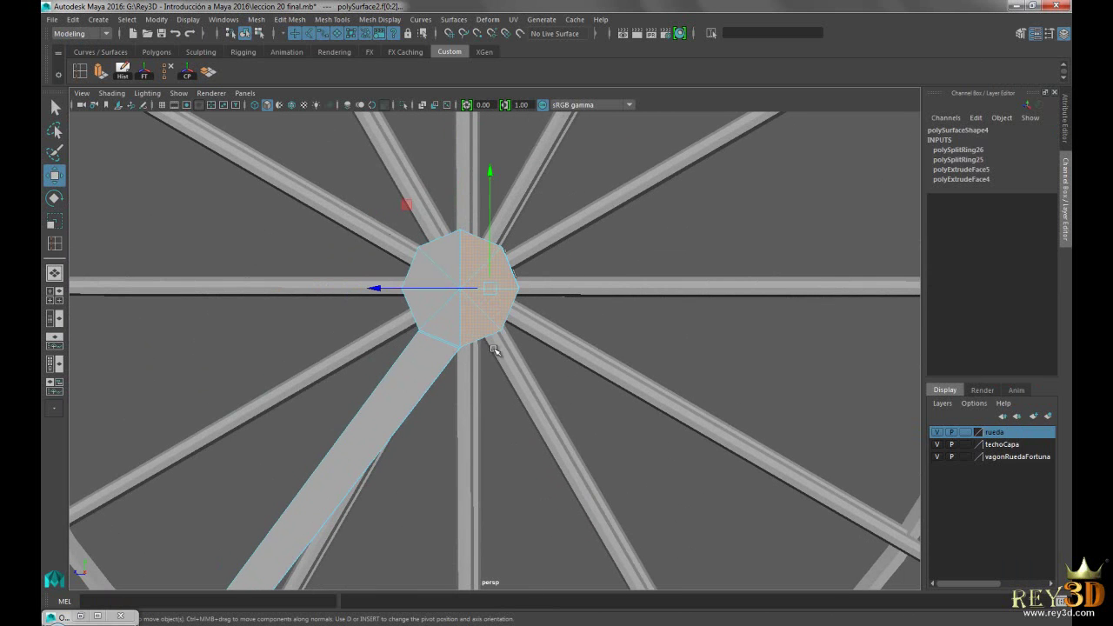
Clear the face selection, return to Object Mode and orbit to a frontal wheel view.
{"action": "left_click", "coordinate": [491, 350]}
{"action": "left_click_drag", "start_coordinate": [504, 315], "coordinate": [472, 308], "text": "alt"}
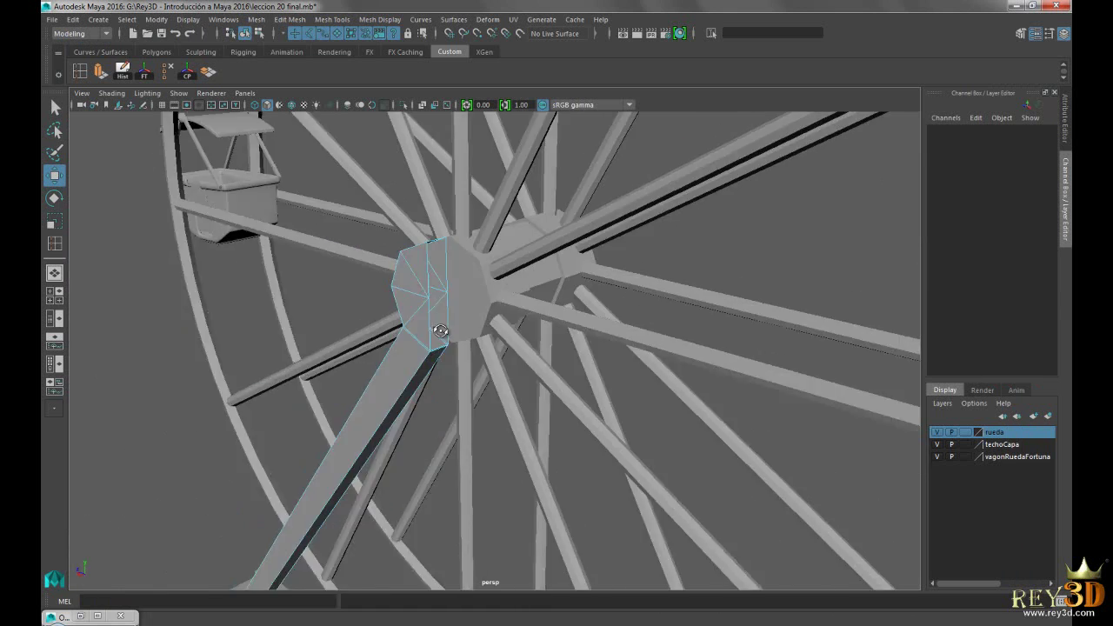
{"action": "right_click", "coordinate": [418, 280]}
{"action": "left_click", "coordinate": [461, 261]}
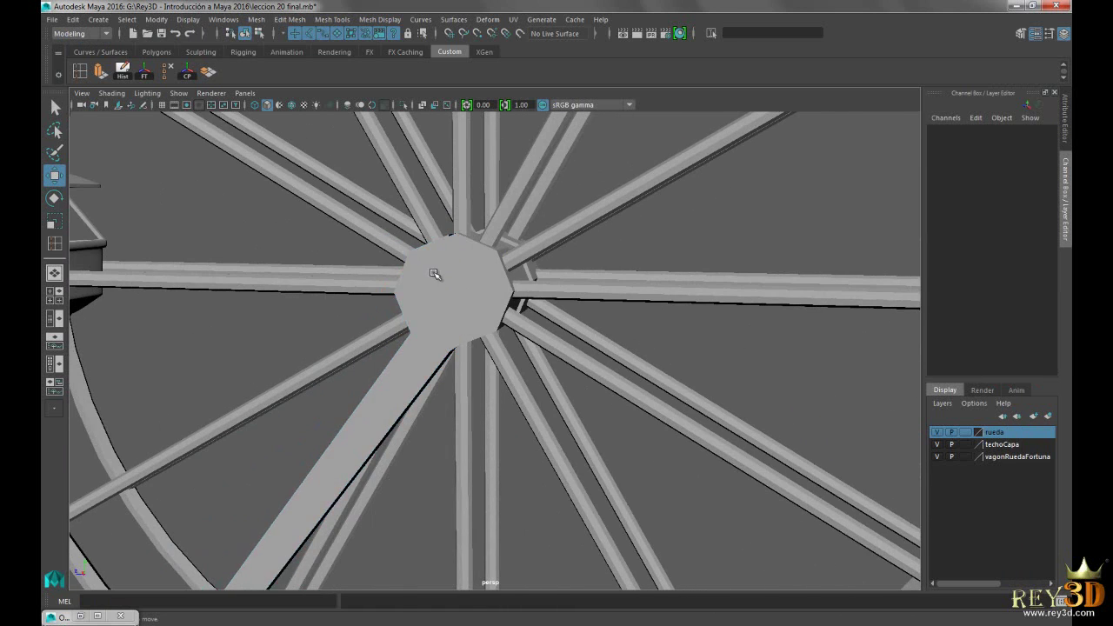
{"action": "mouse_move", "coordinate": [676, 365]}
{"action": "left_mouse_down", "text": "alt"}
{"action": "mouse_move", "coordinate": [556, 389]}
{"action": "mouse_move", "coordinate": [488, 340]}
{"action": "mouse_move", "coordinate": [711, 437]}
{"action": "left_mouse_up", "text": "alt"}
{"action": "left_click_drag", "start_coordinate": [487, 327], "coordinate": [457, 350], "text": "alt"}
{"action": "left_click_drag", "start_coordinate": [452, 361], "coordinate": [237, 495], "text": "alt"}
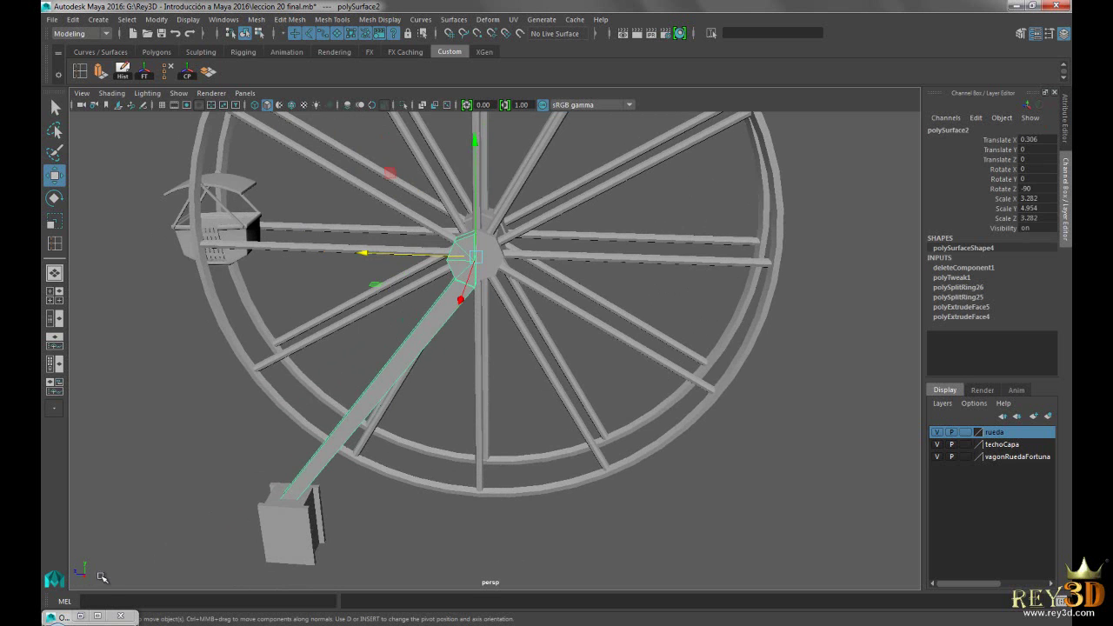
{"action": "mouse_move", "coordinate": [514, 313]}
{"action": "left_mouse_down", "text": "alt"}
{"action": "mouse_move", "coordinate": [509, 304]}
{"action": "mouse_move", "coordinate": [577, 291]}
{"action": "mouse_move", "coordinate": [550, 330]}
{"action": "left_mouse_up", "text": "alt"}
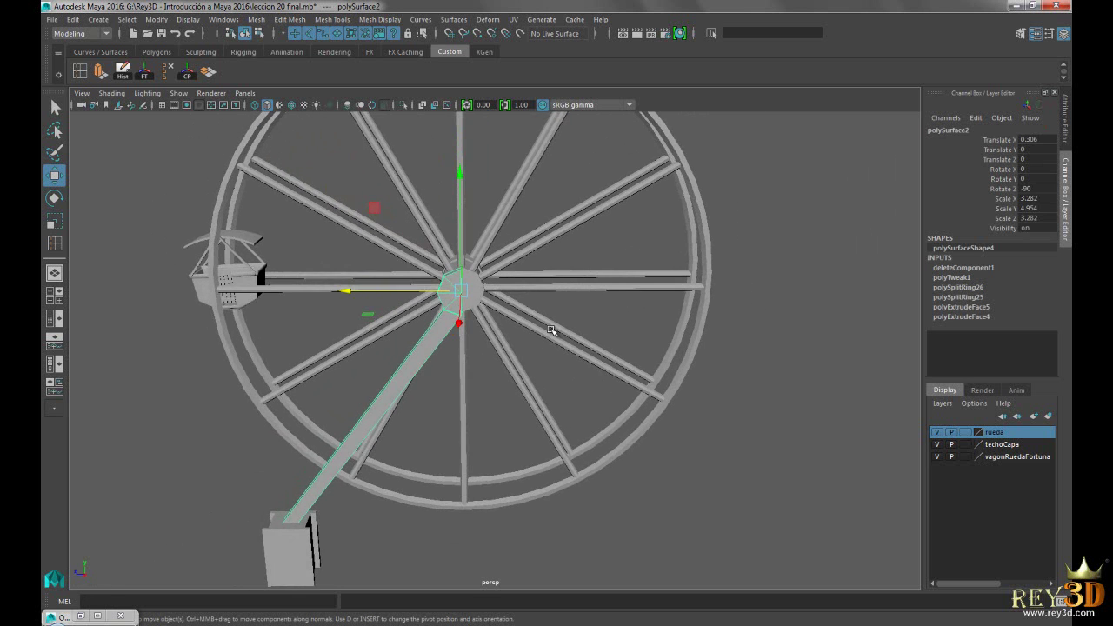
Mirror the support leg along -Z with merging, then view the wheel in smooth preview (3).
{"action": "left_click", "coordinate": [330, 19]}
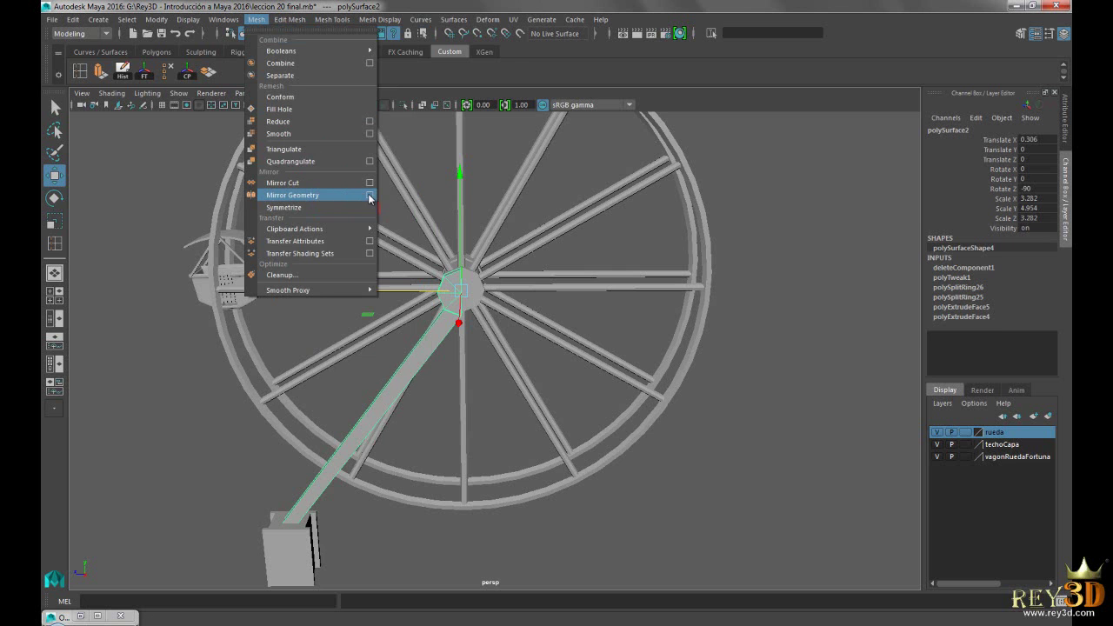
{"action": "left_click", "coordinate": [369, 197]}
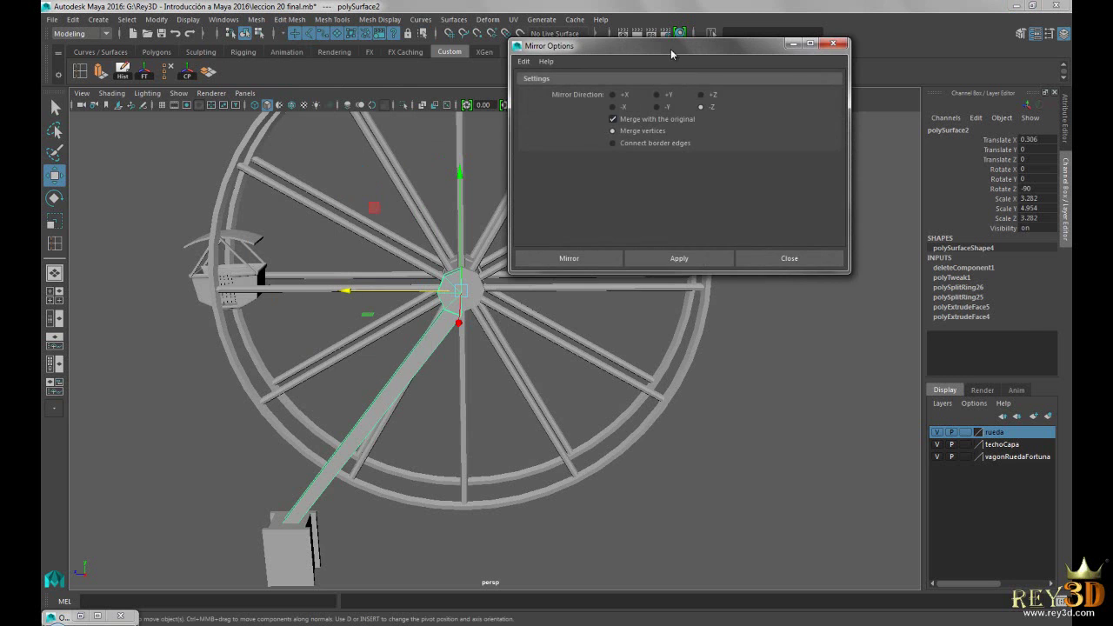
{"action": "left_click_drag", "start_coordinate": [670, 49], "coordinate": [636, 51]}
{"action": "left_click", "coordinate": [534, 258]}
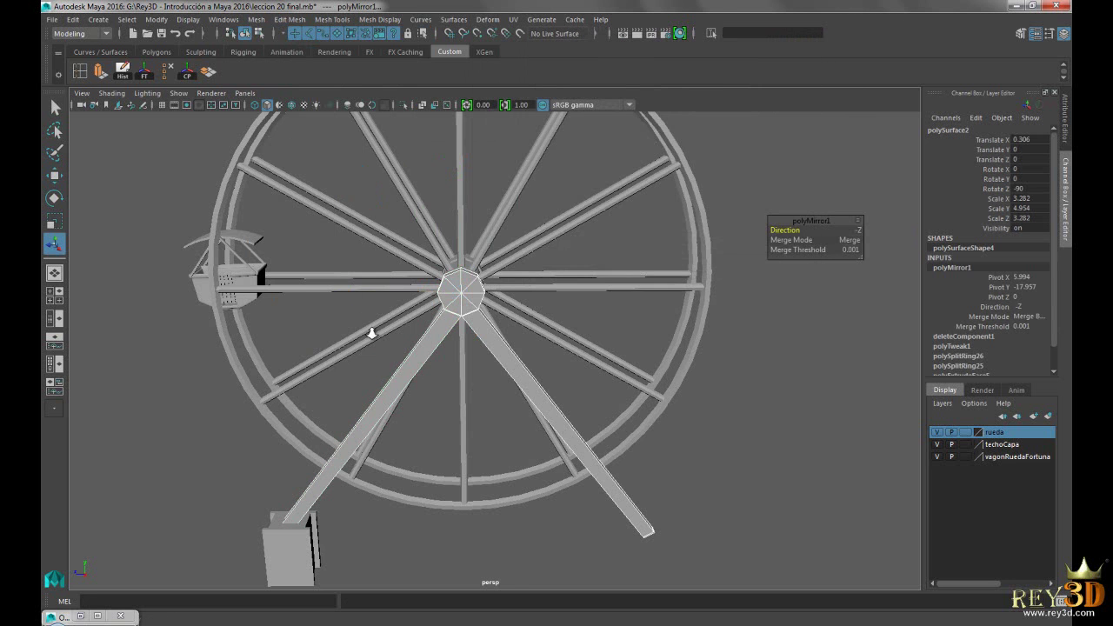
{"action": "scroll", "coordinate": [579, 385], "scroll_direction": "up", "scroll_amount": 2}
{"action": "scroll", "coordinate": [521, 305], "scroll_direction": "up", "scroll_amount": 2}
{"action": "scroll", "coordinate": [563, 311], "scroll_direction": "up", "scroll_amount": 2}
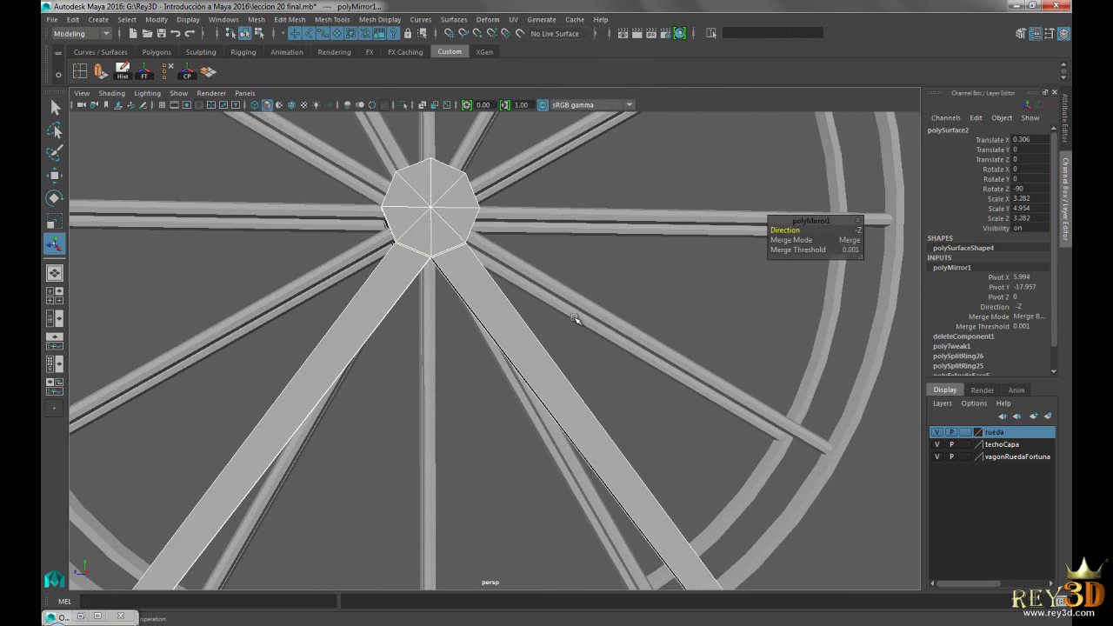
{"action": "key", "text": "3"}
{"action": "left_click", "coordinate": [630, 280]}
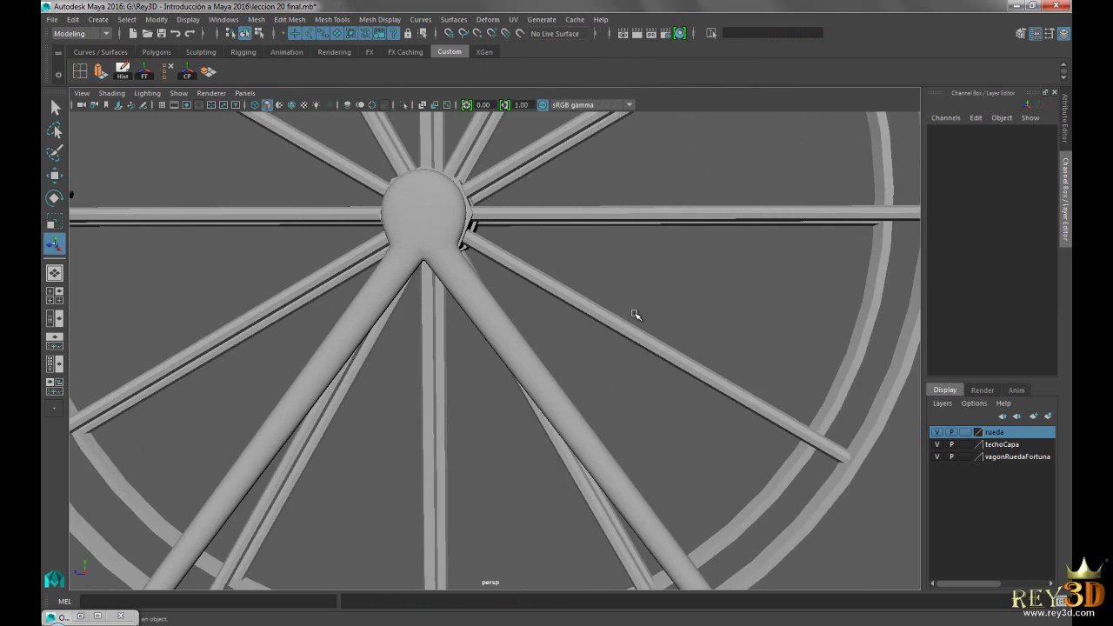
{"action": "scroll", "coordinate": [636, 314], "scroll_direction": "down", "scroll_amount": 5}
{"action": "mouse_move", "coordinate": [616, 340]}
{"action": "left_mouse_down", "text": "alt"}
{"action": "mouse_move", "coordinate": [653, 280]}
{"action": "mouse_move", "coordinate": [625, 303]}
{"action": "mouse_move", "coordinate": [466, 233]}
{"action": "left_mouse_up", "text": "alt"}
{"action": "left_click_drag", "start_coordinate": [465, 277], "coordinate": [487, 287], "text": "alt"}
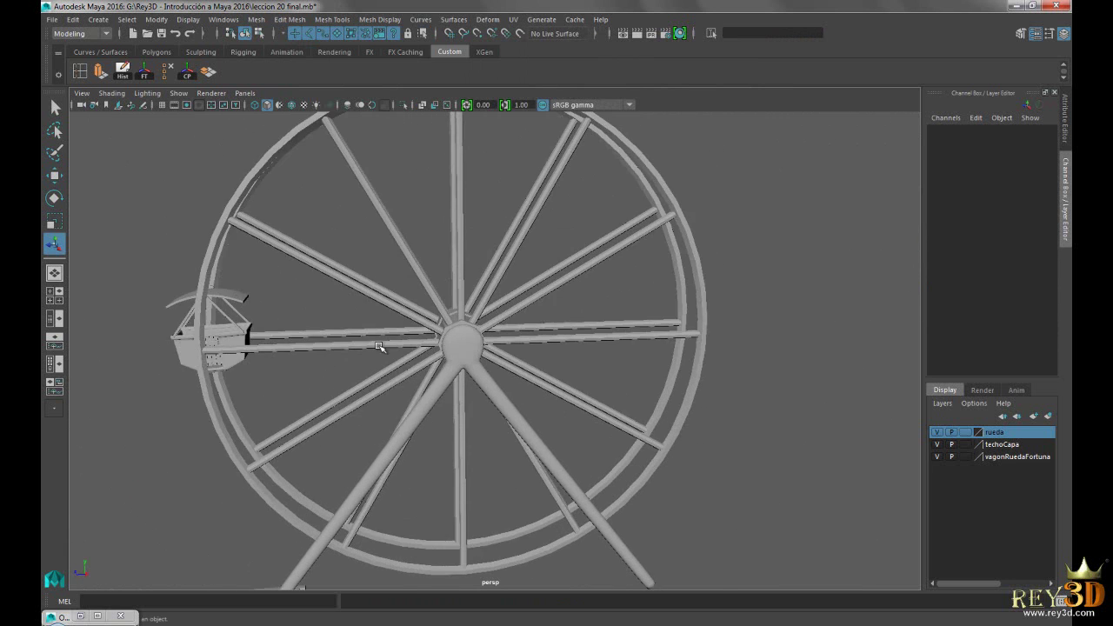
{"action": "scroll", "coordinate": [550, 368], "scroll_direction": "up", "scroll_amount": 4}
{"action": "left_click_drag", "start_coordinate": [550, 368], "coordinate": [530, 335], "text": "alt"}
{"action": "scroll", "coordinate": [520, 366], "scroll_direction": "up", "scroll_amount": 2}
{"action": "scroll", "coordinate": [520, 366], "scroll_direction": "up", "scroll_amount": 1}
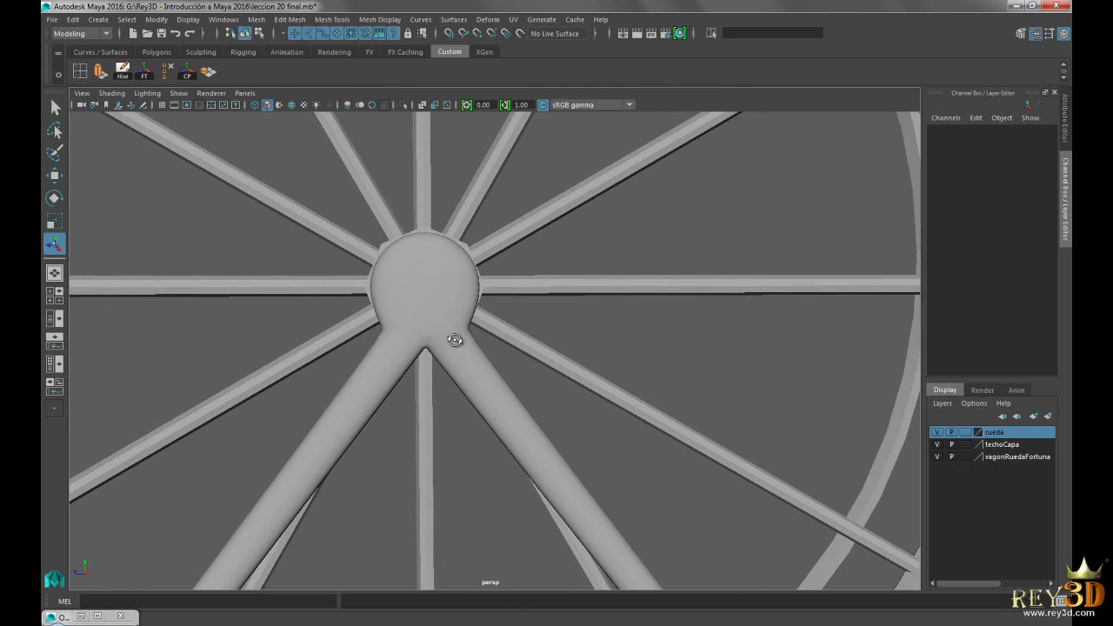
{"action": "scroll", "coordinate": [454, 347], "scroll_direction": "up", "scroll_amount": 1}
{"action": "left_click", "coordinate": [402, 253]}
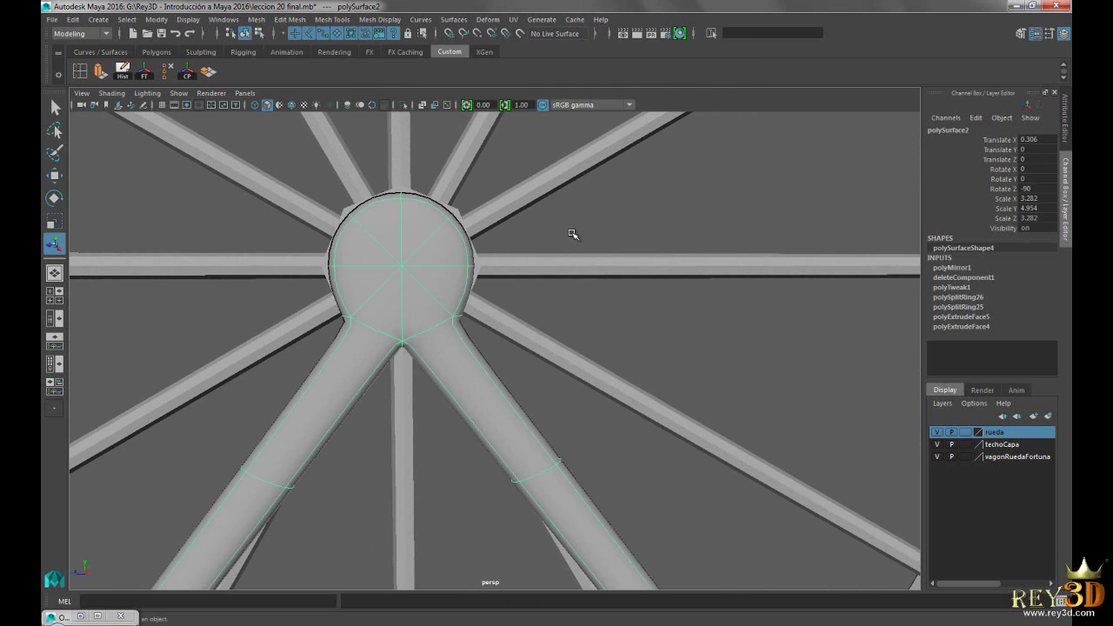
{"action": "left_click", "coordinate": [388, 225], "text": "shift"}
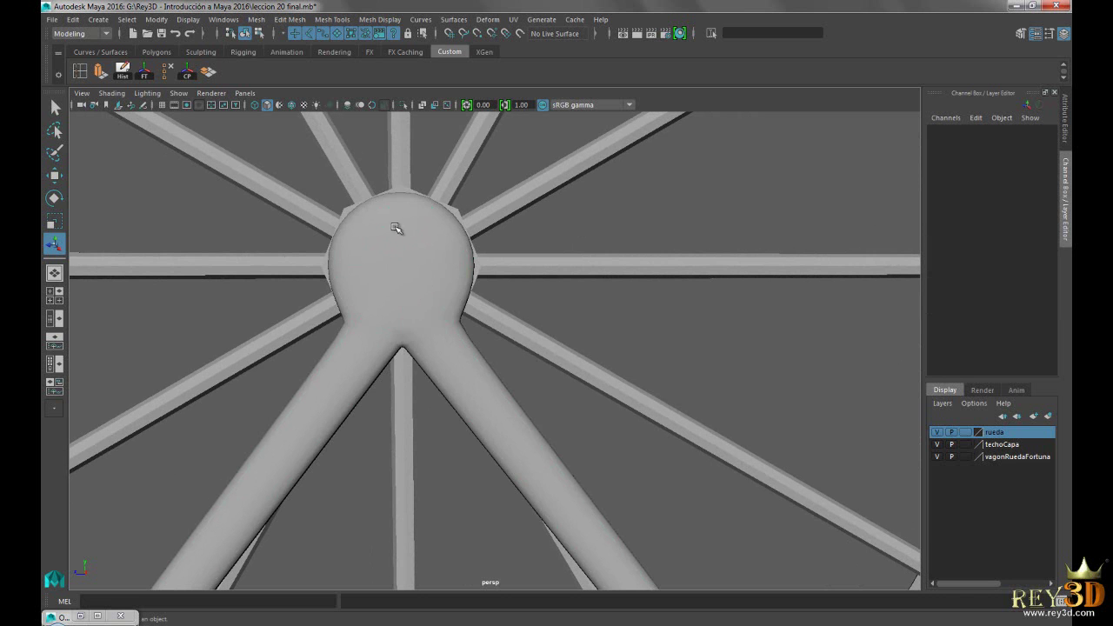
{"action": "left_click", "coordinate": [392, 224]}
{"action": "key", "text": "1"}
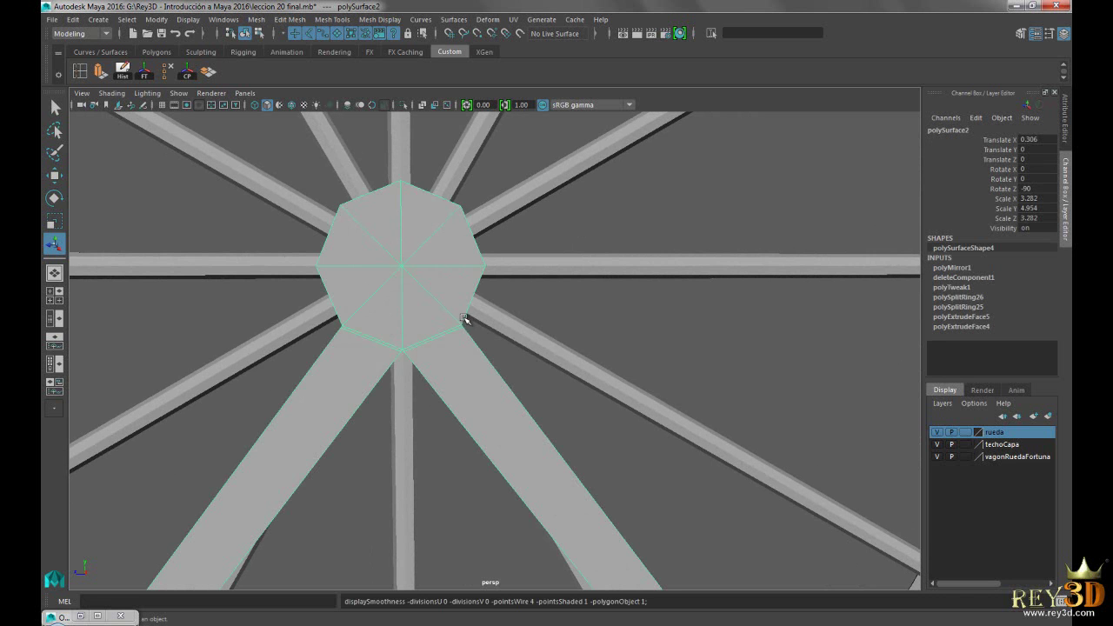
{"action": "key", "text": "3"}
{"action": "left_click", "coordinate": [735, 353]}
{"action": "mouse_move", "coordinate": [736, 353]}
{"action": "left_mouse_down", "text": "alt"}
{"action": "mouse_move", "coordinate": [454, 335]}
{"action": "mouse_move", "coordinate": [535, 343]}
{"action": "mouse_move", "coordinate": [592, 388]}
{"action": "mouse_move", "coordinate": [522, 348]}
{"action": "mouse_move", "coordinate": [492, 313]}
{"action": "mouse_move", "coordinate": [366, 290]}
{"action": "left_mouse_up", "text": "alt"}
{"action": "scroll", "coordinate": [365, 290], "scroll_direction": "up", "scroll_amount": 3}
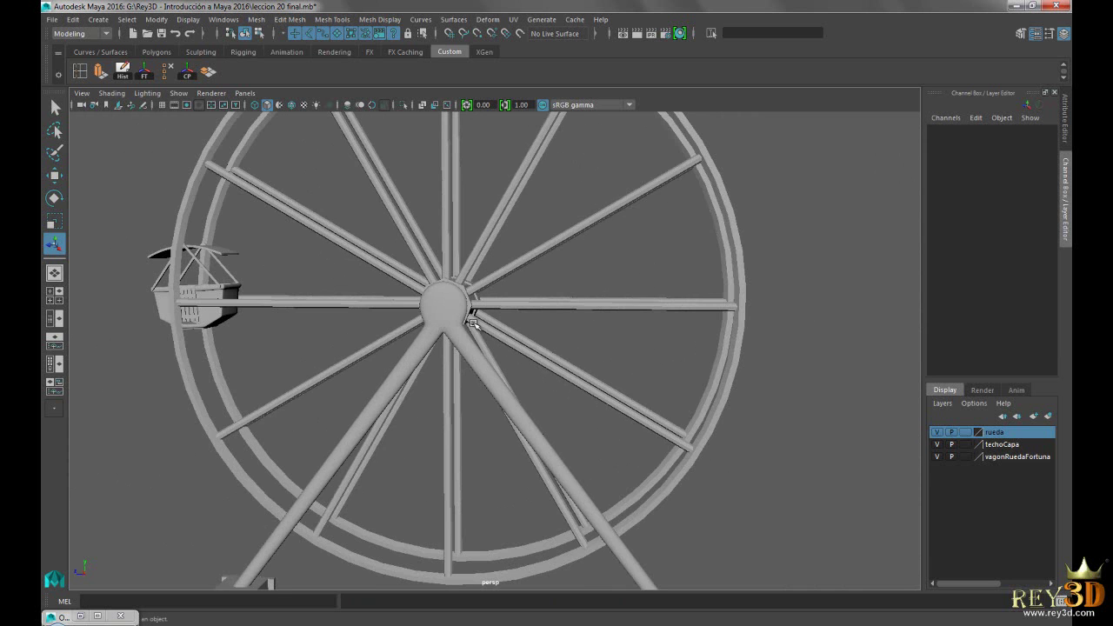
{"action": "left_click", "coordinate": [526, 396]}
{"action": "middle_click_drag", "start_coordinate": [650, 420], "coordinate": [773, 366], "text": "alt"}
{"action": "left_click", "coordinate": [773, 366]}
{"action": "scroll", "coordinate": [782, 494], "scroll_direction": "down", "scroll_amount": 2}
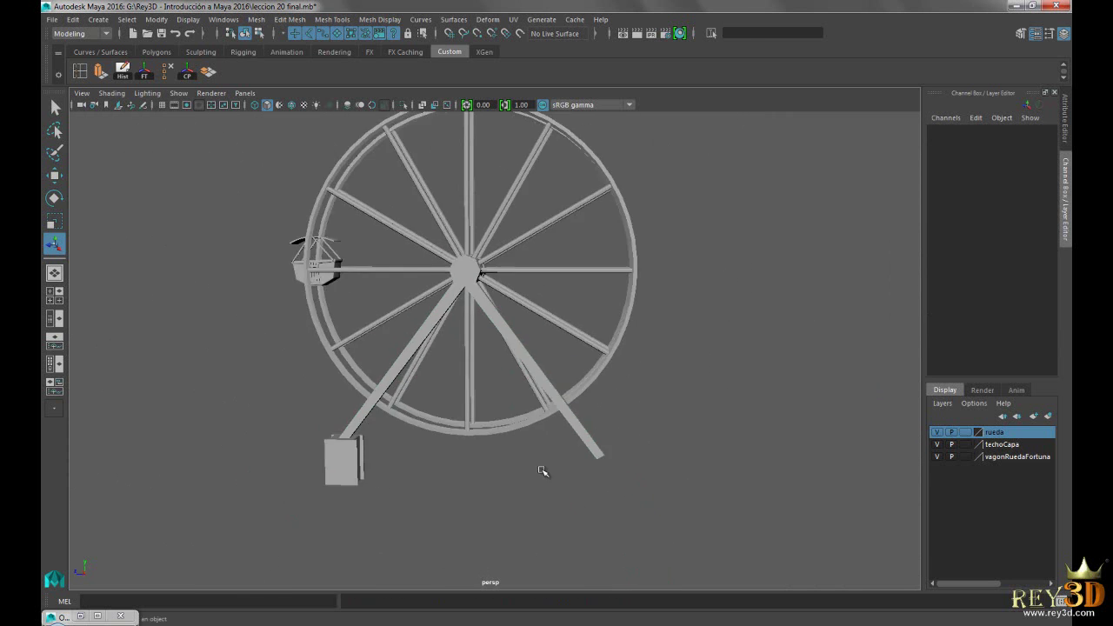
{"action": "middle_click_drag", "start_coordinate": [541, 467], "coordinate": [569, 380], "text": "alt"}
Duplicate the left base block pCube9 using a Dupl shelf button.
{"action": "left_click", "coordinate": [382, 396]}
{"action": "left_click_drag", "start_coordinate": [633, 429], "coordinate": [646, 373], "text": "alt"}
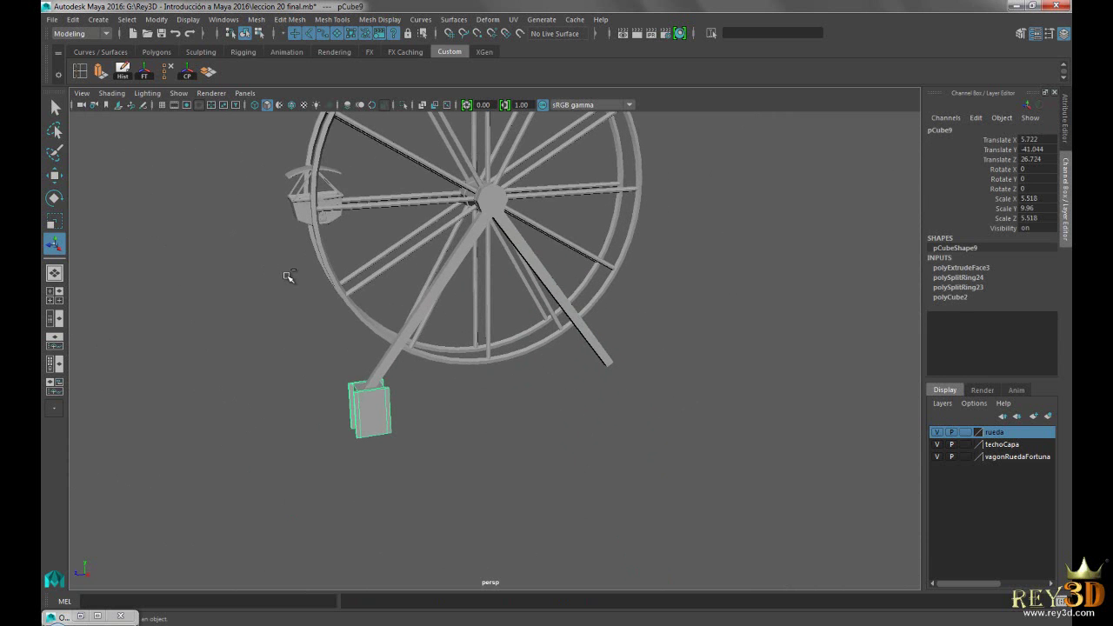
{"action": "left_click", "coordinate": [73, 19]}
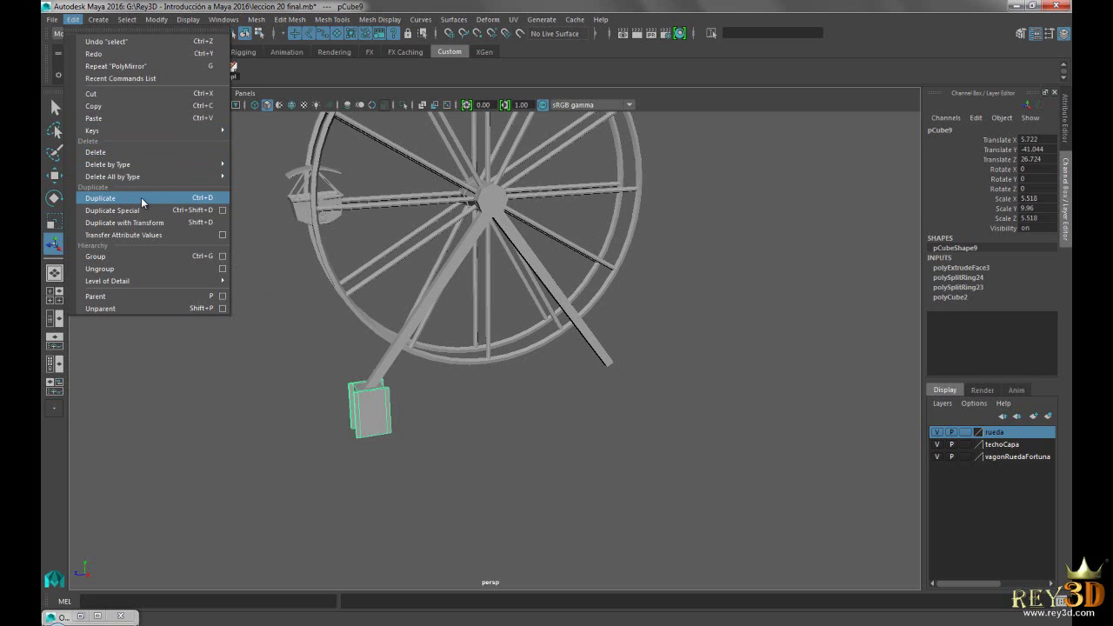
{"action": "left_click", "coordinate": [73, 19]}
{"action": "left_click", "coordinate": [231, 72]}
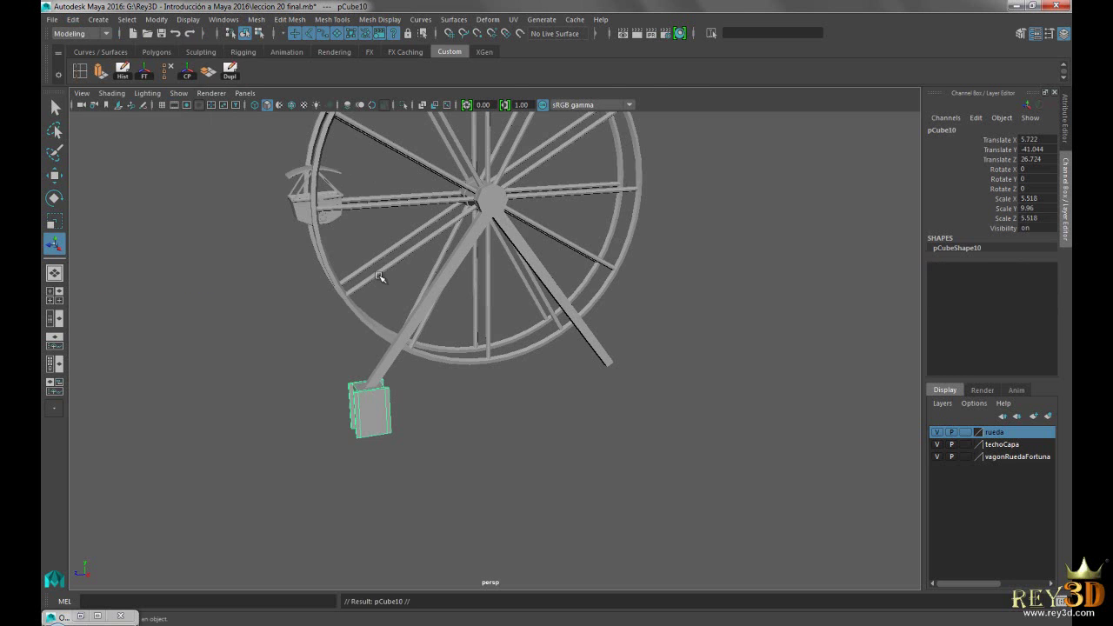
In the maximized side view, move pCube10 along Z until it sits under the right leg.
{"action": "left_click_drag", "start_coordinate": [708, 383], "coordinate": [641, 380], "text": "alt"}
{"action": "key", "text": "w"}
{"action": "key", "text": "space"}
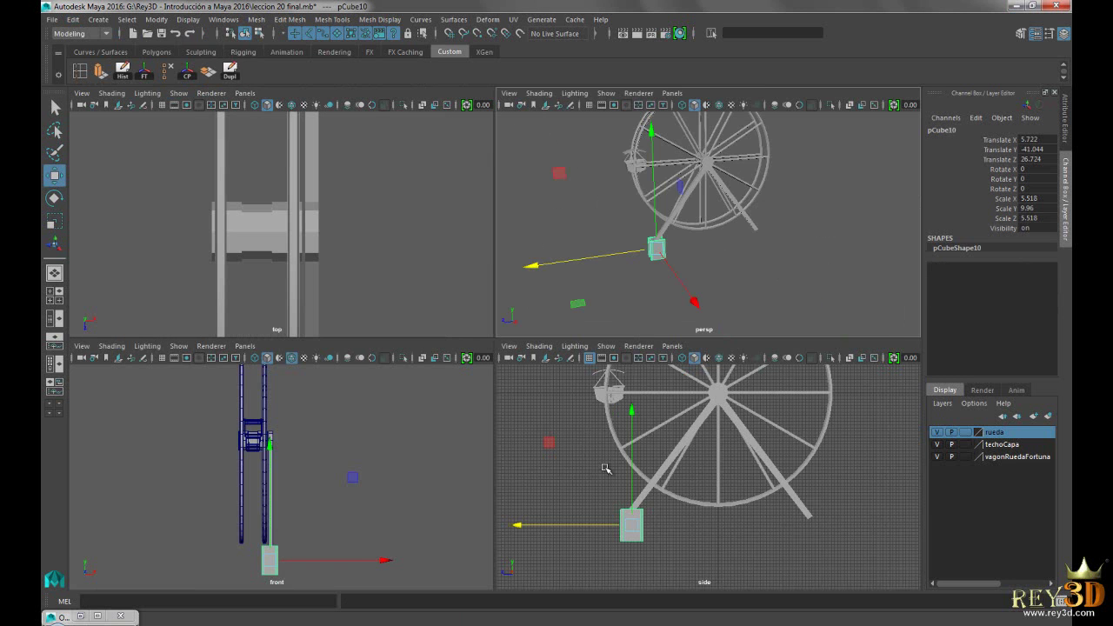
{"action": "key", "text": "space"}
{"action": "scroll", "coordinate": [627, 475], "scroll_direction": "up", "scroll_amount": 3}
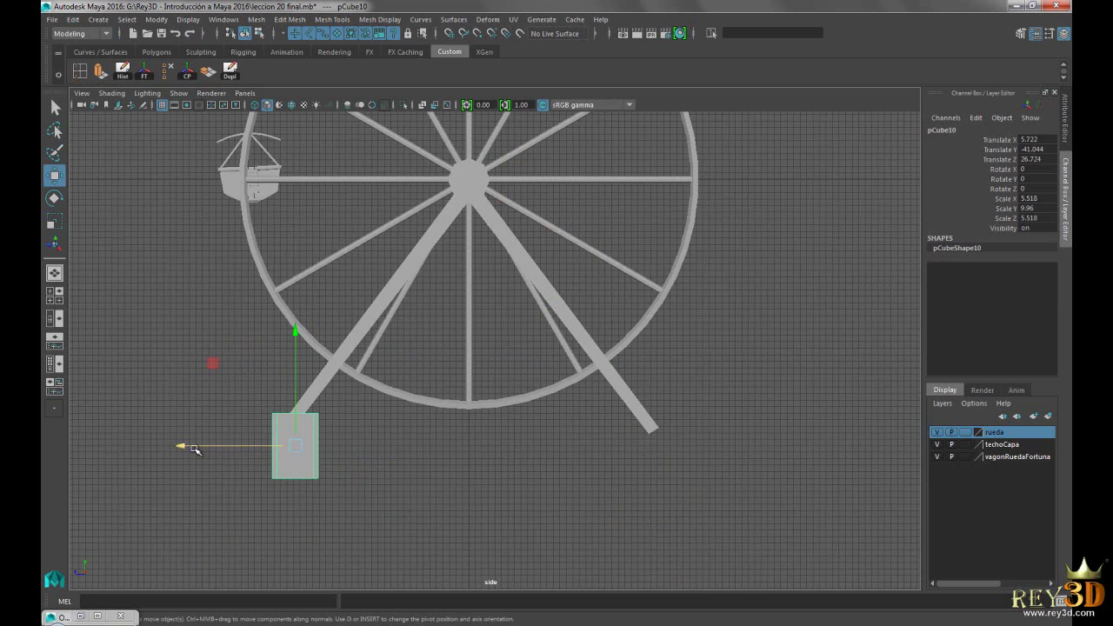
{"action": "left_click_drag", "start_coordinate": [195, 450], "coordinate": [545, 449]}
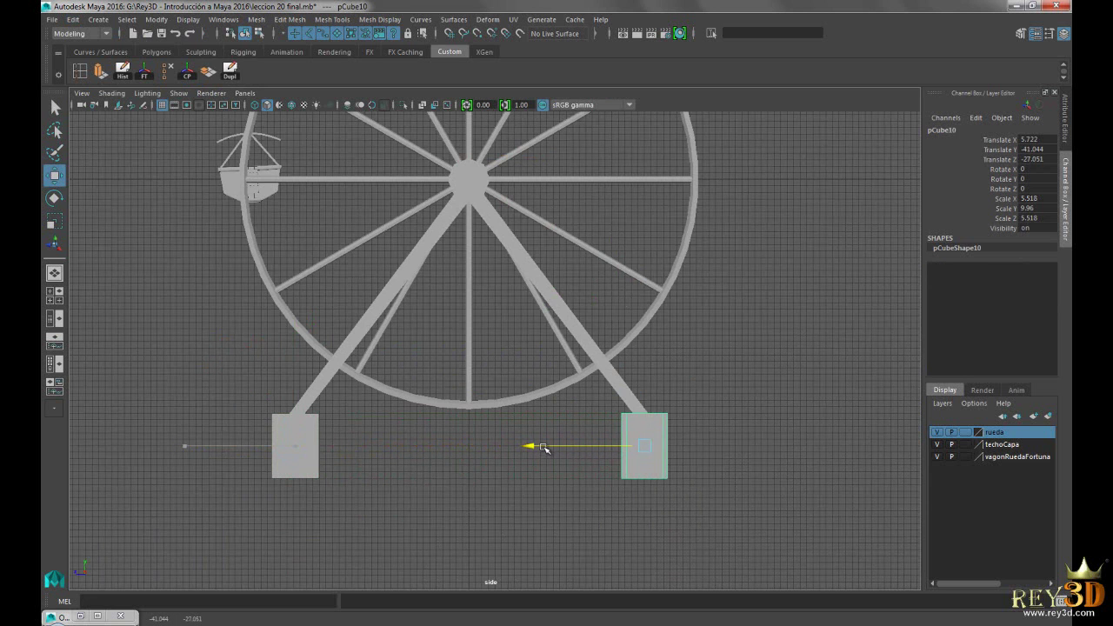
{"action": "left_click", "coordinate": [291, 104]}
{"action": "scroll", "coordinate": [422, 415], "scroll_direction": "up", "scroll_amount": 2}
{"action": "scroll", "coordinate": [522, 406], "scroll_direction": "up", "scroll_amount": 3}
{"action": "middle_click_drag", "start_coordinate": [522, 405], "coordinate": [520, 400], "text": "alt"}
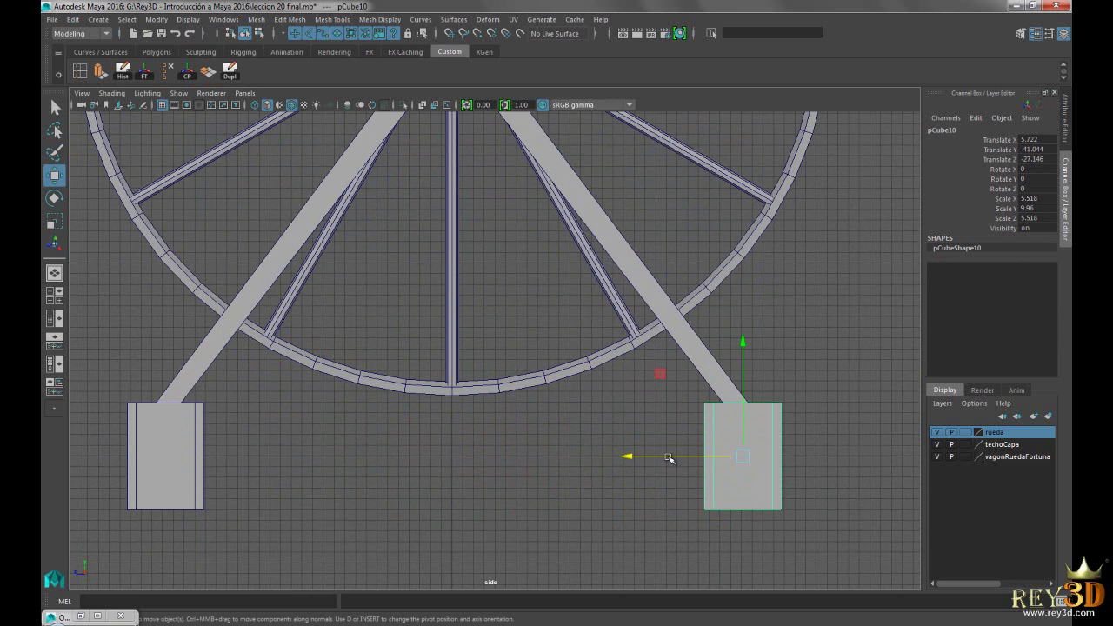
{"action": "left_click_drag", "start_coordinate": [634, 458], "coordinate": [624, 457]}
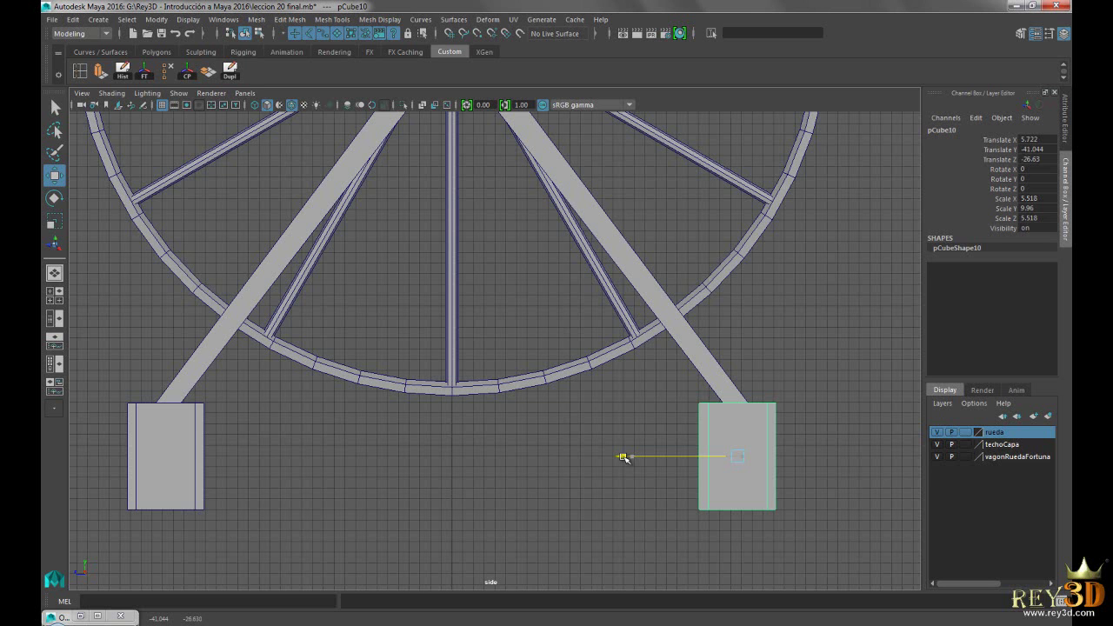
{"action": "left_click", "coordinate": [554, 441]}
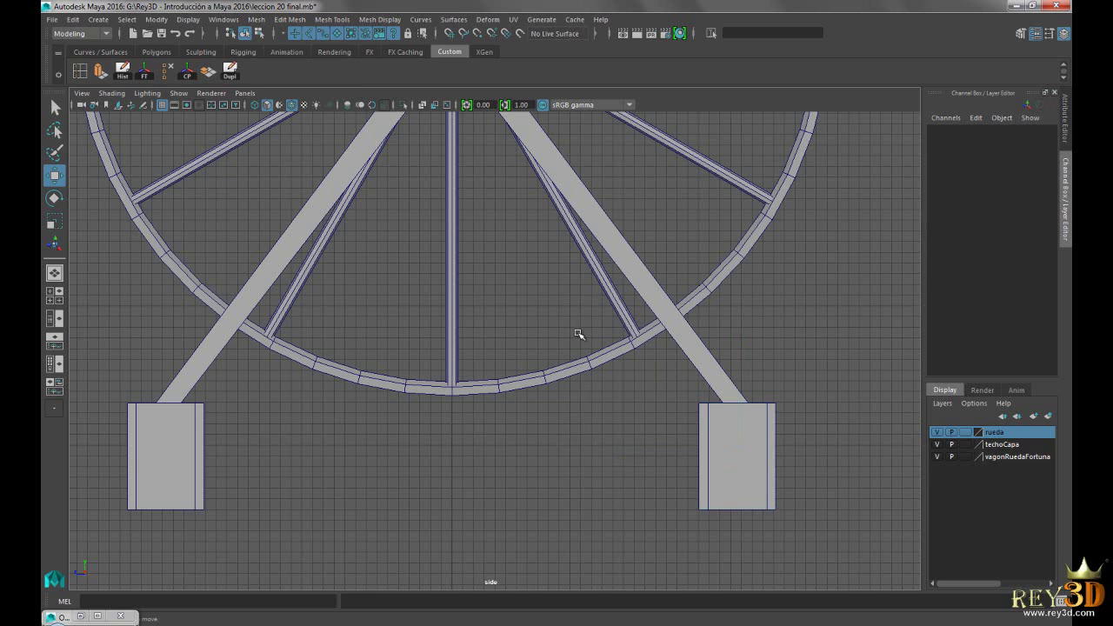
Return to the perspective view, orbit around the wheel and bring up the reference photo.
{"action": "key", "text": "space"}
{"action": "key", "text": "space"}
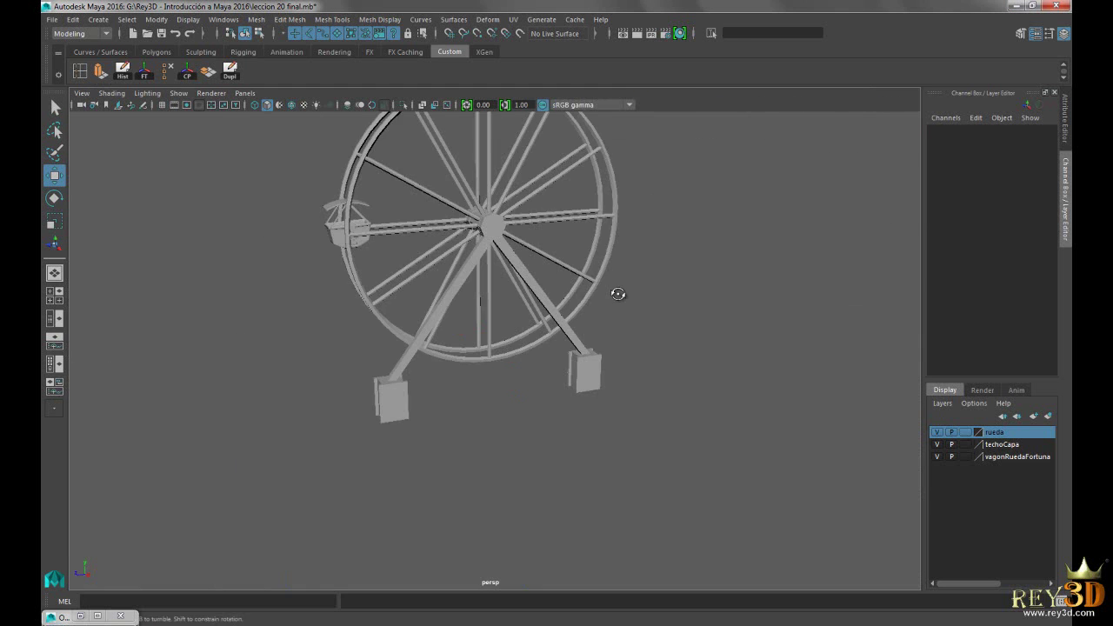
{"action": "mouse_move", "coordinate": [611, 288]}
{"action": "left_mouse_down", "text": "alt"}
{"action": "mouse_move", "coordinate": [574, 273]}
{"action": "mouse_move", "coordinate": [618, 273]}
{"action": "mouse_move", "coordinate": [566, 268]}
{"action": "mouse_move", "coordinate": [693, 264]}
{"action": "mouse_move", "coordinate": [579, 254]}
{"action": "left_mouse_up", "text": "alt"}
{"action": "scroll", "coordinate": [579, 254], "scroll_direction": "up", "scroll_amount": 3}
{"action": "middle_click_drag", "start_coordinate": [579, 254], "coordinate": [630, 314], "text": "alt"}
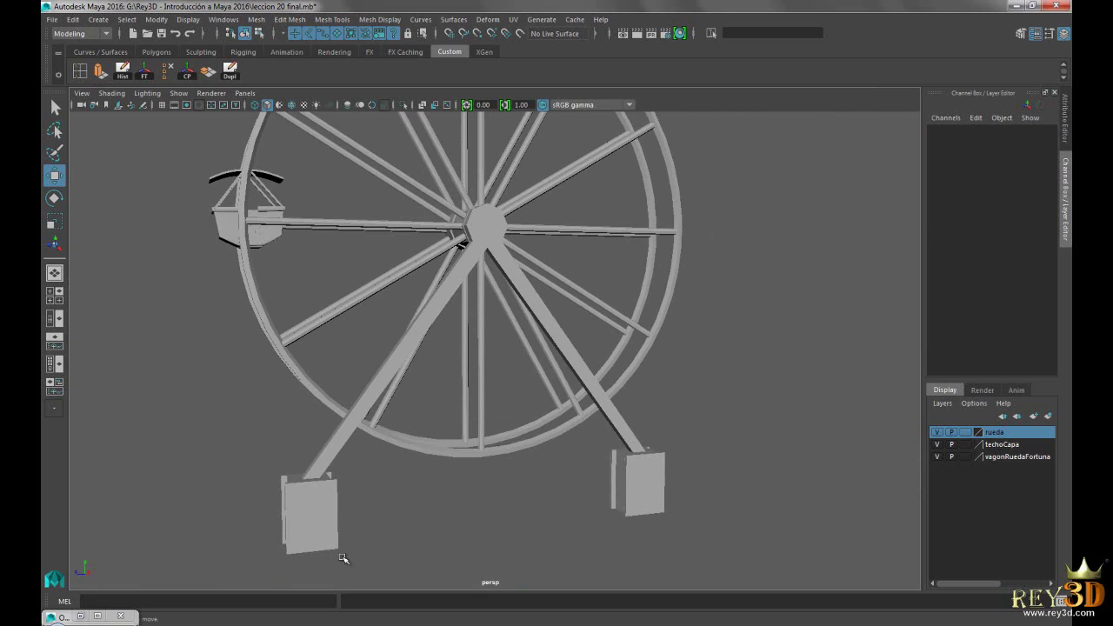
{"action": "left_click", "coordinate": [419, 621]}
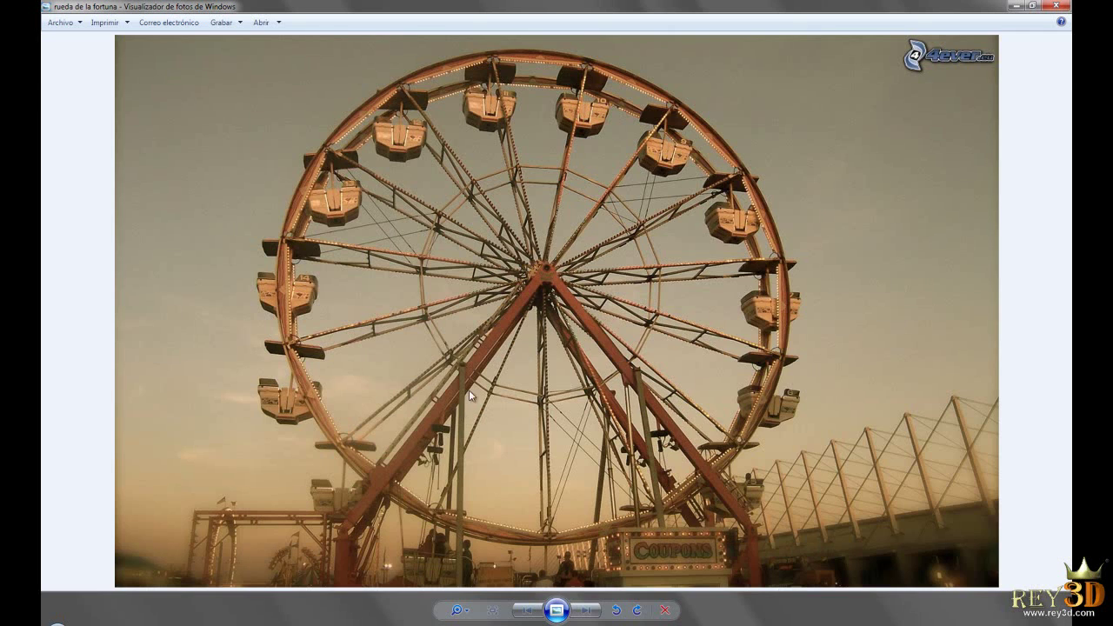
Zoom in and out on the reference photo's hub, then switch back to Maya.
{"action": "scroll", "coordinate": [520, 336], "scroll_direction": "up", "scroll_amount": 5}
{"action": "scroll", "coordinate": [520, 334], "scroll_direction": "down", "scroll_amount": 2}
{"action": "scroll", "coordinate": [536, 363], "scroll_direction": "up", "scroll_amount": 4}
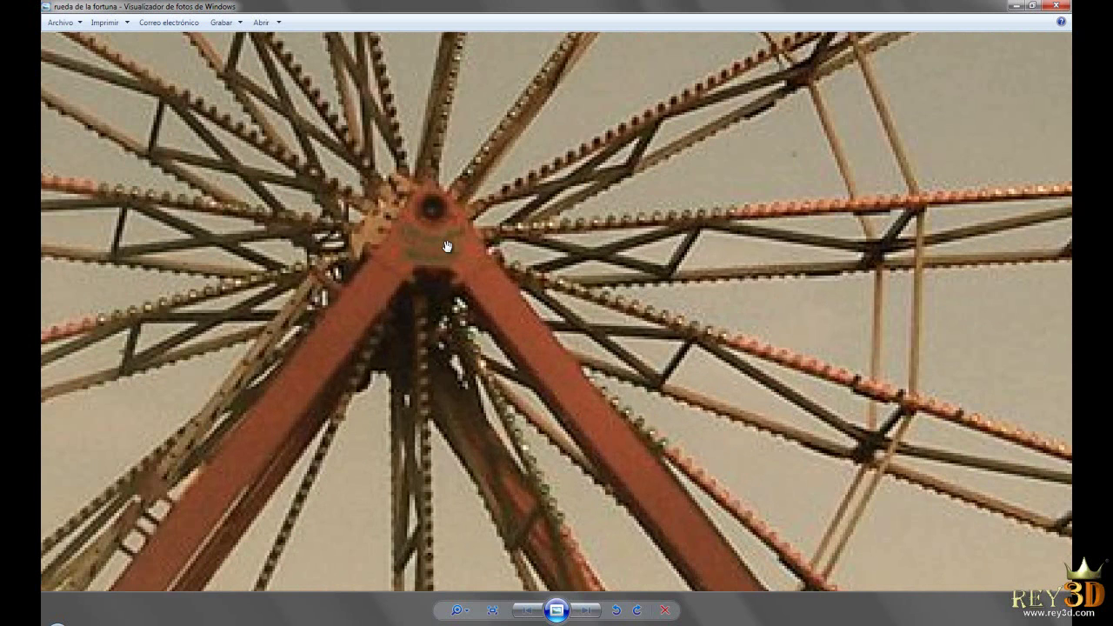
{"action": "scroll", "coordinate": [447, 247], "scroll_direction": "down", "scroll_amount": 3}
{"action": "scroll", "coordinate": [511, 300], "scroll_direction": "down", "scroll_amount": 2}
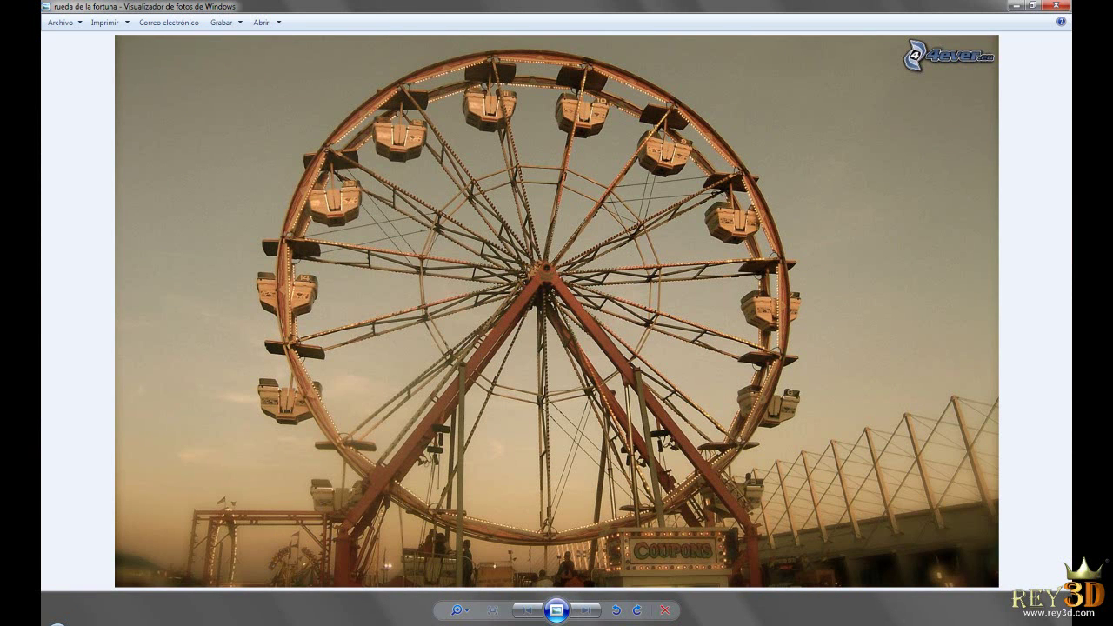
{"action": "key", "text": "alt+Tab"}
Orbit the Maya scene, briefly selecting and deselecting the wheel.
{"action": "mouse_move", "coordinate": [447, 368]}
{"action": "left_mouse_down", "text": "alt"}
{"action": "mouse_move", "coordinate": [514, 373]}
{"action": "mouse_move", "coordinate": [501, 369]}
{"action": "mouse_move", "coordinate": [535, 344]}
{"action": "mouse_move", "coordinate": [474, 269]}
{"action": "left_mouse_up", "text": "alt"}
{"action": "left_click", "coordinate": [586, 360]}
{"action": "left_click", "coordinate": [703, 320]}
{"action": "mouse_move", "coordinate": [610, 271]}
{"action": "left_mouse_down", "text": "alt"}
{"action": "mouse_move", "coordinate": [588, 314]}
{"action": "mouse_move", "coordinate": [622, 313]}
{"action": "mouse_move", "coordinate": [460, 283]}
{"action": "left_mouse_up", "text": "alt"}
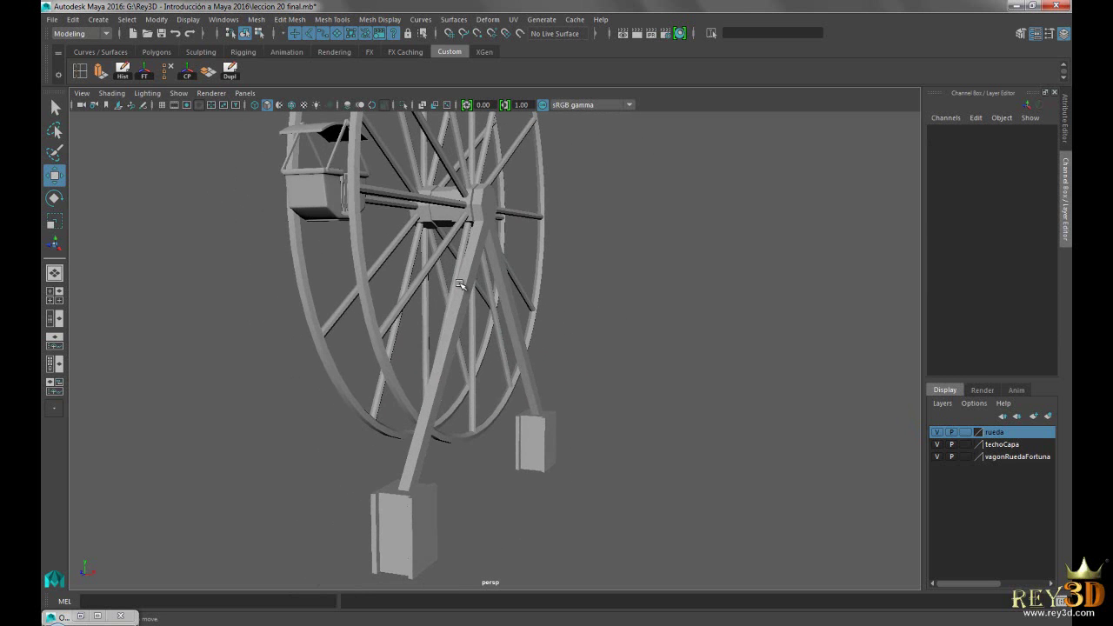
Inspect the legs mesh and both base blocks by selecting each in turn.
{"action": "left_click", "coordinate": [482, 339]}
{"action": "mouse_move", "coordinate": [594, 421]}
{"action": "left_mouse_down", "text": "alt"}
{"action": "mouse_move", "coordinate": [547, 415]}
{"action": "mouse_move", "coordinate": [430, 468]}
{"action": "left_mouse_up", "text": "alt"}
{"action": "left_click", "coordinate": [338, 493]}
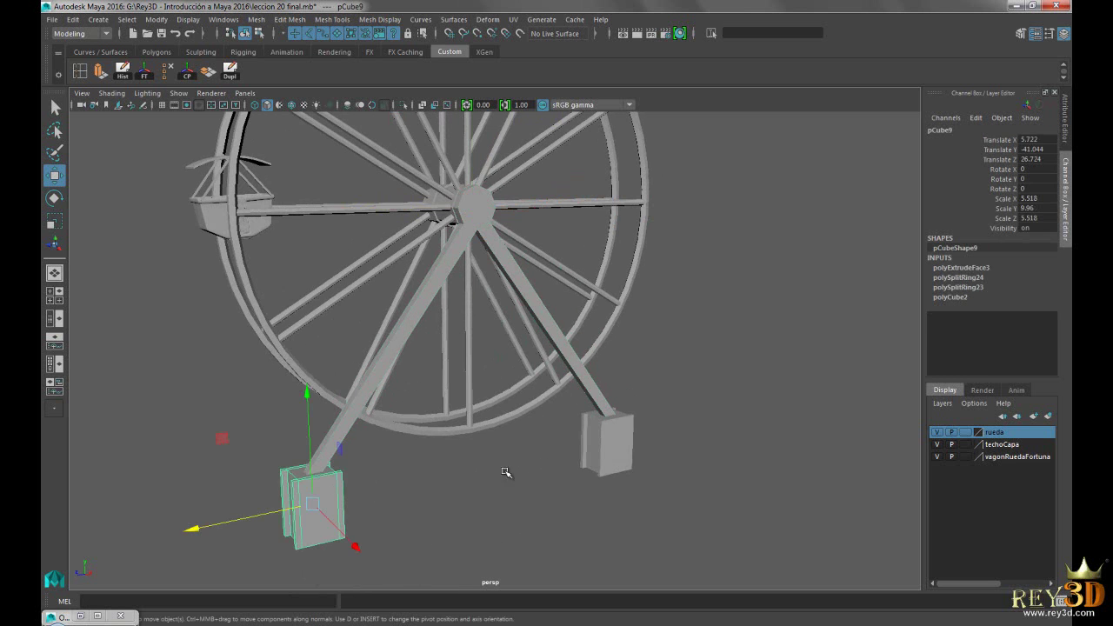
{"action": "left_click", "coordinate": [610, 450]}
{"action": "left_click", "coordinate": [705, 333]}
Orbit head-on around the wheel and legs, then switch to the reference photo.
{"action": "mouse_move", "coordinate": [713, 367]}
{"action": "left_mouse_down", "text": "alt"}
{"action": "mouse_move", "coordinate": [728, 395]}
{"action": "mouse_move", "coordinate": [608, 278]}
{"action": "left_mouse_up", "text": "alt"}
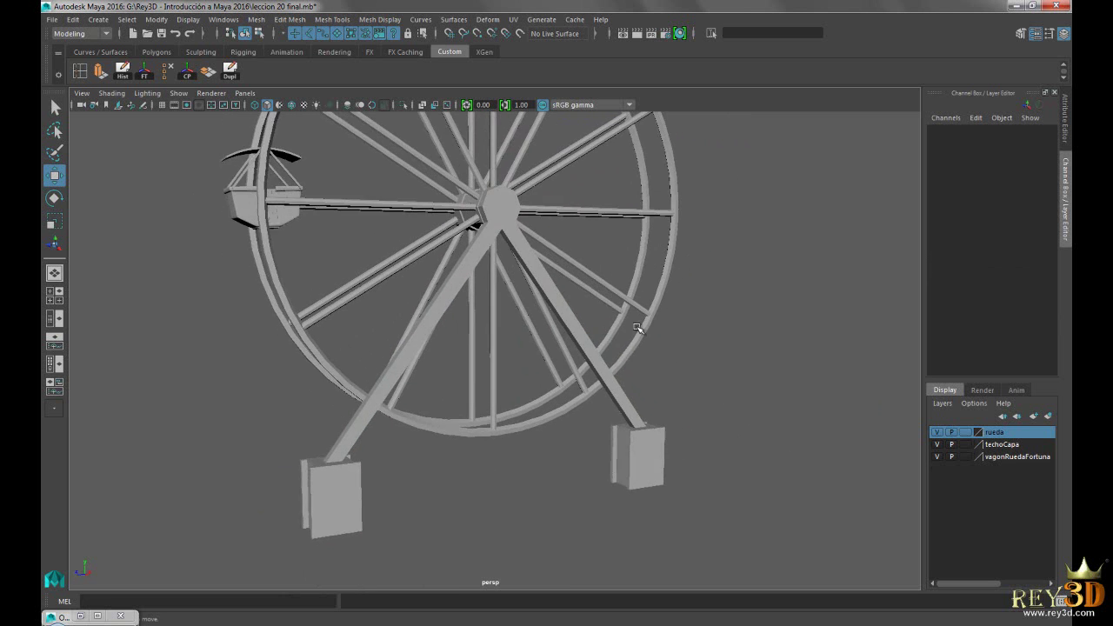
{"action": "scroll", "coordinate": [567, 232], "scroll_direction": "up", "scroll_amount": 3}
{"action": "left_click_drag", "start_coordinate": [566, 231], "coordinate": [548, 343], "text": "alt"}
{"action": "scroll", "coordinate": [676, 323], "scroll_direction": "up", "scroll_amount": 2}
{"action": "scroll", "coordinate": [603, 342], "scroll_direction": "up", "scroll_amount": 2}
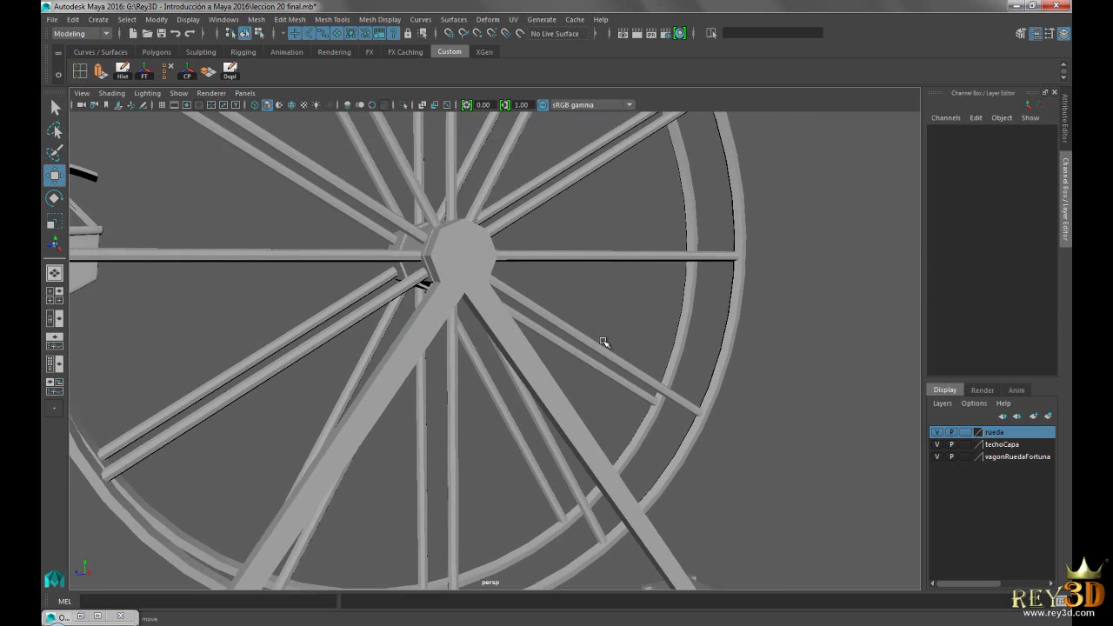
{"action": "scroll", "coordinate": [605, 340], "scroll_direction": "down", "scroll_amount": 3}
{"action": "left_click", "coordinate": [591, 303]}
{"action": "left_click_drag", "start_coordinate": [616, 385], "coordinate": [634, 380], "text": "alt"}
{"action": "left_click", "coordinate": [776, 405]}
{"action": "left_click_drag", "start_coordinate": [776, 406], "coordinate": [607, 321], "text": "alt"}
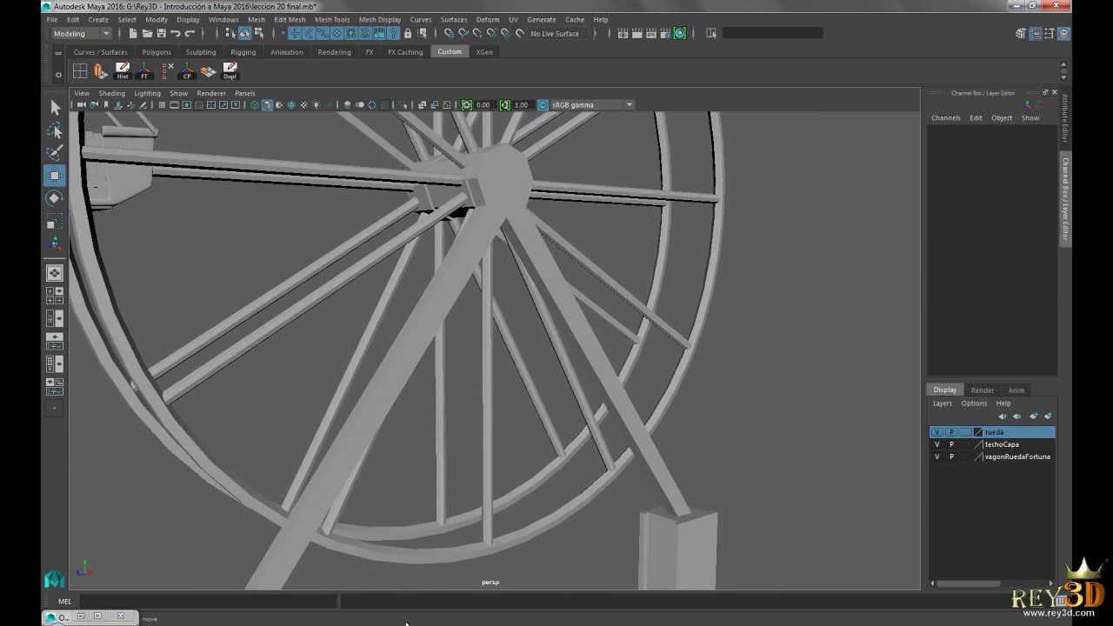
{"action": "key", "text": "alt+Tab"}
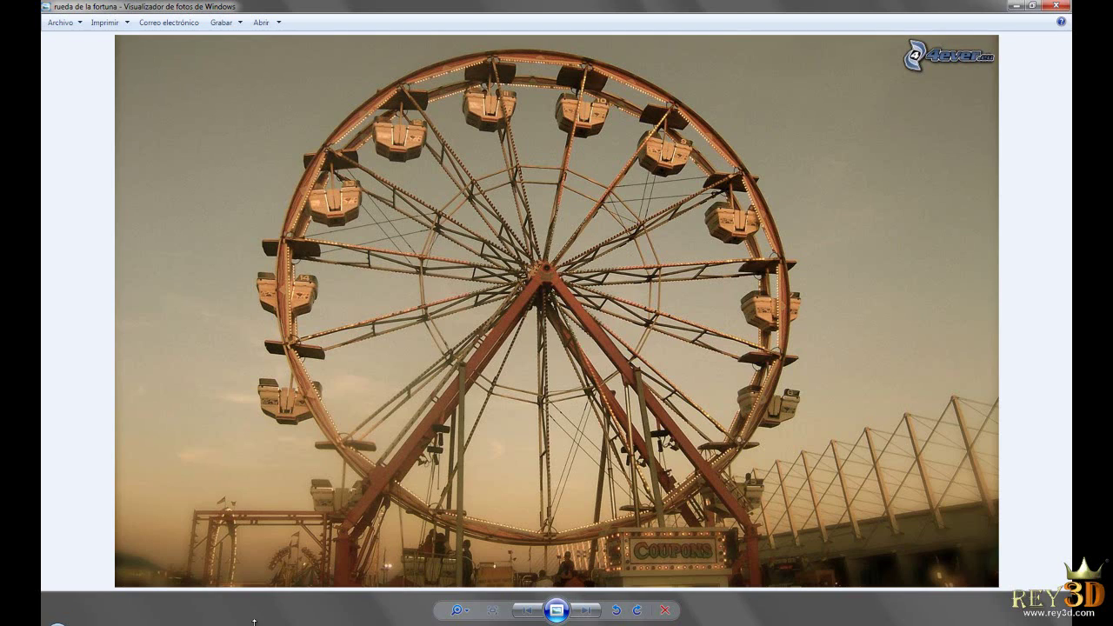
Back in Maya, select the support structure in Edge mode and pick an edge down a leg.
{"action": "key", "text": "alt+Tab"}
{"action": "mouse_move", "coordinate": [552, 339]}
{"action": "left_mouse_down", "text": "alt"}
{"action": "mouse_move", "coordinate": [537, 330]}
{"action": "mouse_move", "coordinate": [522, 216]}
{"action": "mouse_move", "coordinate": [579, 343]}
{"action": "mouse_move", "coordinate": [531, 238]}
{"action": "left_mouse_up", "text": "alt"}
{"action": "left_click", "coordinate": [522, 215]}
{"action": "right_click_drag", "start_coordinate": [531, 238], "coordinate": [533, 218]}
{"action": "mouse_move", "coordinate": [637, 357]}
{"action": "left_mouse_down", "text": "alt"}
{"action": "mouse_move", "coordinate": [524, 373]}
{"action": "mouse_move", "coordinate": [589, 392]}
{"action": "mouse_move", "coordinate": [541, 349]}
{"action": "mouse_move", "coordinate": [519, 400]}
{"action": "mouse_move", "coordinate": [480, 305]}
{"action": "mouse_move", "coordinate": [467, 320]}
{"action": "mouse_move", "coordinate": [666, 304]}
{"action": "left_mouse_up", "text": "alt"}
{"action": "left_click", "coordinate": [538, 346]}
Put the hub-and-legs mesh into edge selection while orbiting to a front view.
{"action": "left_click", "coordinate": [668, 303]}
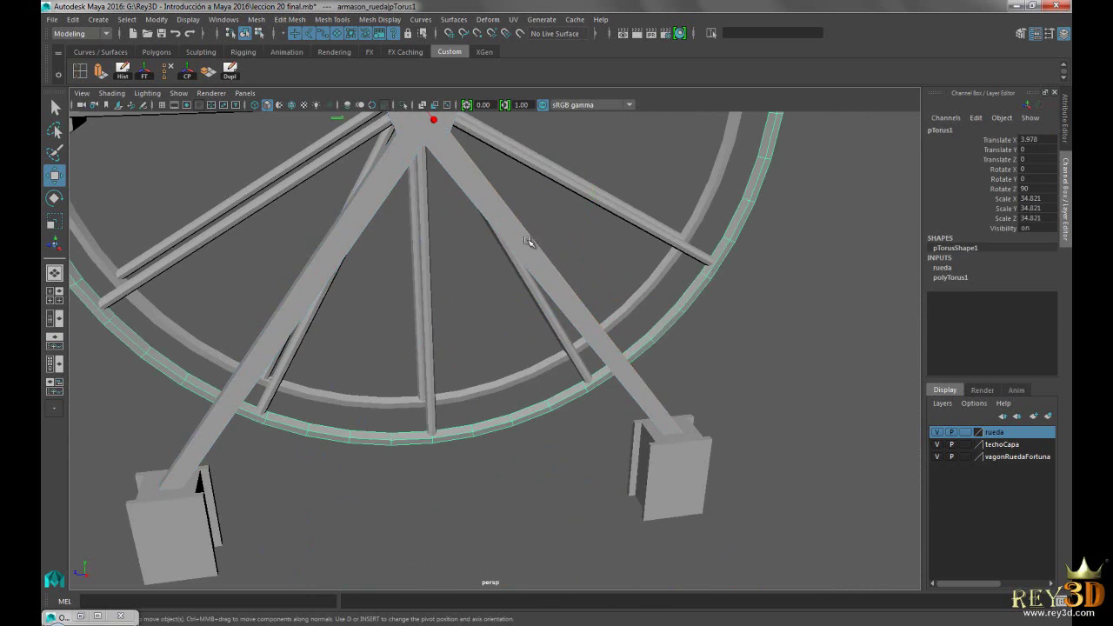
{"action": "left_click_drag", "start_coordinate": [528, 242], "coordinate": [513, 269], "text": "alt"}
{"action": "right_click_drag", "start_coordinate": [513, 270], "coordinate": [511, 245]}
{"action": "left_click_drag", "start_coordinate": [512, 245], "coordinate": [562, 369], "text": "alt"}
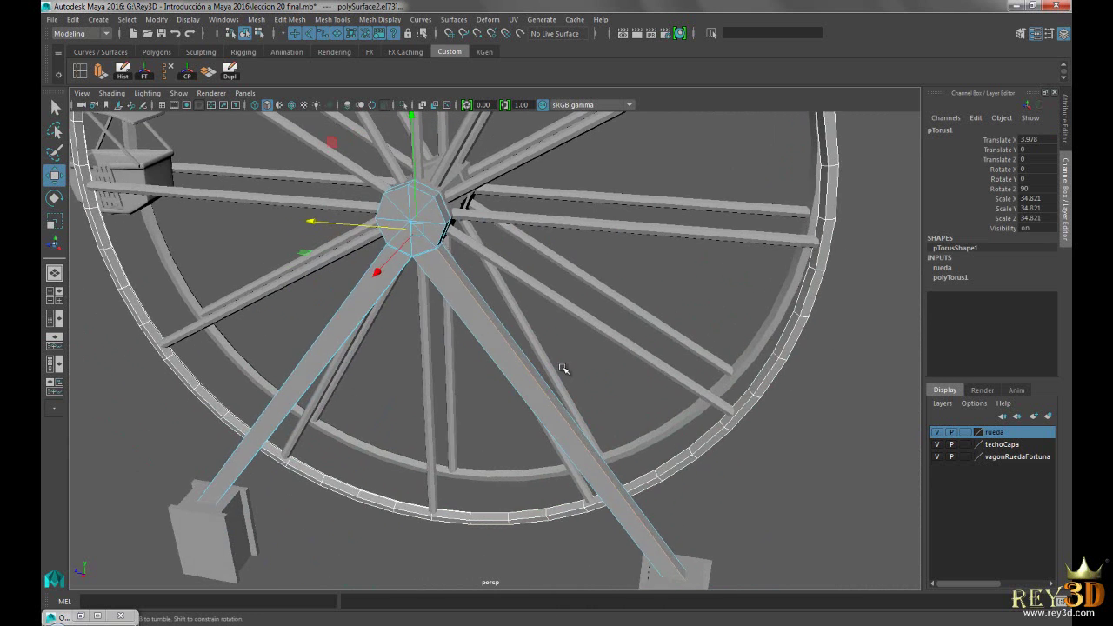
{"action": "mouse_move", "coordinate": [475, 278]}
{"action": "right_mouse_down"}
{"action": "mouse_move", "coordinate": [478, 300]}
{"action": "mouse_move", "coordinate": [509, 263]}
{"action": "right_mouse_up"}
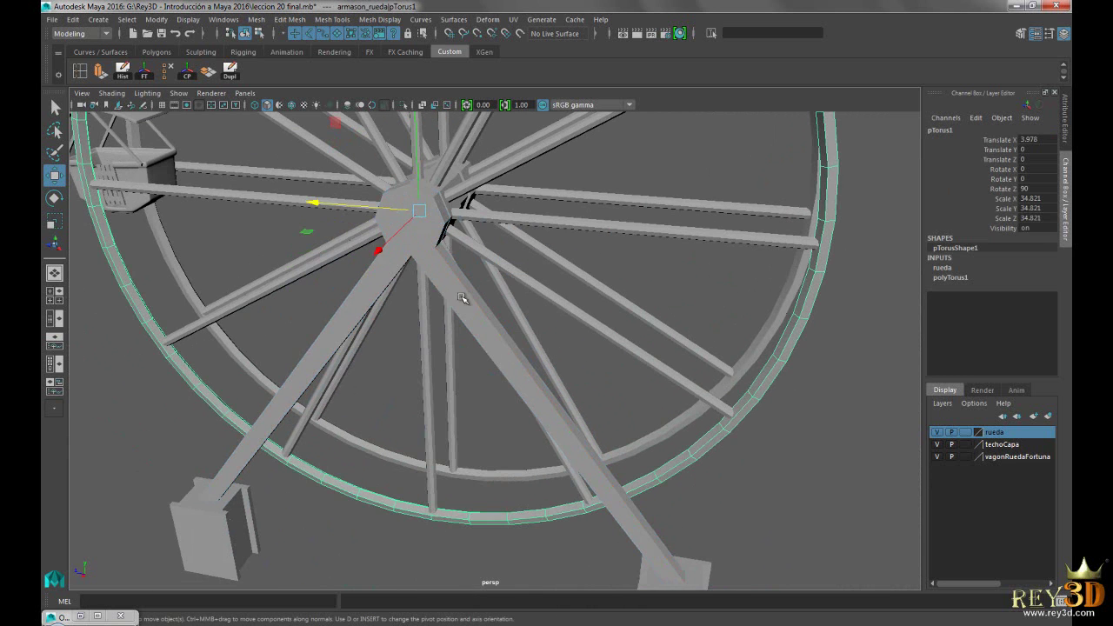
{"action": "mouse_move", "coordinate": [499, 427]}
{"action": "left_mouse_down", "text": "alt"}
{"action": "mouse_move", "coordinate": [527, 392]}
{"action": "mouse_move", "coordinate": [588, 425]}
{"action": "mouse_move", "coordinate": [492, 388]}
{"action": "mouse_move", "coordinate": [454, 388]}
{"action": "mouse_move", "coordinate": [479, 325]}
{"action": "left_mouse_up", "text": "alt"}
{"action": "right_click_drag", "start_coordinate": [476, 279], "coordinate": [476, 287]}
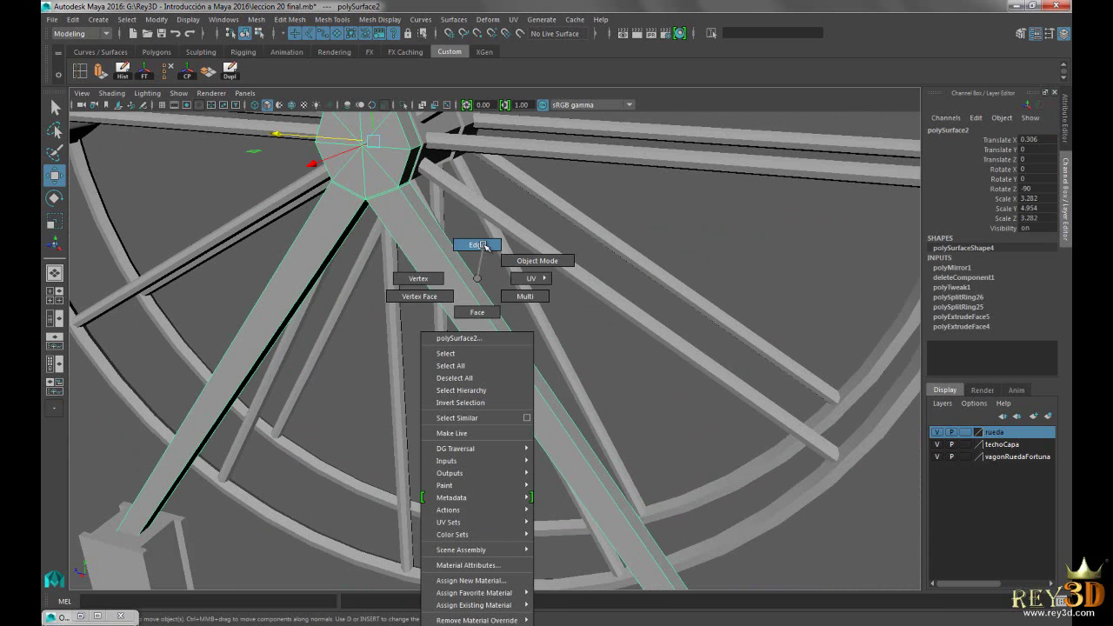
{"action": "left_click", "coordinate": [484, 245]}
Select the long corner edges of the diagonal legs, checking them from several angles.
{"action": "left_click", "coordinate": [462, 278]}
{"action": "scroll", "coordinate": [463, 371], "scroll_direction": "up", "scroll_amount": 2}
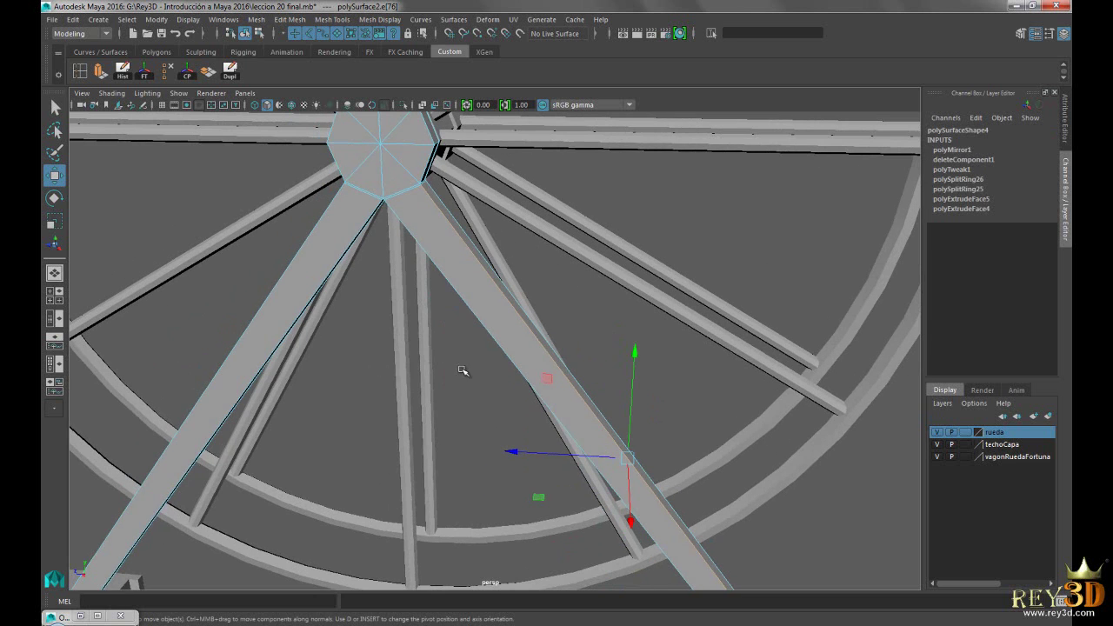
{"action": "mouse_move", "coordinate": [499, 403]}
{"action": "left_mouse_down", "text": "alt"}
{"action": "mouse_move", "coordinate": [566, 362]}
{"action": "mouse_move", "coordinate": [540, 355]}
{"action": "mouse_move", "coordinate": [571, 322]}
{"action": "left_mouse_up", "text": "alt"}
{"action": "mouse_move", "coordinate": [583, 360]}
{"action": "left_mouse_down", "text": "alt"}
{"action": "mouse_move", "coordinate": [509, 460]}
{"action": "mouse_move", "coordinate": [468, 360]}
{"action": "mouse_move", "coordinate": [360, 385]}
{"action": "left_mouse_up", "text": "alt"}
{"action": "scroll", "coordinate": [468, 360], "scroll_direction": "down", "scroll_amount": 3}
{"action": "scroll", "coordinate": [493, 395], "scroll_direction": "up", "scroll_amount": 3}
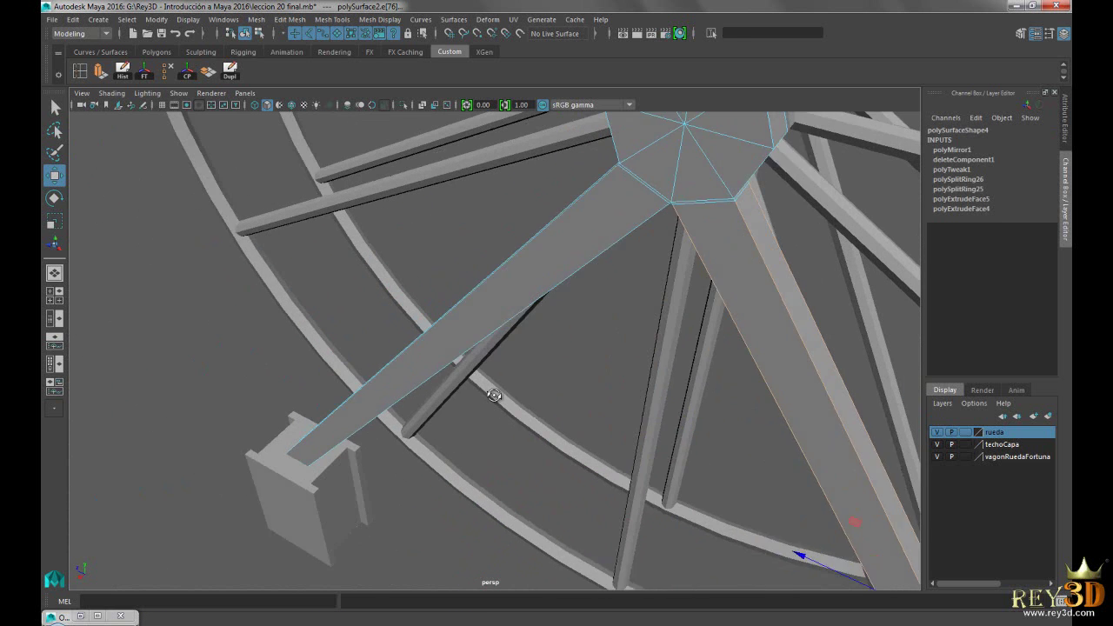
{"action": "left_click_drag", "start_coordinate": [493, 396], "coordinate": [504, 330], "text": "alt"}
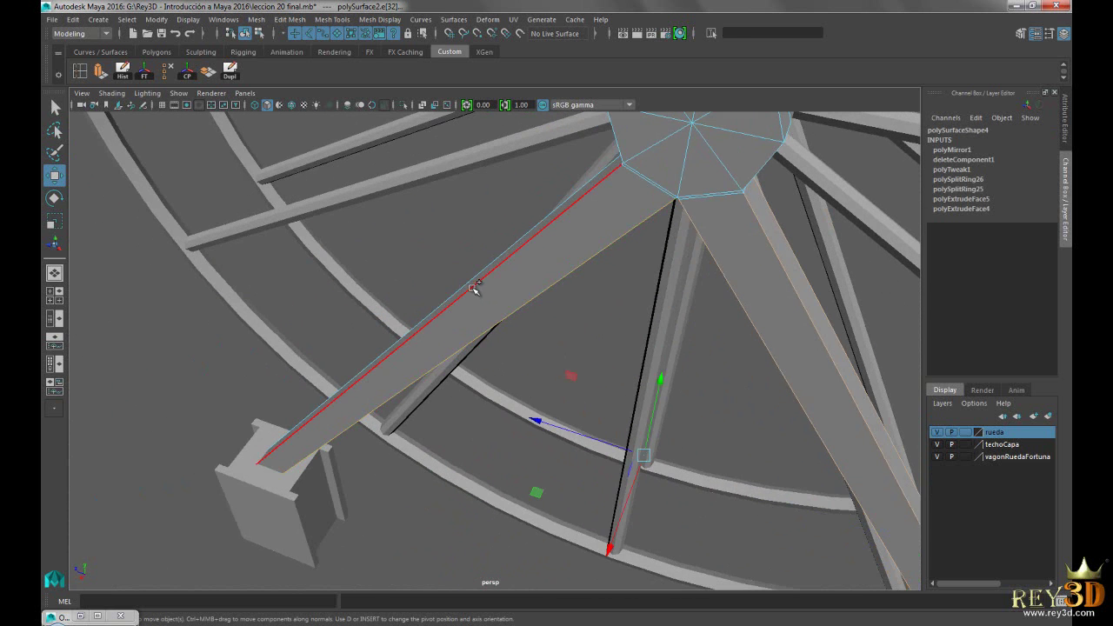
{"action": "left_click_drag", "start_coordinate": [459, 373], "coordinate": [514, 398], "text": "alt"}
{"action": "mouse_move", "coordinate": [436, 351]}
{"action": "left_mouse_down", "text": "alt"}
{"action": "mouse_move", "coordinate": [499, 368]}
{"action": "mouse_move", "coordinate": [586, 328]}
{"action": "left_mouse_up", "text": "alt"}
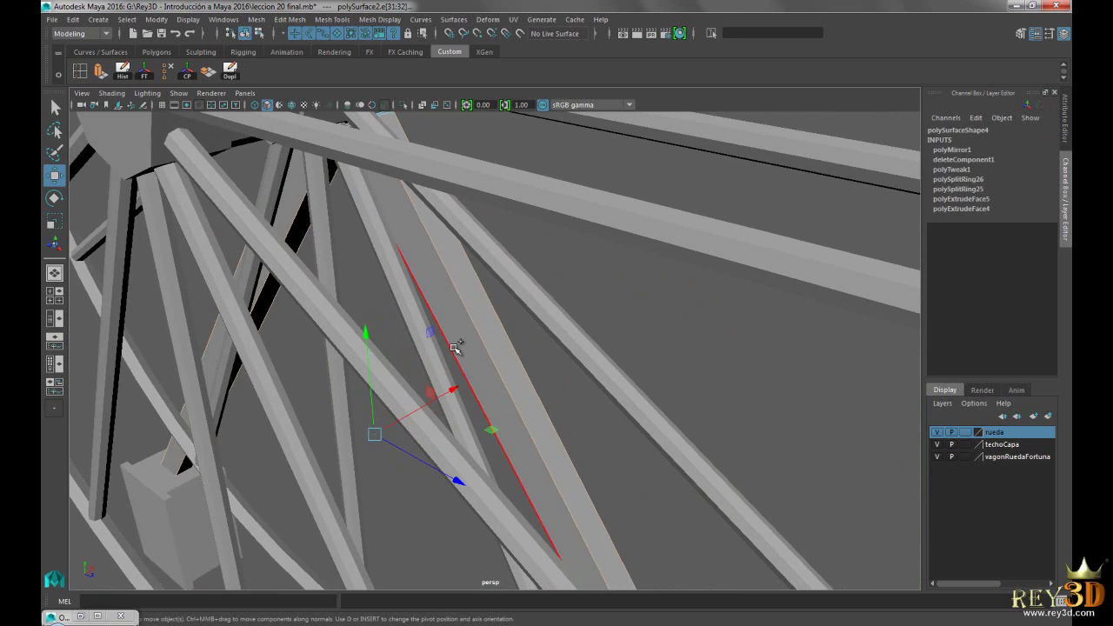
{"action": "mouse_move", "coordinate": [666, 403]}
{"action": "left_mouse_down", "text": "alt"}
{"action": "mouse_move", "coordinate": [626, 367]}
{"action": "mouse_move", "coordinate": [488, 363]}
{"action": "left_mouse_up", "text": "alt"}
{"action": "mouse_move", "coordinate": [520, 402]}
{"action": "left_mouse_down", "text": "alt"}
{"action": "mouse_move", "coordinate": [566, 347]}
{"action": "mouse_move", "coordinate": [606, 323]}
{"action": "mouse_move", "coordinate": [416, 327]}
{"action": "mouse_move", "coordinate": [519, 335]}
{"action": "mouse_move", "coordinate": [469, 321]}
{"action": "left_mouse_up", "text": "alt"}
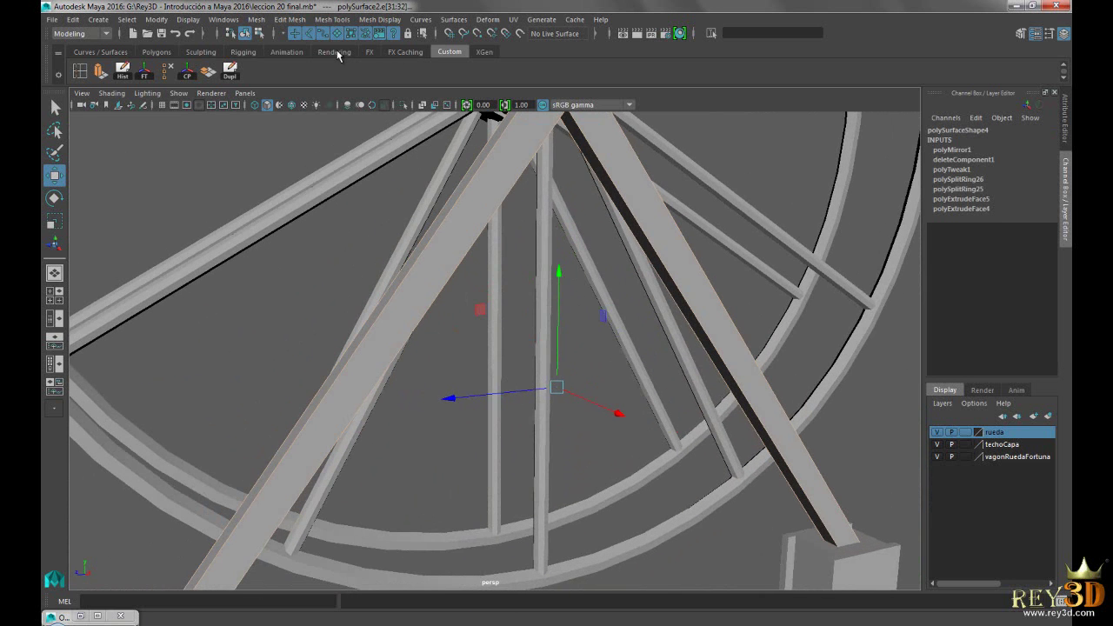
Bevel the selected leg edges with Edit Mesh > Bevel, creating polyBevel1.
{"action": "left_click", "coordinate": [287, 18]}
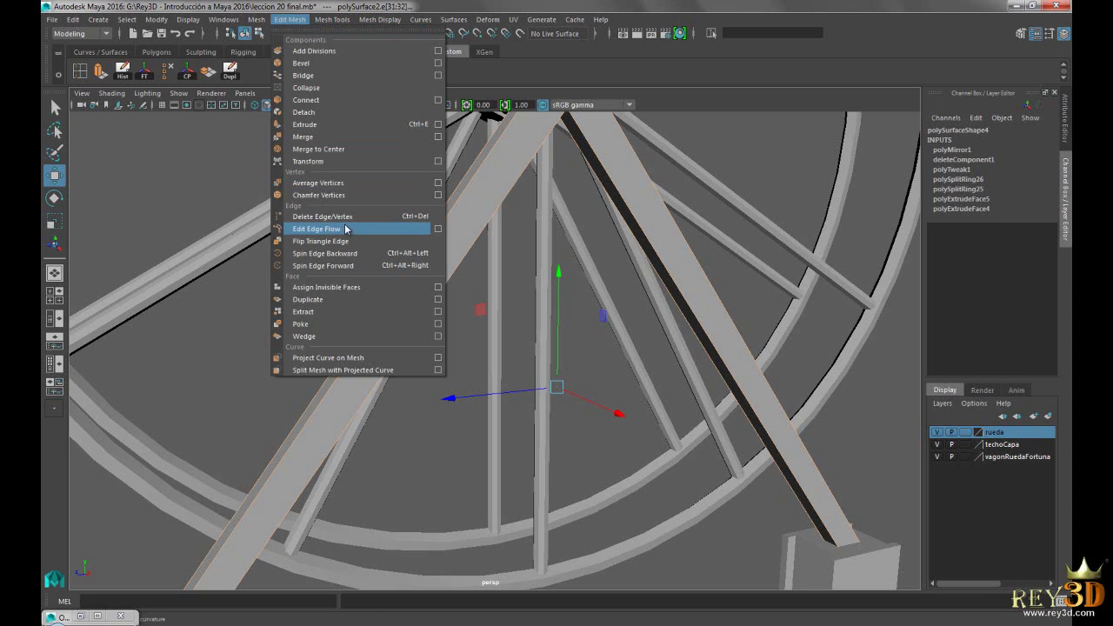
{"action": "left_click", "coordinate": [344, 63]}
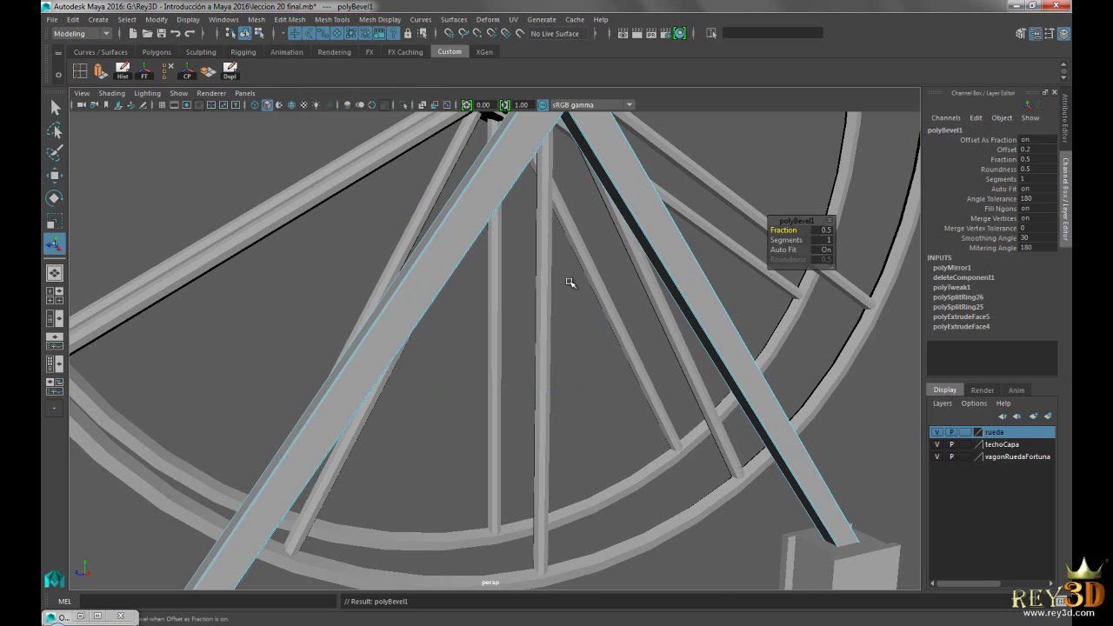
{"action": "mouse_move", "coordinate": [583, 303]}
{"action": "left_mouse_down", "text": "alt"}
{"action": "mouse_move", "coordinate": [510, 331]}
{"action": "mouse_move", "coordinate": [496, 298]}
{"action": "mouse_move", "coordinate": [664, 343]}
{"action": "mouse_move", "coordinate": [644, 304]}
{"action": "mouse_move", "coordinate": [502, 336]}
{"action": "mouse_move", "coordinate": [566, 323]}
{"action": "mouse_move", "coordinate": [606, 510]}
{"action": "mouse_move", "coordinate": [627, 529]}
{"action": "mouse_move", "coordinate": [627, 435]}
{"action": "mouse_move", "coordinate": [713, 412]}
{"action": "mouse_move", "coordinate": [597, 442]}
{"action": "mouse_move", "coordinate": [540, 299]}
{"action": "left_mouse_up", "text": "alt"}
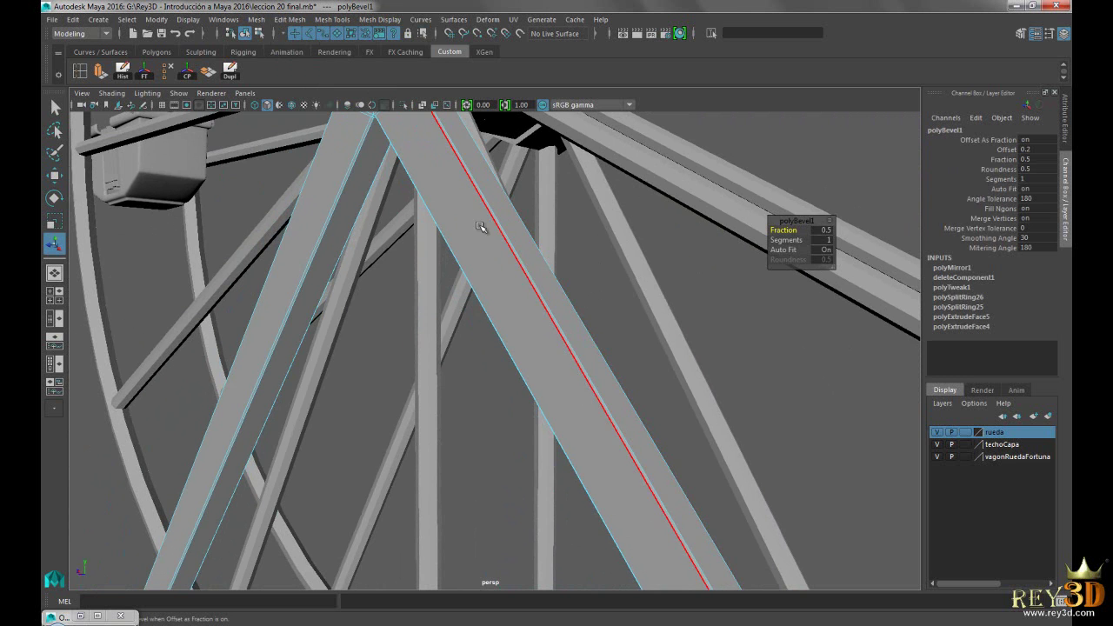
{"action": "scroll", "coordinate": [596, 334], "scroll_direction": "up", "scroll_amount": 1}
{"action": "scroll", "coordinate": [644, 352], "scroll_direction": "up", "scroll_amount": 1}
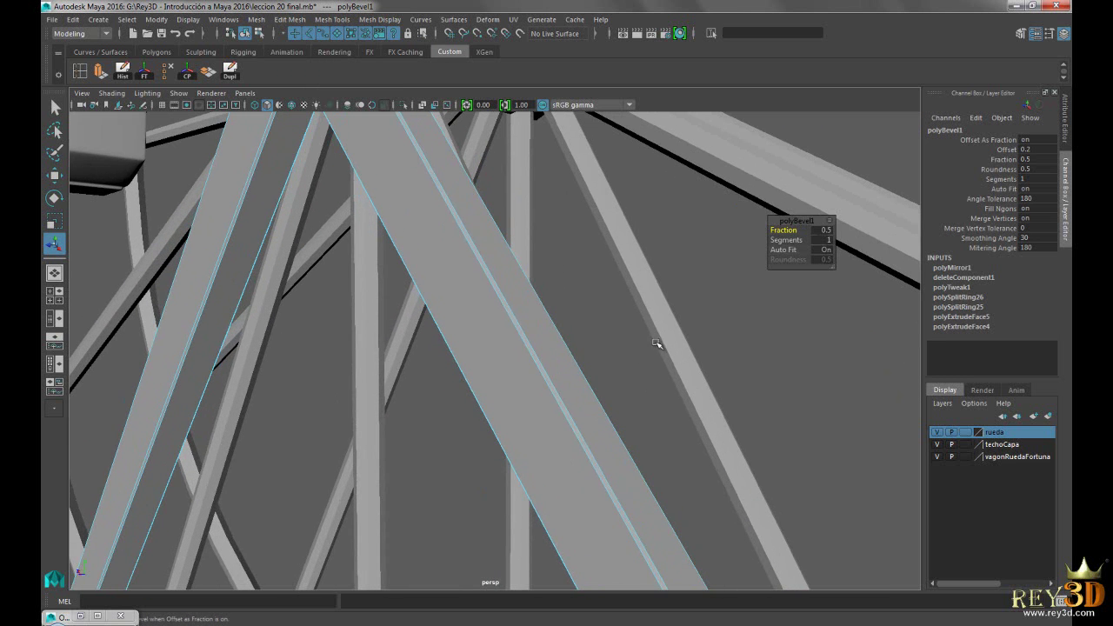
{"action": "scroll", "coordinate": [693, 346], "scroll_direction": "down", "scroll_amount": 1}
{"action": "scroll", "coordinate": [525, 328], "scroll_direction": "down", "scroll_amount": 2}
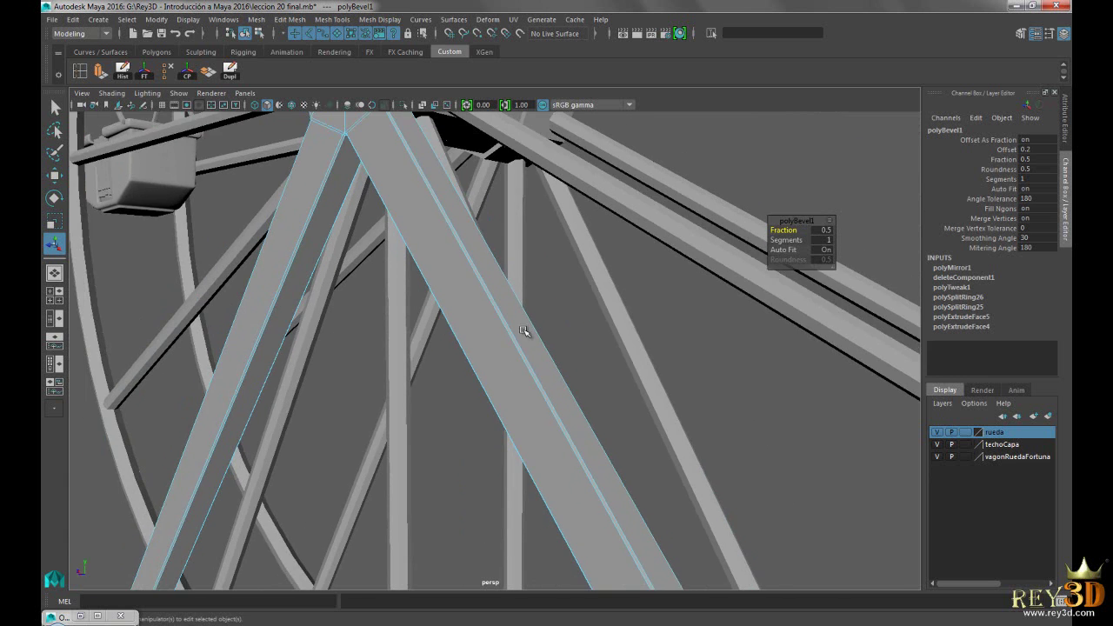
{"action": "scroll", "coordinate": [653, 365], "scroll_direction": "up", "scroll_amount": 2}
{"action": "scroll", "coordinate": [663, 338], "scroll_direction": "up", "scroll_amount": 1}
Try bevel fractions of 1 and 2, then settle on a fraction of 0.5.
{"action": "left_click_drag", "start_coordinate": [787, 230], "coordinate": [802, 229]}
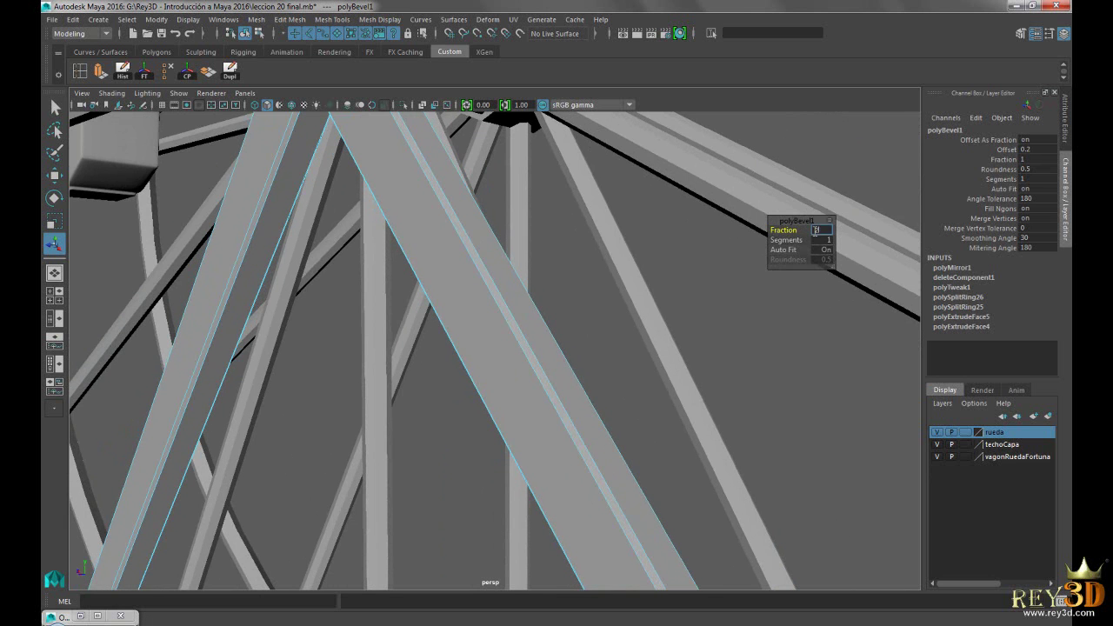
{"action": "type", "text": "2"}
{"action": "key", "text": "Return"}
{"action": "left_click_drag", "start_coordinate": [799, 230], "coordinate": [800, 230]}
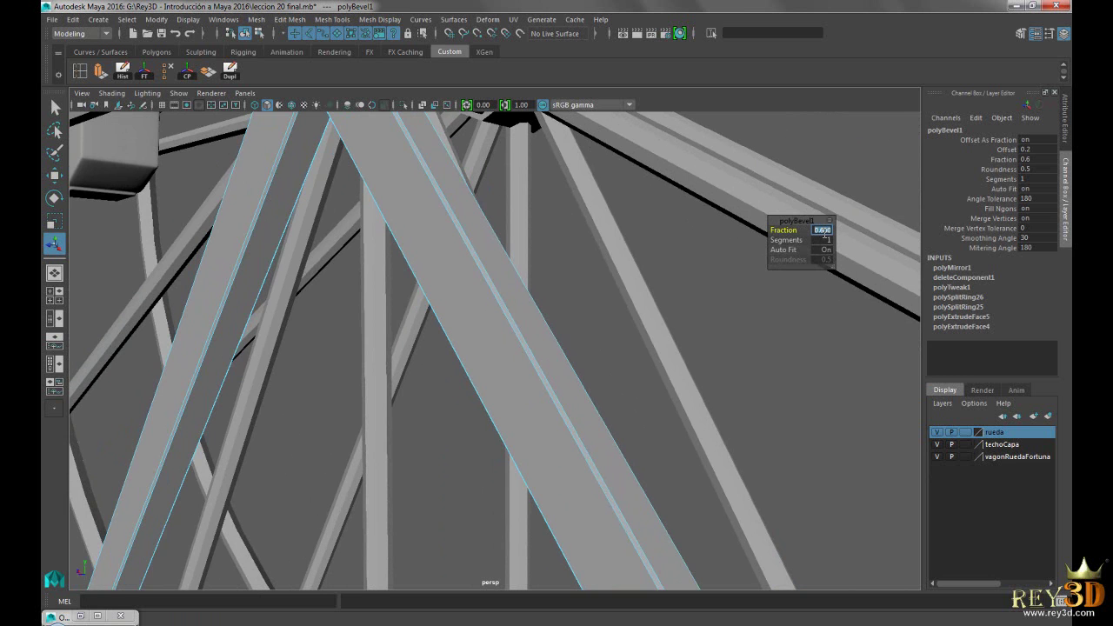
{"action": "scroll", "coordinate": [516, 323], "scroll_direction": "down", "scroll_amount": 3}
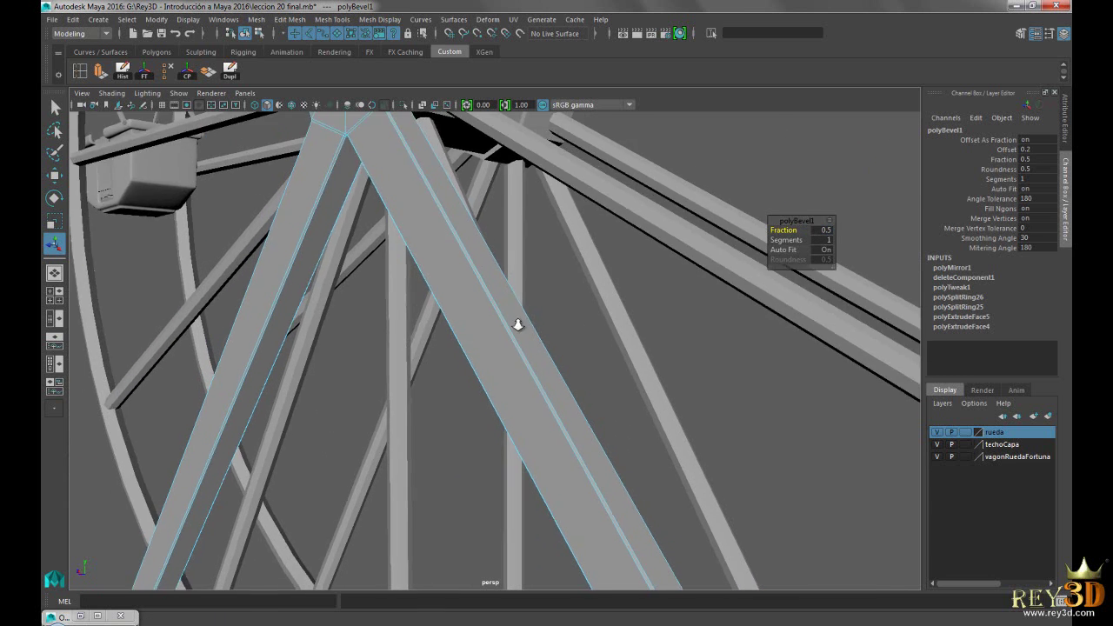
{"action": "scroll", "coordinate": [583, 330], "scroll_direction": "down", "scroll_amount": 3}
Return to Object Mode and orbit out to see the whole Ferris wheel.
{"action": "scroll", "coordinate": [579, 325], "scroll_direction": "down", "scroll_amount": 2}
{"action": "right_click", "coordinate": [478, 278]}
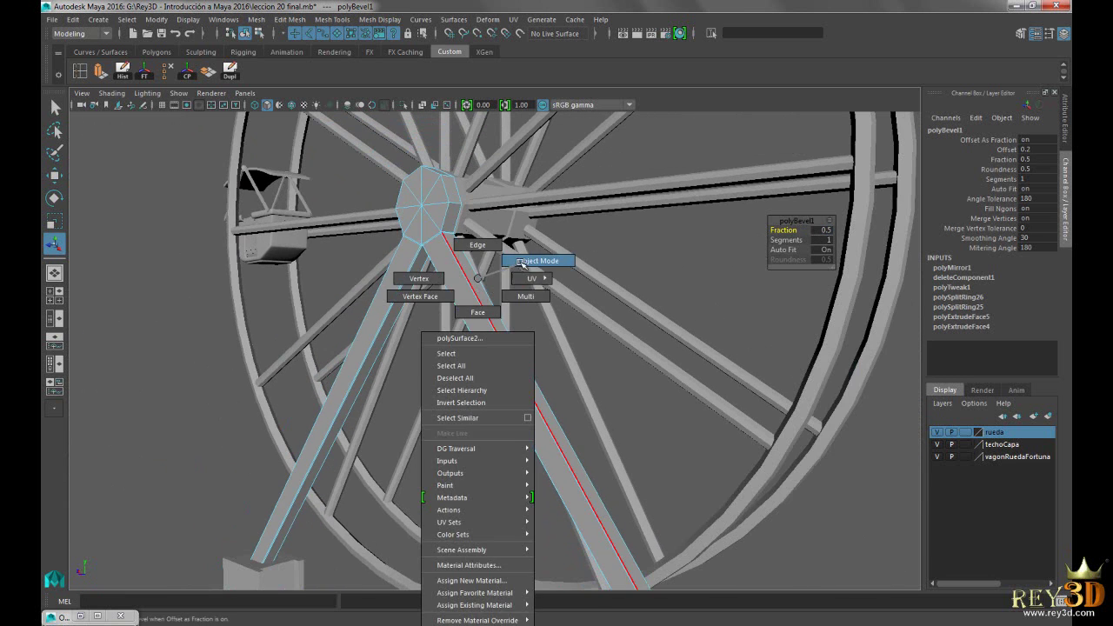
{"action": "left_click", "coordinate": [522, 261]}
{"action": "scroll", "coordinate": [427, 318], "scroll_direction": "down", "scroll_amount": 4}
{"action": "left_click_drag", "start_coordinate": [427, 319], "coordinate": [422, 331], "text": "alt"}
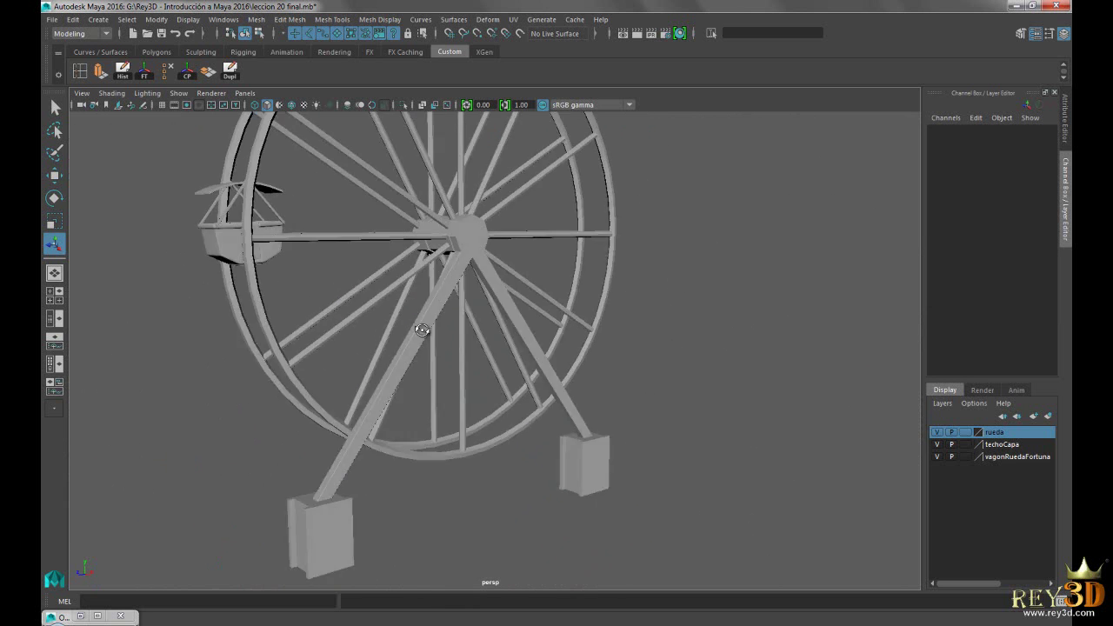
Zoom in on the bevelled legs, briefly select one, then orbit around the wheel.
{"action": "scroll", "coordinate": [422, 331], "scroll_direction": "up", "scroll_amount": 5}
{"action": "scroll", "coordinate": [594, 400], "scroll_direction": "up", "scroll_amount": 2}
{"action": "scroll", "coordinate": [646, 368], "scroll_direction": "up", "scroll_amount": 2}
{"action": "scroll", "coordinate": [579, 355], "scroll_direction": "up", "scroll_amount": 2}
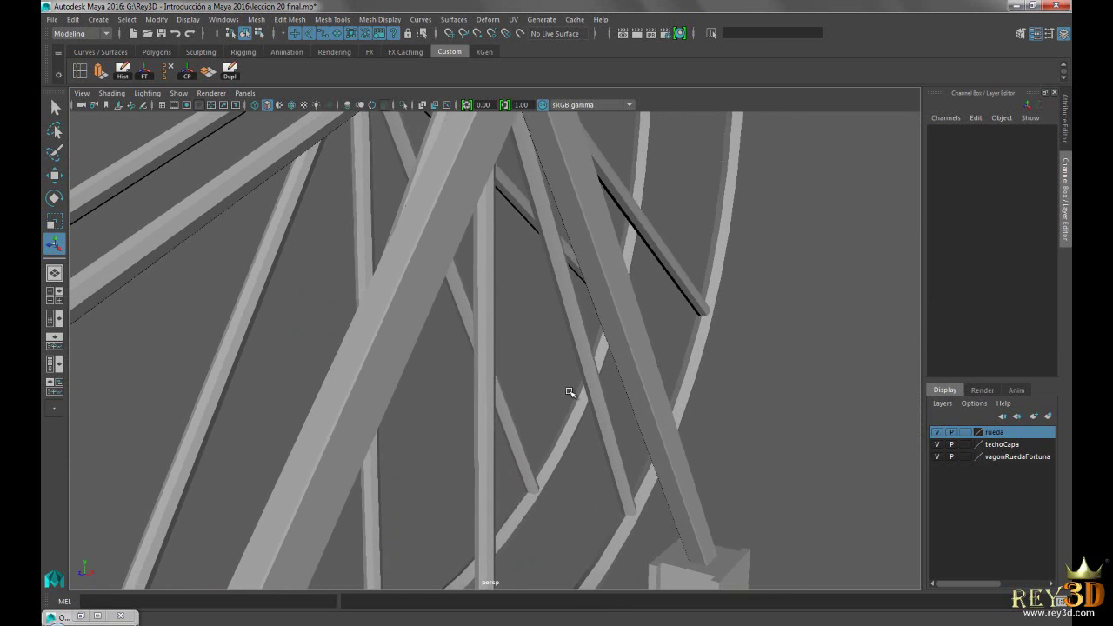
{"action": "scroll", "coordinate": [540, 365], "scroll_direction": "up", "scroll_amount": 2}
{"action": "scroll", "coordinate": [503, 331], "scroll_direction": "up", "scroll_amount": 2}
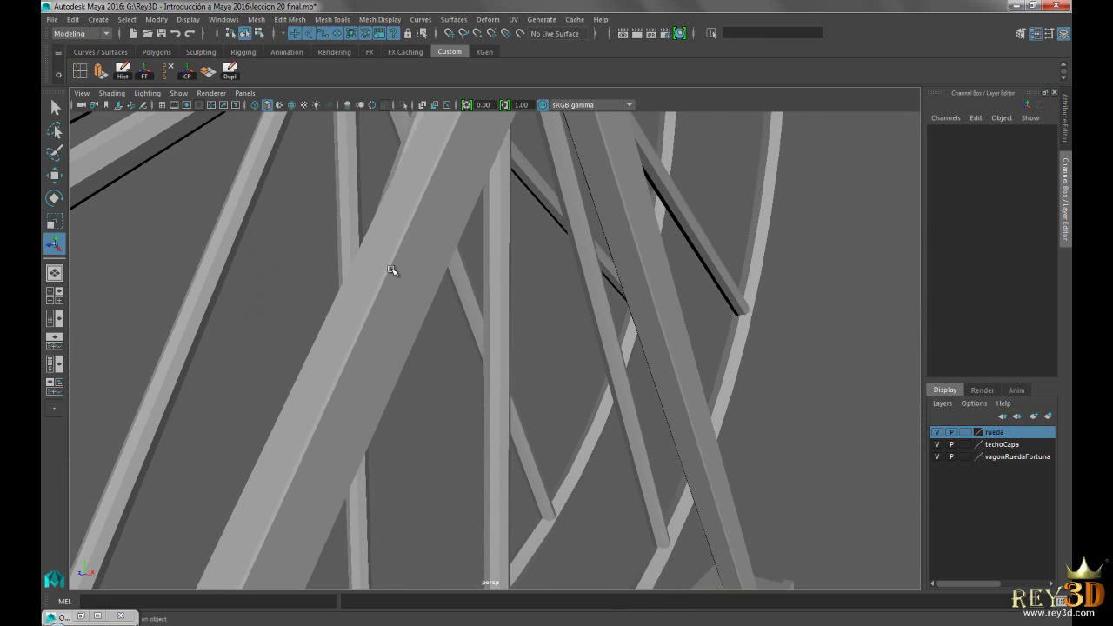
{"action": "scroll", "coordinate": [391, 271], "scroll_direction": "down", "scroll_amount": 3}
{"action": "scroll", "coordinate": [278, 269], "scroll_direction": "up", "scroll_amount": 3}
{"action": "left_click", "coordinate": [417, 244]}
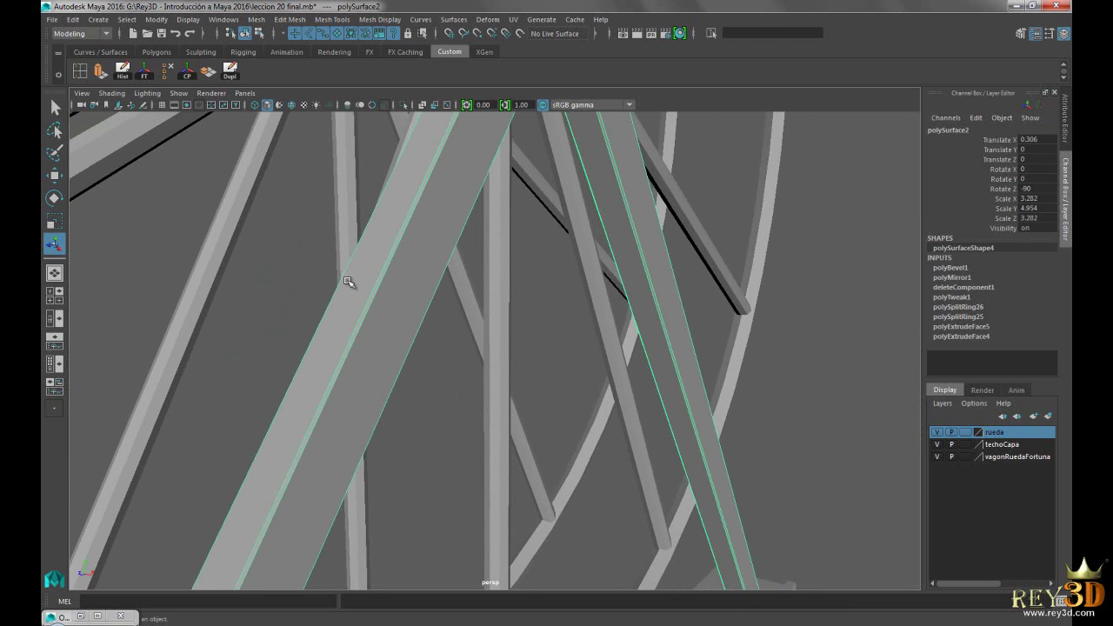
{"action": "scroll", "coordinate": [356, 270], "scroll_direction": "up", "scroll_amount": 1}
{"action": "left_click", "coordinate": [380, 209]}
{"action": "scroll", "coordinate": [650, 345], "scroll_direction": "down", "scroll_amount": 1}
{"action": "scroll", "coordinate": [524, 391], "scroll_direction": "down", "scroll_amount": 5}
{"action": "mouse_move", "coordinate": [524, 391]}
{"action": "left_mouse_down", "text": "alt"}
{"action": "mouse_move", "coordinate": [572, 347]}
{"action": "mouse_move", "coordinate": [447, 368]}
{"action": "mouse_move", "coordinate": [470, 365]}
{"action": "mouse_move", "coordinate": [470, 348]}
{"action": "mouse_move", "coordinate": [574, 375]}
{"action": "mouse_move", "coordinate": [490, 318]}
{"action": "mouse_move", "coordinate": [481, 440]}
{"action": "mouse_move", "coordinate": [409, 322]}
{"action": "left_mouse_up", "text": "alt"}
Select the left base block pCube9 in edge mode and pick its top edge.
{"action": "left_click", "coordinate": [405, 353]}
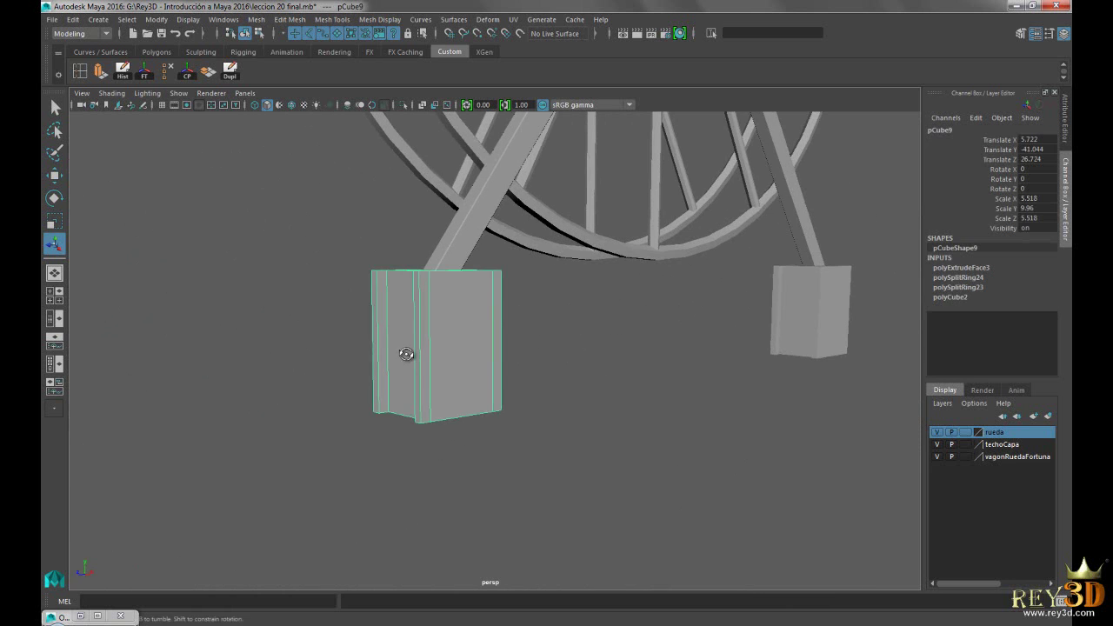
{"action": "right_click", "coordinate": [436, 329]}
{"action": "left_click", "coordinate": [444, 247]}
{"action": "mouse_move", "coordinate": [445, 247]}
{"action": "left_mouse_down", "text": "alt"}
{"action": "mouse_move", "coordinate": [427, 316]}
{"action": "mouse_move", "coordinate": [502, 391]}
{"action": "mouse_move", "coordinate": [424, 348]}
{"action": "left_mouse_up", "text": "alt"}
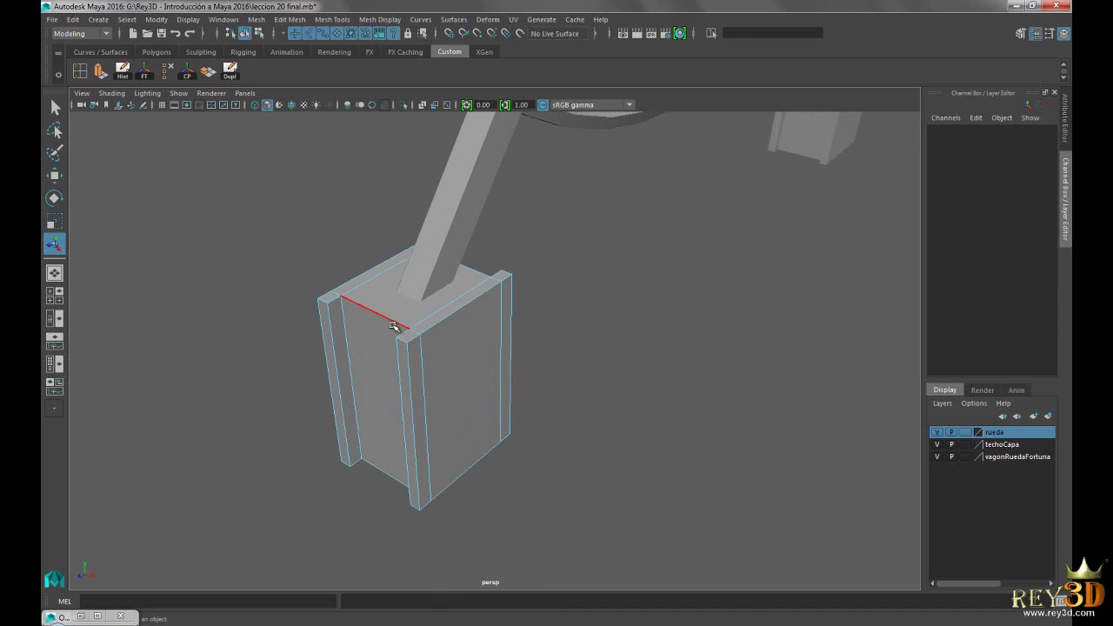
{"action": "left_click", "coordinate": [393, 325]}
{"action": "left_click", "coordinate": [446, 319]}
Marquee-select the block's vertical edges from the front and bring up the Edit Mesh menu.
{"action": "left_click_drag", "start_coordinate": [418, 320], "coordinate": [417, 317], "text": "alt"}
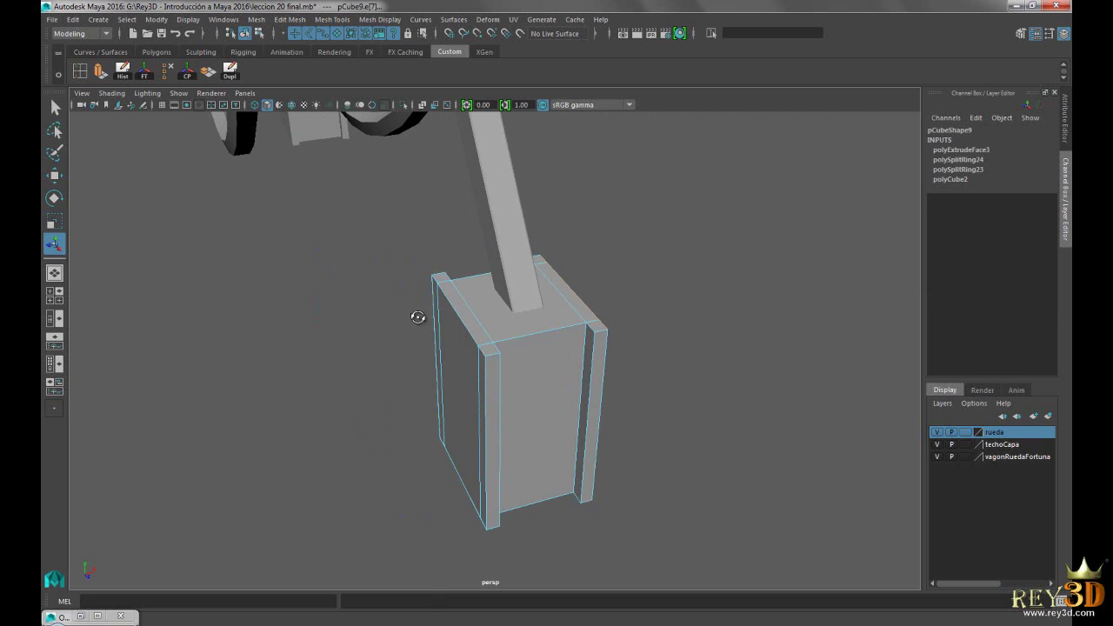
{"action": "mouse_move", "coordinate": [520, 382]}
{"action": "left_mouse_down", "text": "alt"}
{"action": "mouse_move", "coordinate": [522, 358]}
{"action": "mouse_move", "coordinate": [391, 375]}
{"action": "mouse_move", "coordinate": [382, 354]}
{"action": "left_mouse_up", "text": "alt"}
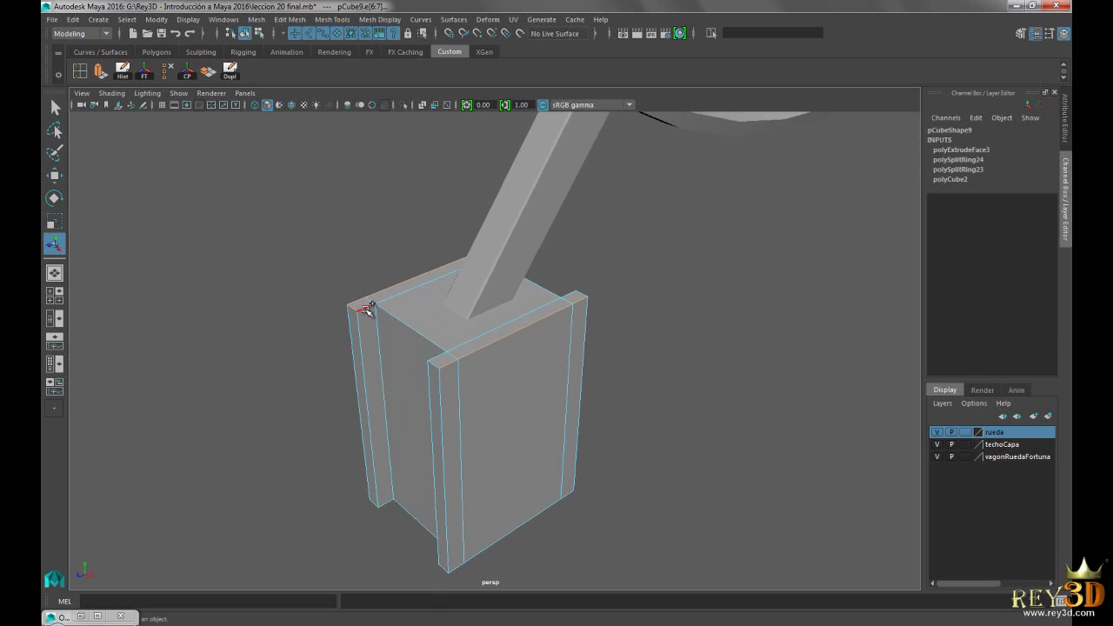
{"action": "left_click_drag", "start_coordinate": [517, 354], "coordinate": [475, 369], "text": "alt"}
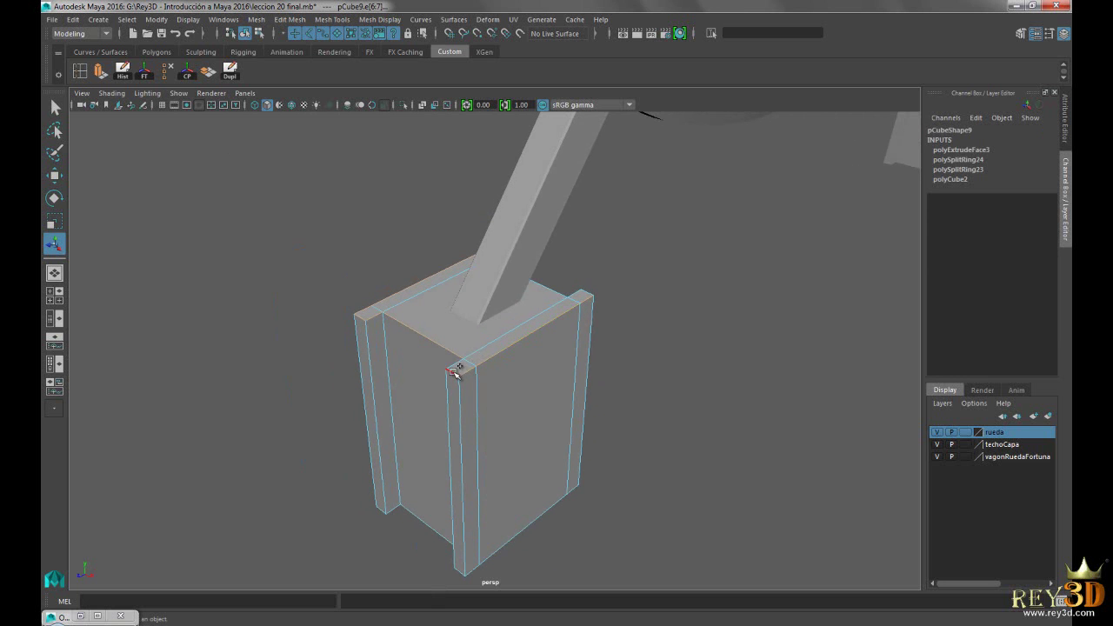
{"action": "mouse_move", "coordinate": [460, 367]}
{"action": "left_mouse_down", "text": "alt"}
{"action": "mouse_move", "coordinate": [497, 360]}
{"action": "mouse_move", "coordinate": [517, 415]}
{"action": "mouse_move", "coordinate": [441, 372]}
{"action": "left_mouse_up", "text": "alt"}
{"action": "left_click_drag", "start_coordinate": [275, 257], "coordinate": [608, 367]}
{"action": "middle_click_drag", "start_coordinate": [603, 462], "coordinate": [403, 354], "text": "alt"}
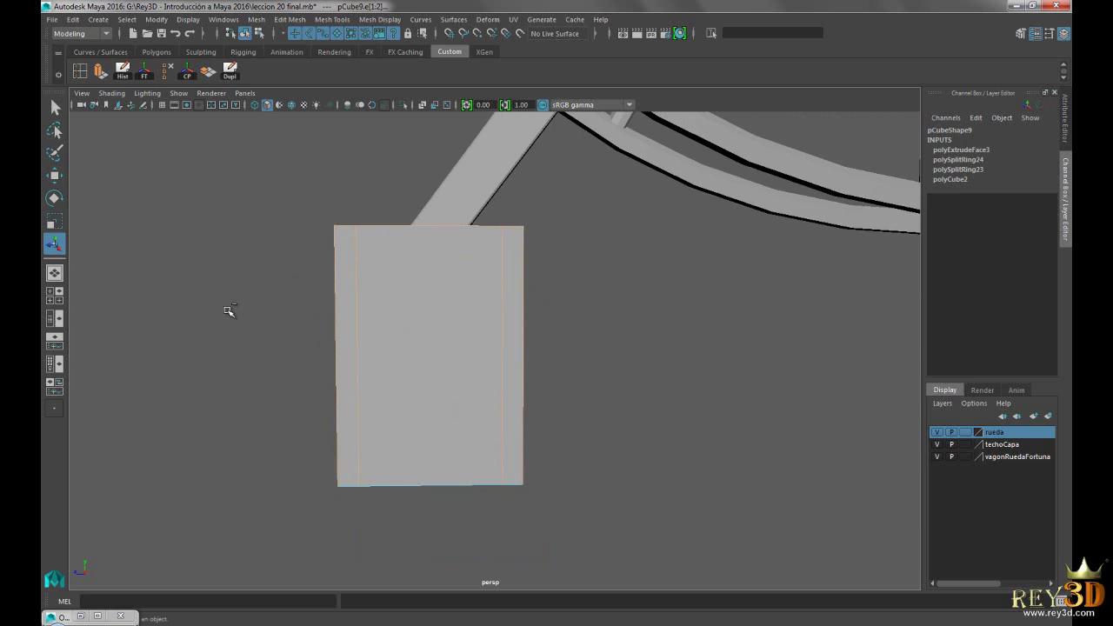
{"action": "left_click_drag", "start_coordinate": [216, 316], "coordinate": [596, 526]}
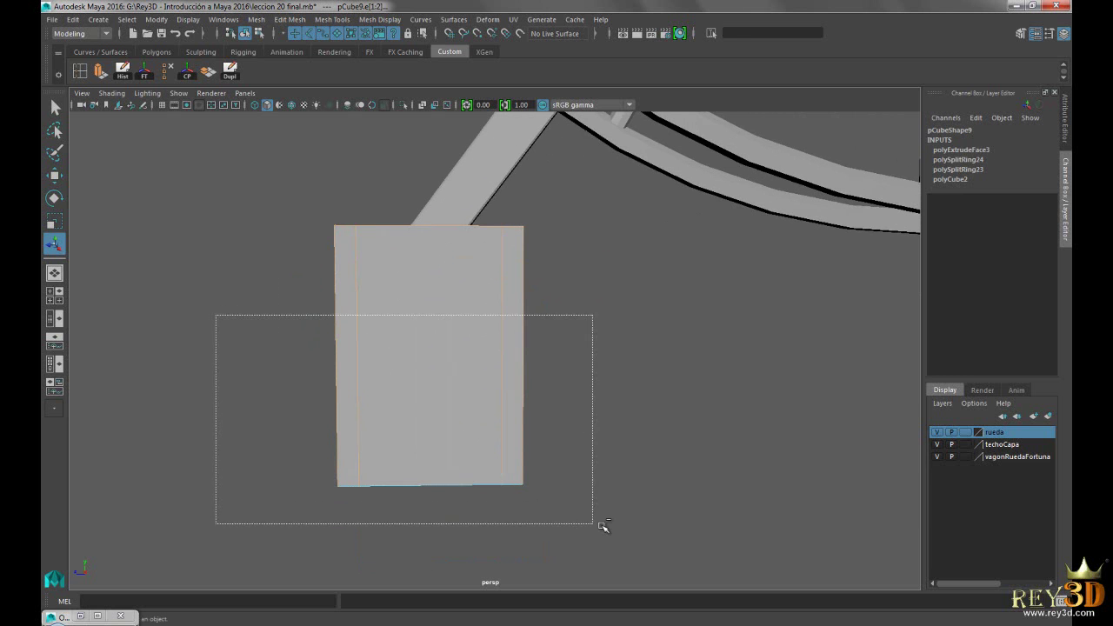
{"action": "mouse_move", "coordinate": [708, 371]}
{"action": "left_mouse_down", "text": "alt"}
{"action": "mouse_move", "coordinate": [490, 348]}
{"action": "mouse_move", "coordinate": [584, 406]}
{"action": "mouse_move", "coordinate": [716, 355]}
{"action": "mouse_move", "coordinate": [536, 358]}
{"action": "mouse_move", "coordinate": [579, 355]}
{"action": "mouse_move", "coordinate": [516, 423]}
{"action": "mouse_move", "coordinate": [664, 403]}
{"action": "mouse_move", "coordinate": [444, 354]}
{"action": "mouse_move", "coordinate": [457, 372]}
{"action": "left_mouse_up", "text": "alt"}
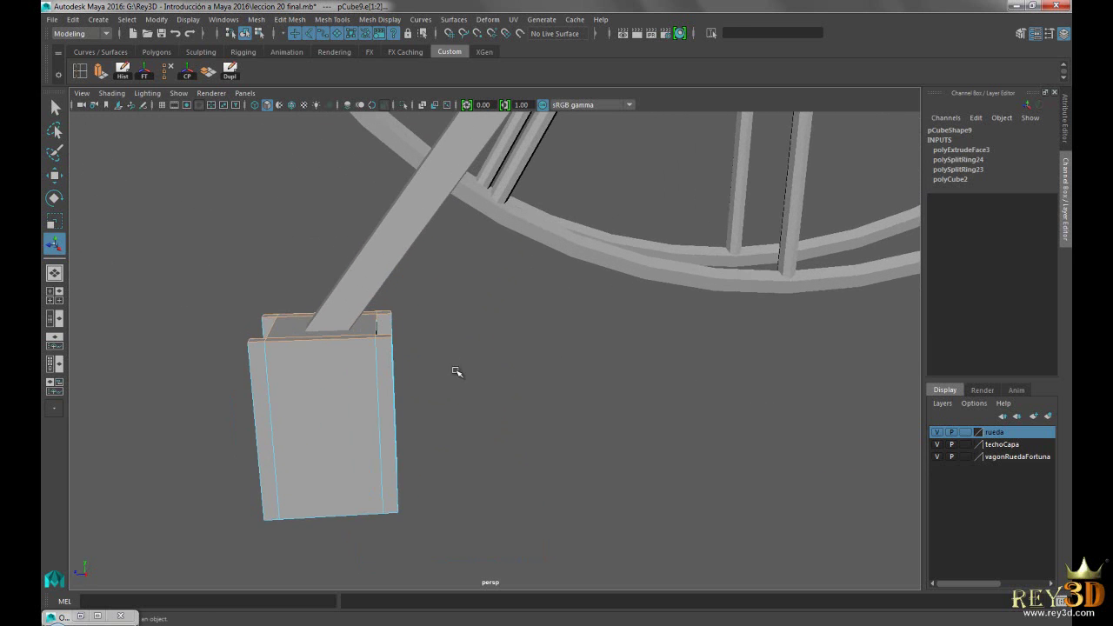
{"action": "left_click", "coordinate": [279, 21]}
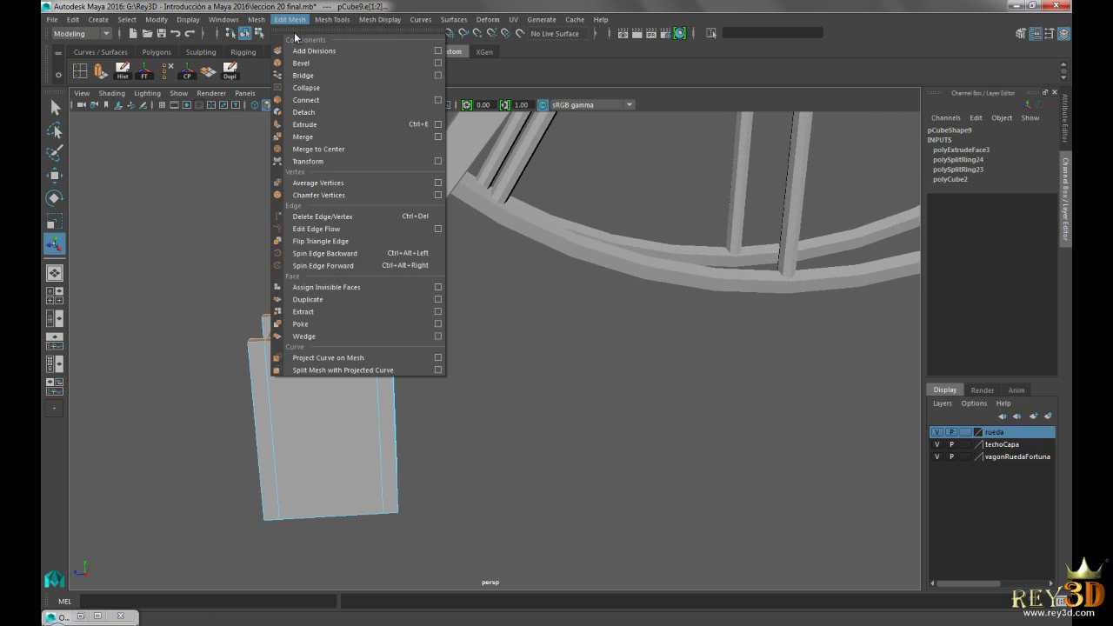
Add Edit Mesh > Bevel to the shelf and bevel the selected block edges.
{"action": "left_click", "coordinate": [338, 62], "text": "ctrl+shift"}
{"action": "left_click", "coordinate": [289, 19]}
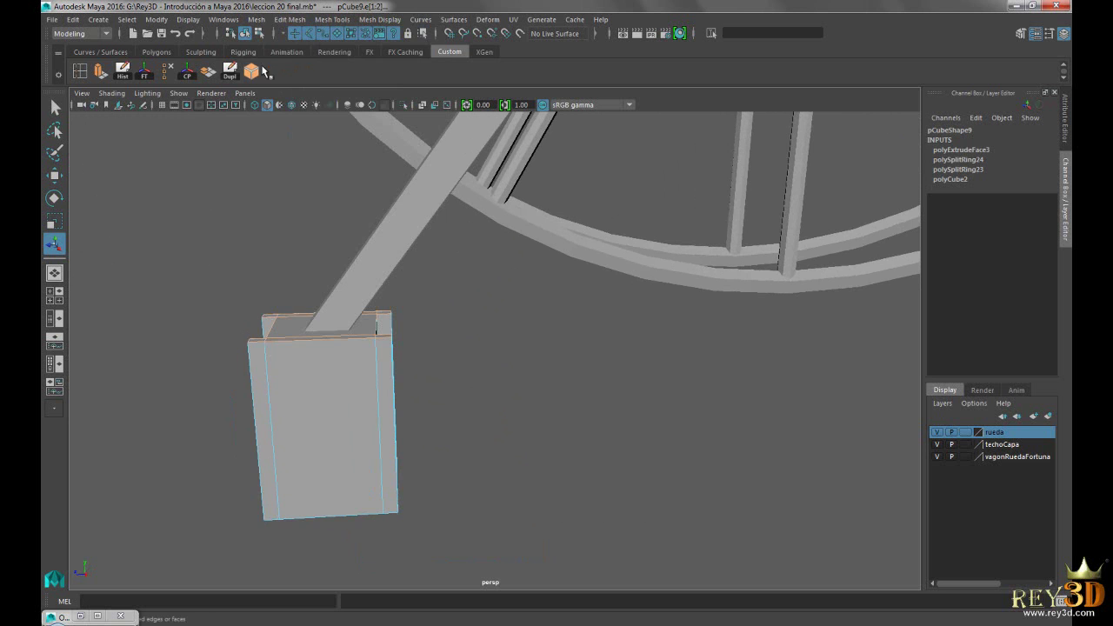
{"action": "mouse_move", "coordinate": [447, 305]}
{"action": "left_mouse_down", "text": "alt"}
{"action": "mouse_move", "coordinate": [479, 287]}
{"action": "mouse_move", "coordinate": [462, 303]}
{"action": "mouse_move", "coordinate": [718, 336]}
{"action": "left_mouse_up", "text": "alt"}
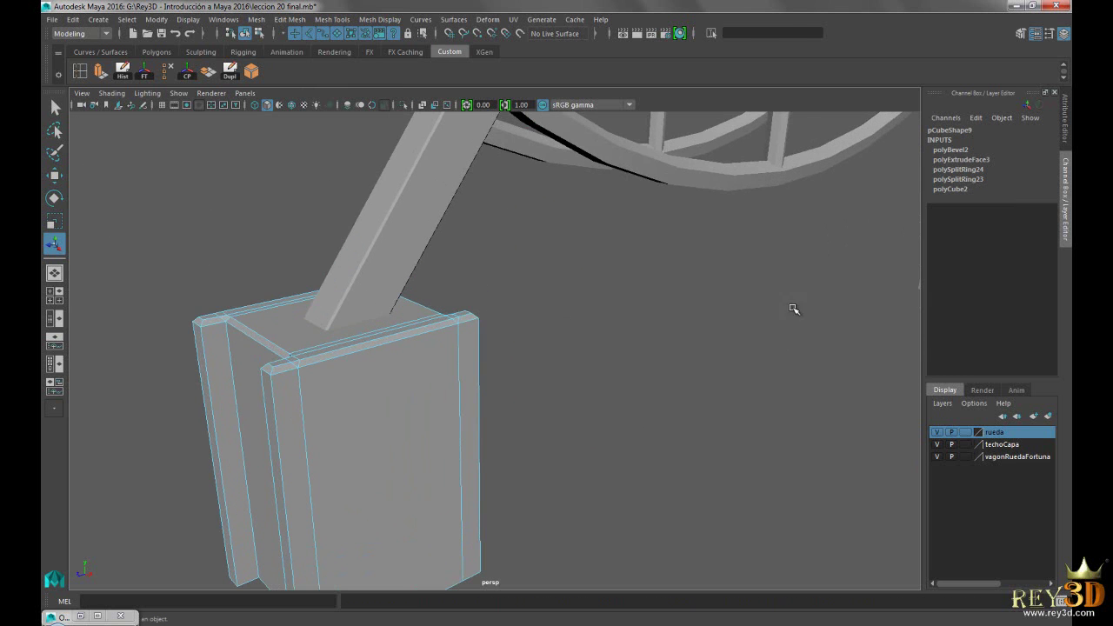
Set polyBevel2 Fraction to 0.2, then return to object mode and deselect.
{"action": "left_click", "coordinate": [960, 149]}
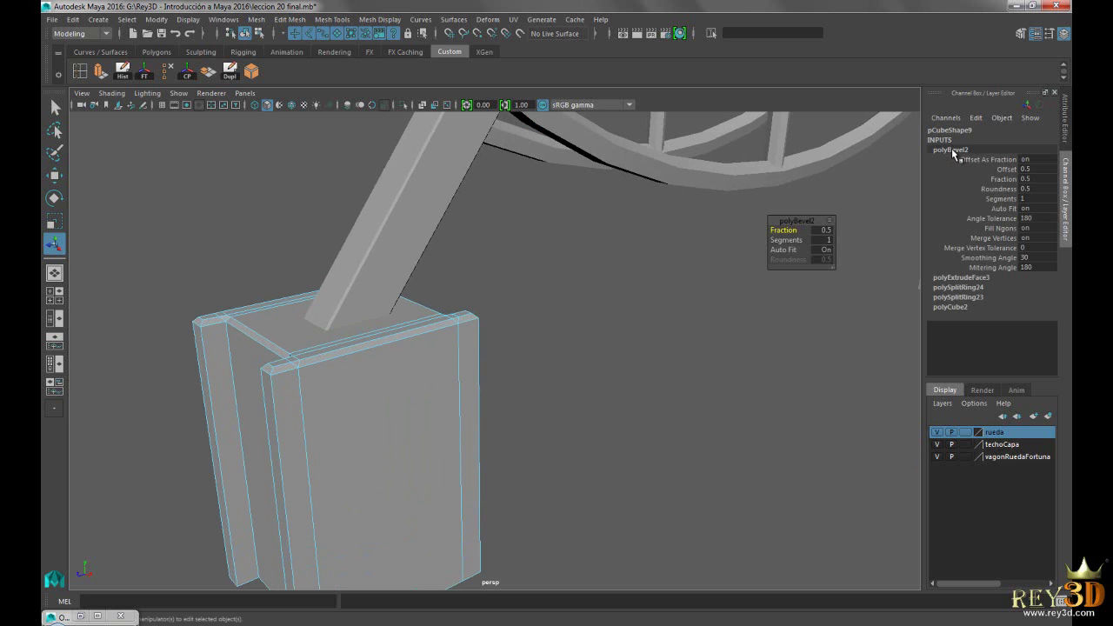
{"action": "mouse_move", "coordinate": [629, 416]}
{"action": "left_mouse_down", "text": "alt"}
{"action": "mouse_move", "coordinate": [676, 406]}
{"action": "mouse_move", "coordinate": [586, 373]}
{"action": "mouse_move", "coordinate": [661, 346]}
{"action": "left_mouse_up", "text": "alt"}
{"action": "left_click_drag", "start_coordinate": [797, 230], "coordinate": [793, 229]}
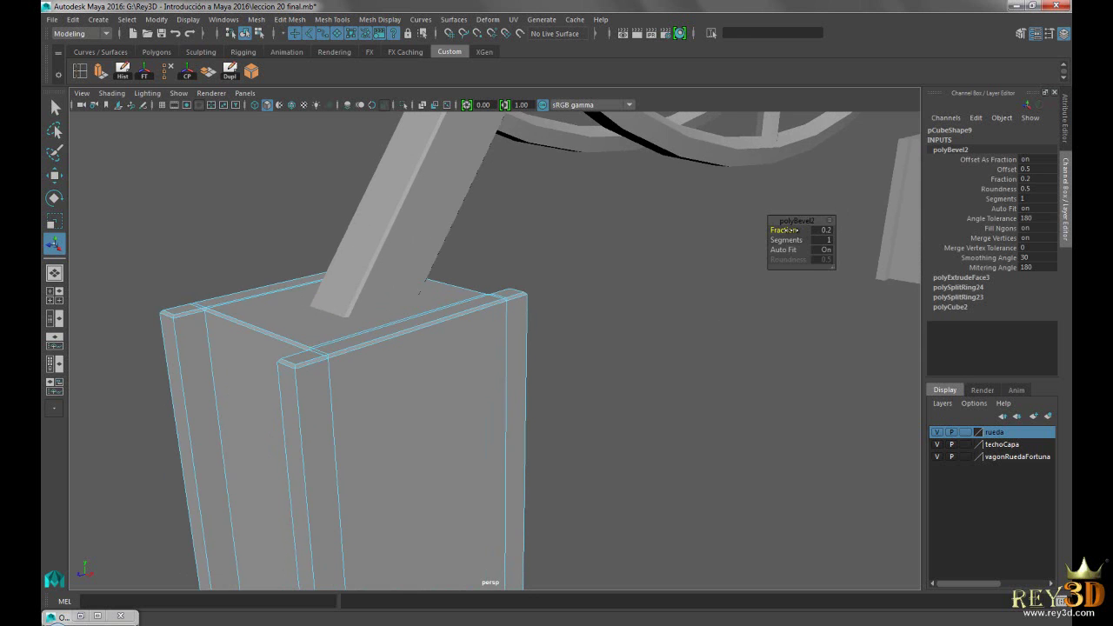
{"action": "left_click_drag", "start_coordinate": [664, 390], "coordinate": [487, 363], "text": "alt"}
{"action": "right_click_drag", "start_coordinate": [480, 278], "coordinate": [541, 264]}
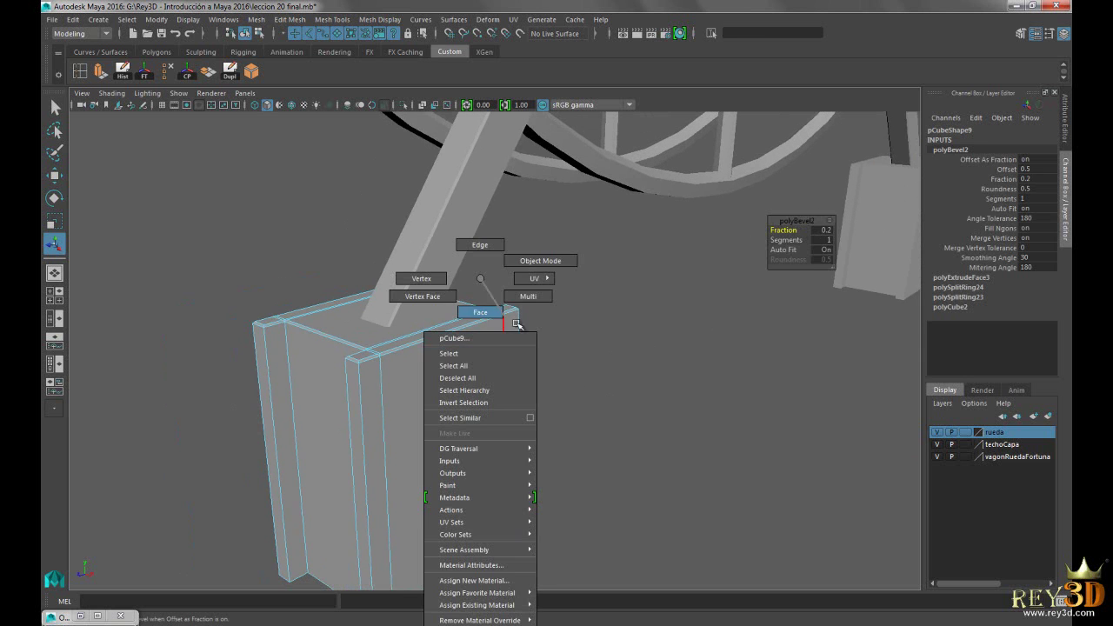
{"action": "left_click", "coordinate": [646, 403]}
{"action": "mouse_move", "coordinate": [646, 403]}
{"action": "left_mouse_down", "text": "alt"}
{"action": "mouse_move", "coordinate": [510, 378]}
{"action": "mouse_move", "coordinate": [629, 377]}
{"action": "mouse_move", "coordinate": [525, 377]}
{"action": "mouse_move", "coordinate": [613, 387]}
{"action": "left_mouse_up", "text": "alt"}
{"action": "mouse_move", "coordinate": [523, 357]}
{"action": "left_mouse_down", "text": "alt"}
{"action": "mouse_move", "coordinate": [603, 377]}
{"action": "mouse_move", "coordinate": [527, 380]}
{"action": "mouse_move", "coordinate": [614, 370]}
{"action": "mouse_move", "coordinate": [566, 367]}
{"action": "mouse_move", "coordinate": [502, 397]}
{"action": "mouse_move", "coordinate": [454, 353]}
{"action": "mouse_move", "coordinate": [500, 390]}
{"action": "mouse_move", "coordinate": [492, 350]}
{"action": "left_mouse_up", "text": "alt"}
Frame the block in edge mode and select its front and right vertical edges.
{"action": "right_click_drag", "start_coordinate": [487, 278], "coordinate": [496, 310]}
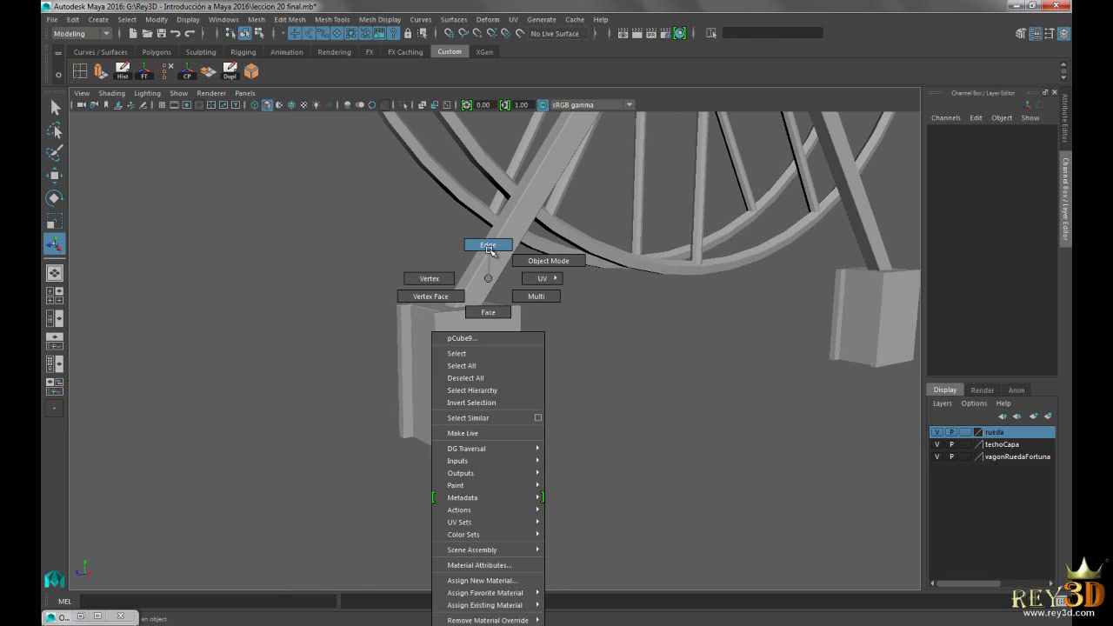
{"action": "key", "text": "f"}
{"action": "mouse_move", "coordinate": [546, 450]}
{"action": "left_mouse_down", "text": "alt"}
{"action": "mouse_move", "coordinate": [482, 405]}
{"action": "mouse_move", "coordinate": [429, 405]}
{"action": "mouse_move", "coordinate": [474, 408]}
{"action": "mouse_move", "coordinate": [536, 390]}
{"action": "mouse_move", "coordinate": [467, 380]}
{"action": "mouse_move", "coordinate": [562, 382]}
{"action": "mouse_move", "coordinate": [569, 405]}
{"action": "left_mouse_up", "text": "alt"}
{"action": "left_click", "coordinate": [415, 331]}
{"action": "mouse_move", "coordinate": [405, 322]}
{"action": "left_mouse_down", "text": "alt"}
{"action": "mouse_move", "coordinate": [429, 360]}
{"action": "mouse_move", "coordinate": [408, 330]}
{"action": "mouse_move", "coordinate": [416, 362]}
{"action": "left_mouse_up", "text": "alt"}
{"action": "left_click", "coordinate": [467, 285]}
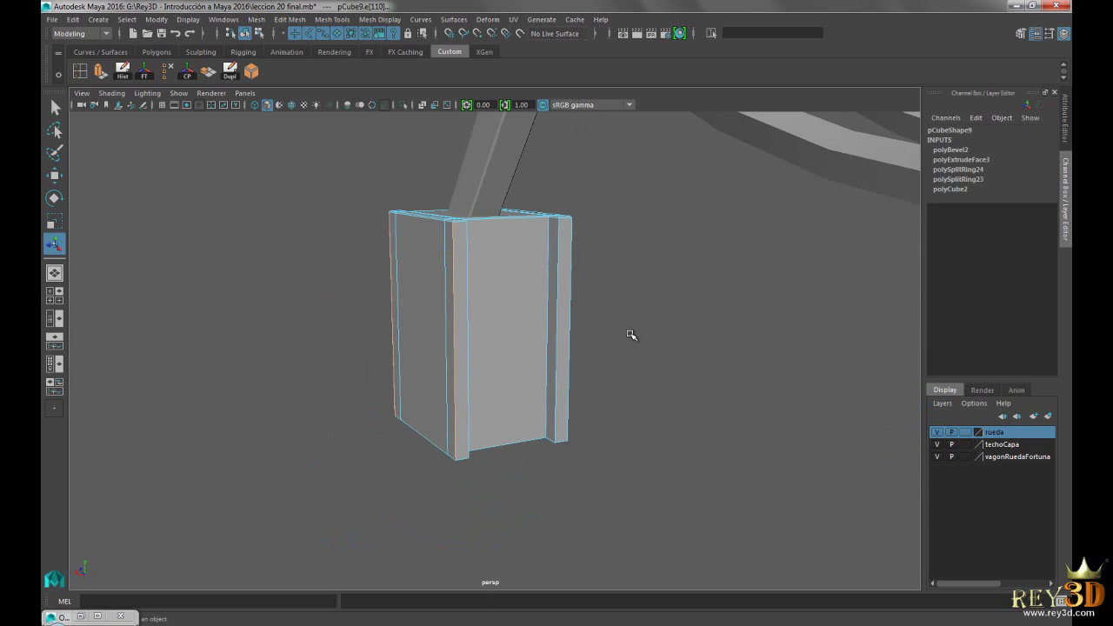
{"action": "left_click_drag", "start_coordinate": [631, 335], "coordinate": [484, 360], "text": "alt"}
{"action": "left_click", "coordinate": [556, 278]}
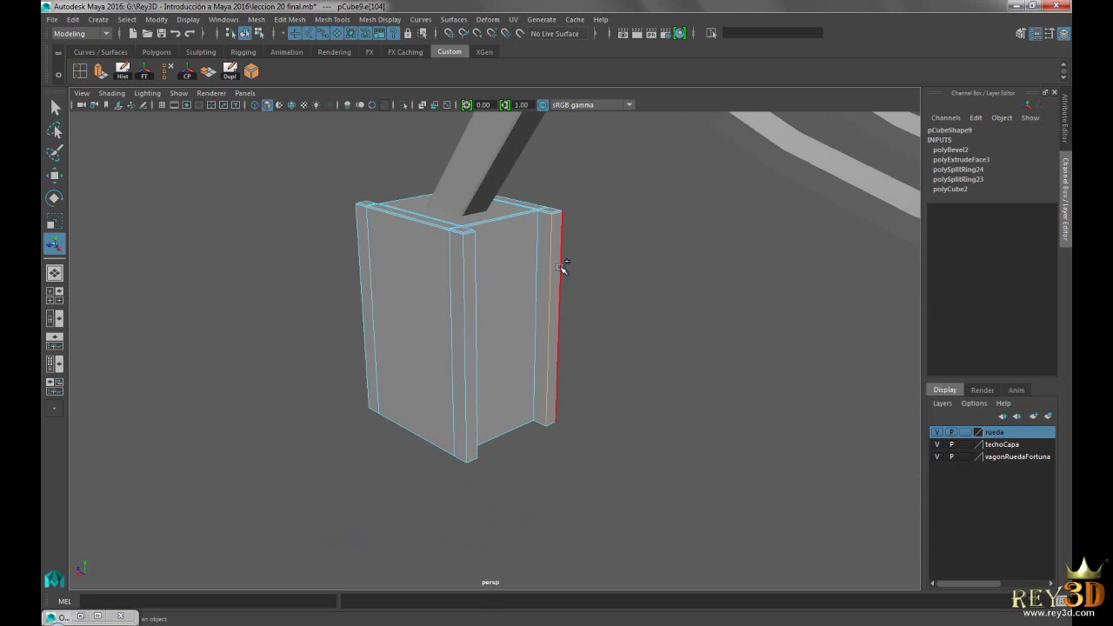
{"action": "left_click", "coordinate": [514, 319], "text": "shift"}
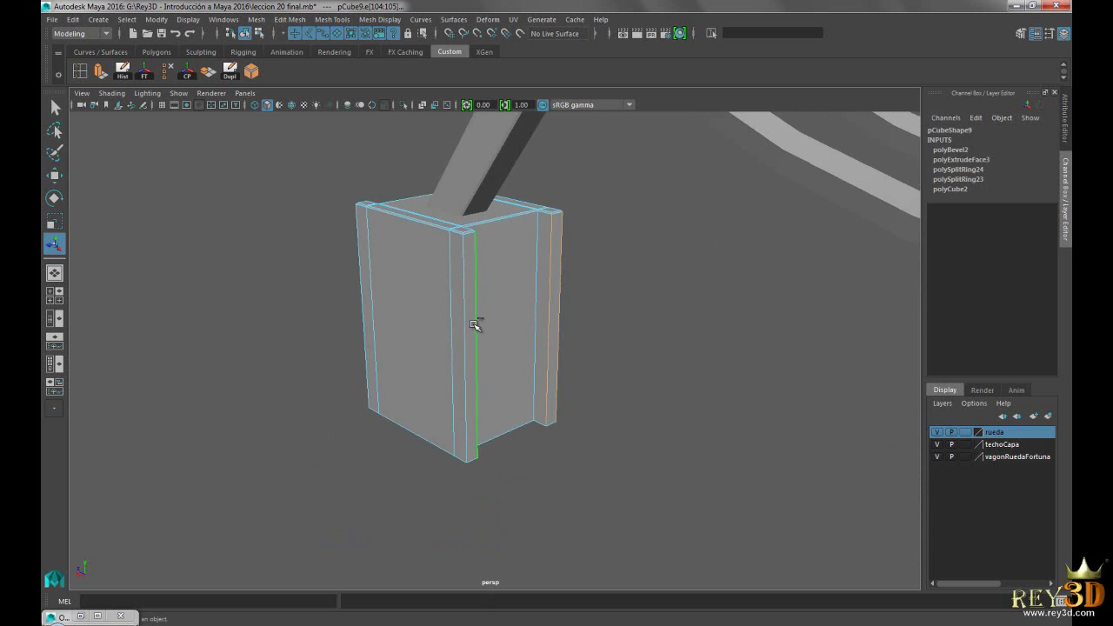
Add the left vertical edges, checking in wireframe, and bevel them with Ctrl+B.
{"action": "mouse_move", "coordinate": [390, 380]}
{"action": "left_mouse_down", "text": "alt"}
{"action": "mouse_move", "coordinate": [529, 356]}
{"action": "mouse_move", "coordinate": [516, 373]}
{"action": "left_mouse_up", "text": "alt"}
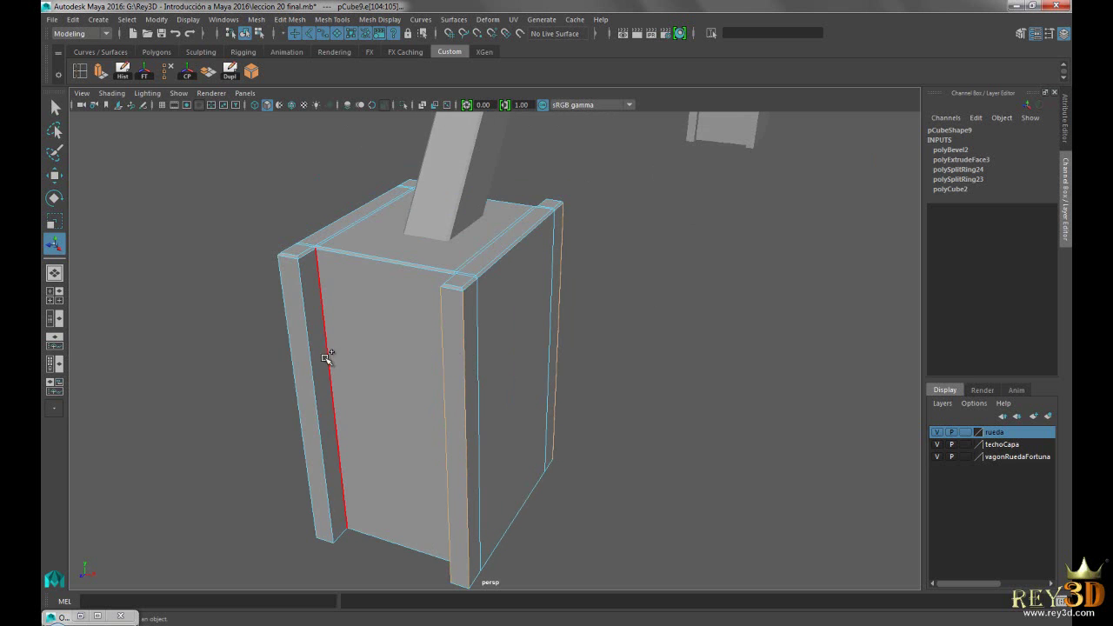
{"action": "left_click", "coordinate": [293, 365], "text": "shift"}
{"action": "mouse_move", "coordinate": [534, 390]}
{"action": "left_mouse_down", "text": "alt"}
{"action": "mouse_move", "coordinate": [455, 397]}
{"action": "mouse_move", "coordinate": [506, 388]}
{"action": "mouse_move", "coordinate": [477, 387]}
{"action": "mouse_move", "coordinate": [472, 409]}
{"action": "mouse_move", "coordinate": [483, 414]}
{"action": "mouse_move", "coordinate": [470, 405]}
{"action": "left_mouse_up", "text": "alt"}
{"action": "key", "text": "4"}
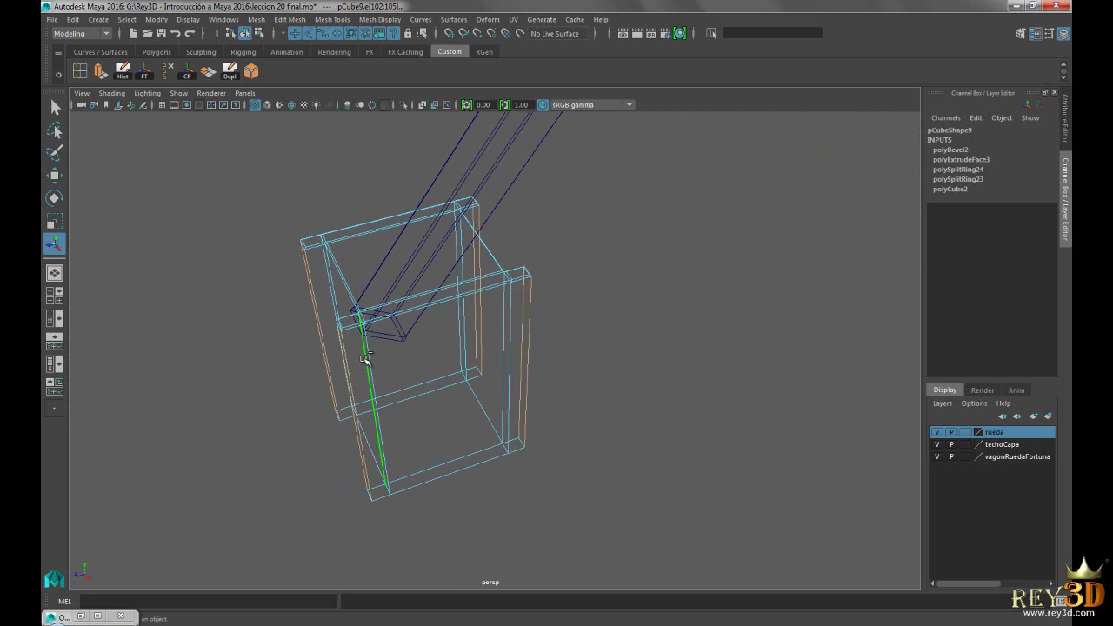
{"action": "left_click_drag", "start_coordinate": [559, 413], "coordinate": [621, 377], "text": "alt"}
{"action": "key", "text": "5"}
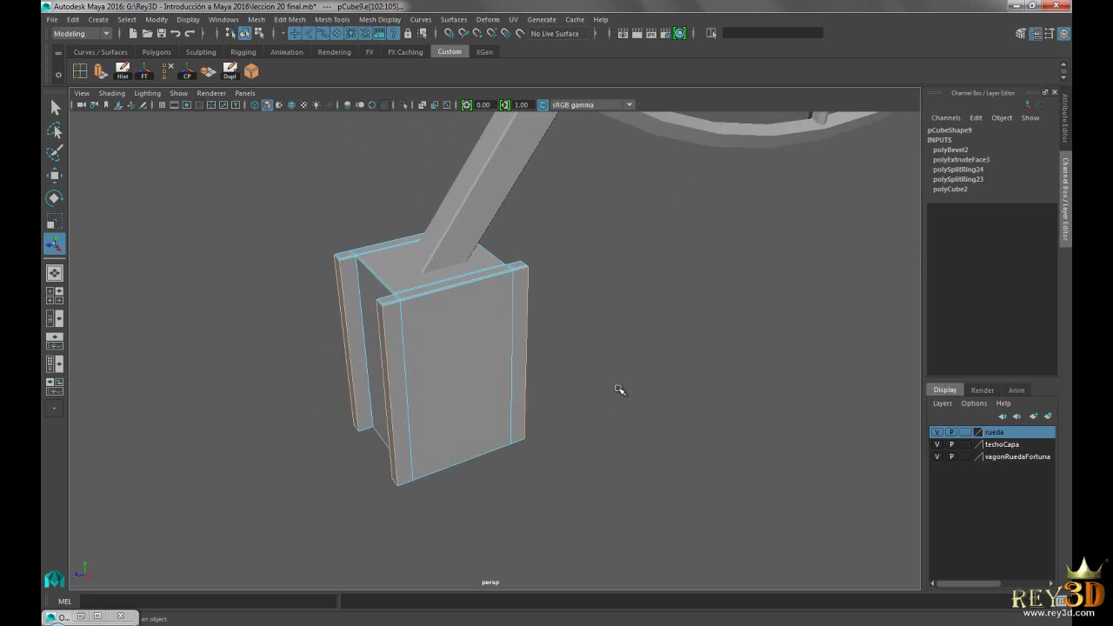
{"action": "left_click_drag", "start_coordinate": [559, 332], "coordinate": [534, 265], "text": "alt"}
{"action": "key", "text": "ctrl+b"}
{"action": "mouse_move", "coordinate": [421, 237]}
{"action": "left_mouse_down", "text": "alt"}
{"action": "mouse_move", "coordinate": [621, 338]}
{"action": "mouse_move", "coordinate": [559, 356]}
{"action": "mouse_move", "coordinate": [613, 374]}
{"action": "left_mouse_up", "text": "alt"}
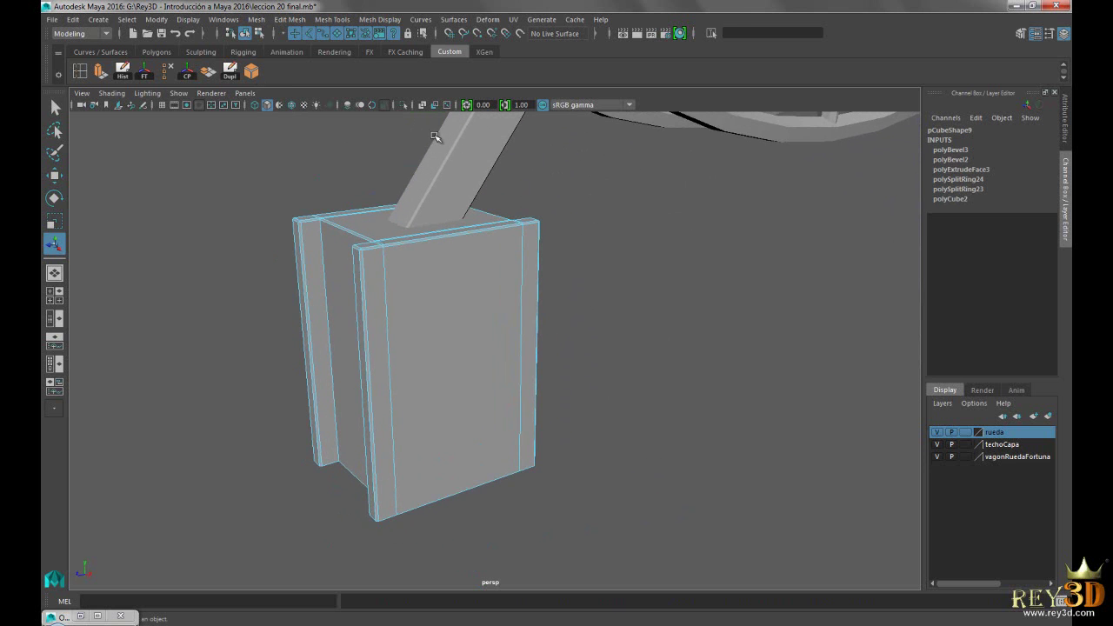
Set polyBevel3 Fraction to 0.2 and return to object mode.
{"action": "left_click", "coordinate": [955, 151]}
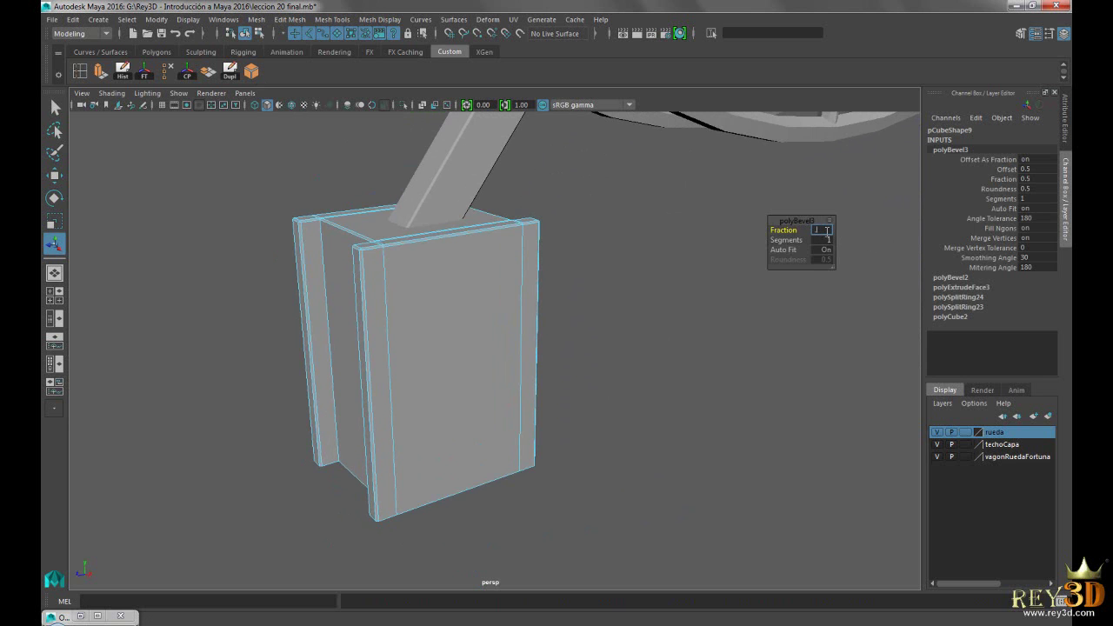
{"action": "key", "text": "Return"}
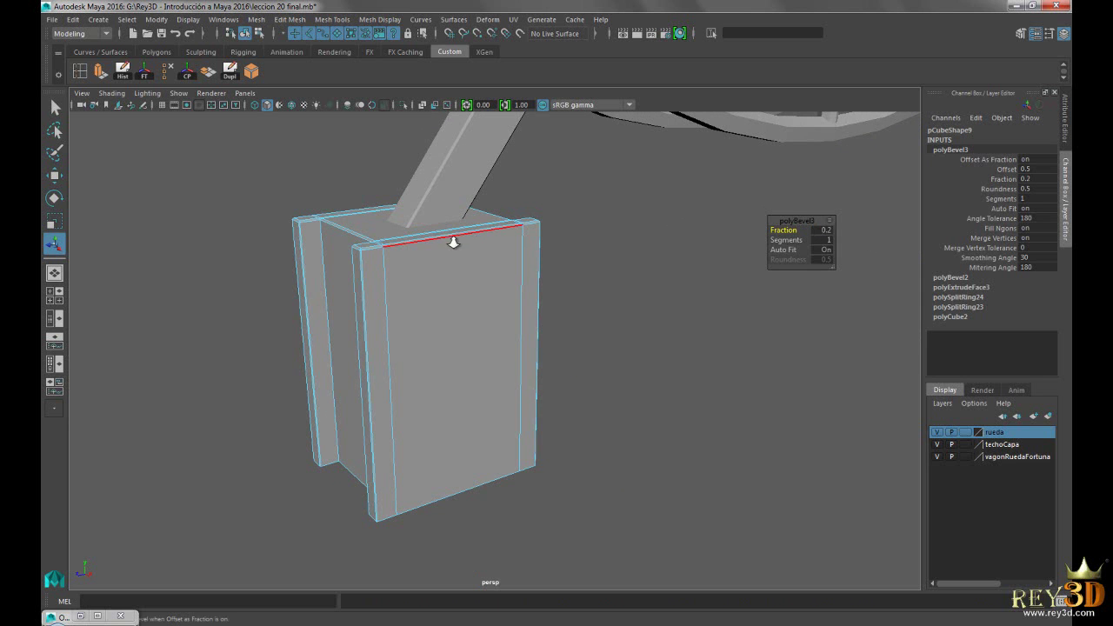
{"action": "right_click_drag", "start_coordinate": [496, 241], "coordinate": [531, 218]}
{"action": "left_click", "coordinate": [691, 309]}
{"action": "mouse_move", "coordinate": [691, 309]}
{"action": "left_mouse_down", "text": "alt"}
{"action": "mouse_move", "coordinate": [465, 288]}
{"action": "mouse_move", "coordinate": [535, 291]}
{"action": "mouse_move", "coordinate": [536, 311]}
{"action": "left_mouse_up", "text": "alt"}
Reselect the base block and widen polyBevel3 Fraction to 0.7.
{"action": "left_click", "coordinate": [509, 299]}
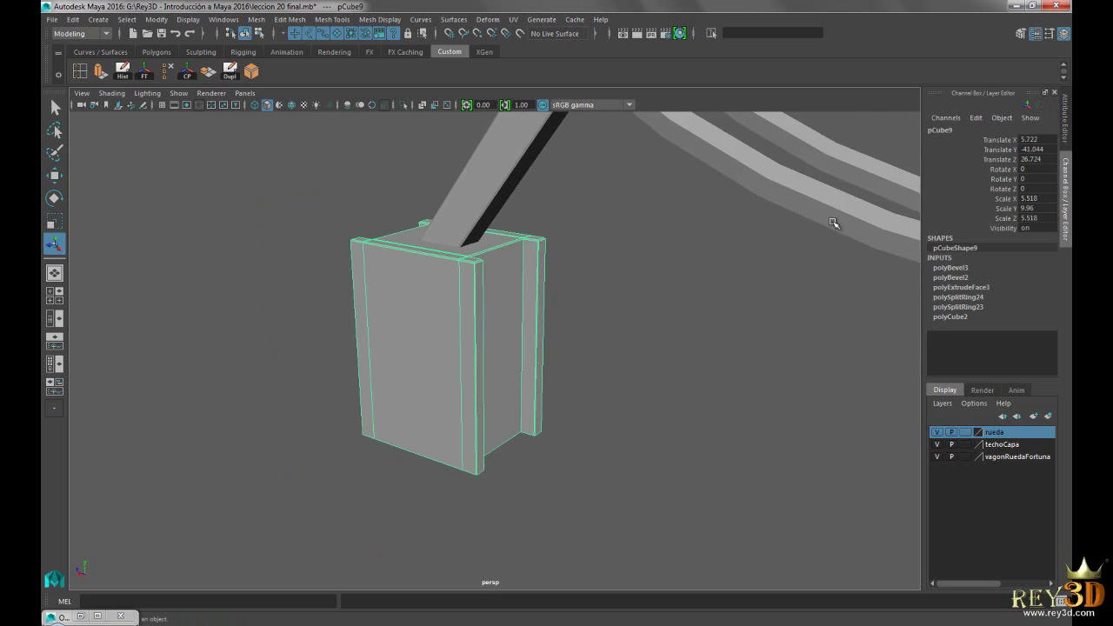
{"action": "left_click", "coordinate": [957, 270]}
{"action": "left_click_drag", "start_coordinate": [785, 230], "coordinate": [795, 231]}
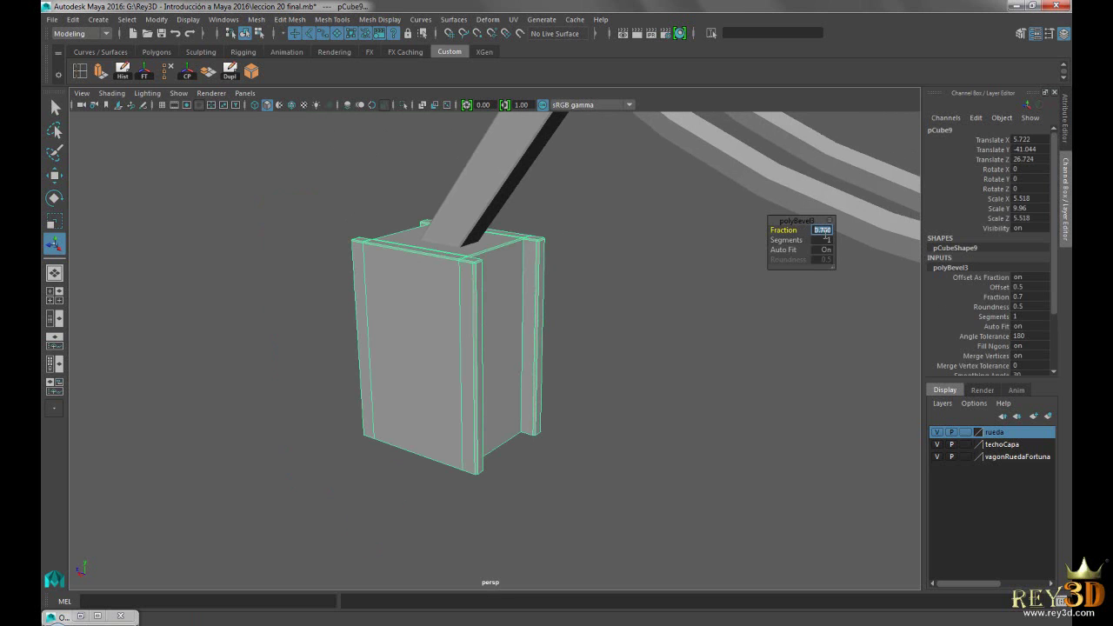
{"action": "left_click_drag", "start_coordinate": [487, 330], "coordinate": [634, 256], "text": "alt"}
{"action": "left_click", "coordinate": [654, 344]}
{"action": "scroll", "coordinate": [524, 308], "scroll_direction": "down", "scroll_amount": 3}
Delete the old right base block pCube10.
{"action": "scroll", "coordinate": [562, 308], "scroll_direction": "down", "scroll_amount": 3}
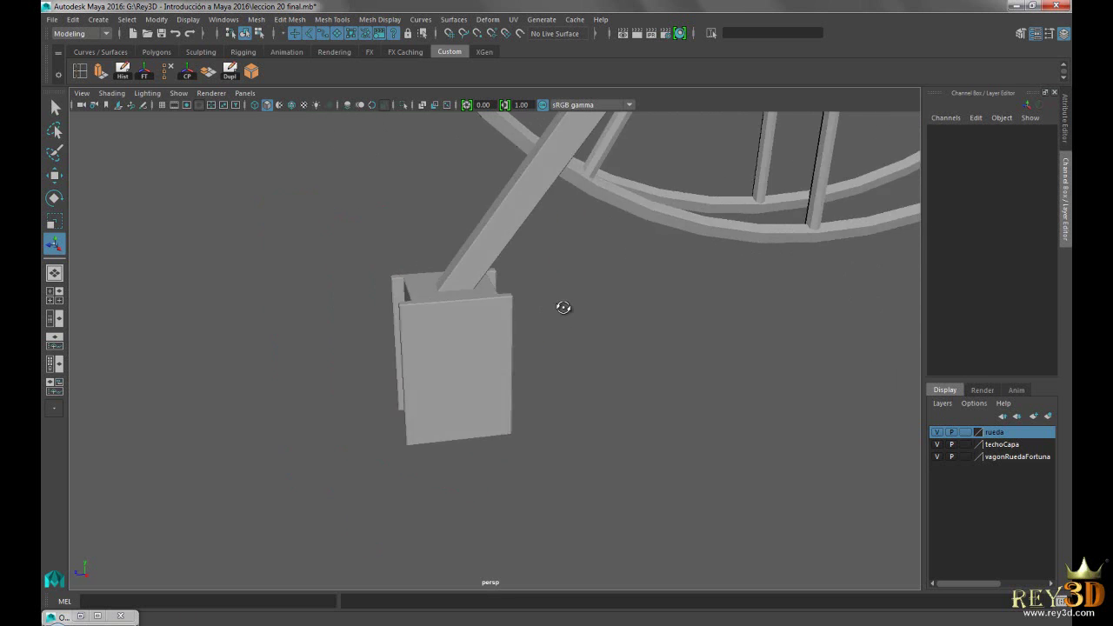
{"action": "left_click_drag", "start_coordinate": [562, 308], "coordinate": [649, 308], "text": "alt"}
{"action": "mouse_move", "coordinate": [729, 308]}
{"action": "left_mouse_down", "text": "alt"}
{"action": "mouse_move", "coordinate": [555, 284]}
{"action": "mouse_move", "coordinate": [621, 331]}
{"action": "mouse_move", "coordinate": [686, 325]}
{"action": "mouse_move", "coordinate": [531, 325]}
{"action": "mouse_move", "coordinate": [553, 380]}
{"action": "mouse_move", "coordinate": [679, 402]}
{"action": "left_mouse_up", "text": "alt"}
{"action": "left_click", "coordinate": [681, 423]}
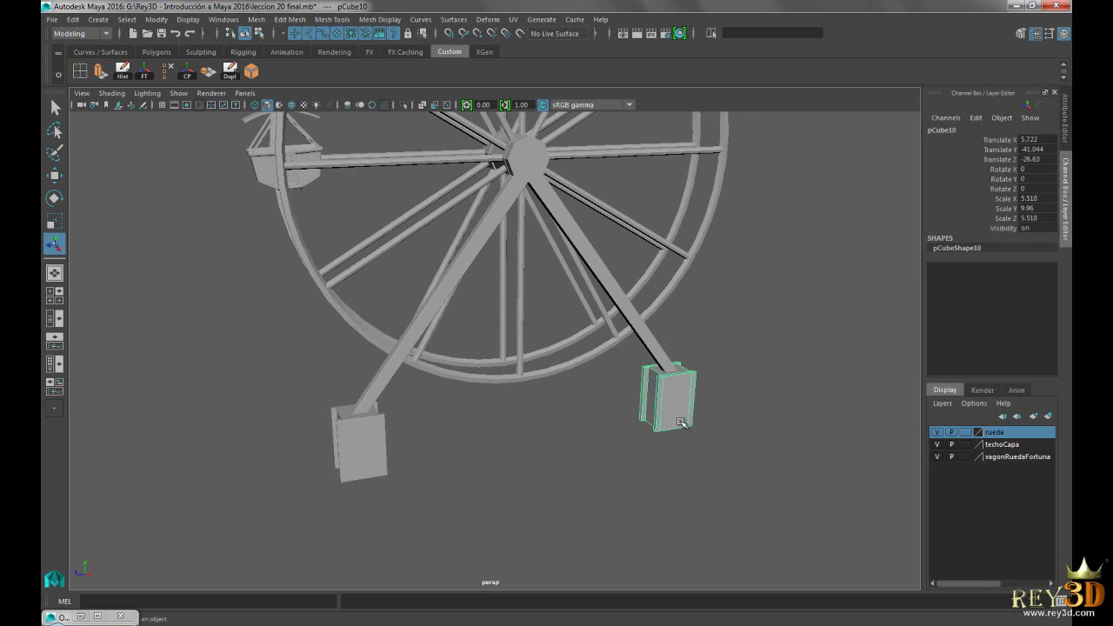
{"action": "key", "text": "Delete"}
Duplicate bevelled block pCube9 and slide the copy along Z under the right leg.
{"action": "left_click", "coordinate": [375, 466]}
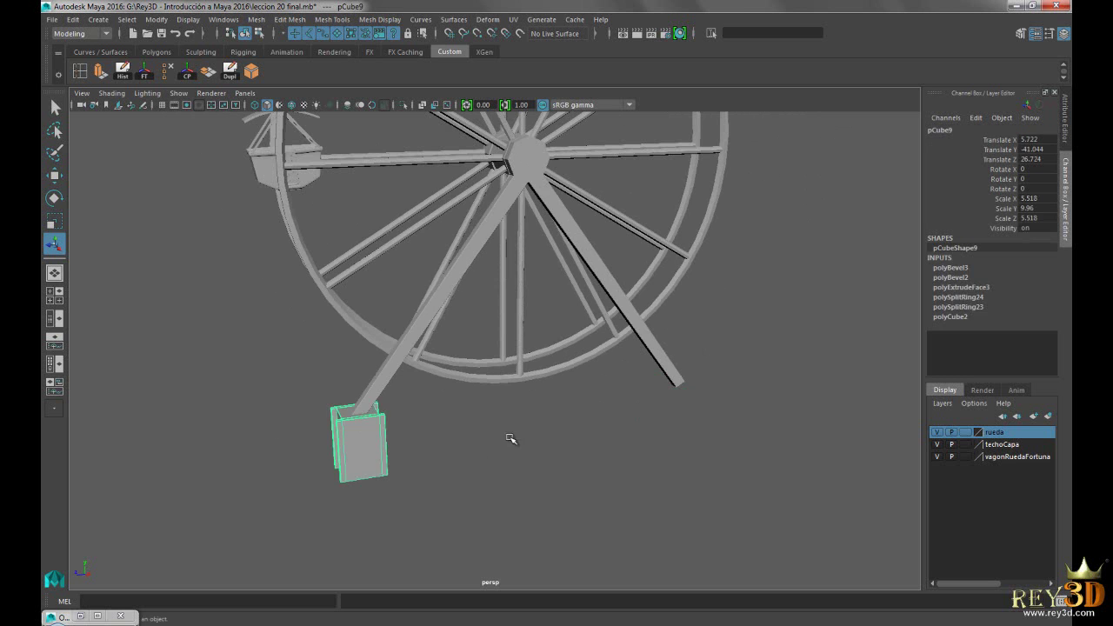
{"action": "key", "text": "ctrl+d"}
{"action": "key", "text": "w"}
{"action": "left_click_drag", "start_coordinate": [618, 427], "coordinate": [498, 433], "text": "alt"}
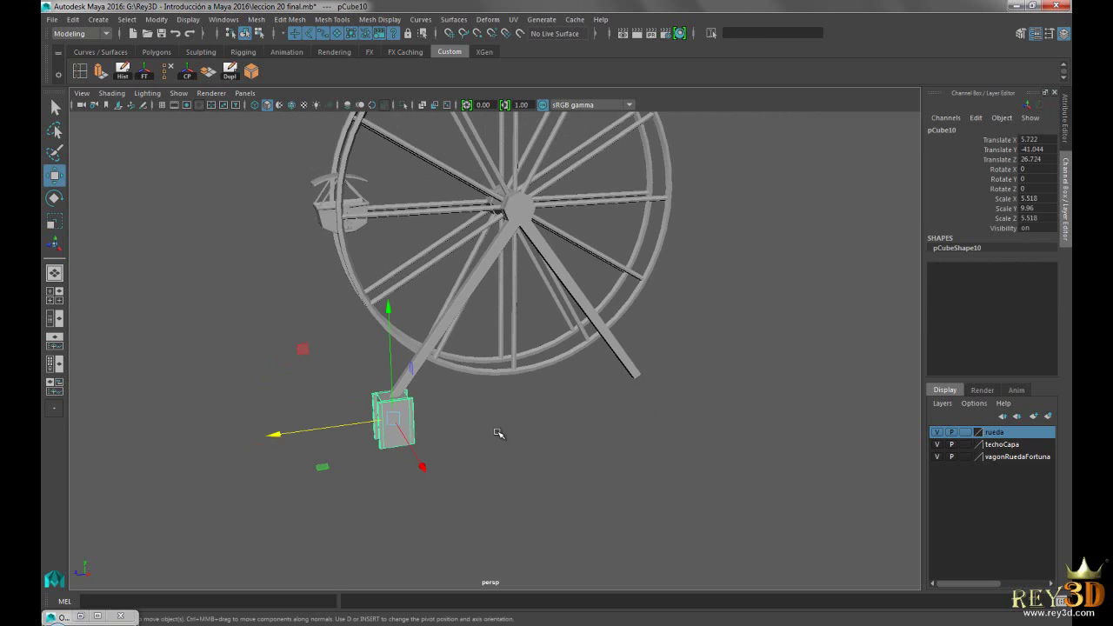
{"action": "key", "text": "space"}
{"action": "key", "text": "space"}
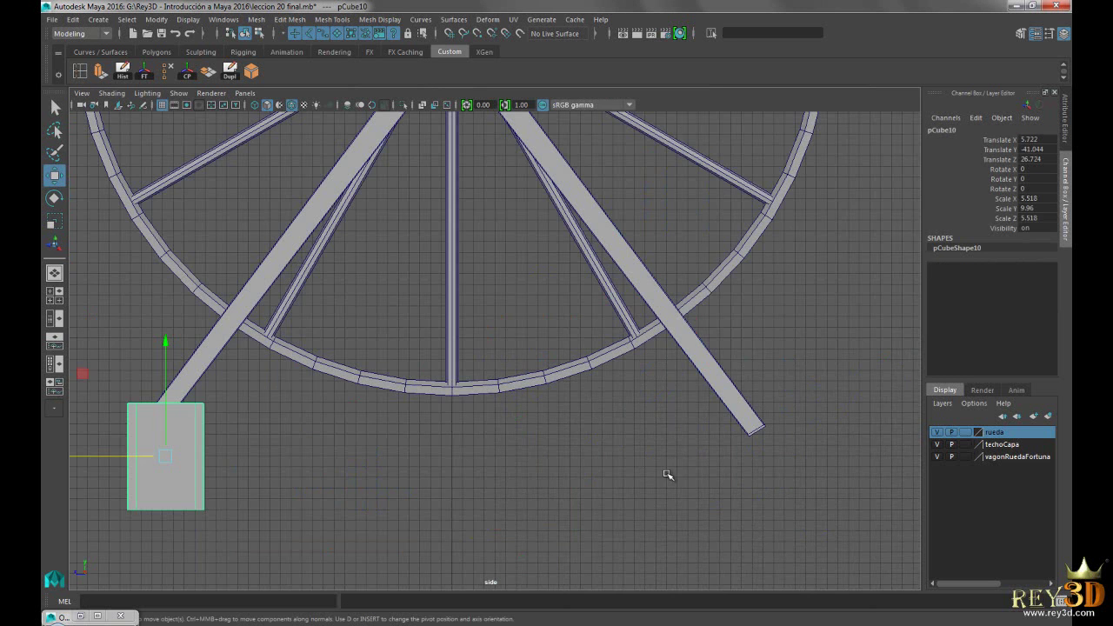
{"action": "left_click_drag", "start_coordinate": [119, 455], "coordinate": [667, 444]}
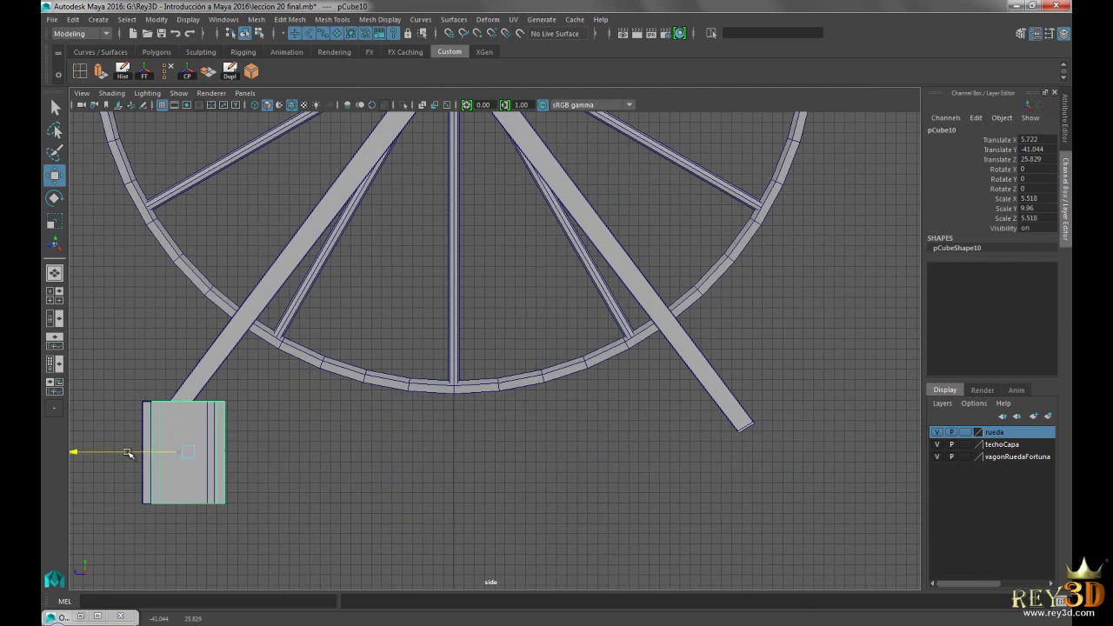
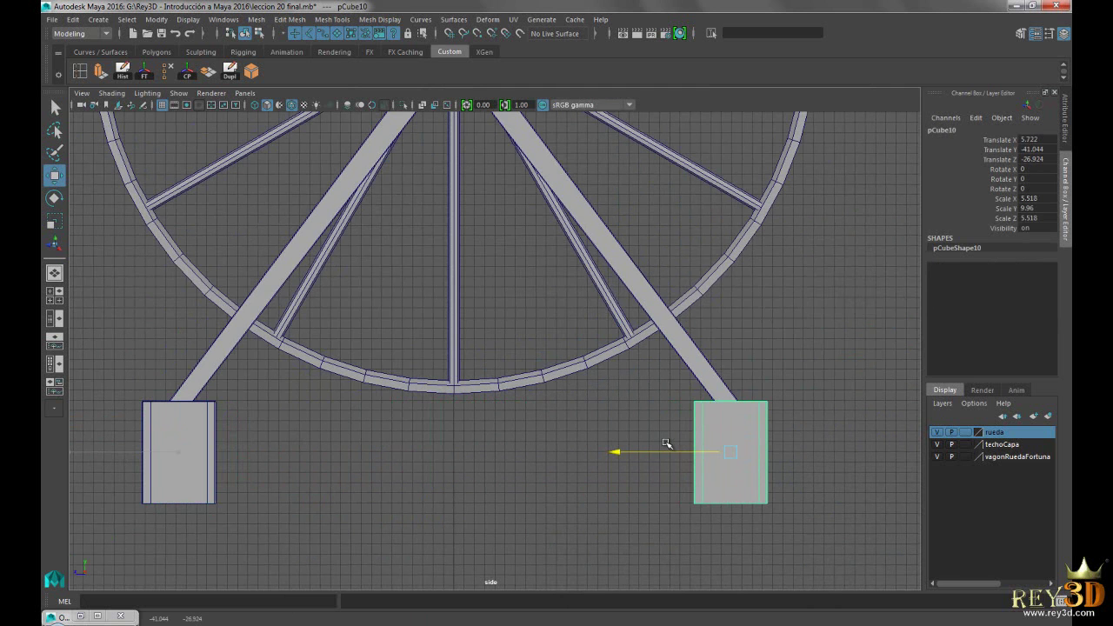
Group the A-frame support legs together with both foot blocks.
{"action": "left_click", "coordinate": [735, 353]}
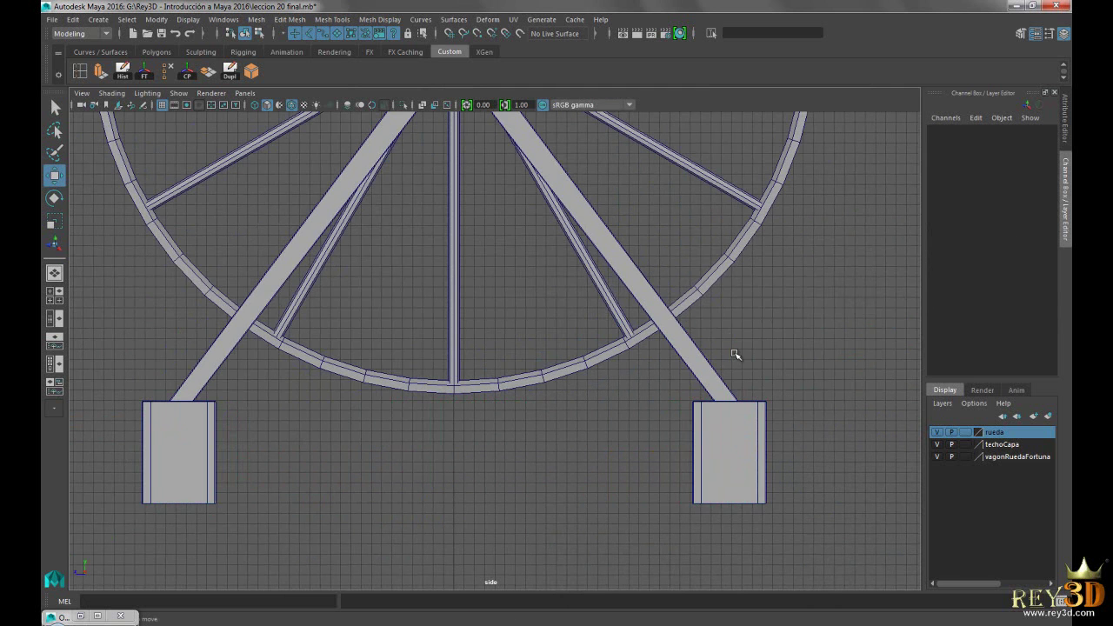
{"action": "key", "text": "space"}
{"action": "key", "text": "space"}
{"action": "key", "text": "f"}
{"action": "scroll", "coordinate": [580, 322], "scroll_direction": "up", "scroll_amount": 3}
{"action": "left_click_drag", "start_coordinate": [580, 321], "coordinate": [572, 418], "text": "alt"}
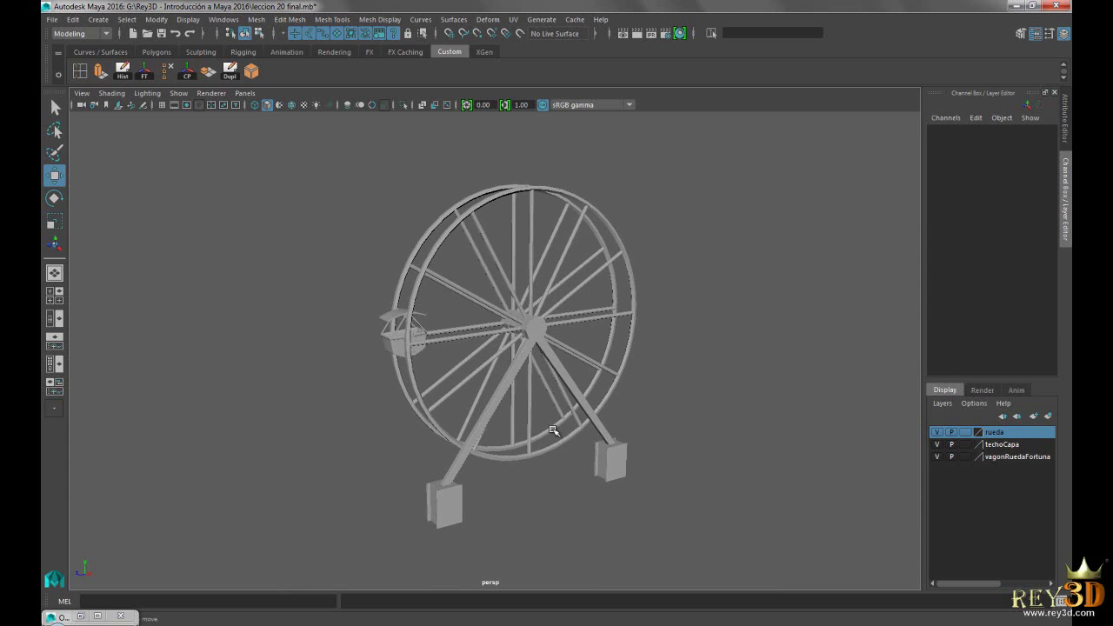
{"action": "mouse_move", "coordinate": [550, 483]}
{"action": "right_mouse_down", "text": "alt"}
{"action": "mouse_move", "coordinate": [601, 427]}
{"action": "mouse_move", "coordinate": [590, 416]}
{"action": "right_mouse_up", "text": "alt"}
{"action": "scroll", "coordinate": [533, 343], "scroll_direction": "up", "scroll_amount": 2}
{"action": "left_click", "coordinate": [533, 342]}
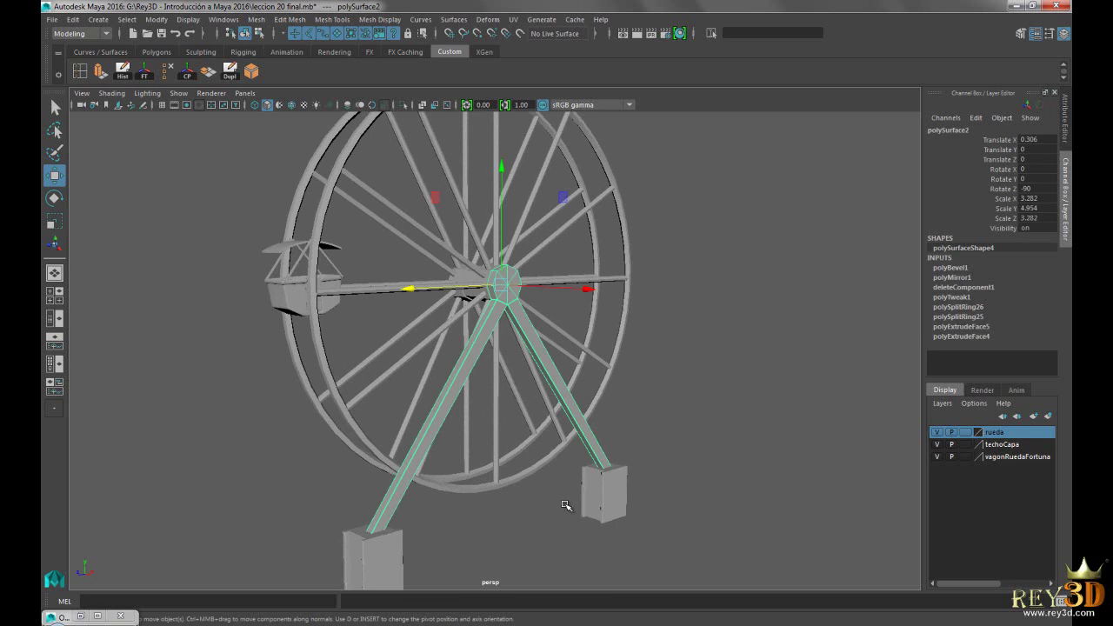
{"action": "left_click", "coordinate": [600, 491]}
{"action": "left_click", "coordinate": [374, 557]}
{"action": "left_click_drag", "start_coordinate": [844, 377], "coordinate": [726, 378], "text": "alt"}
{"action": "key", "text": "ctrl+g"}
Duplicate the support group and mirror it with Scale X -1 onto the wheel's other side.
{"action": "mouse_move", "coordinate": [629, 340]}
{"action": "left_mouse_down", "text": "alt"}
{"action": "mouse_move", "coordinate": [701, 348]}
{"action": "mouse_move", "coordinate": [675, 357]}
{"action": "left_mouse_up", "text": "alt"}
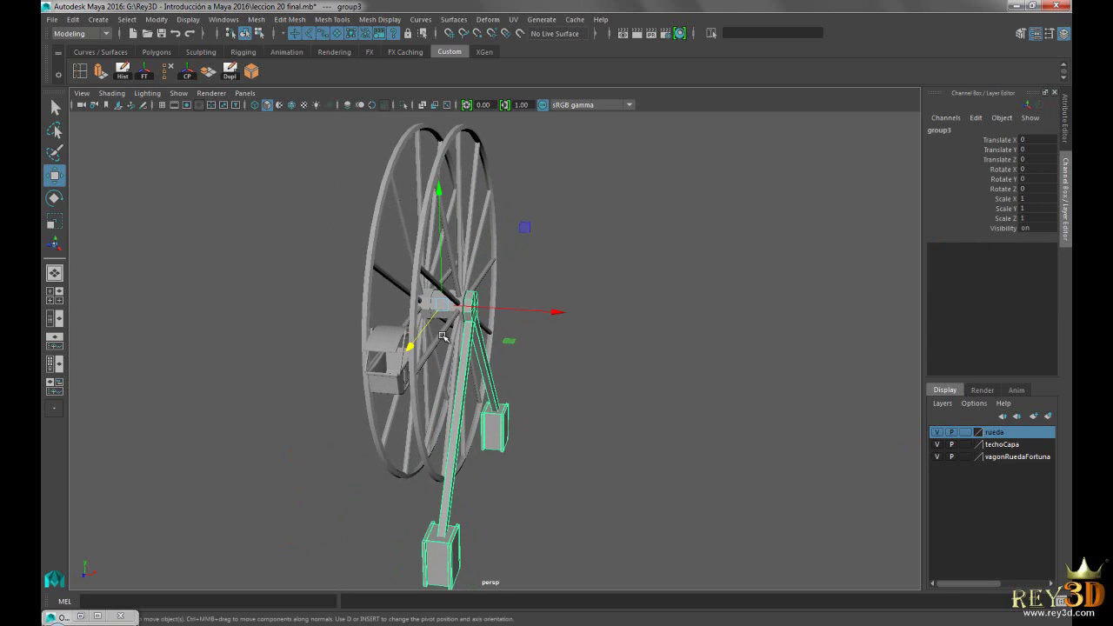
{"action": "mouse_move", "coordinate": [438, 304]}
{"action": "left_mouse_down", "text": "alt"}
{"action": "mouse_move", "coordinate": [614, 427]}
{"action": "mouse_move", "coordinate": [701, 402]}
{"action": "mouse_move", "coordinate": [649, 395]}
{"action": "left_mouse_up", "text": "alt"}
{"action": "key", "text": "ctrl+d"}
{"action": "left_click_drag", "start_coordinate": [643, 363], "coordinate": [646, 383], "text": "alt"}
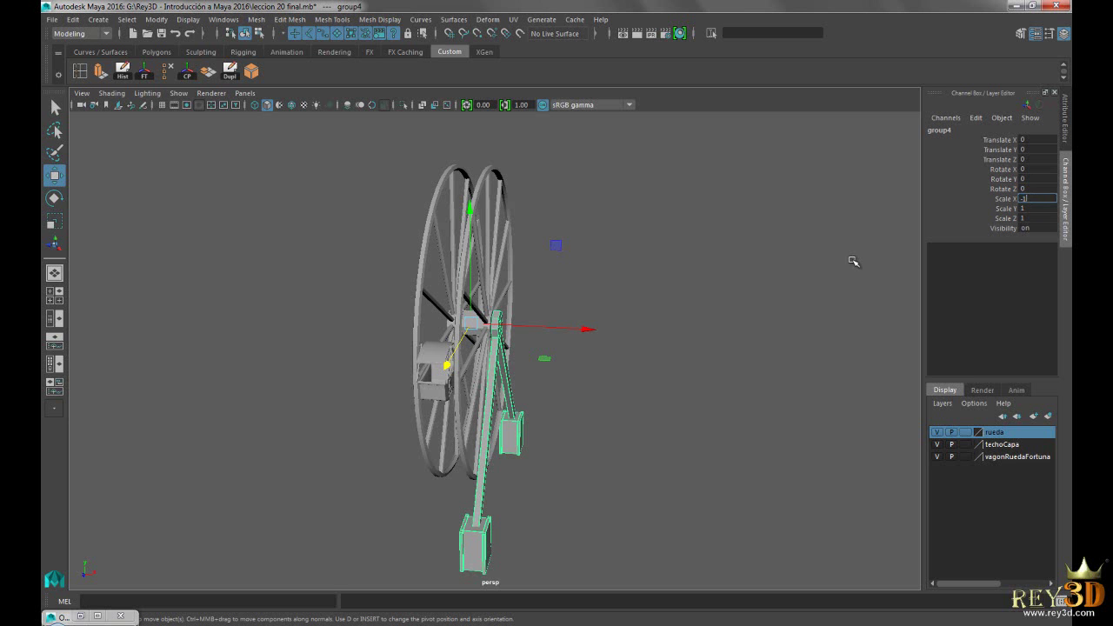
{"action": "mouse_move", "coordinate": [609, 347]}
{"action": "left_mouse_down", "text": "alt"}
{"action": "mouse_move", "coordinate": [542, 377]}
{"action": "mouse_move", "coordinate": [688, 348]}
{"action": "mouse_move", "coordinate": [534, 348]}
{"action": "left_mouse_up", "text": "alt"}
{"action": "left_click", "coordinate": [557, 367]}
{"action": "scroll", "coordinate": [534, 348], "scroll_direction": "up", "scroll_amount": 2}
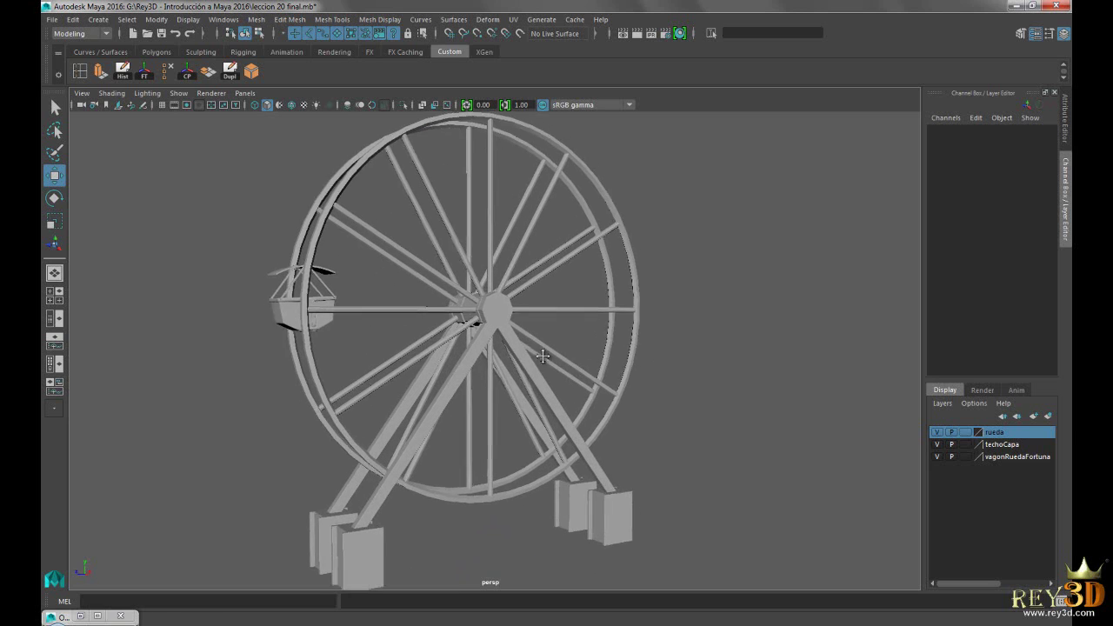
{"action": "middle_click_drag", "start_coordinate": [534, 348], "coordinate": [398, 526], "text": "alt"}
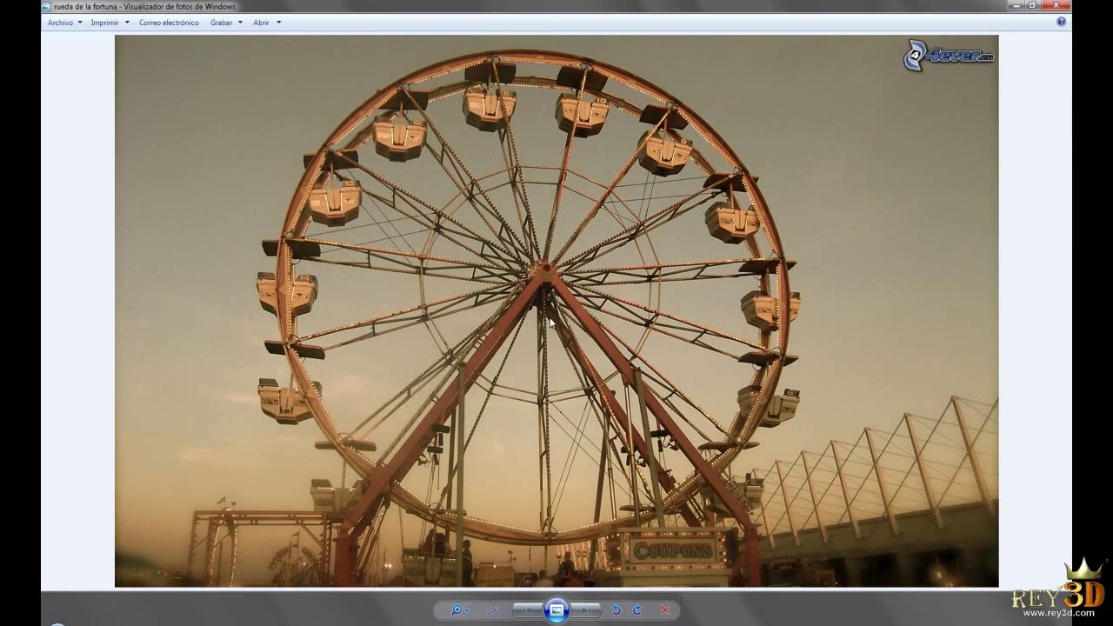
{"action": "scroll", "coordinate": [549, 322], "scroll_direction": "up", "scroll_amount": 2}
{"action": "scroll", "coordinate": [551, 269], "scroll_direction": "up", "scroll_amount": 2}
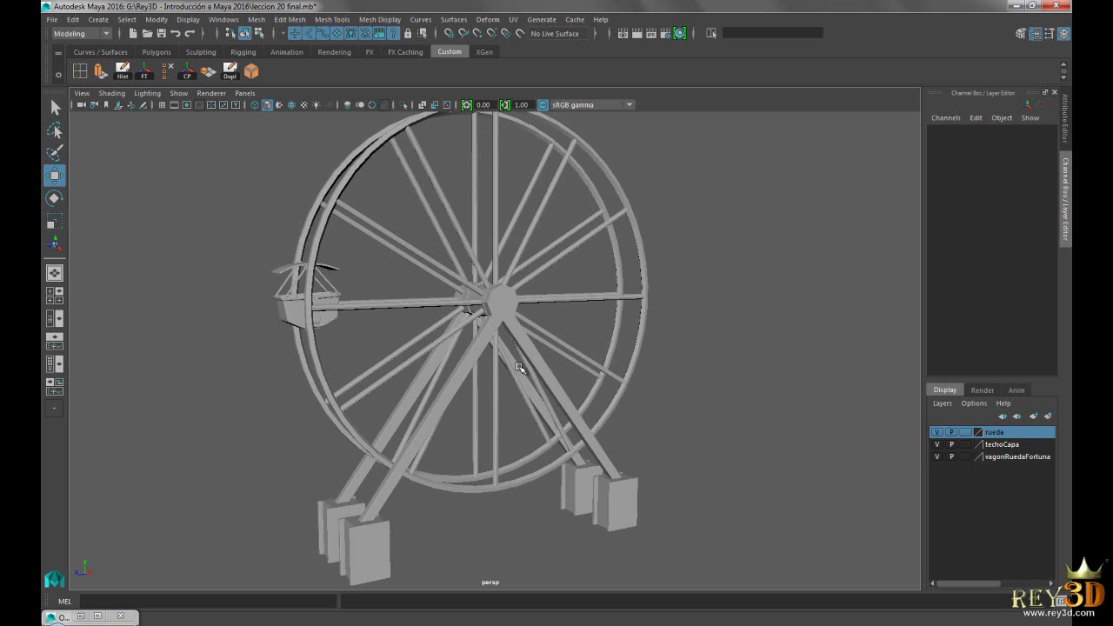
{"action": "scroll", "coordinate": [448, 341], "scroll_direction": "up", "scroll_amount": 3}
Select the octagonal end faces of the hub in face mode.
{"action": "scroll", "coordinate": [522, 353], "scroll_direction": "up", "scroll_amount": 2}
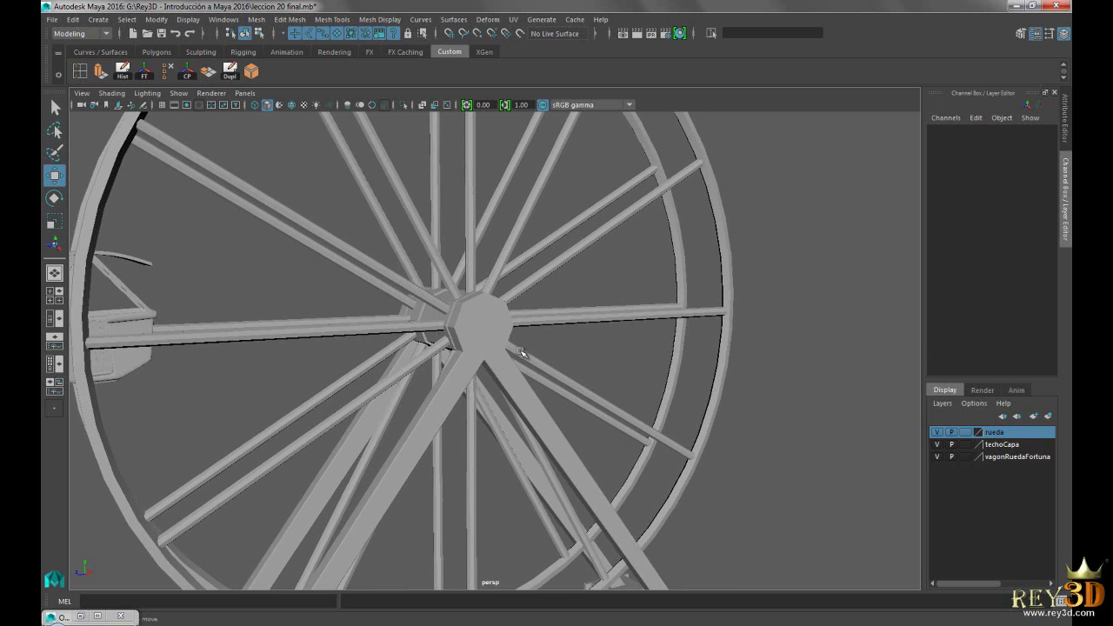
{"action": "left_click", "coordinate": [522, 352]}
{"action": "scroll", "coordinate": [548, 400], "scroll_direction": "up", "scroll_amount": 2}
{"action": "scroll", "coordinate": [567, 447], "scroll_direction": "up", "scroll_amount": 1}
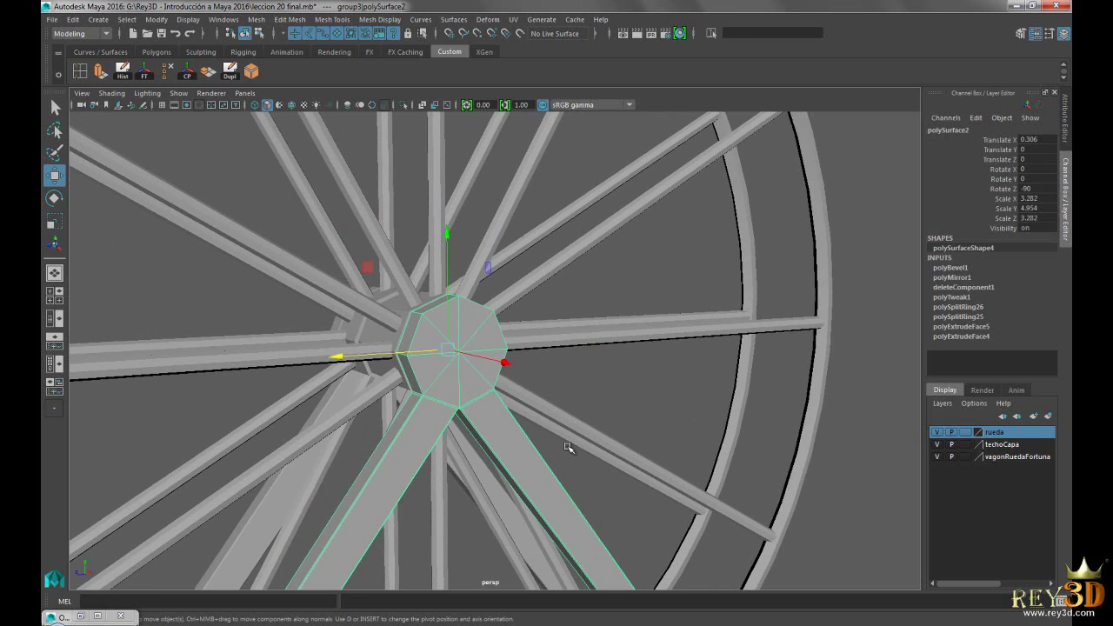
{"action": "scroll", "coordinate": [498, 380], "scroll_direction": "up", "scroll_amount": 2}
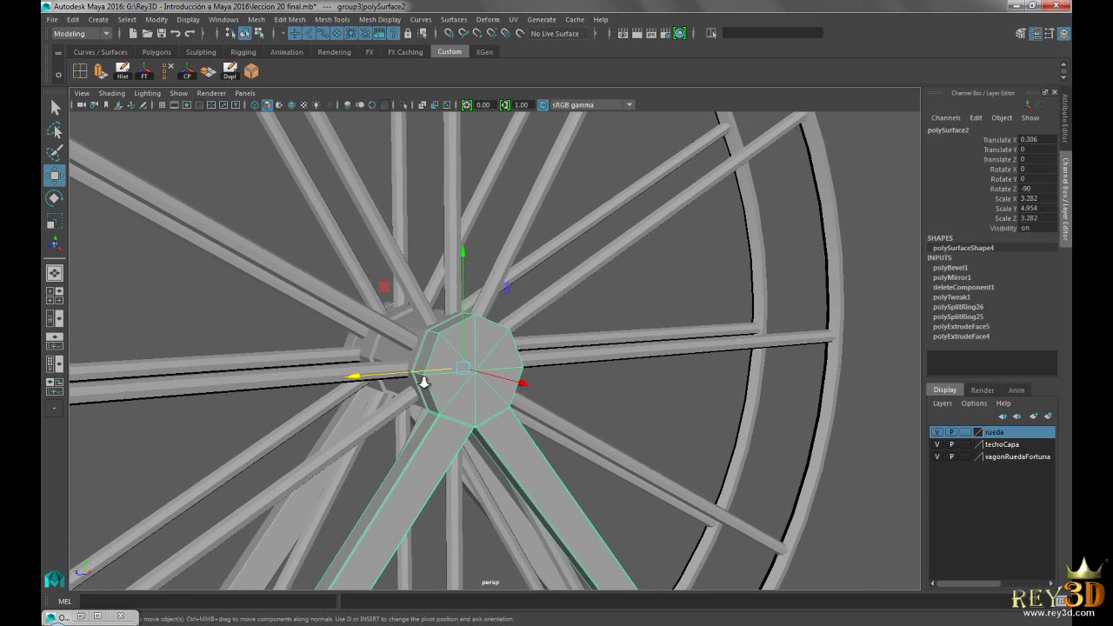
{"action": "scroll", "coordinate": [391, 305], "scroll_direction": "up", "scroll_amount": 3}
{"action": "right_click_drag", "start_coordinate": [433, 314], "coordinate": [490, 310]}
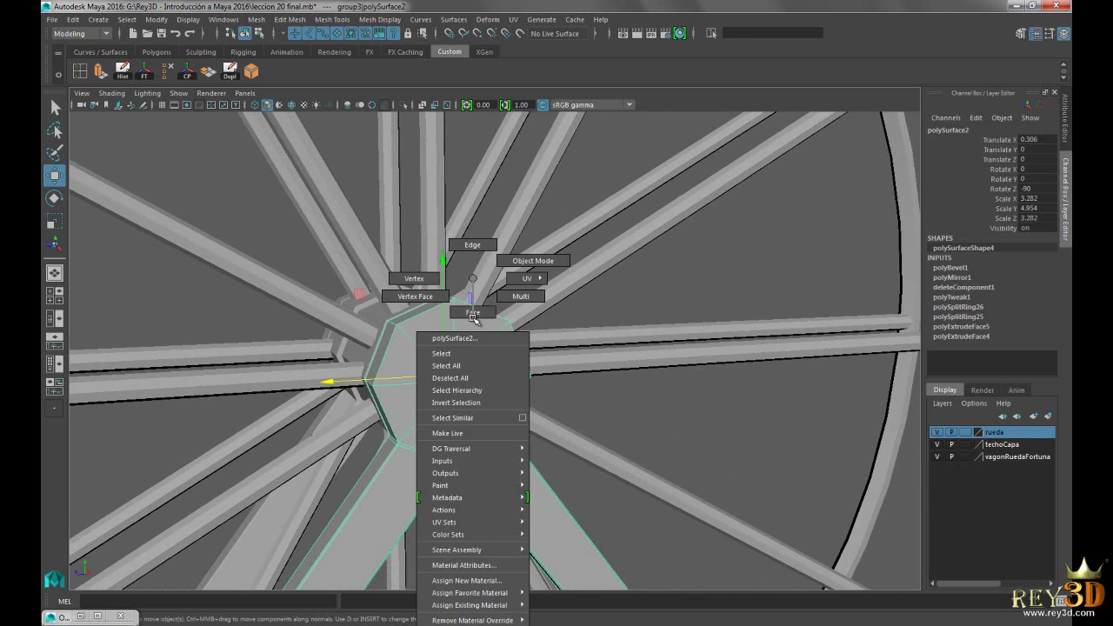
{"action": "key", "text": "q"}
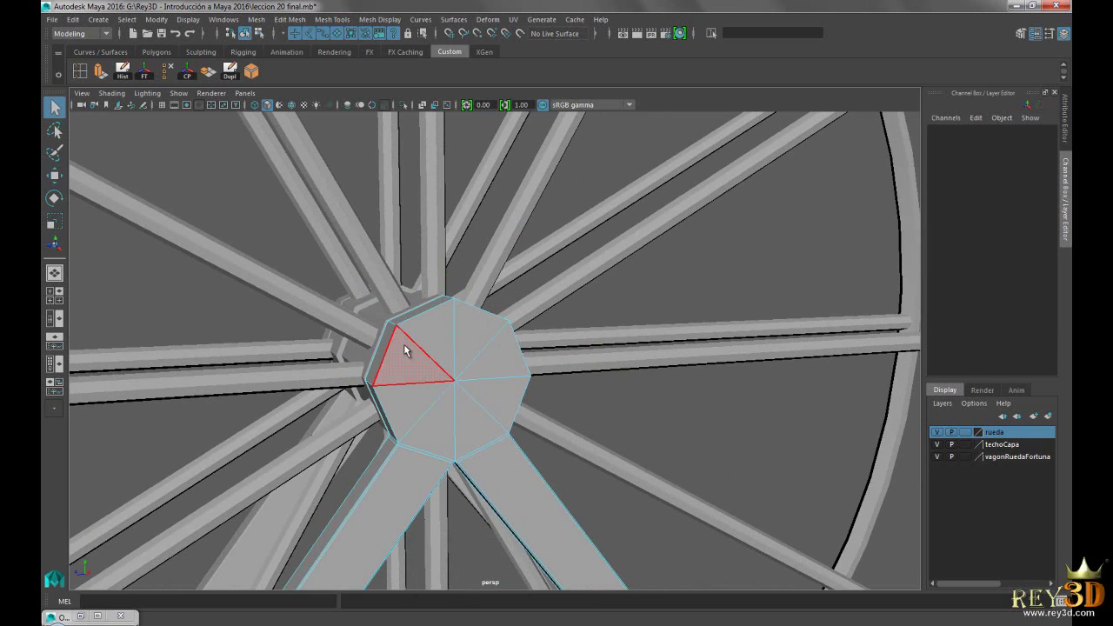
{"action": "left_click", "coordinate": [403, 343]}
{"action": "left_click", "coordinate": [432, 324], "text": "shift"}
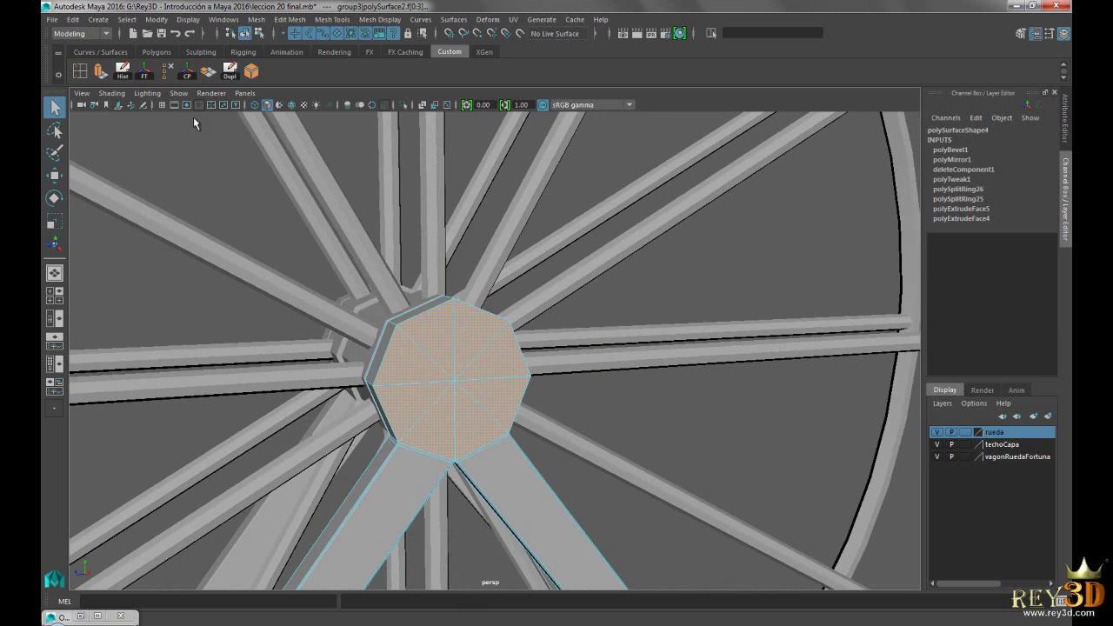
Extrude the hub end faces and scale them uniformly inward to an inset octagon.
{"action": "left_click", "coordinate": [101, 74]}
{"action": "left_click_drag", "start_coordinate": [398, 389], "coordinate": [421, 408], "text": "alt"}
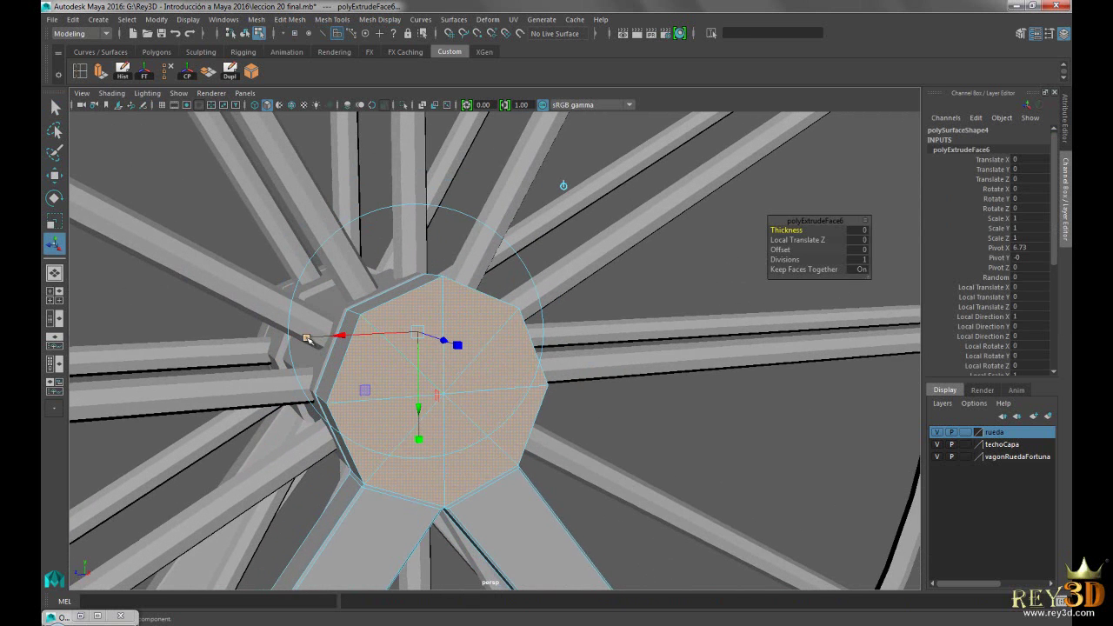
{"action": "left_click", "coordinate": [417, 335]}
{"action": "left_click_drag", "start_coordinate": [414, 334], "coordinate": [380, 339]}
Extrude the inset face again, pushing it out to Local Translate Z 1.396.
{"action": "key", "text": "ctrl+e"}
{"action": "mouse_move", "coordinate": [447, 391]}
{"action": "left_mouse_down", "text": "alt"}
{"action": "mouse_move", "coordinate": [488, 424]}
{"action": "mouse_move", "coordinate": [551, 399]}
{"action": "left_mouse_up", "text": "alt"}
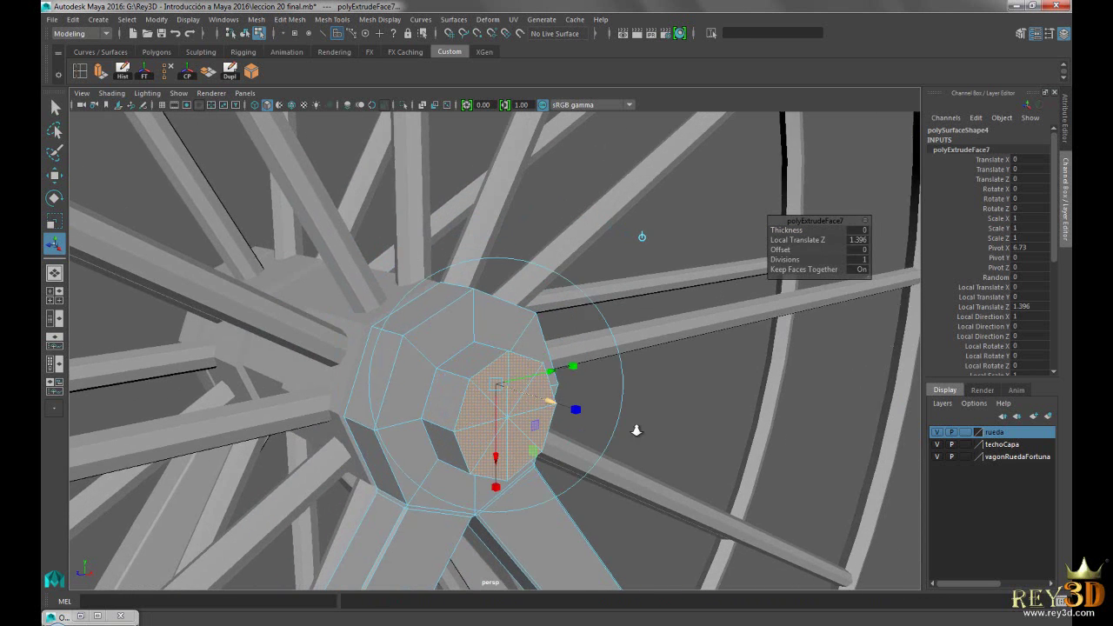
{"action": "scroll", "coordinate": [522, 409], "scroll_direction": "down", "scroll_amount": 5}
{"action": "mouse_move", "coordinate": [522, 409]}
{"action": "left_mouse_down", "text": "alt"}
{"action": "mouse_move", "coordinate": [452, 416]}
{"action": "mouse_move", "coordinate": [497, 418]}
{"action": "mouse_move", "coordinate": [467, 386]}
{"action": "mouse_move", "coordinate": [435, 377]}
{"action": "mouse_move", "coordinate": [466, 380]}
{"action": "mouse_move", "coordinate": [453, 377]}
{"action": "left_mouse_up", "text": "alt"}
{"action": "scroll", "coordinate": [435, 376], "scroll_direction": "up", "scroll_amount": 3}
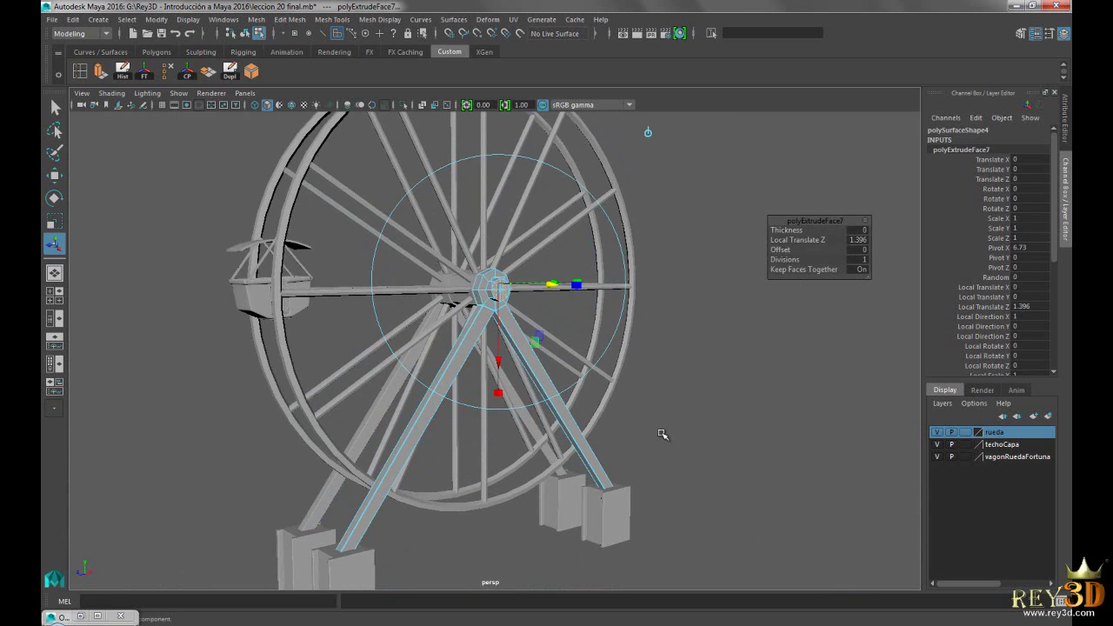
{"action": "left_click_drag", "start_coordinate": [532, 376], "coordinate": [441, 309], "text": "alt"}
{"action": "mouse_move", "coordinate": [570, 411]}
{"action": "left_mouse_down", "text": "alt"}
{"action": "mouse_move", "coordinate": [653, 423]}
{"action": "mouse_move", "coordinate": [536, 343]}
{"action": "left_mouse_up", "text": "alt"}
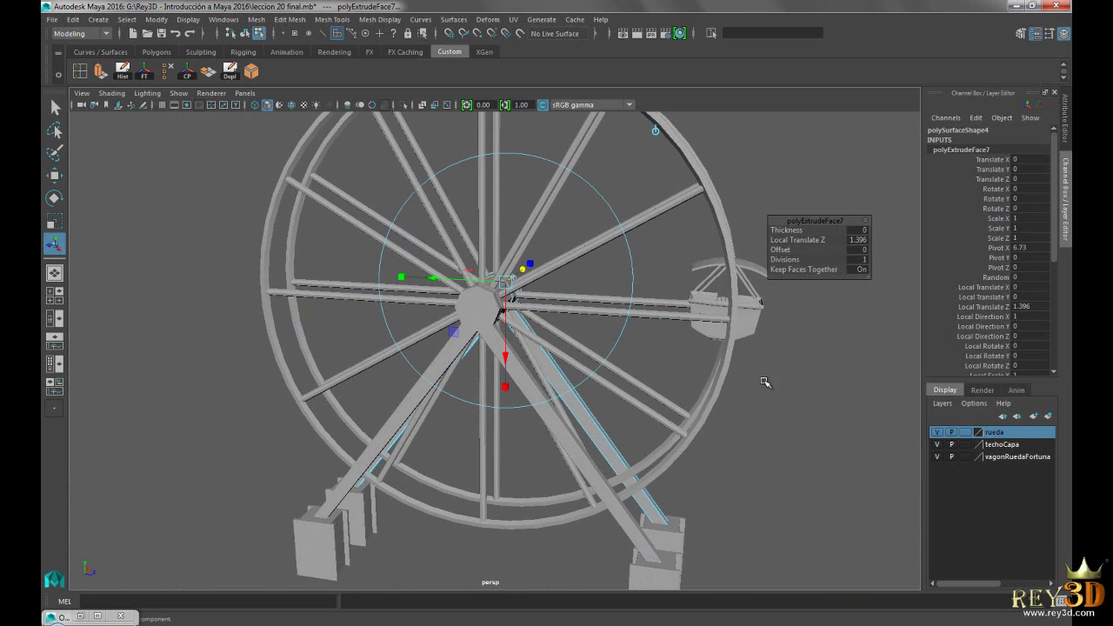
{"action": "mouse_move", "coordinate": [765, 383]}
{"action": "left_mouse_down", "text": "alt"}
{"action": "mouse_move", "coordinate": [572, 345]}
{"action": "mouse_move", "coordinate": [525, 369]}
{"action": "left_mouse_up", "text": "alt"}
{"action": "scroll", "coordinate": [572, 345], "scroll_direction": "up", "scroll_amount": 3}
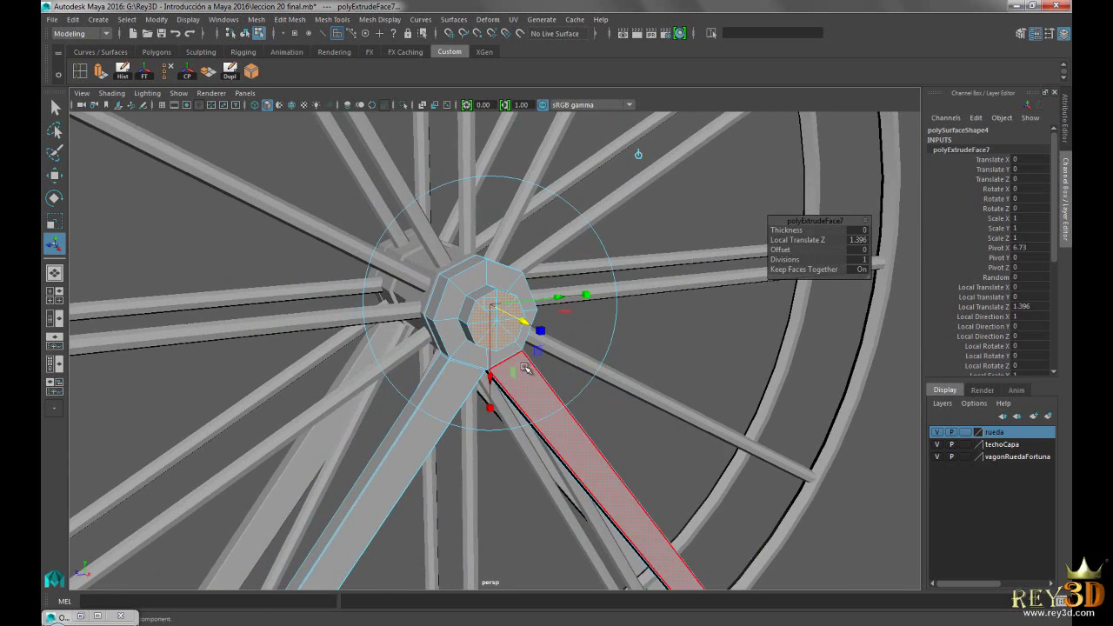
{"action": "mouse_move", "coordinate": [427, 312]}
{"action": "left_mouse_down", "text": "alt"}
{"action": "mouse_move", "coordinate": [490, 329]}
{"action": "mouse_move", "coordinate": [457, 282]}
{"action": "left_mouse_up", "text": "alt"}
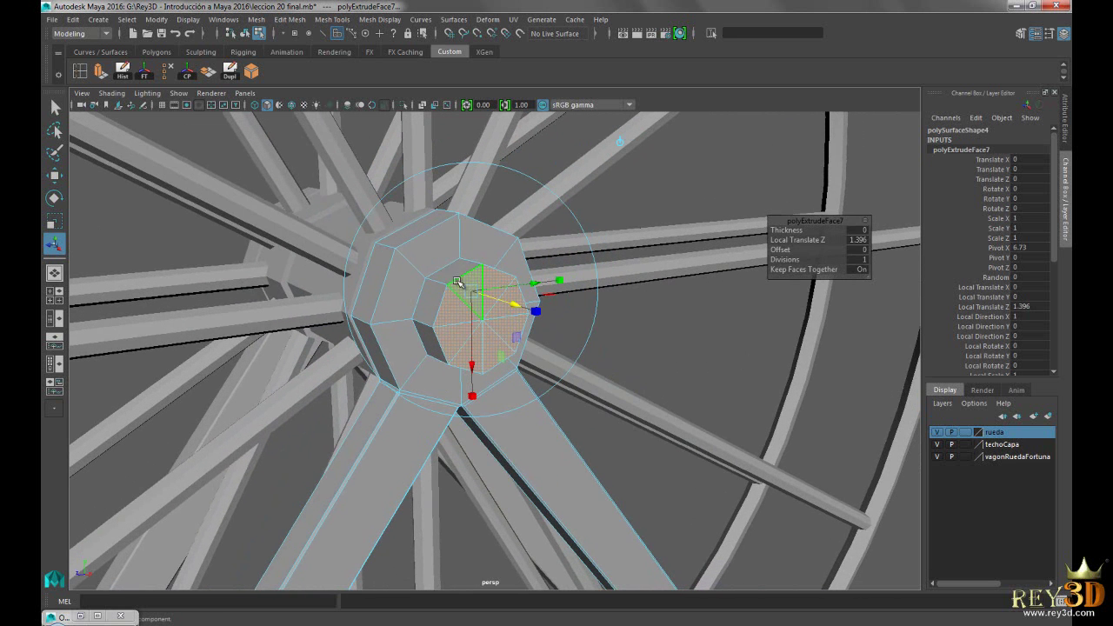
{"action": "right_click_drag", "start_coordinate": [452, 266], "coordinate": [509, 247]}
Insert an edge loop around the hub's inset.
{"action": "left_click_drag", "start_coordinate": [429, 318], "coordinate": [358, 263], "text": "alt"}
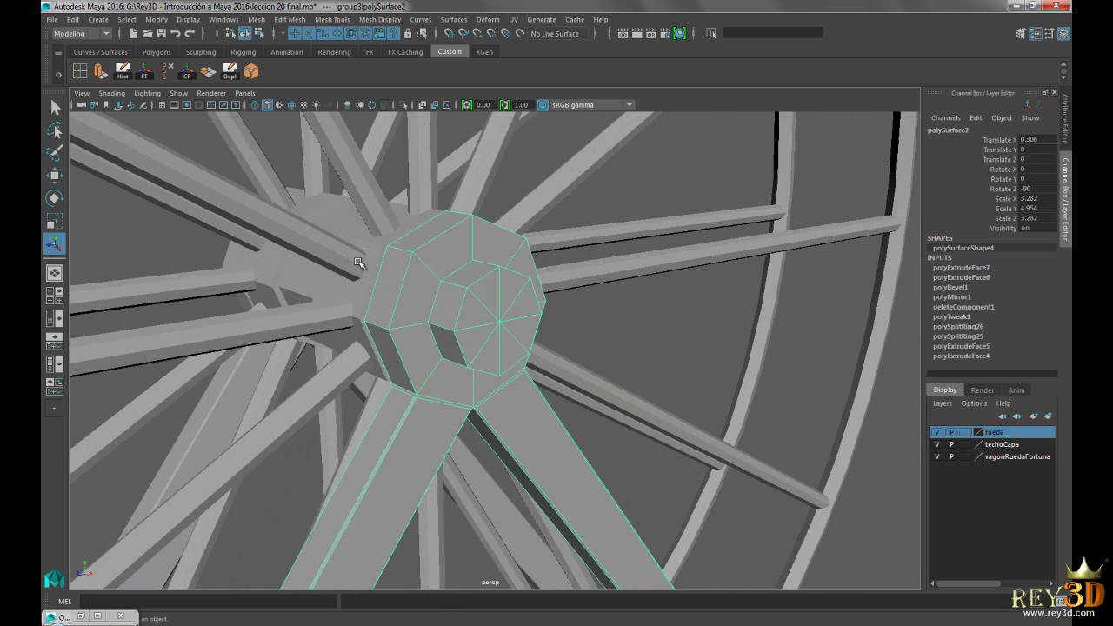
{"action": "mouse_move", "coordinate": [112, 106]}
{"action": "left_mouse_down", "text": "alt"}
{"action": "mouse_move", "coordinate": [454, 351]}
{"action": "mouse_move", "coordinate": [428, 280]}
{"action": "mouse_move", "coordinate": [441, 336]}
{"action": "mouse_move", "coordinate": [502, 343]}
{"action": "mouse_move", "coordinate": [487, 346]}
{"action": "mouse_move", "coordinate": [534, 380]}
{"action": "left_mouse_up", "text": "alt"}
{"action": "scroll", "coordinate": [510, 377], "scroll_direction": "up", "scroll_amount": 3}
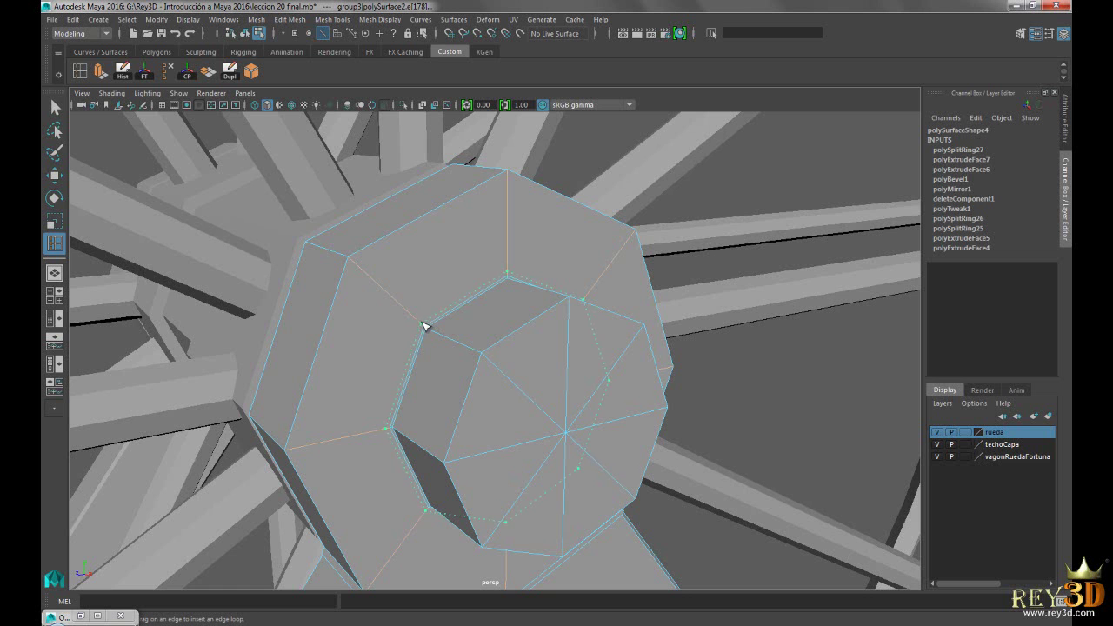
{"action": "left_click", "coordinate": [424, 326]}
Move the hub's inner cap components with the Move tool, then reselect the hub as an object.
{"action": "key", "text": "w"}
{"action": "scroll", "coordinate": [460, 348], "scroll_direction": "up", "scroll_amount": 3}
{"action": "right_click", "coordinate": [468, 277]}
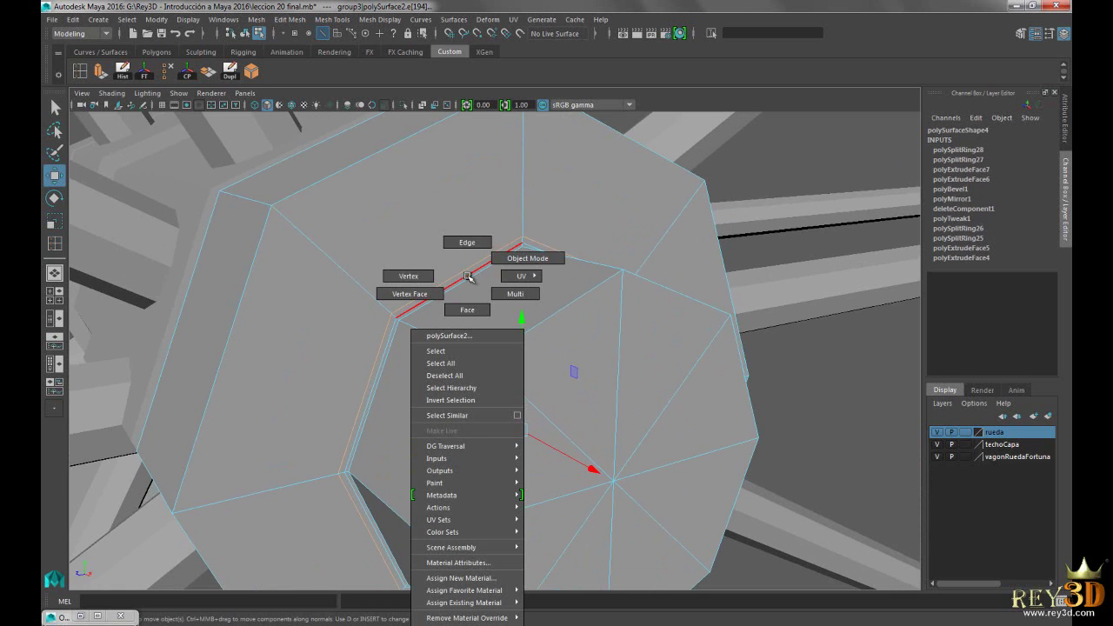
{"action": "left_click", "coordinate": [468, 244]}
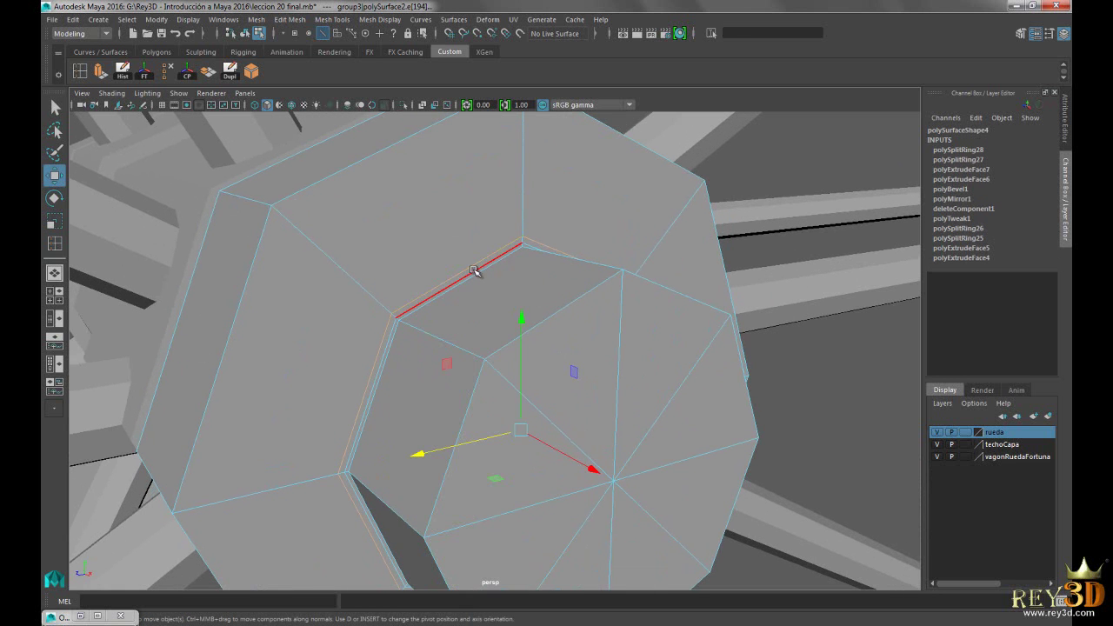
{"action": "scroll", "coordinate": [556, 357], "scroll_direction": "down", "scroll_amount": 3}
{"action": "scroll", "coordinate": [576, 374], "scroll_direction": "down", "scroll_amount": 1}
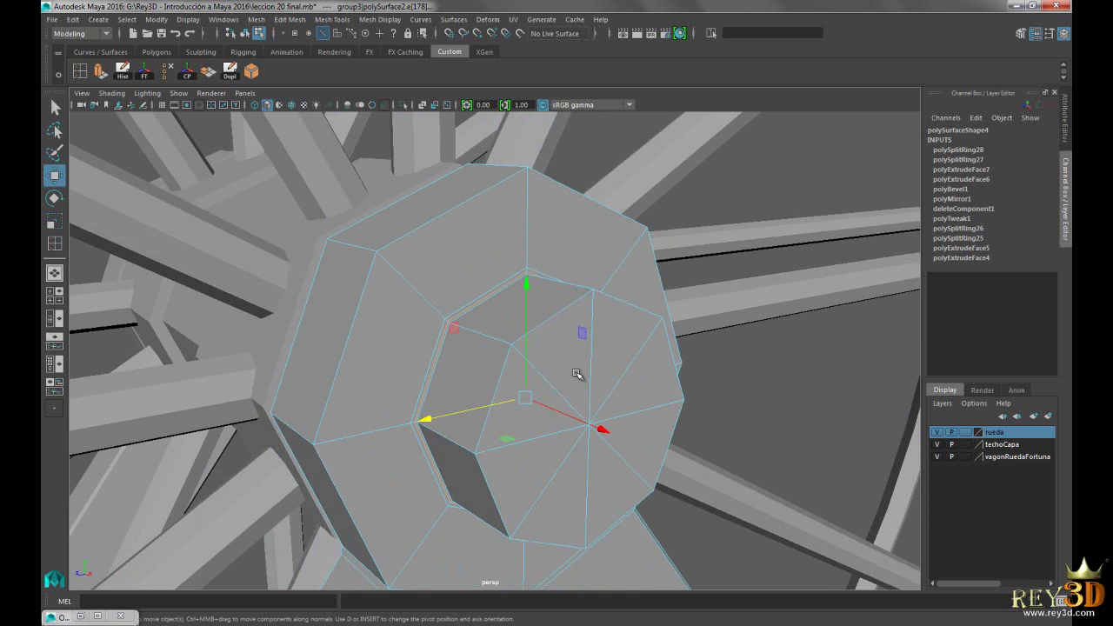
{"action": "middle_click_drag", "start_coordinate": [600, 429], "coordinate": [558, 424]}
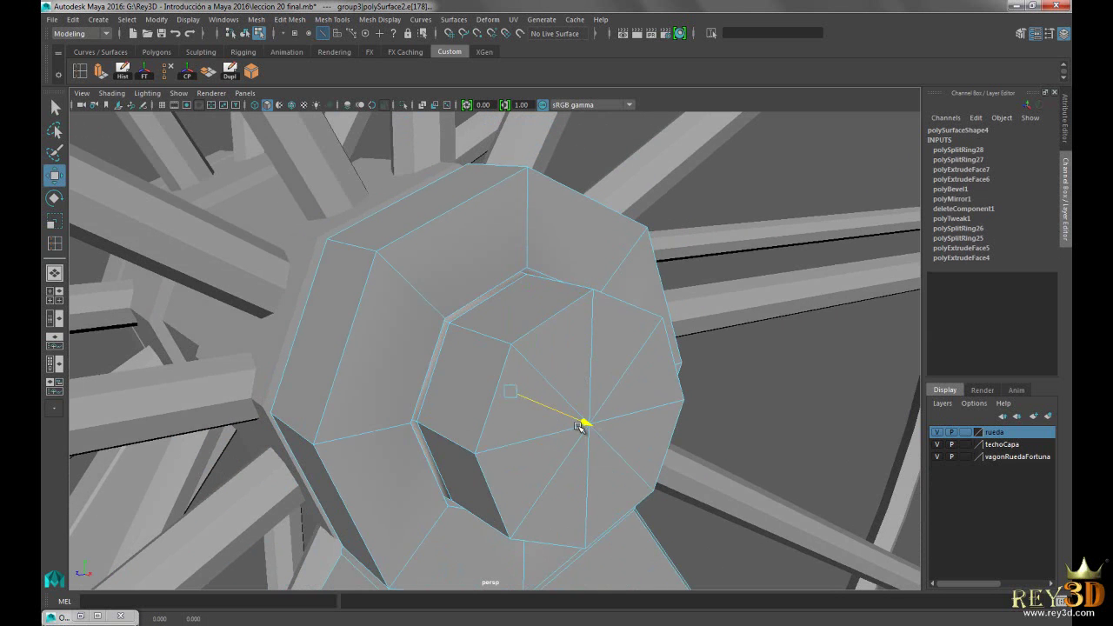
{"action": "scroll", "coordinate": [542, 424], "scroll_direction": "down", "scroll_amount": 2}
{"action": "mouse_move", "coordinate": [542, 423]}
{"action": "left_mouse_down", "text": "alt"}
{"action": "mouse_move", "coordinate": [457, 383]}
{"action": "mouse_move", "coordinate": [579, 387]}
{"action": "mouse_move", "coordinate": [551, 385]}
{"action": "mouse_move", "coordinate": [534, 287]}
{"action": "left_mouse_up", "text": "alt"}
{"action": "right_click_drag", "start_coordinate": [534, 287], "coordinate": [603, 261]}
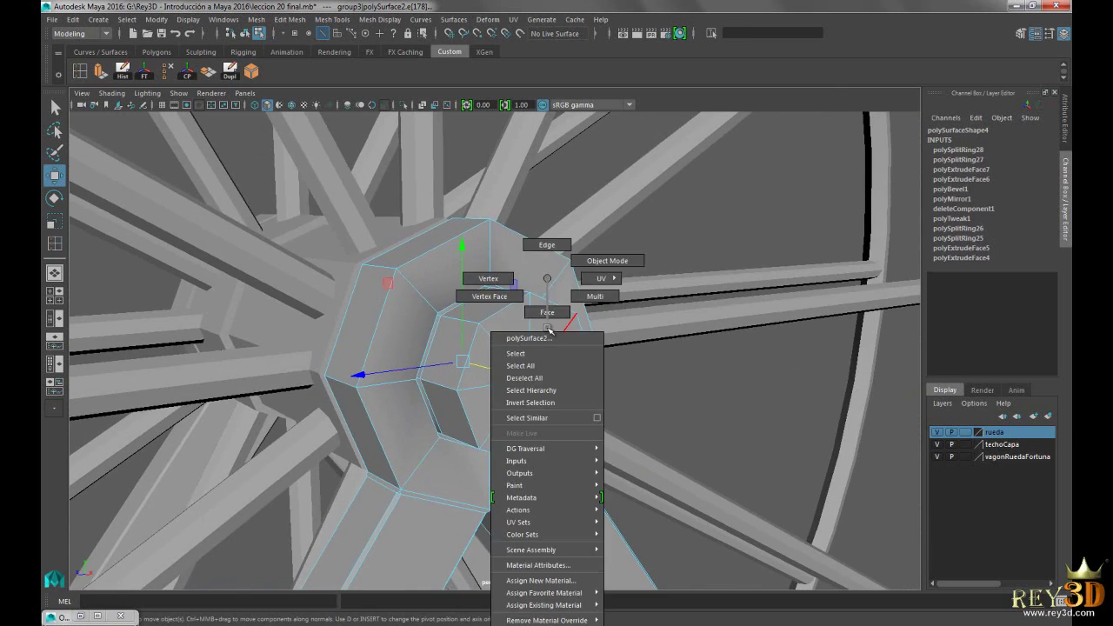
{"action": "left_click", "coordinate": [517, 337]}
{"action": "mouse_move", "coordinate": [518, 337]}
{"action": "left_mouse_down", "text": "alt"}
{"action": "mouse_move", "coordinate": [509, 373]}
{"action": "mouse_move", "coordinate": [527, 373]}
{"action": "mouse_move", "coordinate": [496, 360]}
{"action": "mouse_move", "coordinate": [565, 405]}
{"action": "left_mouse_up", "text": "alt"}
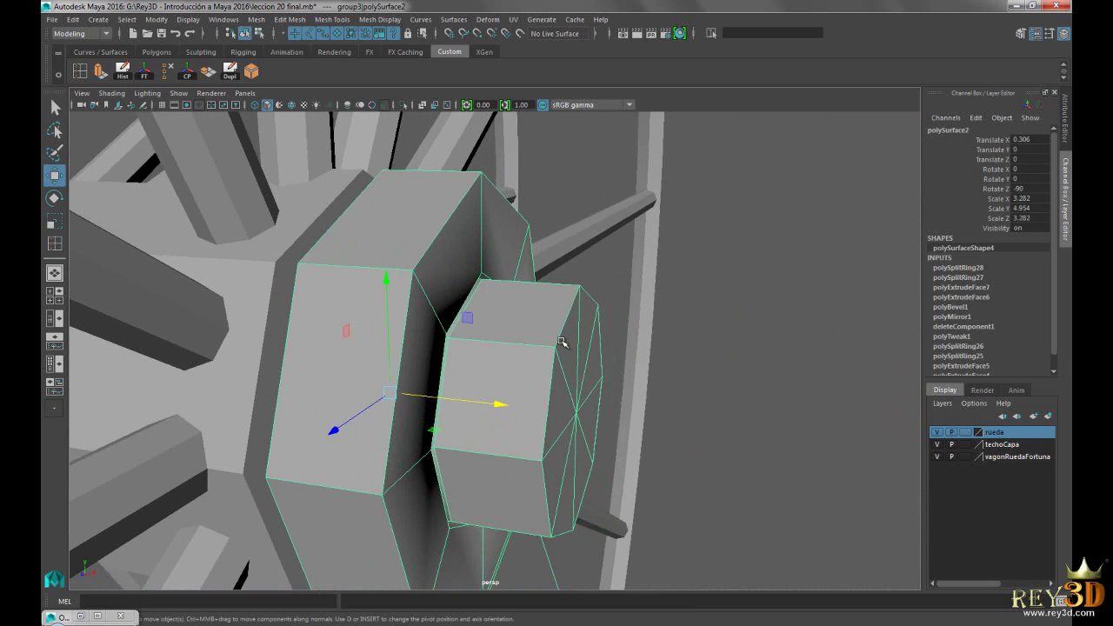
Insert five closely spaced edge loops along the hub's smaller end cap.
{"action": "left_click", "coordinate": [79, 74]}
{"action": "mouse_move", "coordinate": [527, 378]}
{"action": "left_mouse_down", "text": "alt"}
{"action": "mouse_move", "coordinate": [582, 377]}
{"action": "mouse_move", "coordinate": [485, 371]}
{"action": "mouse_move", "coordinate": [491, 405]}
{"action": "left_mouse_up", "text": "alt"}
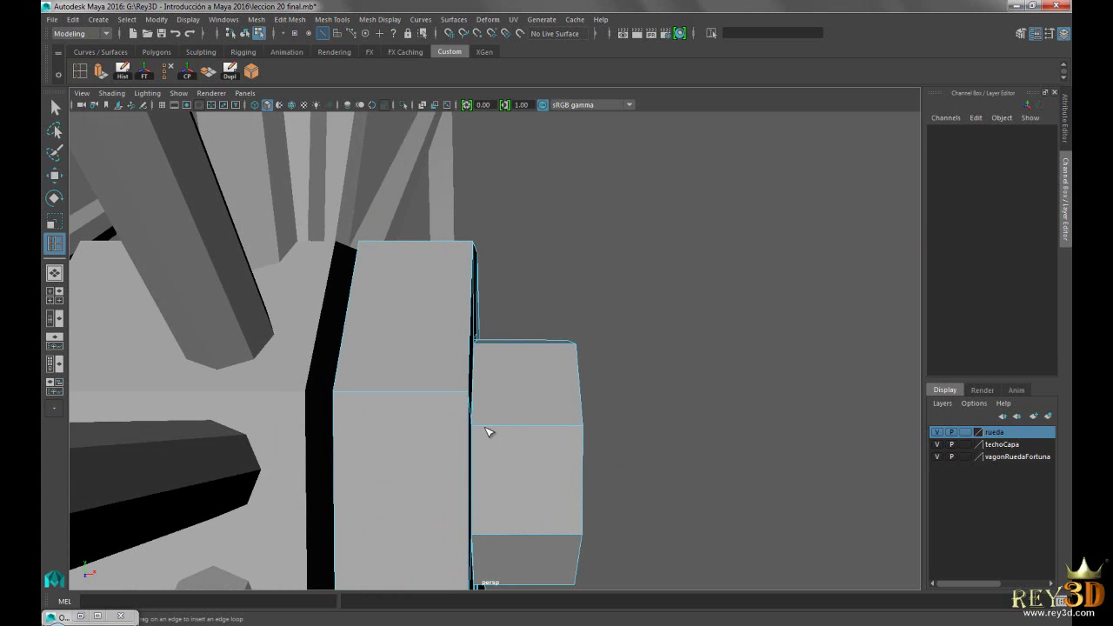
{"action": "left_click", "coordinate": [488, 427]}
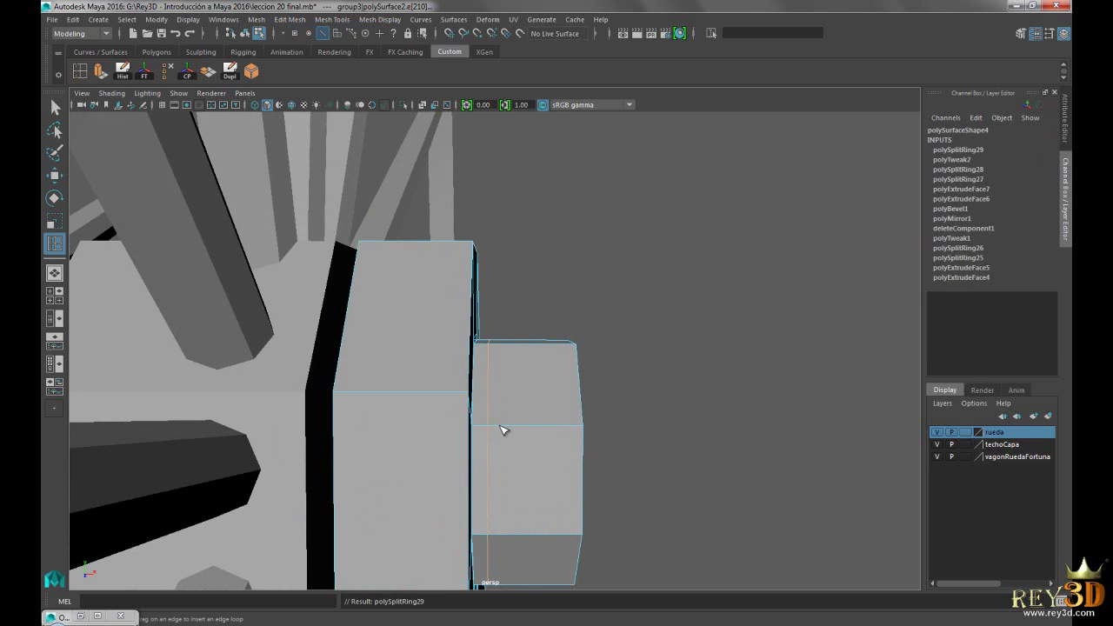
{"action": "left_click", "coordinate": [504, 428]}
{"action": "left_click", "coordinate": [530, 428]}
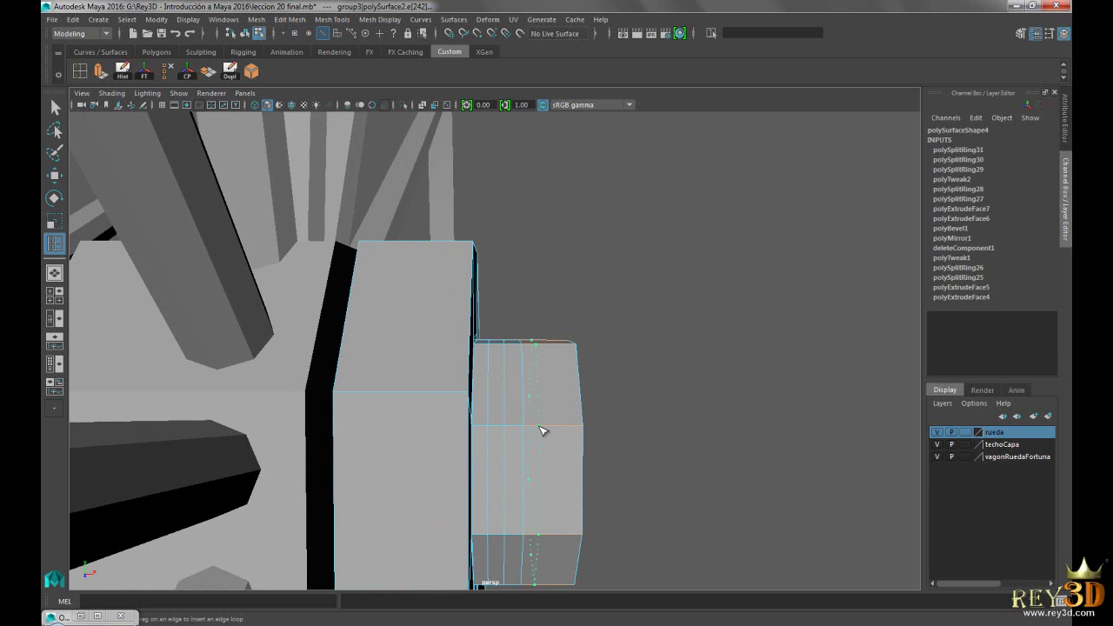
{"action": "left_click", "coordinate": [554, 430]}
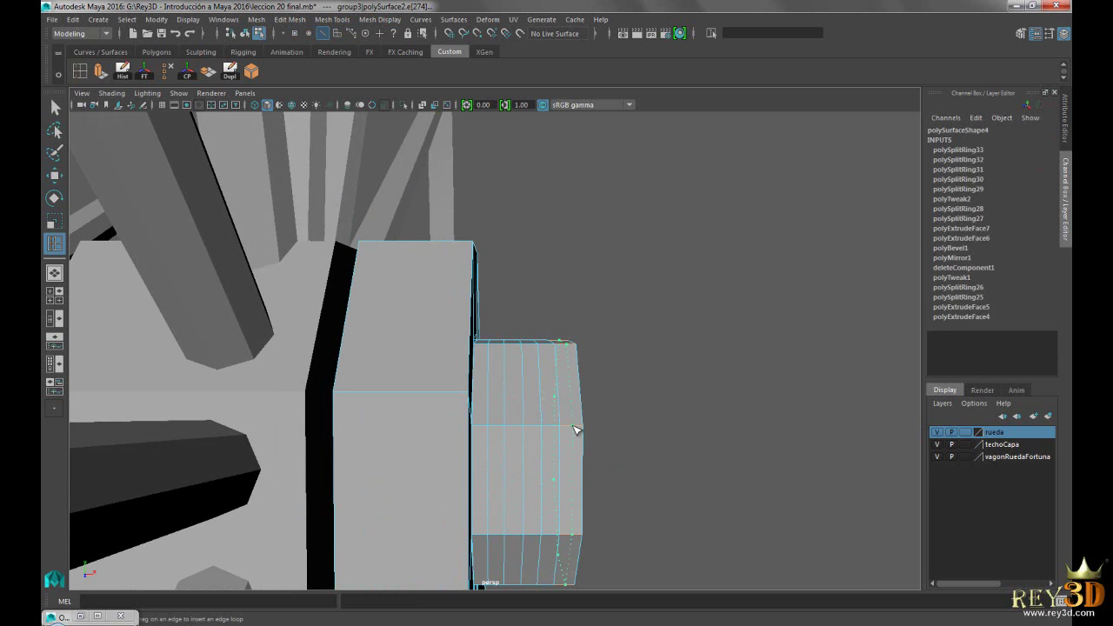
{"action": "left_click", "coordinate": [575, 430]}
{"action": "left_click_drag", "start_coordinate": [670, 440], "coordinate": [566, 415], "text": "alt"}
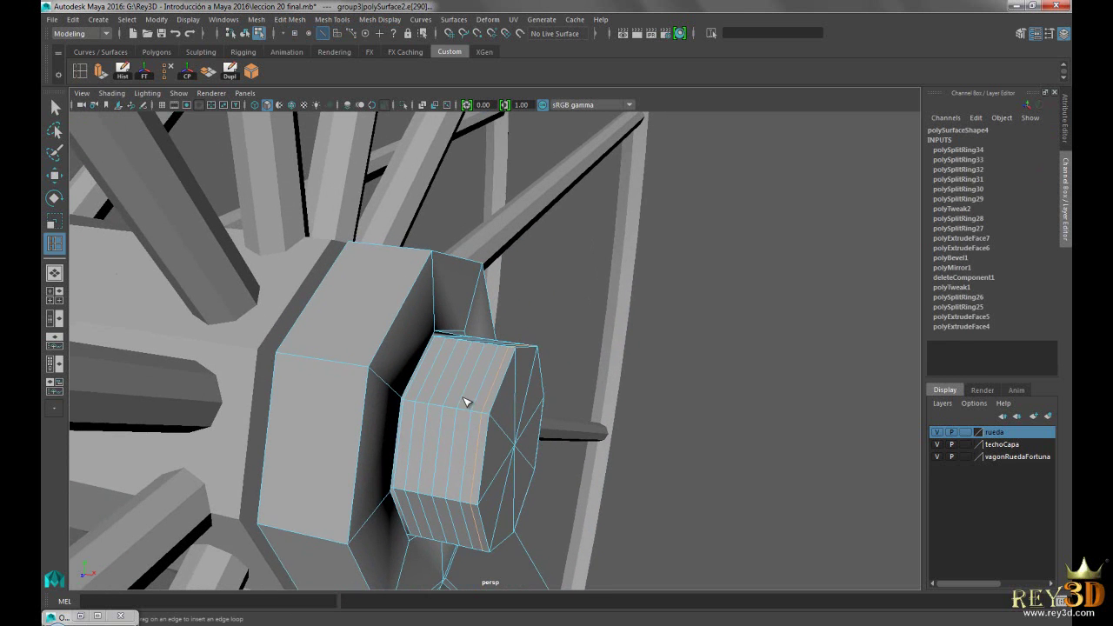
Pick edges on the end cap to check the new loops, then clear the selection.
{"action": "left_click", "coordinate": [55, 108]}
{"action": "mouse_move", "coordinate": [510, 434]}
{"action": "left_mouse_down", "text": "alt"}
{"action": "mouse_move", "coordinate": [472, 385]}
{"action": "mouse_move", "coordinate": [691, 380]}
{"action": "left_mouse_up", "text": "alt"}
{"action": "left_click", "coordinate": [690, 380]}
{"action": "left_click", "coordinate": [565, 380]}
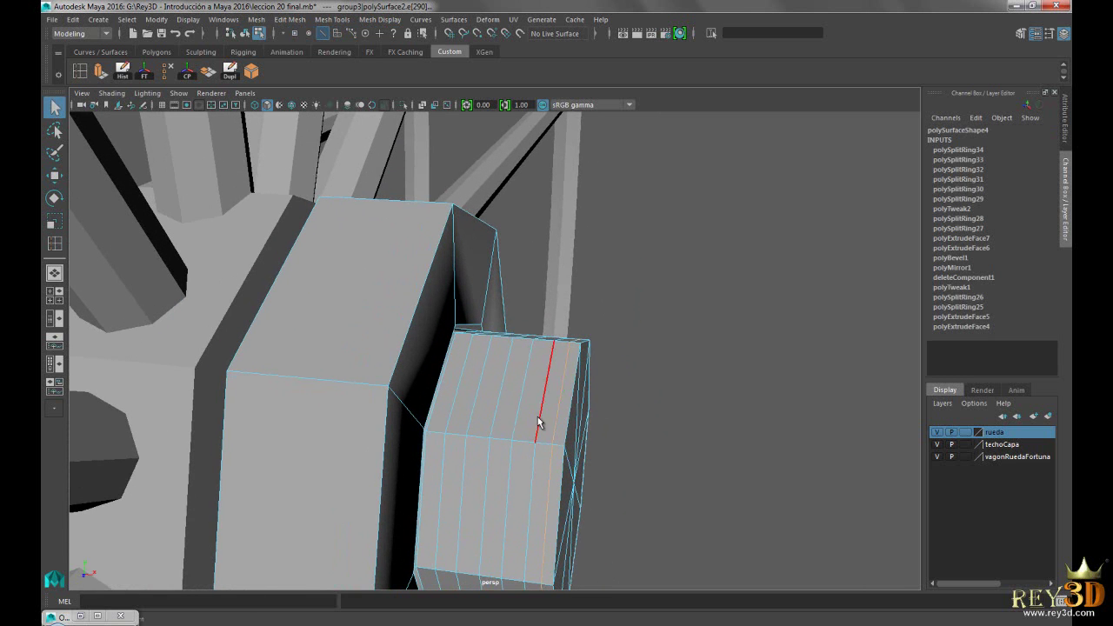
{"action": "left_click", "coordinate": [478, 398]}
{"action": "mouse_move", "coordinate": [593, 431]}
{"action": "left_mouse_down", "text": "alt"}
{"action": "mouse_move", "coordinate": [622, 472]}
{"action": "mouse_move", "coordinate": [651, 417]}
{"action": "mouse_move", "coordinate": [655, 343]}
{"action": "left_mouse_up", "text": "alt"}
{"action": "left_click", "coordinate": [654, 339]}
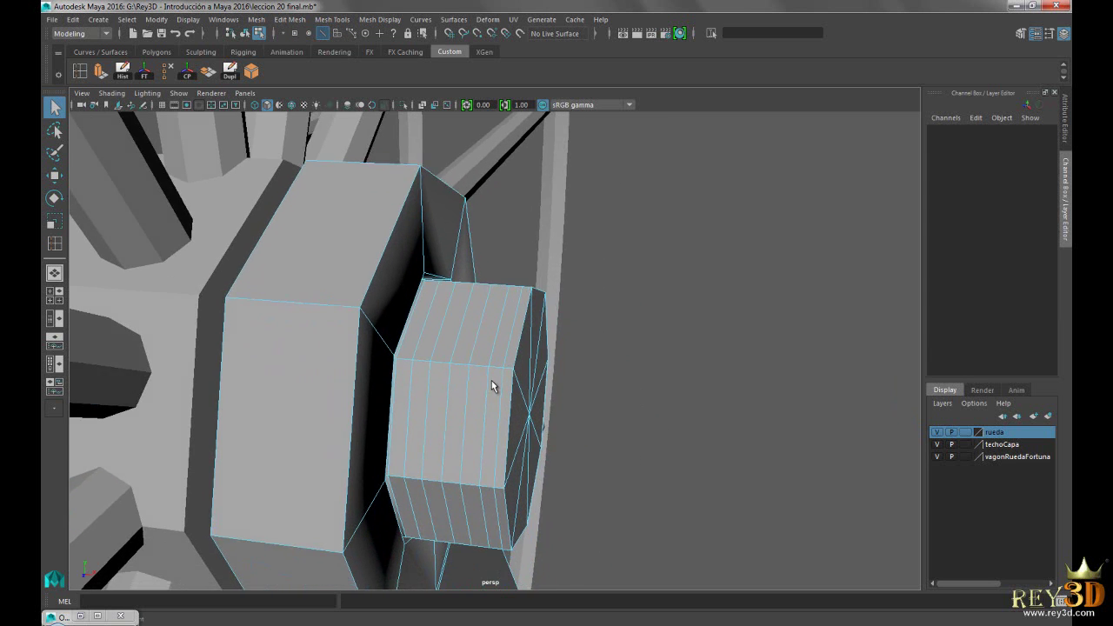
{"action": "scroll", "coordinate": [491, 380], "scroll_direction": "up", "scroll_amount": 3}
Scale alternating edge loops on the end cap inward to cut ridged grooves.
{"action": "left_click", "coordinate": [408, 332]}
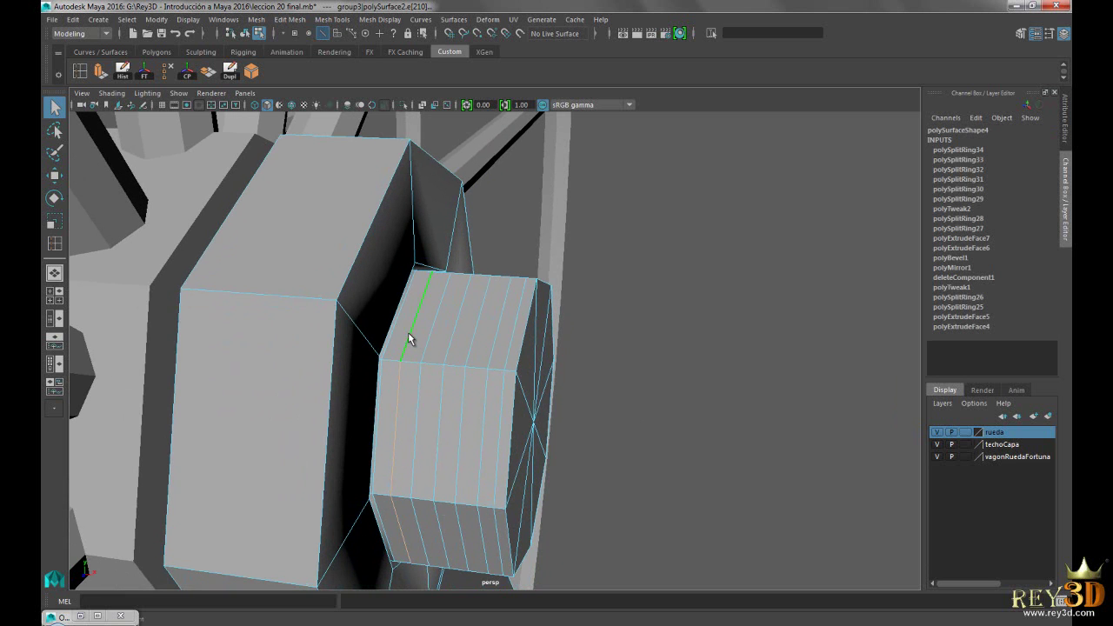
{"action": "left_click_drag", "start_coordinate": [408, 332], "coordinate": [453, 408], "text": "alt"}
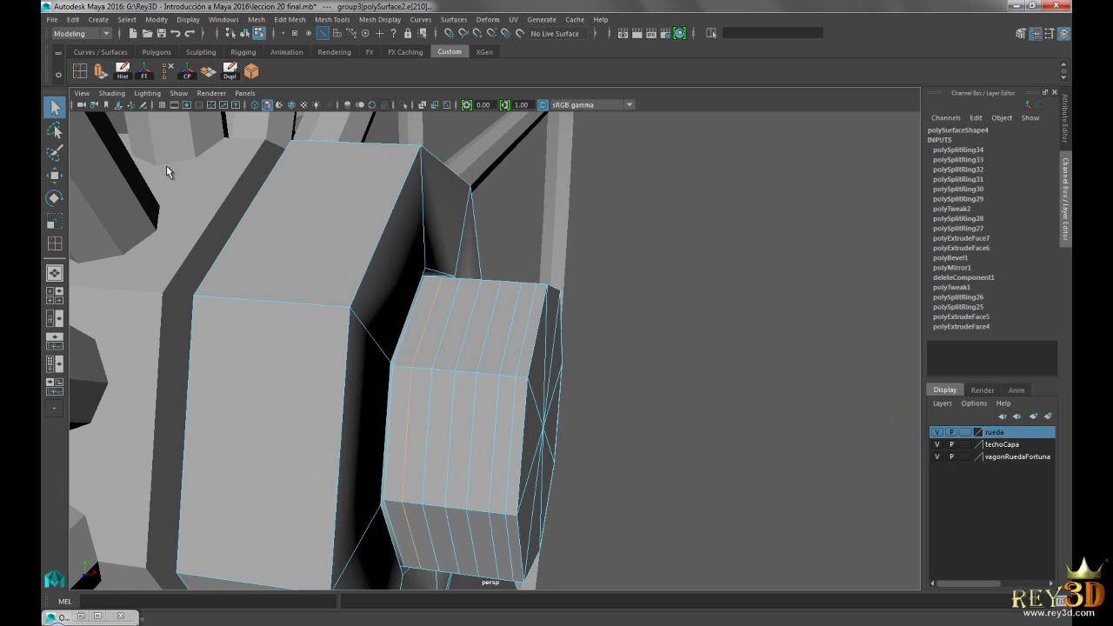
{"action": "left_click", "coordinate": [54, 176]}
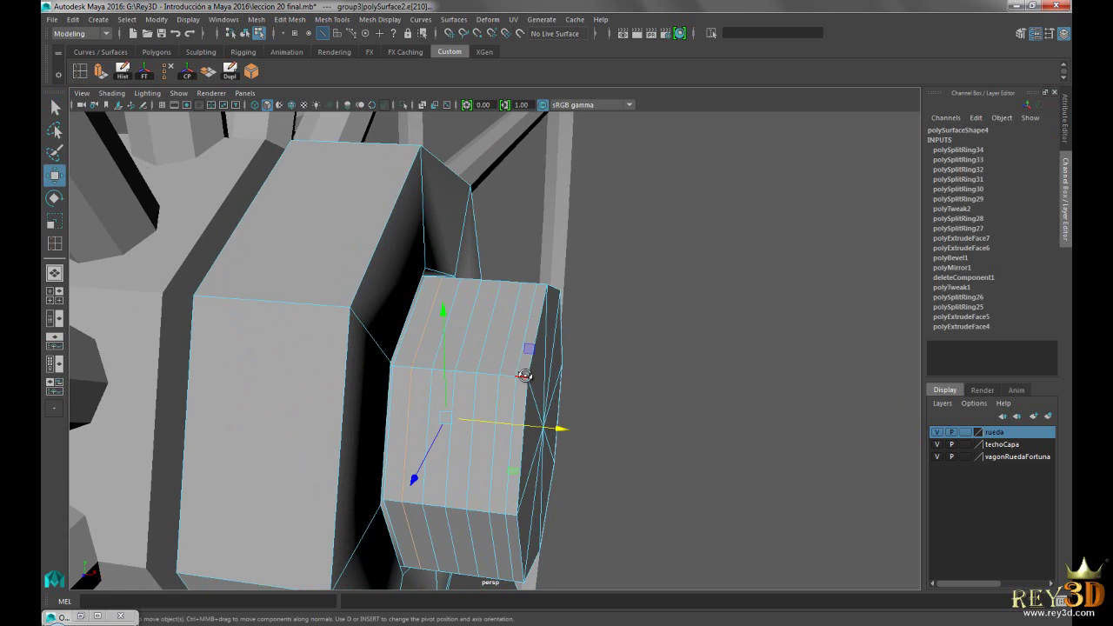
{"action": "left_click_drag", "start_coordinate": [525, 375], "coordinate": [396, 320], "text": "alt"}
{"action": "left_click", "coordinate": [54, 221]}
{"action": "mouse_move", "coordinate": [410, 380]}
{"action": "left_mouse_down", "text": "alt"}
{"action": "mouse_move", "coordinate": [427, 390]}
{"action": "mouse_move", "coordinate": [345, 409]}
{"action": "mouse_move", "coordinate": [395, 346]}
{"action": "left_mouse_up", "text": "alt"}
{"action": "double_click", "coordinate": [405, 329]}
{"action": "left_click_drag", "start_coordinate": [437, 423], "coordinate": [405, 420]}
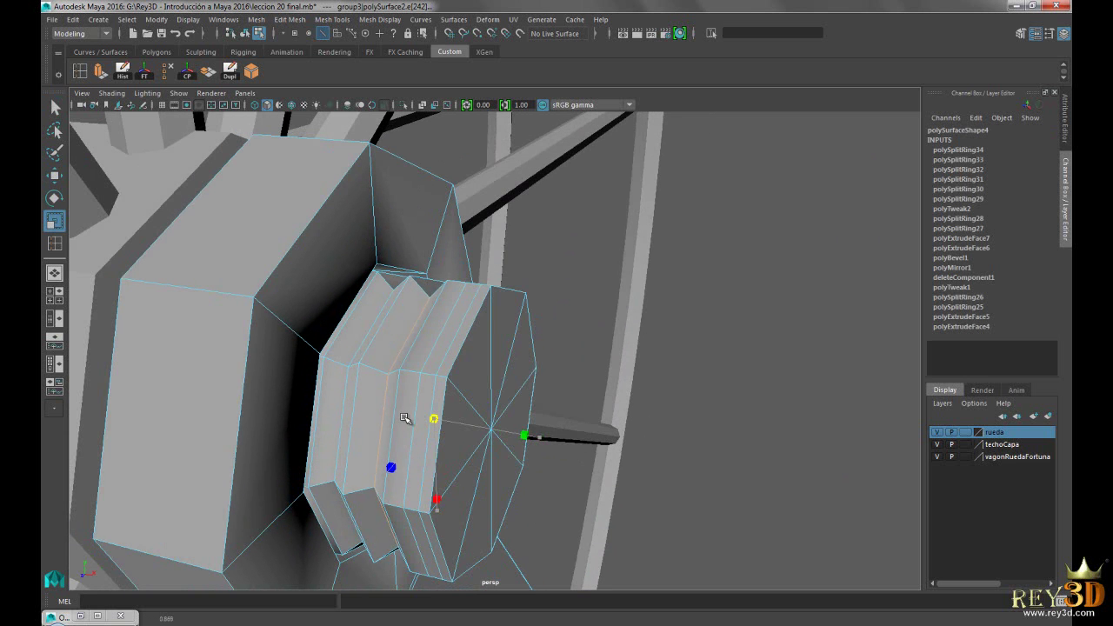
{"action": "double_click", "coordinate": [425, 355]}
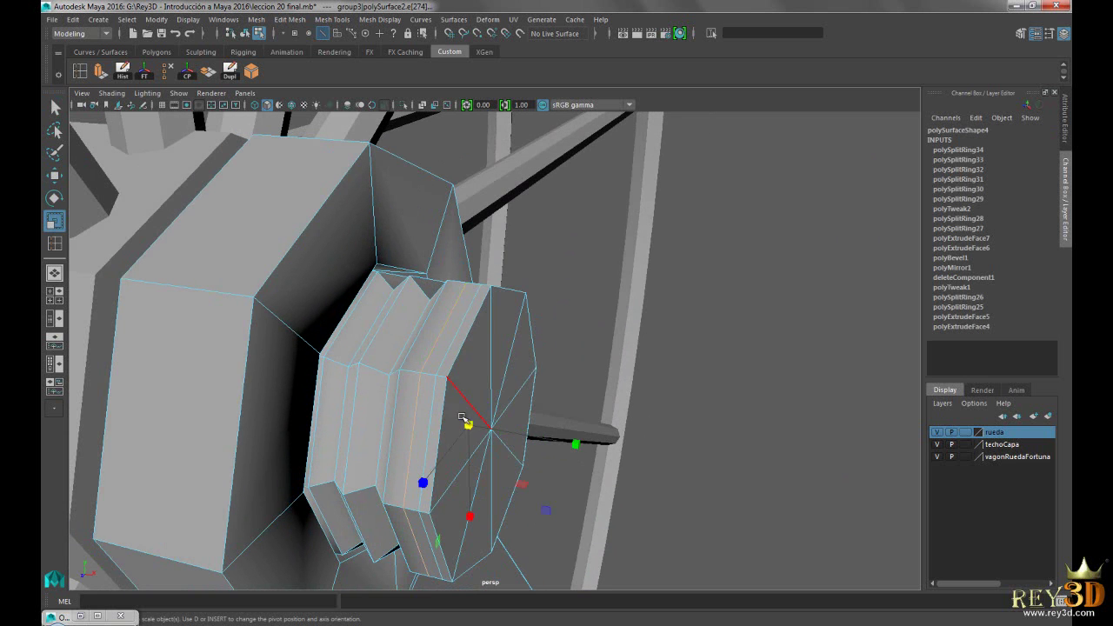
{"action": "left_click_drag", "start_coordinate": [469, 426], "coordinate": [459, 278], "text": "alt"}
{"action": "mouse_move", "coordinate": [459, 278]}
{"action": "right_mouse_down"}
{"action": "mouse_move", "coordinate": [461, 337]}
{"action": "mouse_move", "coordinate": [519, 261]}
{"action": "right_mouse_up"}
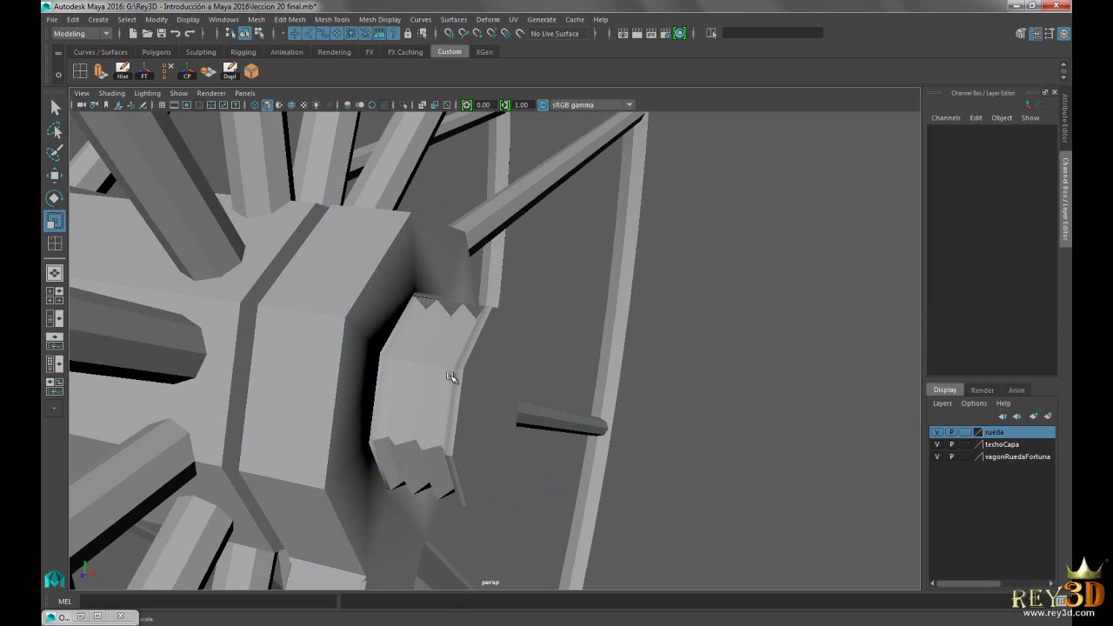
{"action": "scroll", "coordinate": [469, 374], "scroll_direction": "down", "scroll_amount": 5}
{"action": "mouse_move", "coordinate": [487, 400]}
{"action": "left_mouse_down", "text": "alt"}
{"action": "mouse_move", "coordinate": [496, 405]}
{"action": "mouse_move", "coordinate": [343, 377]}
{"action": "mouse_move", "coordinate": [623, 402]}
{"action": "mouse_move", "coordinate": [471, 381]}
{"action": "mouse_move", "coordinate": [542, 409]}
{"action": "mouse_move", "coordinate": [606, 305]}
{"action": "mouse_move", "coordinate": [504, 310]}
{"action": "mouse_move", "coordinate": [518, 302]}
{"action": "left_mouse_up", "text": "alt"}
{"action": "scroll", "coordinate": [446, 396], "scroll_direction": "up", "scroll_amount": 3}
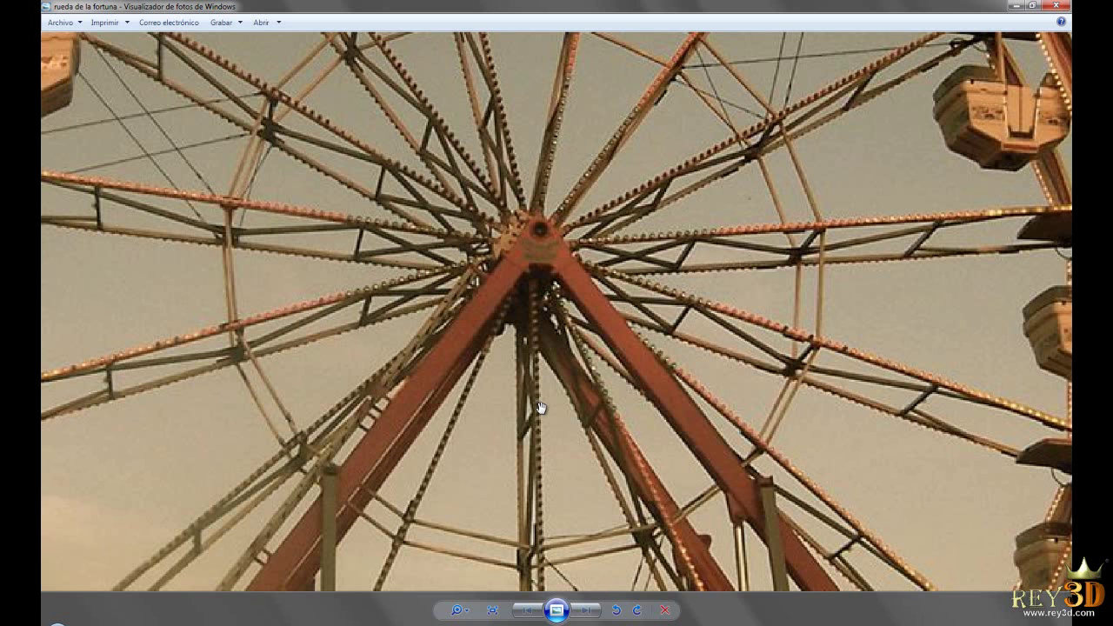
{"action": "scroll", "coordinate": [540, 407], "scroll_direction": "down", "scroll_amount": 5}
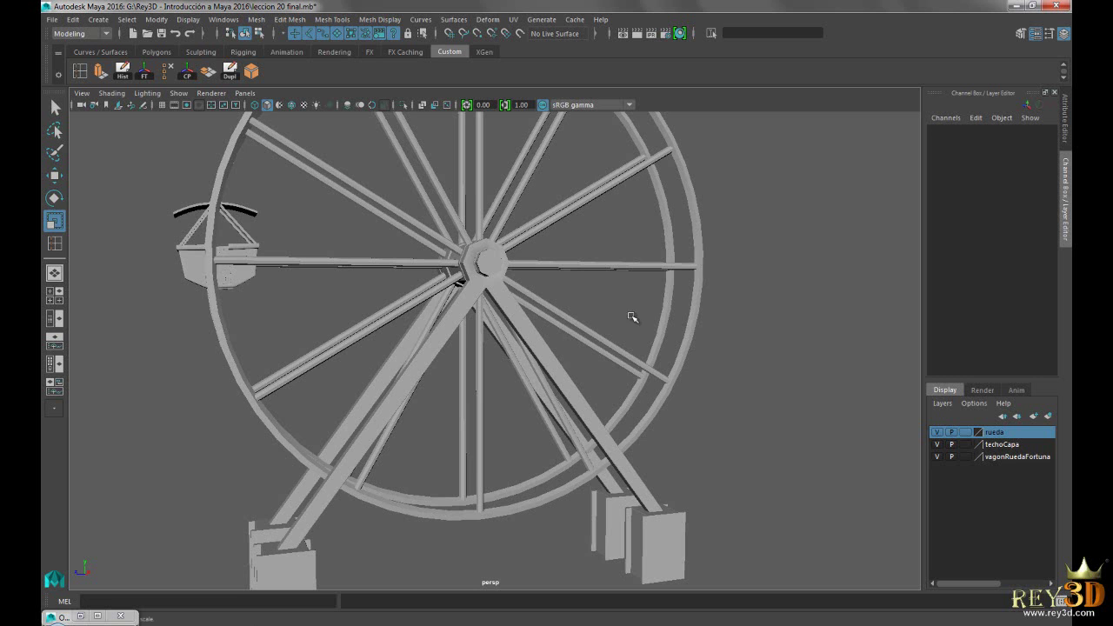
Frame the wheel's hub and select the hub mesh.
{"action": "left_click_drag", "start_coordinate": [631, 316], "coordinate": [532, 303], "text": "alt"}
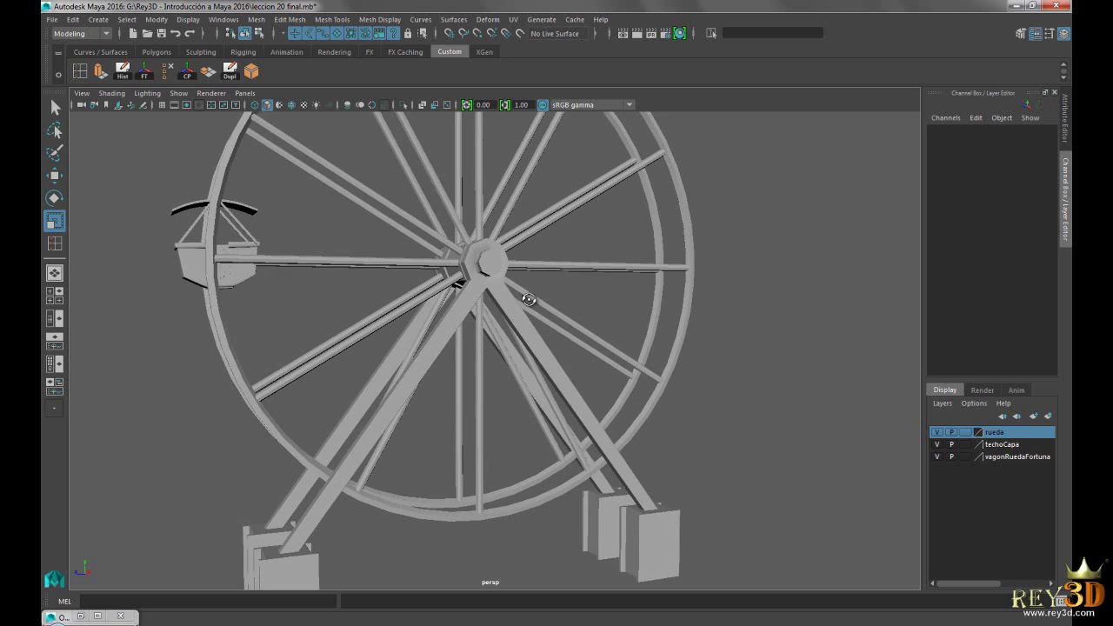
{"action": "scroll", "coordinate": [721, 360], "scroll_direction": "down", "scroll_amount": 2}
{"action": "mouse_move", "coordinate": [722, 360]}
{"action": "left_mouse_down", "text": "alt"}
{"action": "mouse_move", "coordinate": [562, 342]}
{"action": "mouse_move", "coordinate": [577, 343]}
{"action": "left_mouse_up", "text": "alt"}
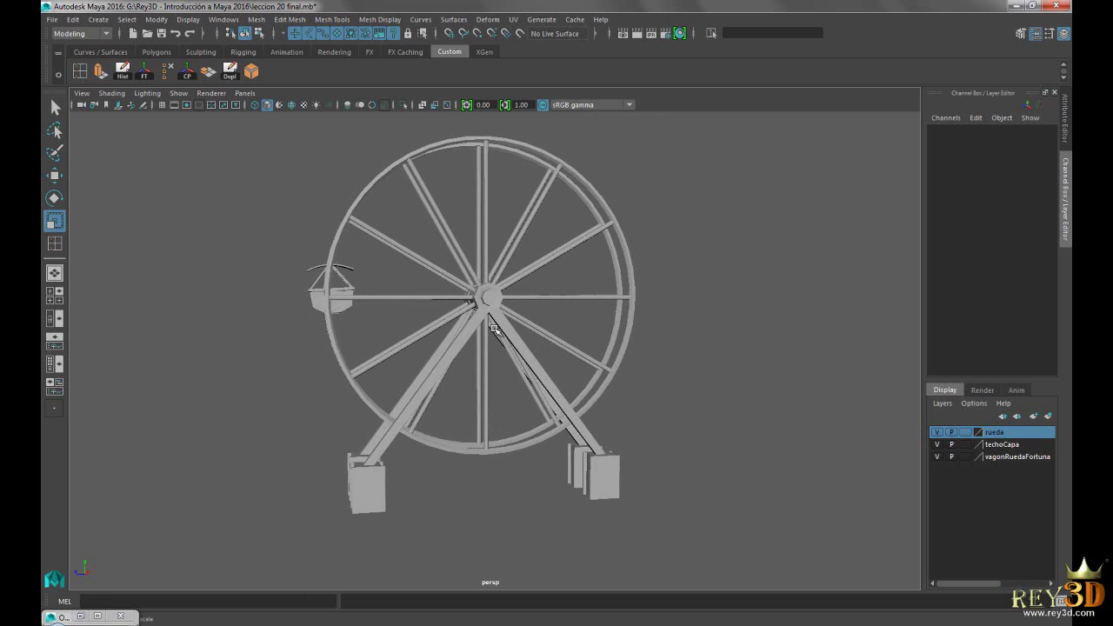
{"action": "scroll", "coordinate": [577, 342], "scroll_direction": "up", "scroll_amount": 2}
{"action": "scroll", "coordinate": [578, 343], "scroll_direction": "up", "scroll_amount": 2}
{"action": "scroll", "coordinate": [578, 343], "scroll_direction": "up", "scroll_amount": 3}
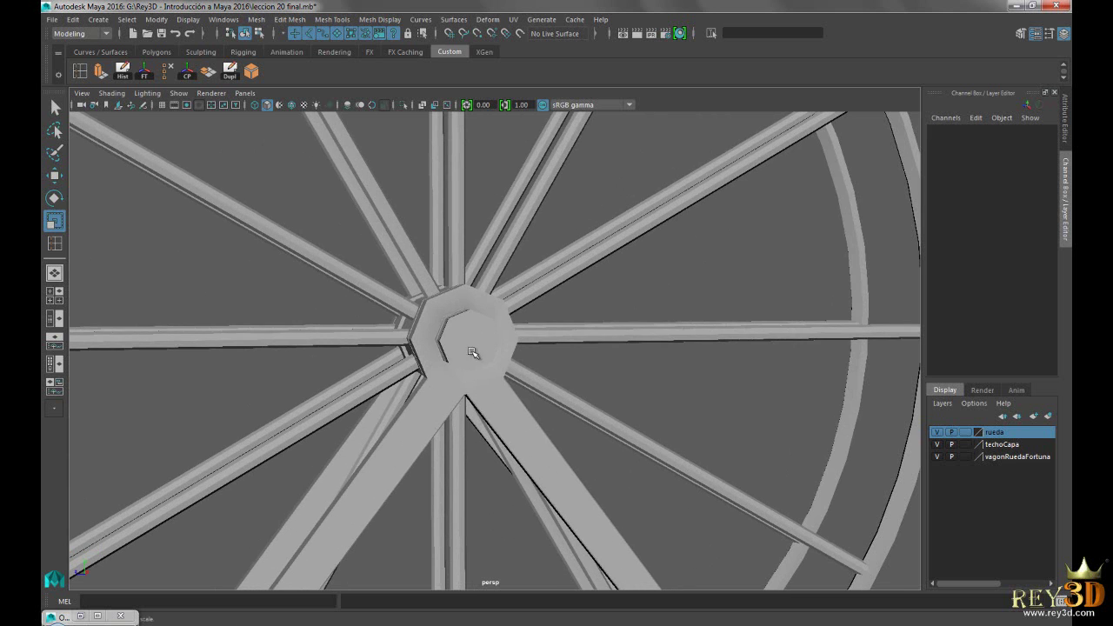
{"action": "left_click", "coordinate": [460, 348]}
{"action": "scroll", "coordinate": [534, 274], "scroll_direction": "up", "scroll_amount": 3}
{"action": "left_click_drag", "start_coordinate": [534, 274], "coordinate": [524, 348], "text": "alt"}
{"action": "scroll", "coordinate": [319, 239], "scroll_direction": "up", "scroll_amount": 1}
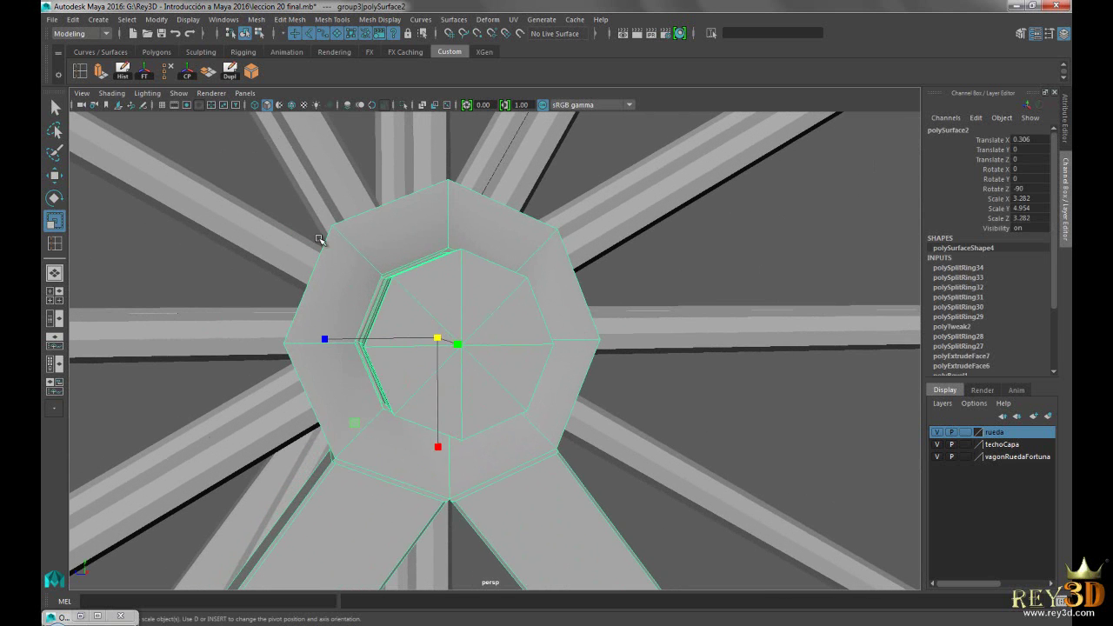
{"action": "left_click", "coordinate": [57, 108]}
Select the three inner faces of the hub's end cap in face mode.
{"action": "right_click", "coordinate": [449, 278]}
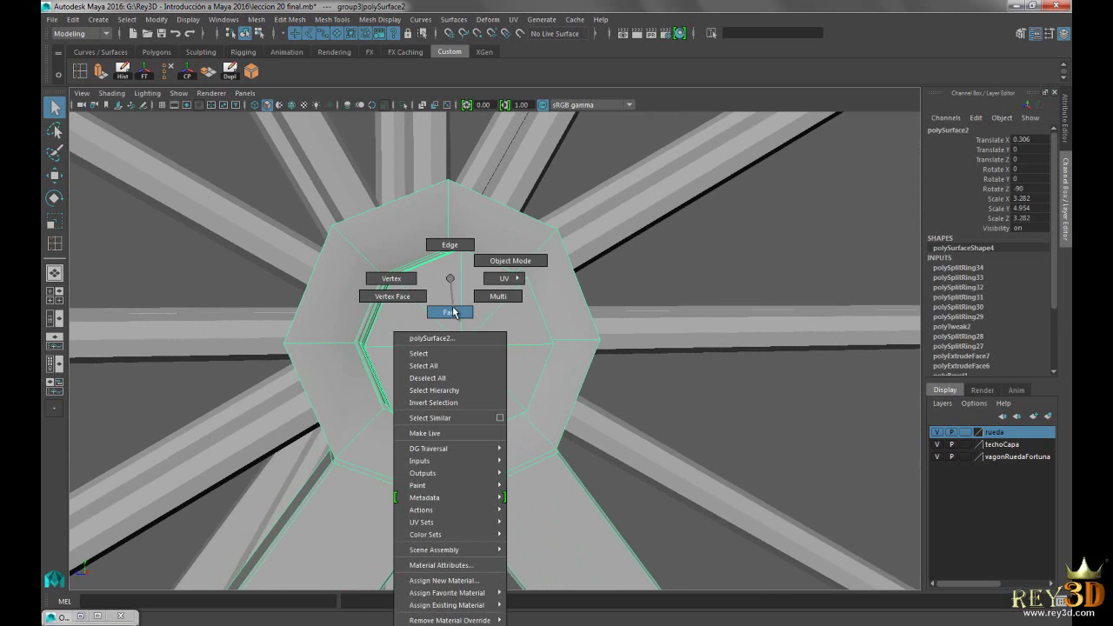
{"action": "left_click", "coordinate": [441, 279]}
{"action": "left_click", "coordinate": [484, 290], "text": "shift"}
{"action": "left_click", "coordinate": [411, 369], "text": "shift"}
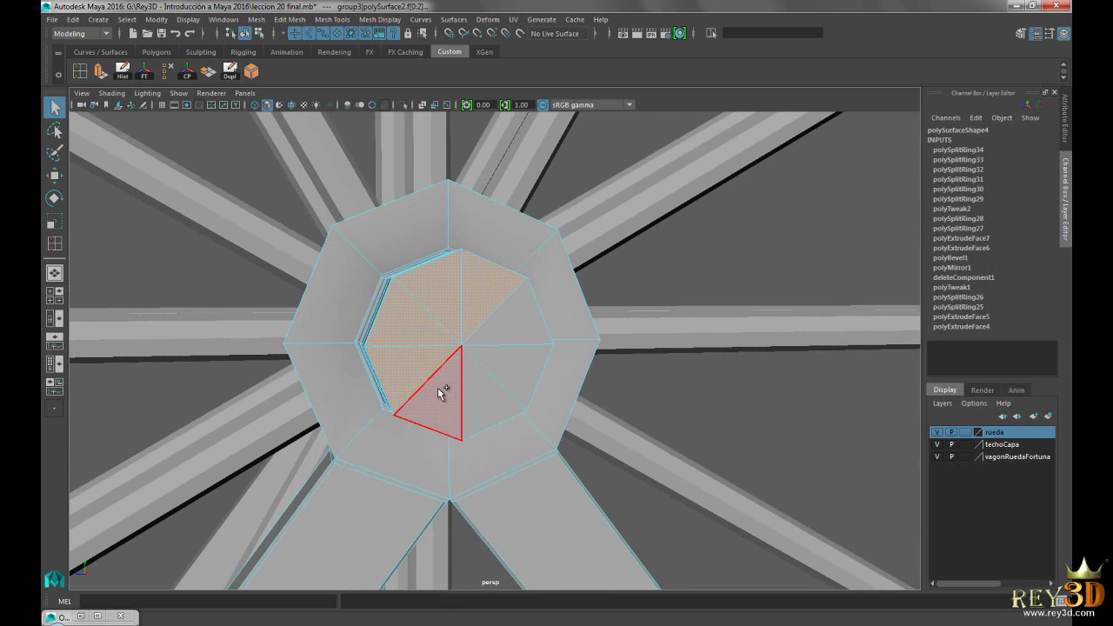
{"action": "left_click", "coordinate": [498, 367], "text": "shift"}
{"action": "left_click_drag", "start_coordinate": [507, 326], "coordinate": [505, 340], "text": "alt"}
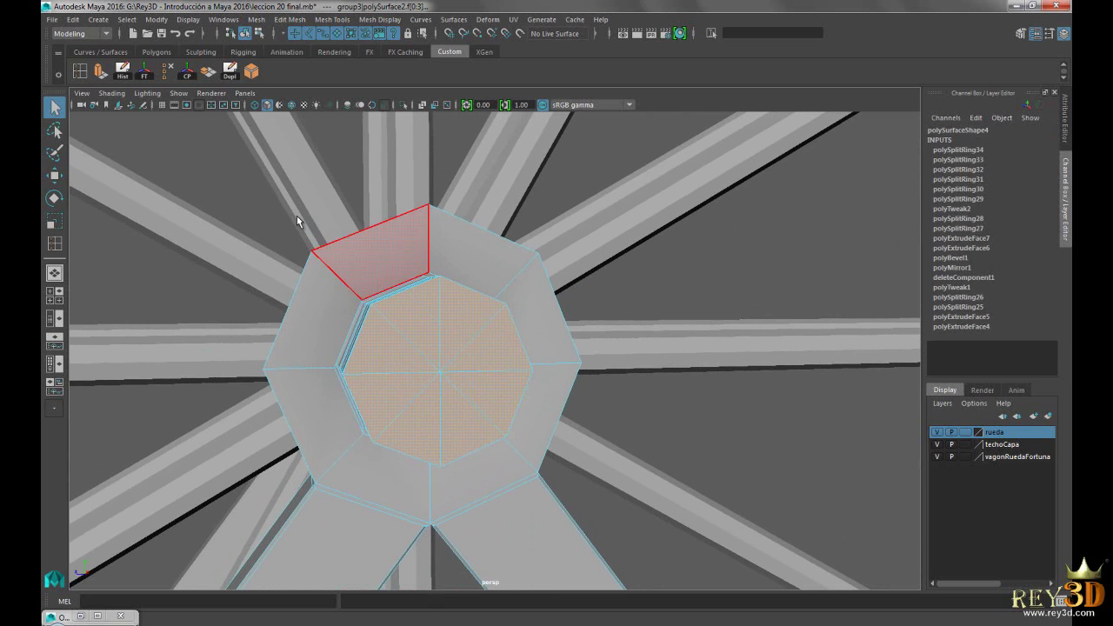
Extrude the inner cap faces, shrink them slightly and push them out 0.304.
{"action": "key", "text": "ctrl+e"}
{"action": "scroll", "coordinate": [322, 315], "scroll_direction": "up", "scroll_amount": 1}
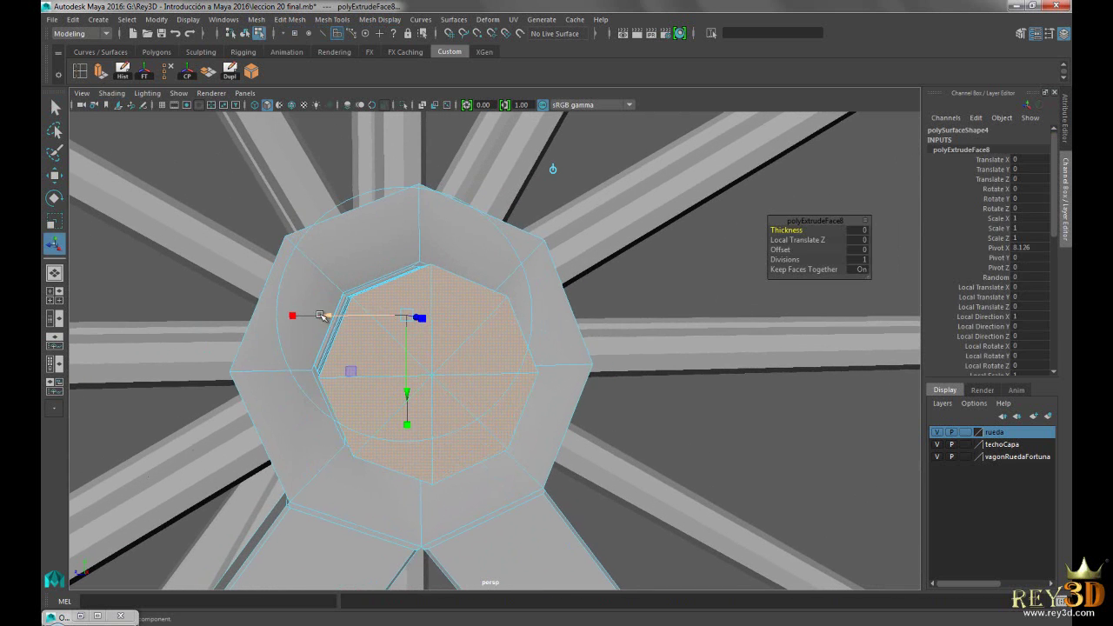
{"action": "left_click", "coordinate": [292, 316]}
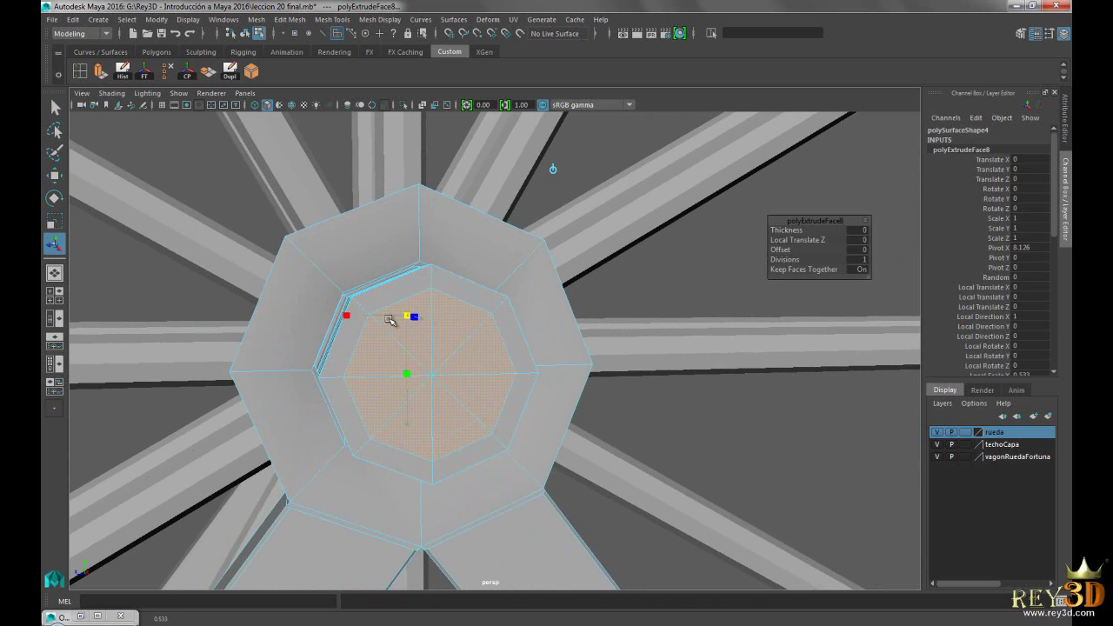
{"action": "left_click_drag", "start_coordinate": [379, 323], "coordinate": [348, 329], "text": "alt"}
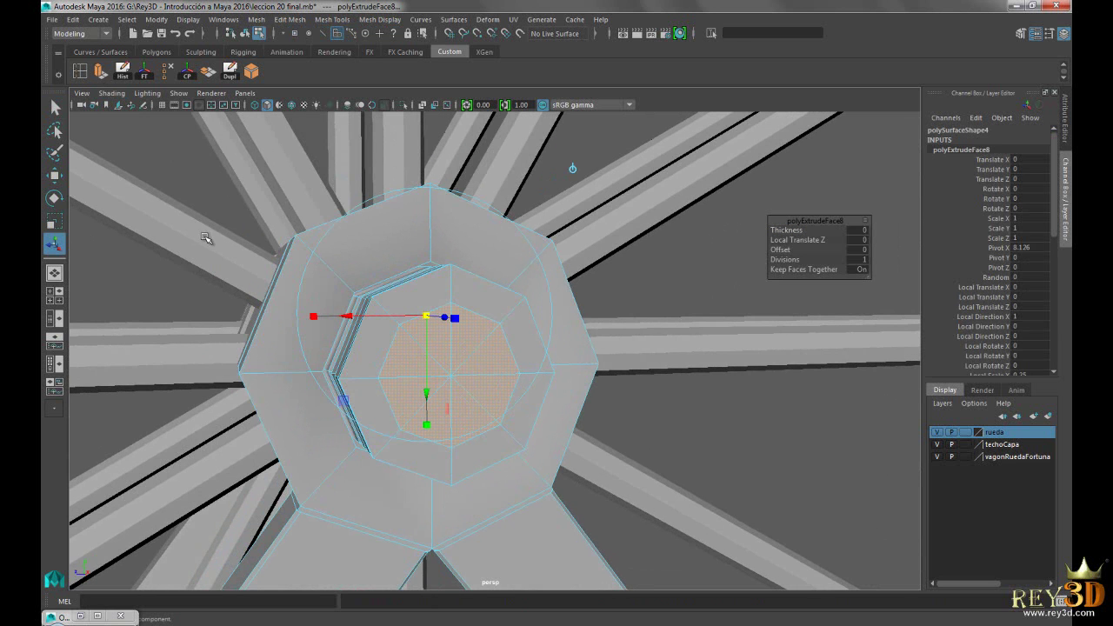
{"action": "mouse_move", "coordinate": [342, 266]}
{"action": "left_mouse_down", "text": "alt"}
{"action": "mouse_move", "coordinate": [588, 357]}
{"action": "mouse_move", "coordinate": [606, 329]}
{"action": "left_mouse_up", "text": "alt"}
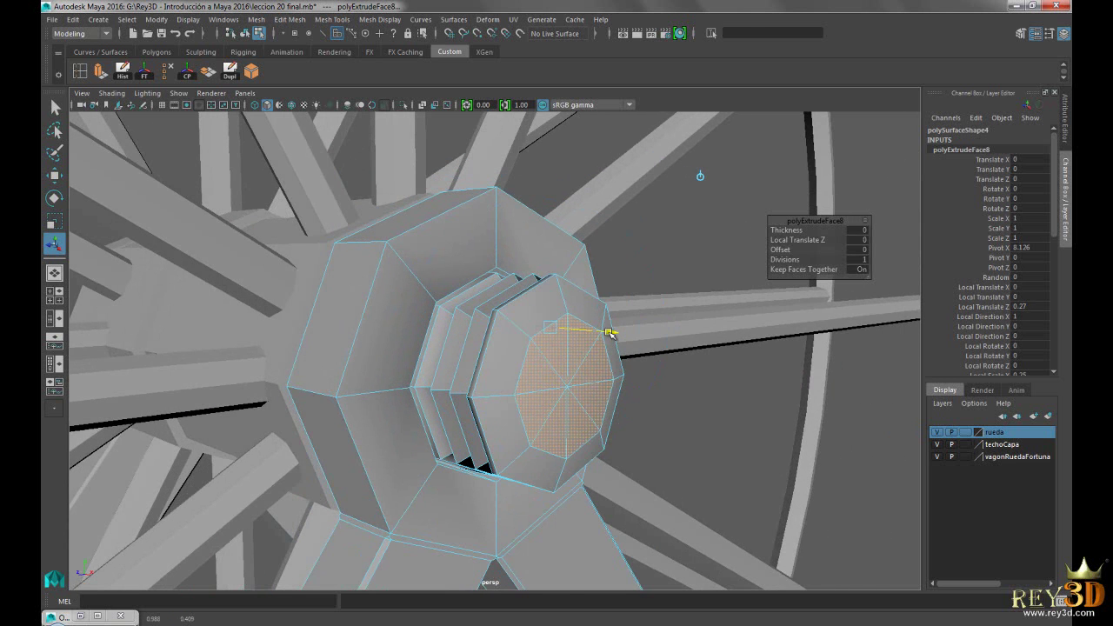
Return to object mode, then switch the hub to edge selection.
{"action": "right_click", "coordinate": [529, 338]}
{"action": "right_click_drag", "start_coordinate": [529, 338], "coordinate": [570, 261]}
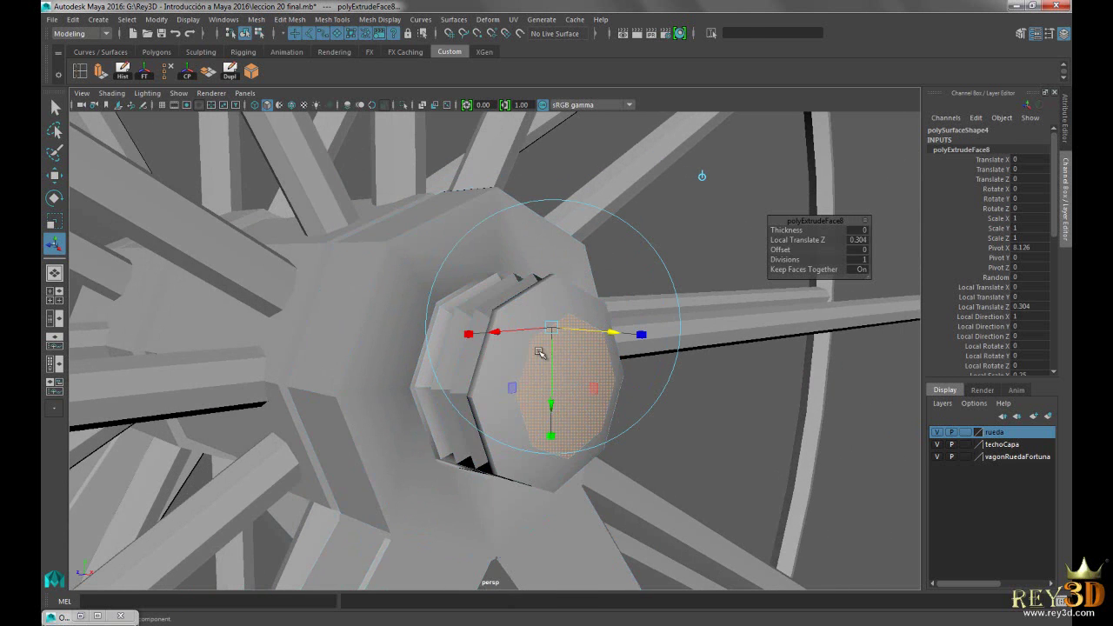
{"action": "mouse_move", "coordinate": [527, 403]}
{"action": "left_mouse_down", "text": "alt"}
{"action": "mouse_move", "coordinate": [530, 379]}
{"action": "mouse_move", "coordinate": [505, 380]}
{"action": "mouse_move", "coordinate": [527, 385]}
{"action": "mouse_move", "coordinate": [509, 345]}
{"action": "left_mouse_up", "text": "alt"}
{"action": "right_click_drag", "start_coordinate": [505, 317], "coordinate": [503, 245]}
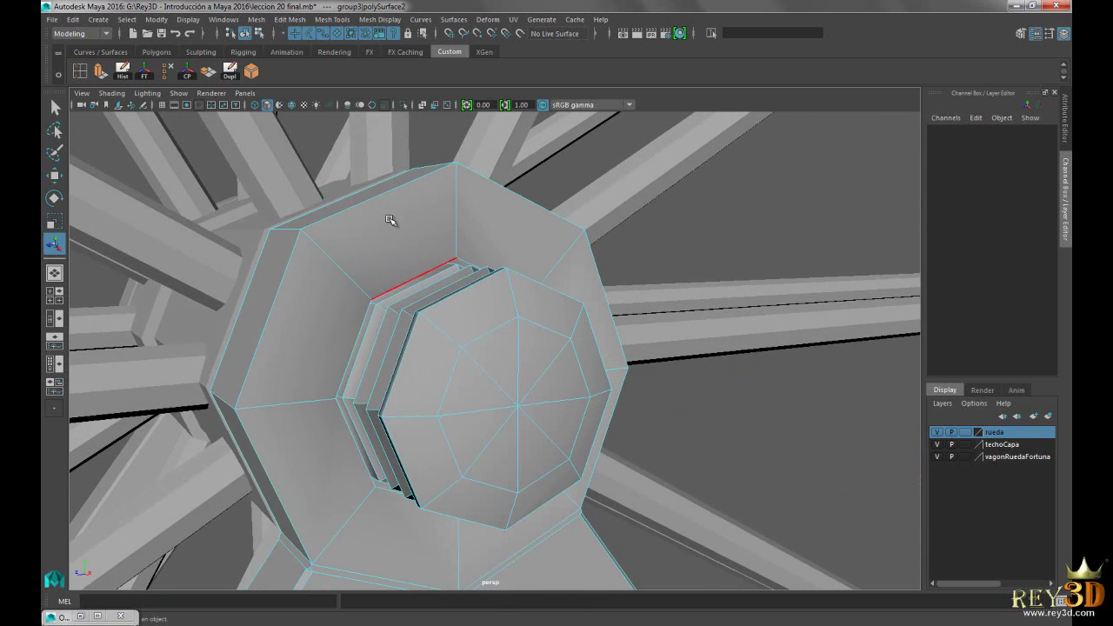
Bevel the hub's front rim edges with 0.5 offset and 1 segment.
{"action": "left_click", "coordinate": [363, 205]}
{"action": "mouse_move", "coordinate": [363, 205]}
{"action": "left_mouse_down", "text": "alt"}
{"action": "mouse_move", "coordinate": [484, 325]}
{"action": "mouse_move", "coordinate": [413, 323]}
{"action": "mouse_move", "coordinate": [601, 339]}
{"action": "mouse_move", "coordinate": [496, 373]}
{"action": "mouse_move", "coordinate": [349, 172]}
{"action": "left_mouse_up", "text": "alt"}
{"action": "scroll", "coordinate": [557, 352], "scroll_direction": "down", "scroll_amount": 5}
{"action": "scroll", "coordinate": [497, 373], "scroll_direction": "up", "scroll_amount": 5}
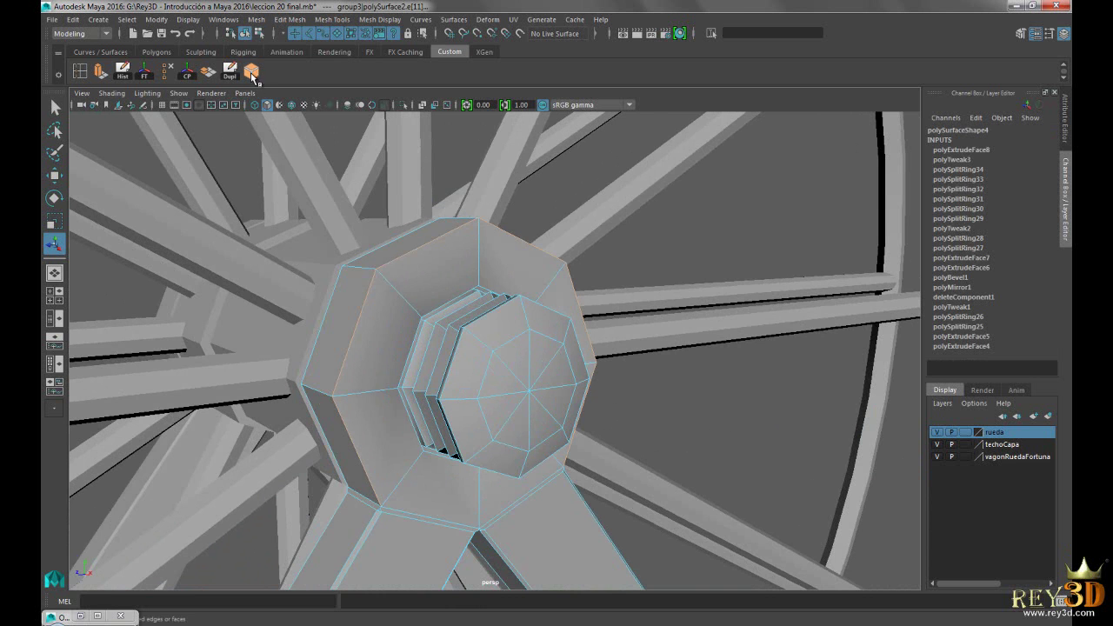
{"action": "key", "text": "ctrl+b"}
{"action": "mouse_move", "coordinate": [490, 377]}
{"action": "left_mouse_down", "text": "alt"}
{"action": "mouse_move", "coordinate": [509, 323]}
{"action": "mouse_move", "coordinate": [566, 325]}
{"action": "mouse_move", "coordinate": [611, 346]}
{"action": "left_mouse_up", "text": "alt"}
{"action": "left_click", "coordinate": [953, 150]}
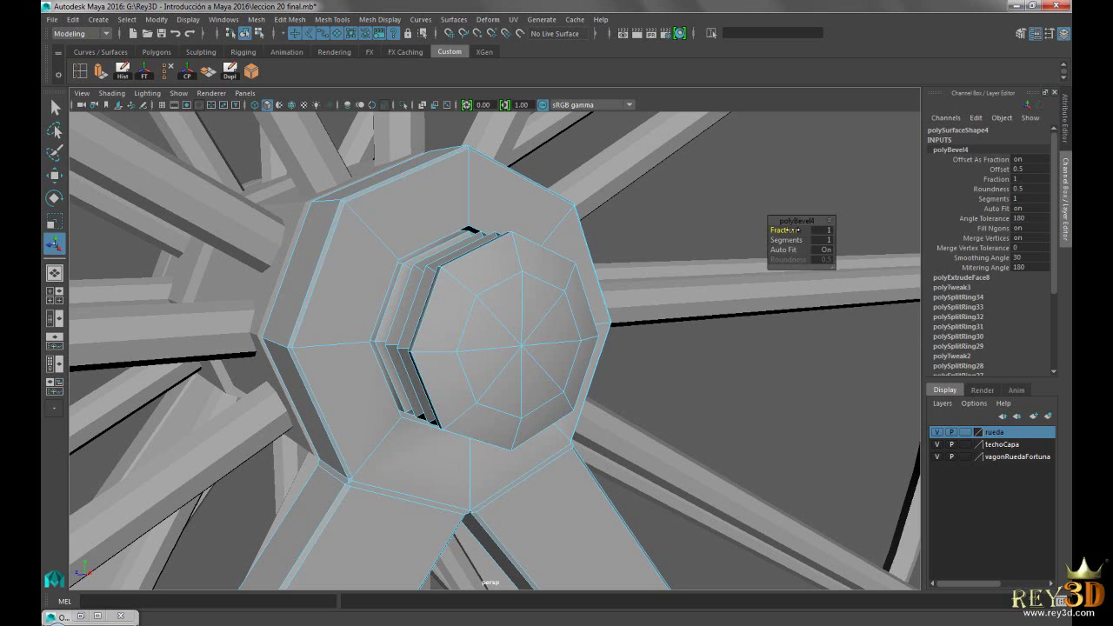
Return to object mode, then reselect the hub and switch it to edge selection.
{"action": "mouse_move", "coordinate": [638, 321]}
{"action": "left_mouse_down", "text": "alt"}
{"action": "mouse_move", "coordinate": [596, 377]}
{"action": "mouse_move", "coordinate": [688, 373]}
{"action": "mouse_move", "coordinate": [387, 258]}
{"action": "left_mouse_up", "text": "alt"}
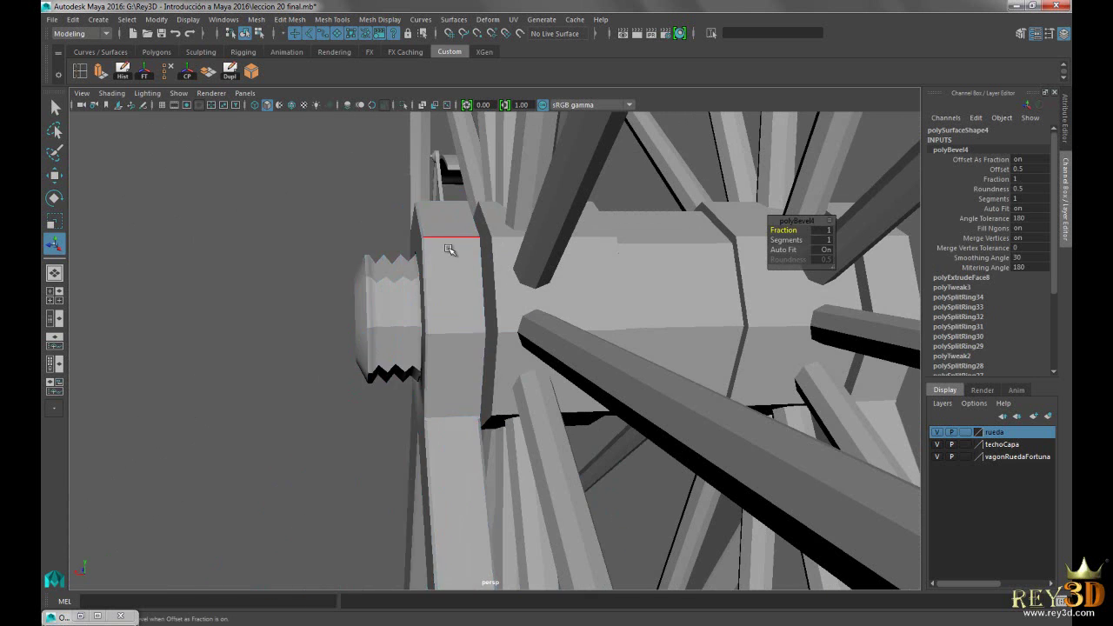
{"action": "key", "text": "F8"}
{"action": "left_click", "coordinate": [626, 405]}
{"action": "mouse_move", "coordinate": [626, 405]}
{"action": "left_mouse_down", "text": "alt"}
{"action": "mouse_move", "coordinate": [523, 384]}
{"action": "mouse_move", "coordinate": [584, 373]}
{"action": "mouse_move", "coordinate": [586, 299]}
{"action": "mouse_move", "coordinate": [659, 384]}
{"action": "mouse_move", "coordinate": [534, 390]}
{"action": "mouse_move", "coordinate": [597, 390]}
{"action": "mouse_move", "coordinate": [557, 307]}
{"action": "mouse_move", "coordinate": [603, 308]}
{"action": "mouse_move", "coordinate": [589, 429]}
{"action": "mouse_move", "coordinate": [531, 346]}
{"action": "mouse_move", "coordinate": [412, 331]}
{"action": "mouse_move", "coordinate": [521, 348]}
{"action": "left_mouse_up", "text": "alt"}
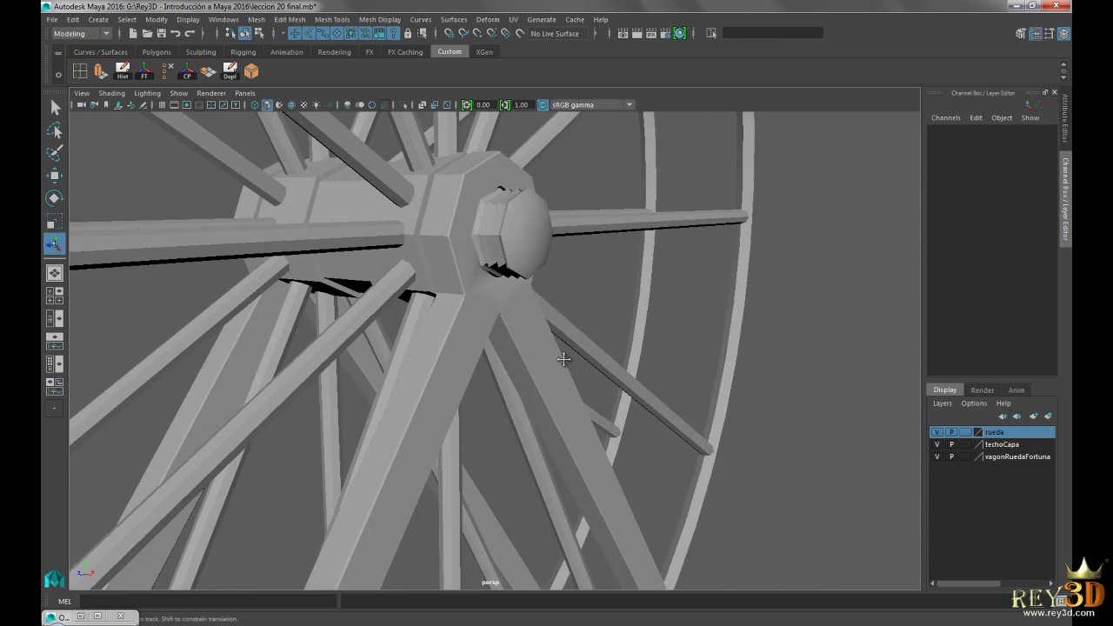
{"action": "right_click_drag", "start_coordinate": [522, 348], "coordinate": [565, 374], "text": "alt"}
{"action": "left_click_drag", "start_coordinate": [565, 374], "coordinate": [469, 261], "text": "alt"}
{"action": "left_click", "coordinate": [469, 261]}
{"action": "right_click_drag", "start_coordinate": [468, 261], "coordinate": [464, 224]}
{"action": "mouse_move", "coordinate": [465, 224]}
{"action": "left_mouse_down", "text": "alt"}
{"action": "mouse_move", "coordinate": [442, 299]}
{"action": "mouse_move", "coordinate": [499, 350]}
{"action": "mouse_move", "coordinate": [448, 238]}
{"action": "mouse_move", "coordinate": [541, 336]}
{"action": "left_mouse_up", "text": "alt"}
Bevel the end cap's rim edge loop, then the hub's outer corner edge loop.
{"action": "double_click", "coordinate": [446, 218]}
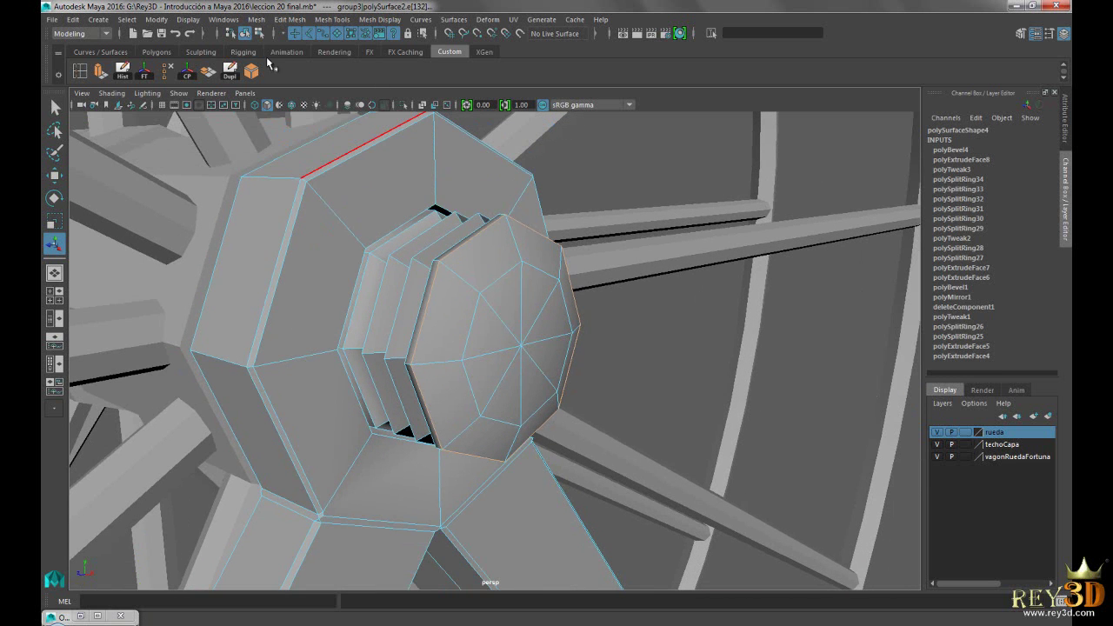
{"action": "key", "text": "ctrl+b"}
{"action": "left_click_drag", "start_coordinate": [695, 350], "coordinate": [667, 347], "text": "alt"}
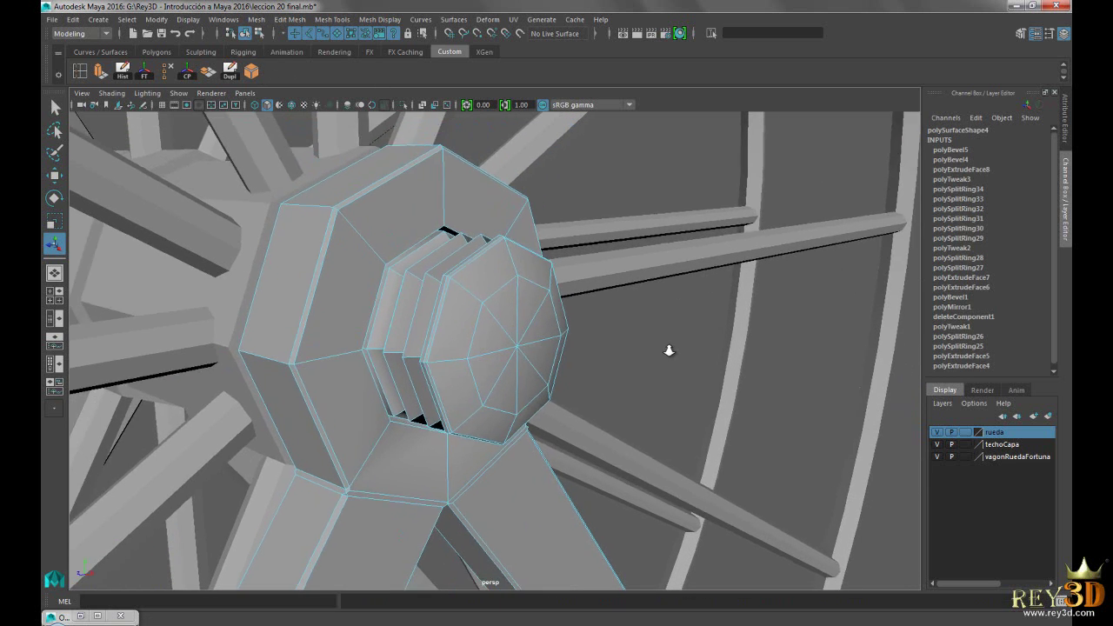
{"action": "left_click_drag", "start_coordinate": [509, 374], "coordinate": [389, 260], "text": "alt"}
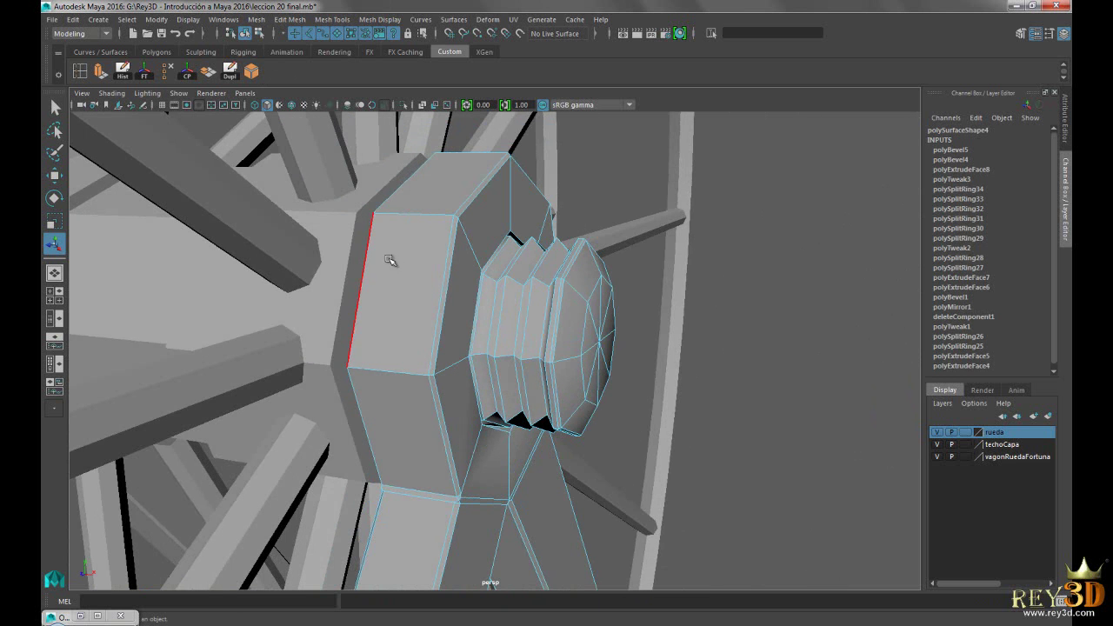
{"action": "double_click", "coordinate": [386, 203]}
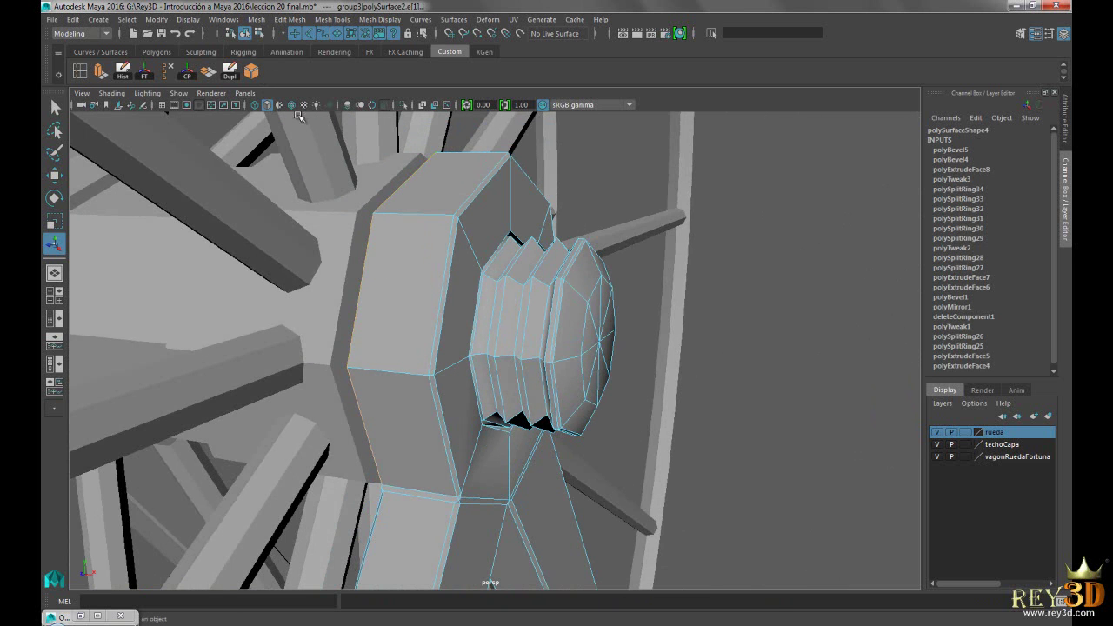
{"action": "key", "text": "ctrl+b"}
Orbit and zoom out to inspect the bevelled hub and the whole wheel obliquely.
{"action": "left_click_drag", "start_coordinate": [299, 116], "coordinate": [508, 268], "text": "alt"}
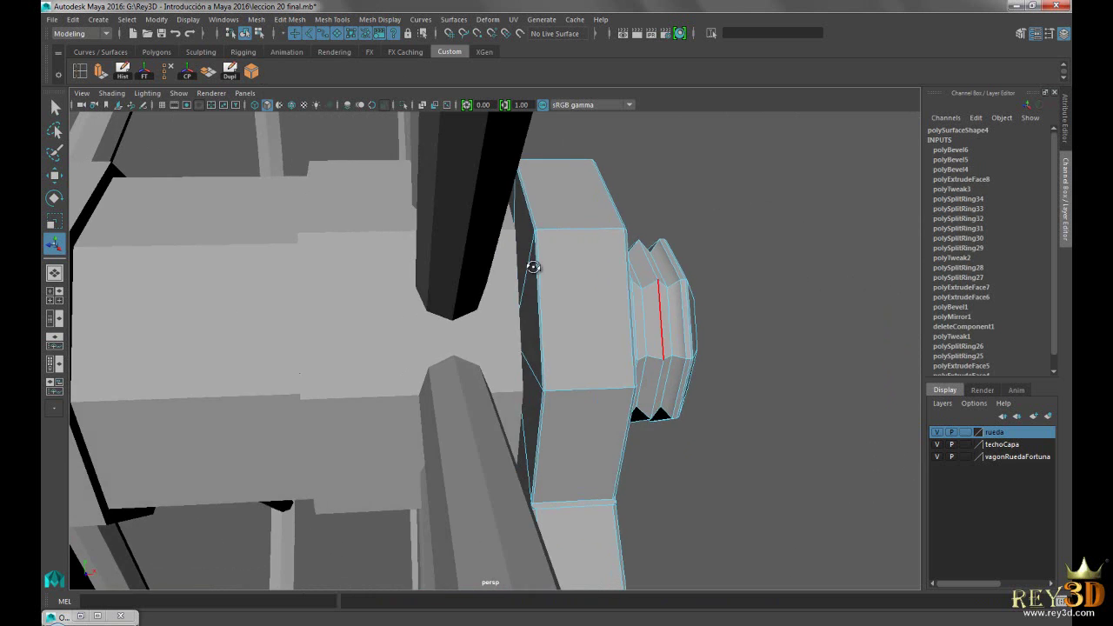
{"action": "scroll", "coordinate": [530, 266], "scroll_direction": "down", "scroll_amount": 3}
{"action": "left_click_drag", "start_coordinate": [510, 273], "coordinate": [449, 211], "text": "alt"}
{"action": "left_click", "coordinate": [448, 212]}
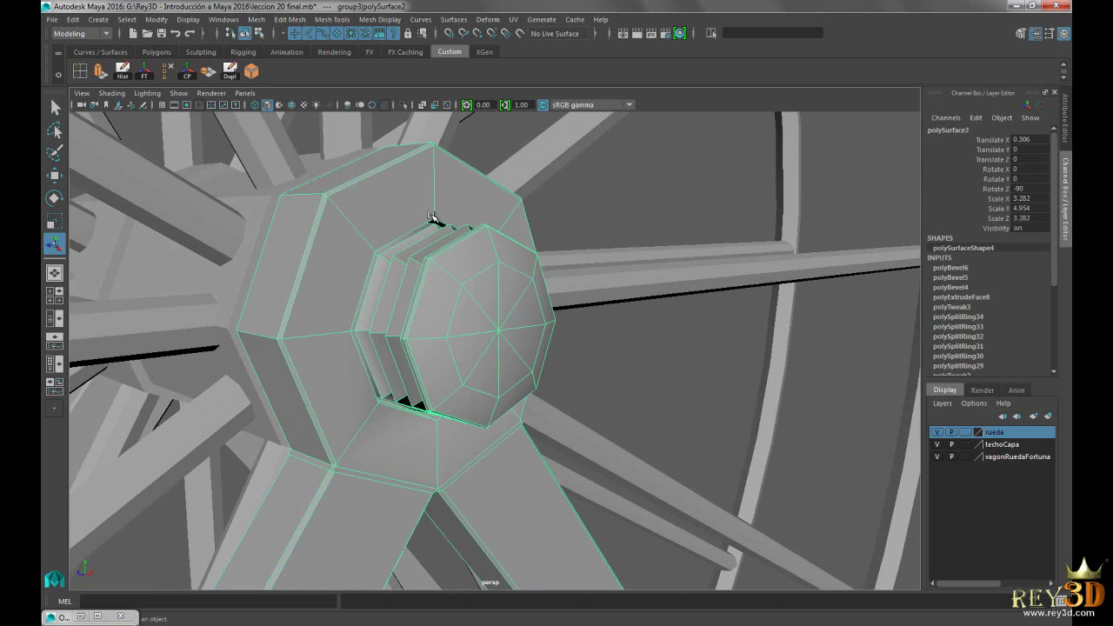
{"action": "left_click", "coordinate": [651, 373]}
{"action": "scroll", "coordinate": [496, 385], "scroll_direction": "down", "scroll_amount": 5}
{"action": "middle_click_drag", "start_coordinate": [496, 386], "coordinate": [481, 385], "text": "alt"}
{"action": "scroll", "coordinate": [481, 385], "scroll_direction": "down", "scroll_amount": 3}
{"action": "mouse_move", "coordinate": [418, 348]}
{"action": "left_mouse_down", "text": "alt"}
{"action": "mouse_move", "coordinate": [427, 348]}
{"action": "mouse_move", "coordinate": [418, 360]}
{"action": "mouse_move", "coordinate": [592, 385]}
{"action": "mouse_move", "coordinate": [501, 348]}
{"action": "mouse_move", "coordinate": [582, 334]}
{"action": "mouse_move", "coordinate": [518, 314]}
{"action": "left_mouse_up", "text": "alt"}
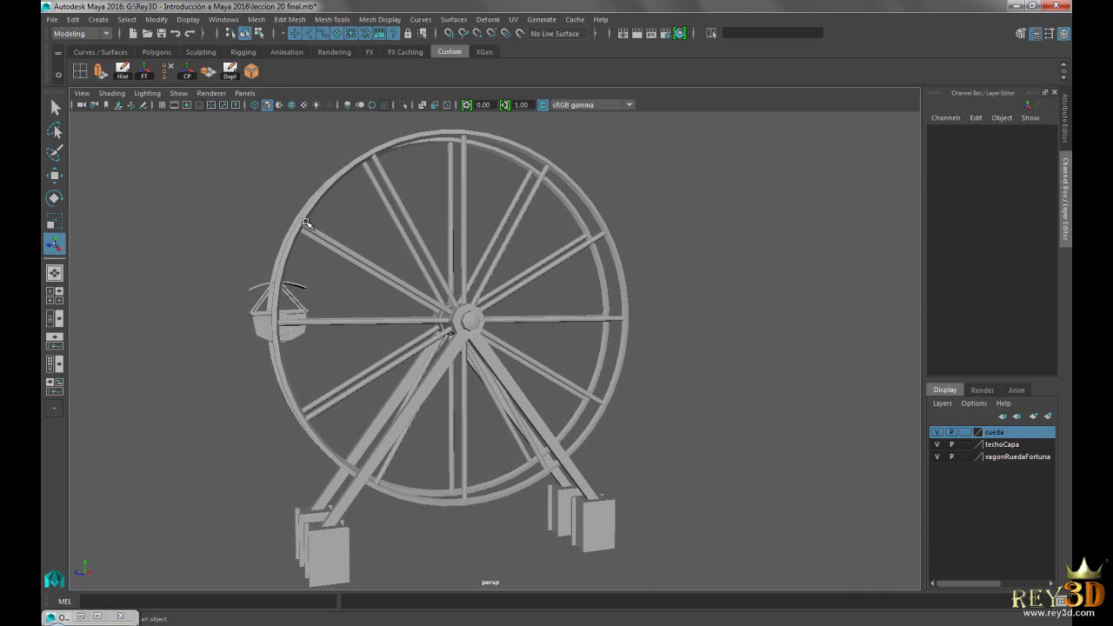
{"action": "mouse_move", "coordinate": [368, 291]}
{"action": "left_mouse_down", "text": "alt"}
{"action": "mouse_move", "coordinate": [487, 287]}
{"action": "mouse_move", "coordinate": [283, 273]}
{"action": "mouse_move", "coordinate": [335, 291]}
{"action": "mouse_move", "coordinate": [455, 279]}
{"action": "mouse_move", "coordinate": [391, 281]}
{"action": "left_mouse_up", "text": "alt"}
{"action": "right_click_drag", "start_coordinate": [390, 281], "coordinate": [416, 293], "text": "alt"}
{"action": "left_click", "coordinate": [413, 289]}
{"action": "left_click", "coordinate": [404, 213]}
{"action": "left_click", "coordinate": [403, 171]}
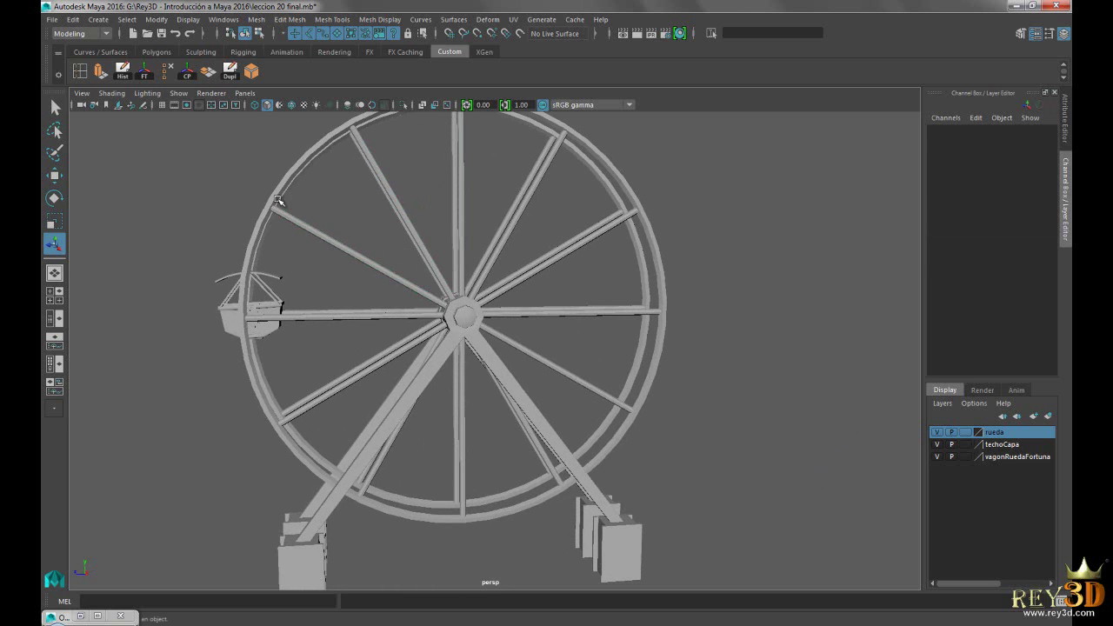
{"action": "right_click_drag", "start_coordinate": [730, 311], "coordinate": [663, 320], "text": "alt"}
{"action": "left_click_drag", "start_coordinate": [663, 320], "coordinate": [693, 304], "text": "alt"}
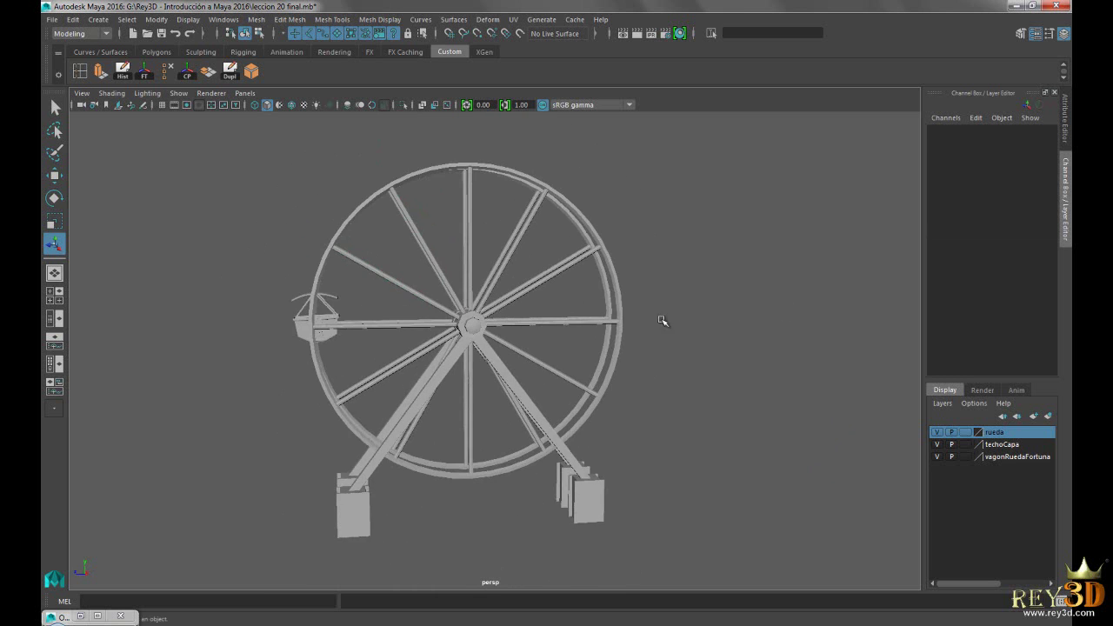
{"action": "mouse_move", "coordinate": [693, 303]}
{"action": "right_mouse_down", "text": "alt"}
{"action": "mouse_move", "coordinate": [744, 324]}
{"action": "mouse_move", "coordinate": [686, 318]}
{"action": "right_mouse_up", "text": "alt"}
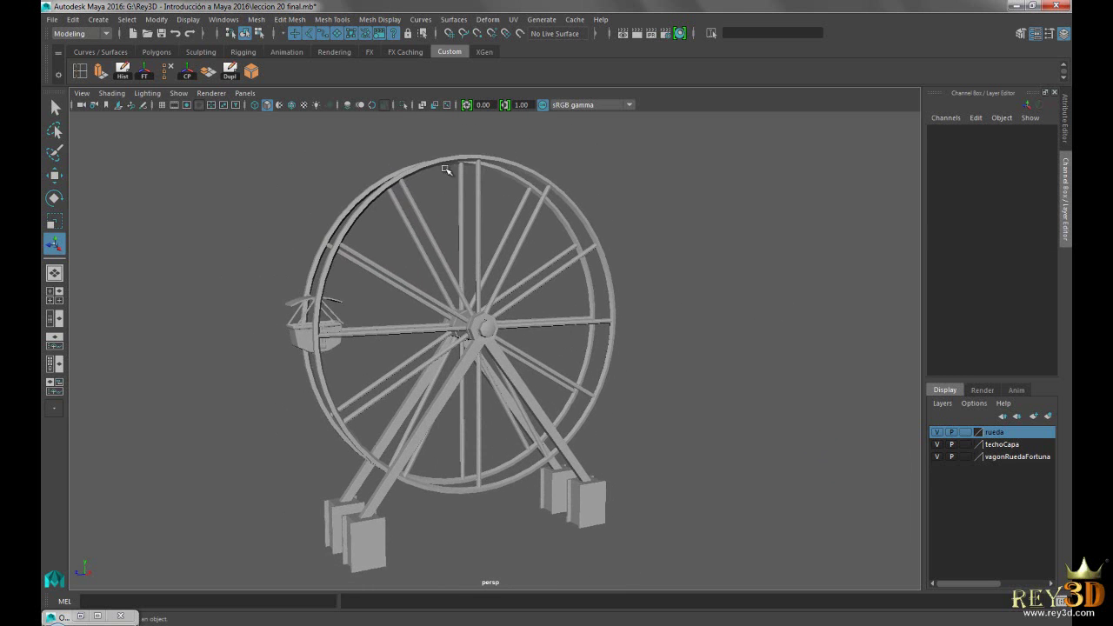
{"action": "right_click_drag", "start_coordinate": [557, 281], "coordinate": [669, 301], "text": "alt"}
{"action": "mouse_move", "coordinate": [668, 301]}
{"action": "left_mouse_down", "text": "alt"}
{"action": "mouse_move", "coordinate": [666, 288]}
{"action": "mouse_move", "coordinate": [721, 281]}
{"action": "mouse_move", "coordinate": [678, 318]}
{"action": "mouse_move", "coordinate": [688, 307]}
{"action": "mouse_move", "coordinate": [705, 317]}
{"action": "mouse_move", "coordinate": [675, 317]}
{"action": "left_mouse_up", "text": "alt"}
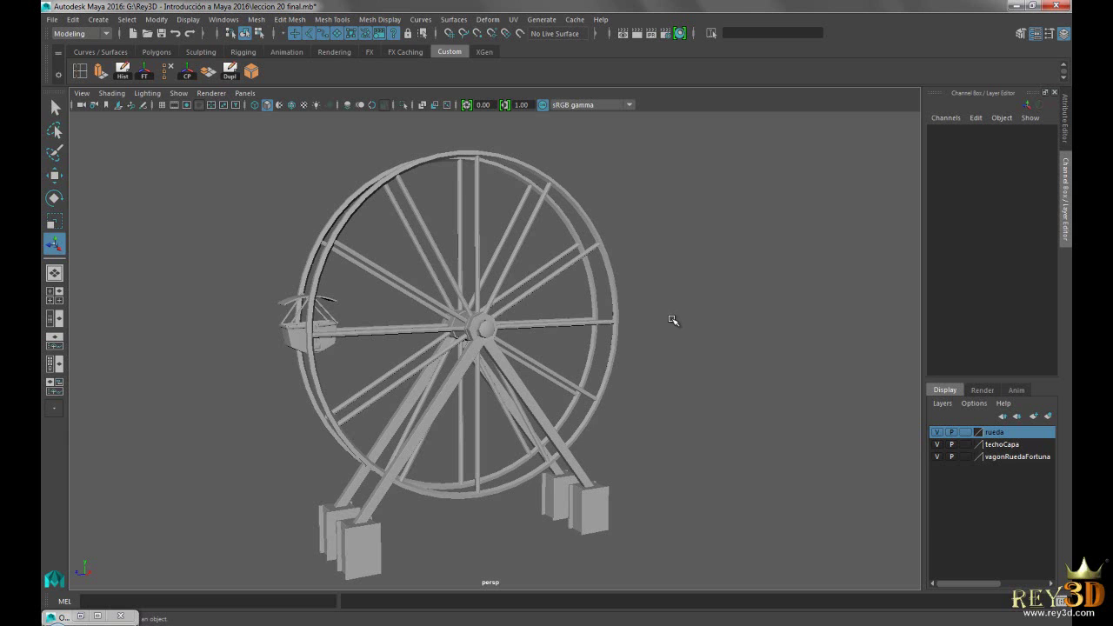